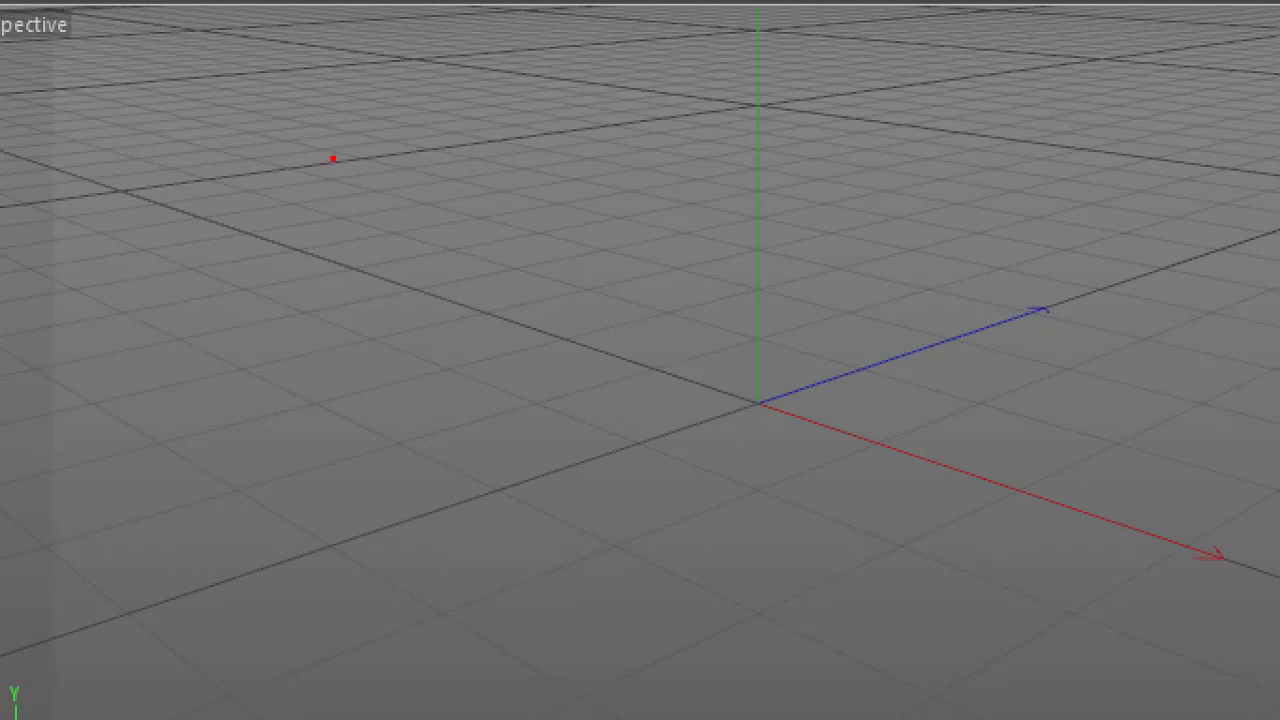
# Handwrite a red note across the top of the empty perspective viewport
pyautogui.moveTo(252, 151); pyautogui.dragTo(350, 153)
pyautogui.moveTo(463, 103); pyautogui.dragTo(450, 166)
pyautogui.moveTo(414, 98); pyautogui.dragTo(578, 129)
pyautogui.moveTo(672, 155)
pyautogui.mouseDown()
pyautogui.moveTo(726, 146)
pyautogui.moveTo(716, 134)
pyautogui.mouseUp()
pyautogui.moveTo(766, 66)
pyautogui.mouseDown()
pyautogui.moveTo(754, 87)
pyautogui.moveTo(776, 140)
pyautogui.mouseUp()
pyautogui.moveTo(900, 78); pyautogui.dragTo(890, 142)
pyautogui.moveTo(860, 110)
pyautogui.mouseDown()
pyautogui.moveTo(938, 100)
pyautogui.moveTo(1015, 172)
pyautogui.moveTo(1098, 80)
pyautogui.moveTo(1125, 135)
pyautogui.mouseUp()
pyautogui.click(1172, 100)
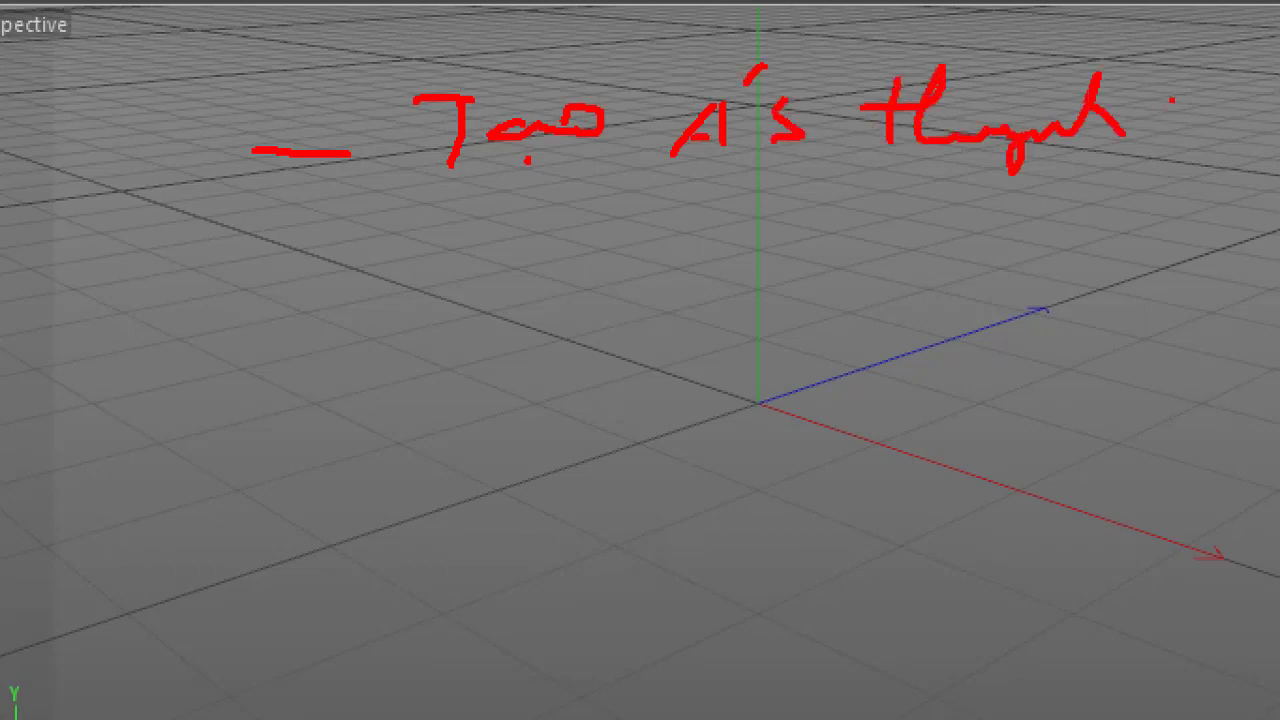
# Write a second red word below, then draw a red plus sign
pyautogui.moveTo(862, 222)
pyautogui.mouseDown()
pyautogui.moveTo(905, 255)
pyautogui.moveTo(950, 262)
pyautogui.moveTo(1000, 262)
pyautogui.moveTo(1004, 240)
pyautogui.moveTo(1074, 240)
pyautogui.moveTo(1084, 332)
pyautogui.mouseUp()
pyautogui.click(990, 275)
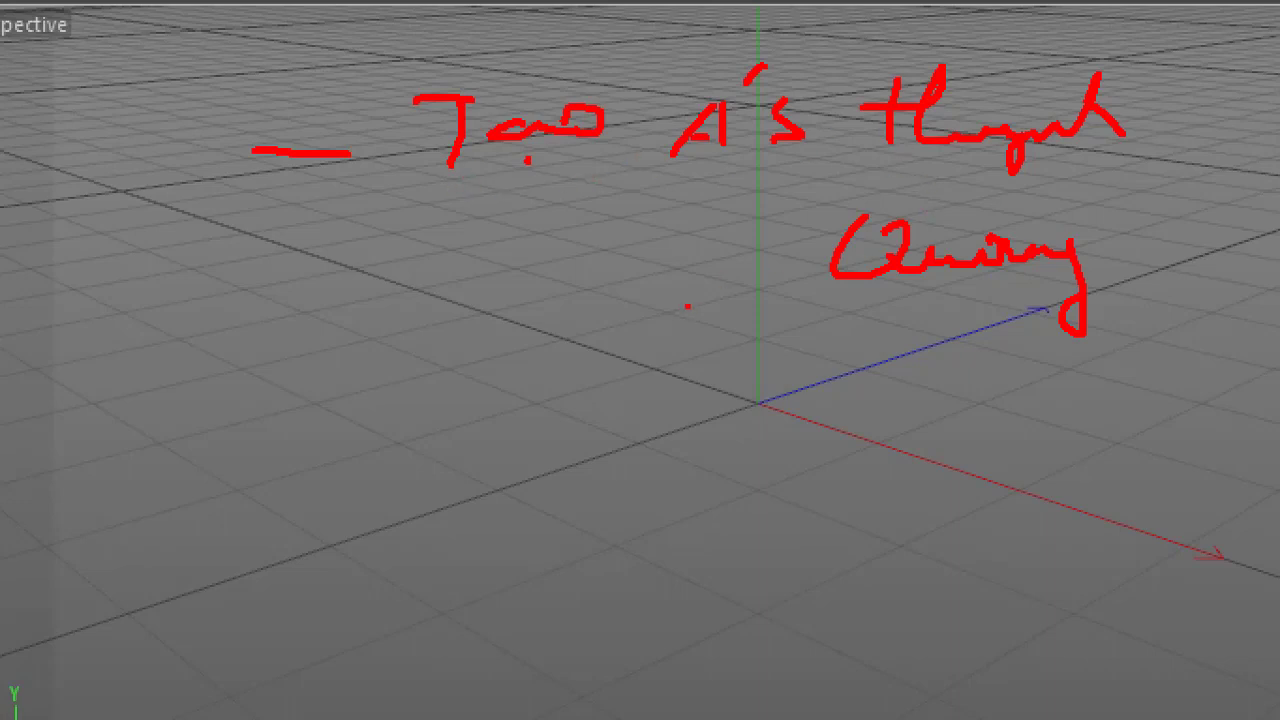
pyautogui.moveTo(261, 396); pyautogui.dragTo(317, 397)
pyautogui.moveTo(293, 120); pyautogui.dragTo(287, 177)
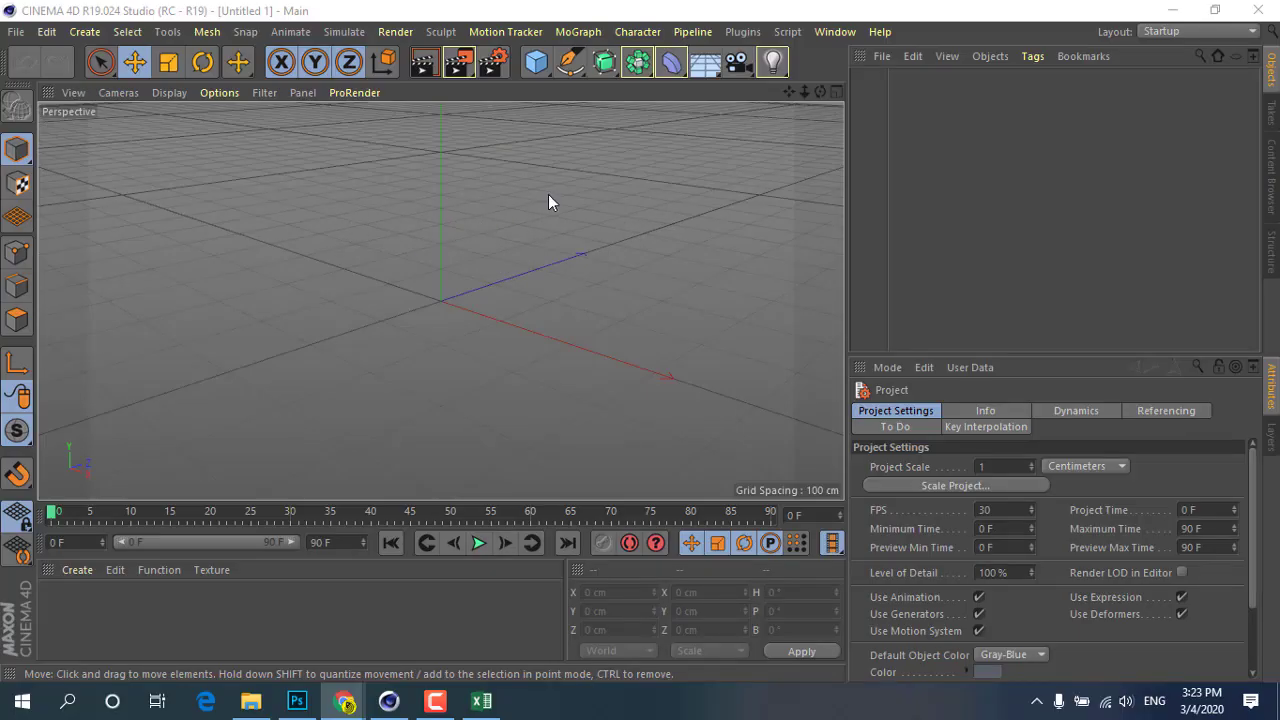
# Add a cube and raise it to about 100.658 cm on Y
pyautogui.click(536, 62)
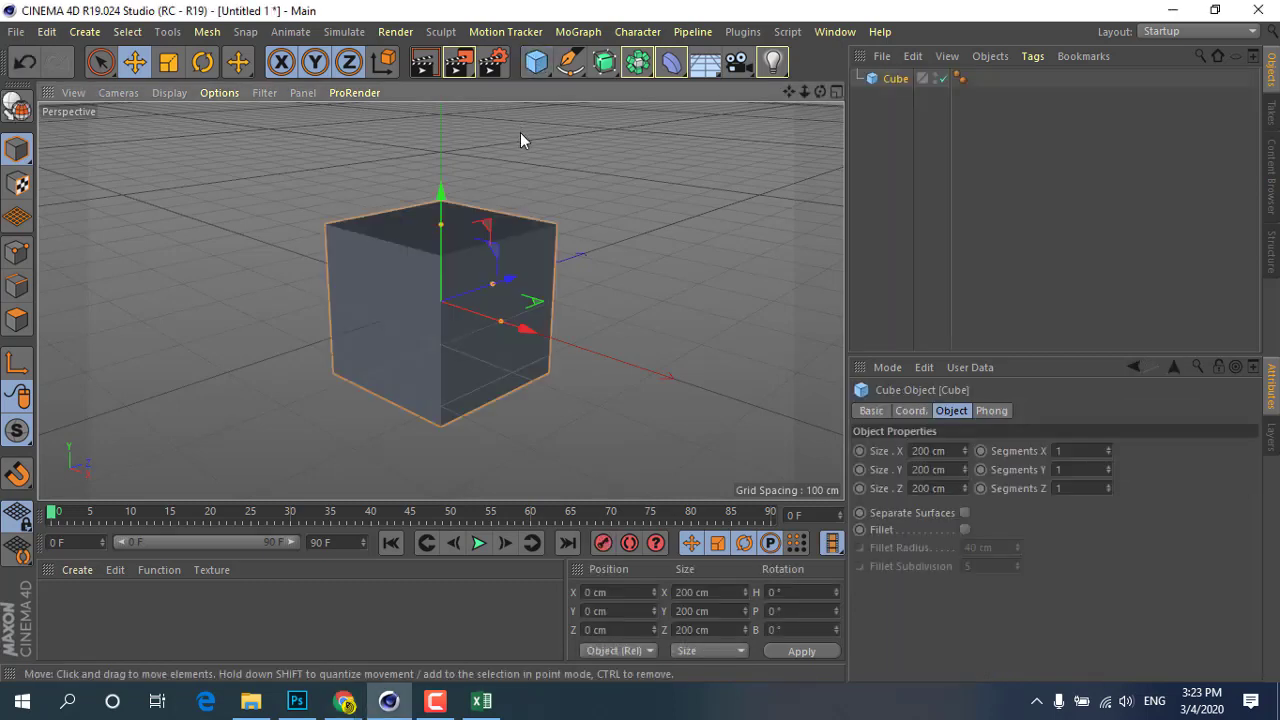
pyautogui.moveTo(439, 210); pyautogui.dragTo(446, 121)
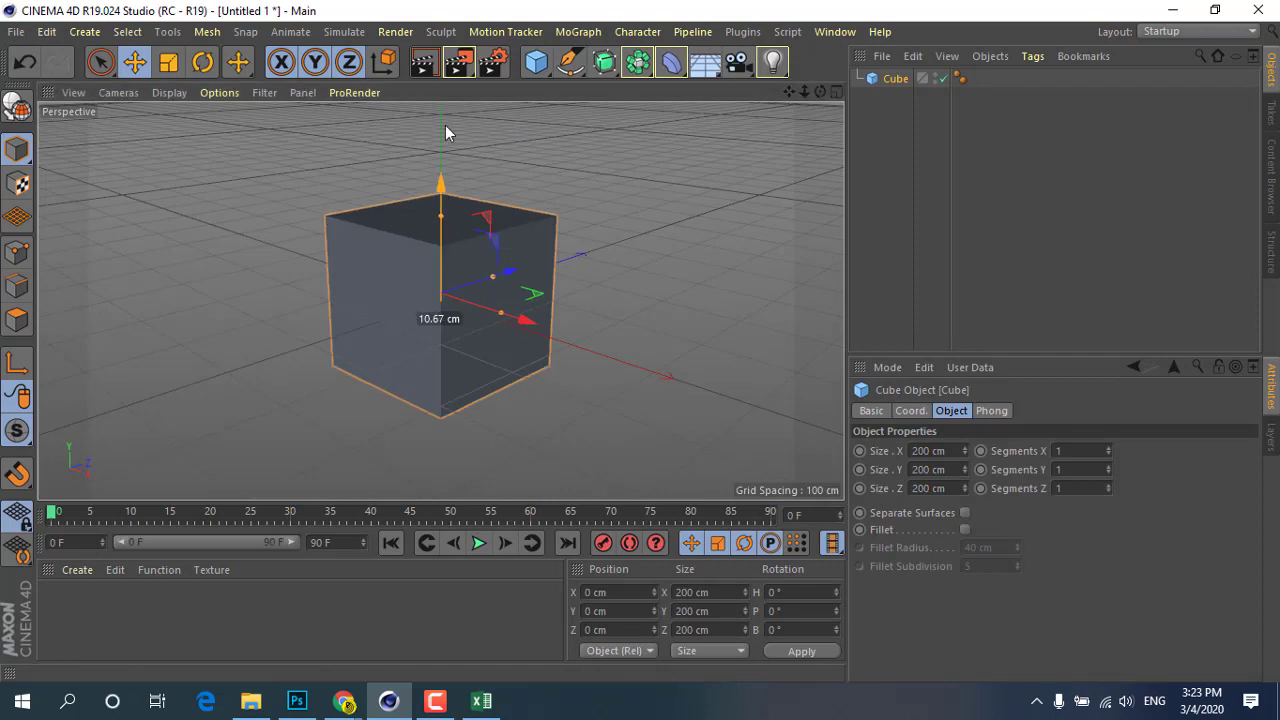
pyautogui.moveTo(430, 232)
pyautogui.keyDown('alt'); pyautogui.mouseDown()
pyautogui.moveTo(389, 268)
pyautogui.moveTo(400, 366)
pyautogui.moveTo(340, 363)
pyautogui.mouseUp(); pyautogui.keyUp('alt')
# Scale the cube into a box roughly 329.866 × 207.406 × 346.771 cm
pyautogui.press('t')
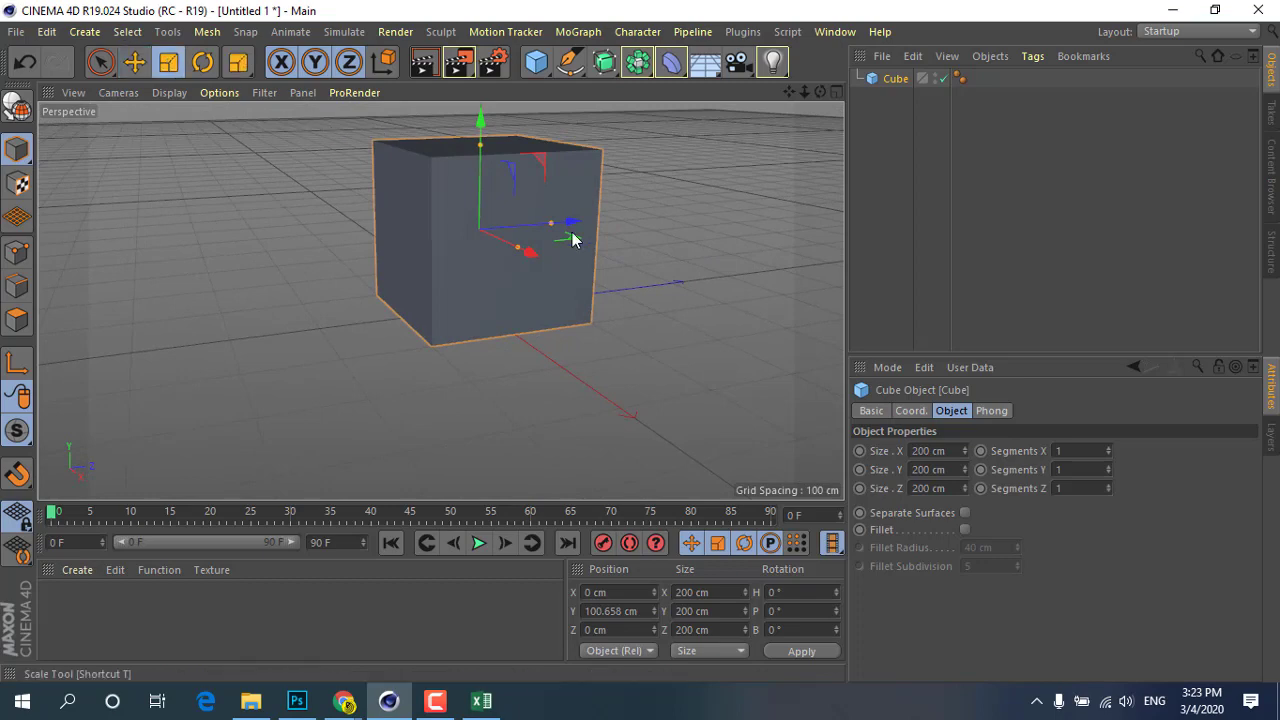
pyautogui.moveTo(553, 222); pyautogui.dragTo(583, 220)
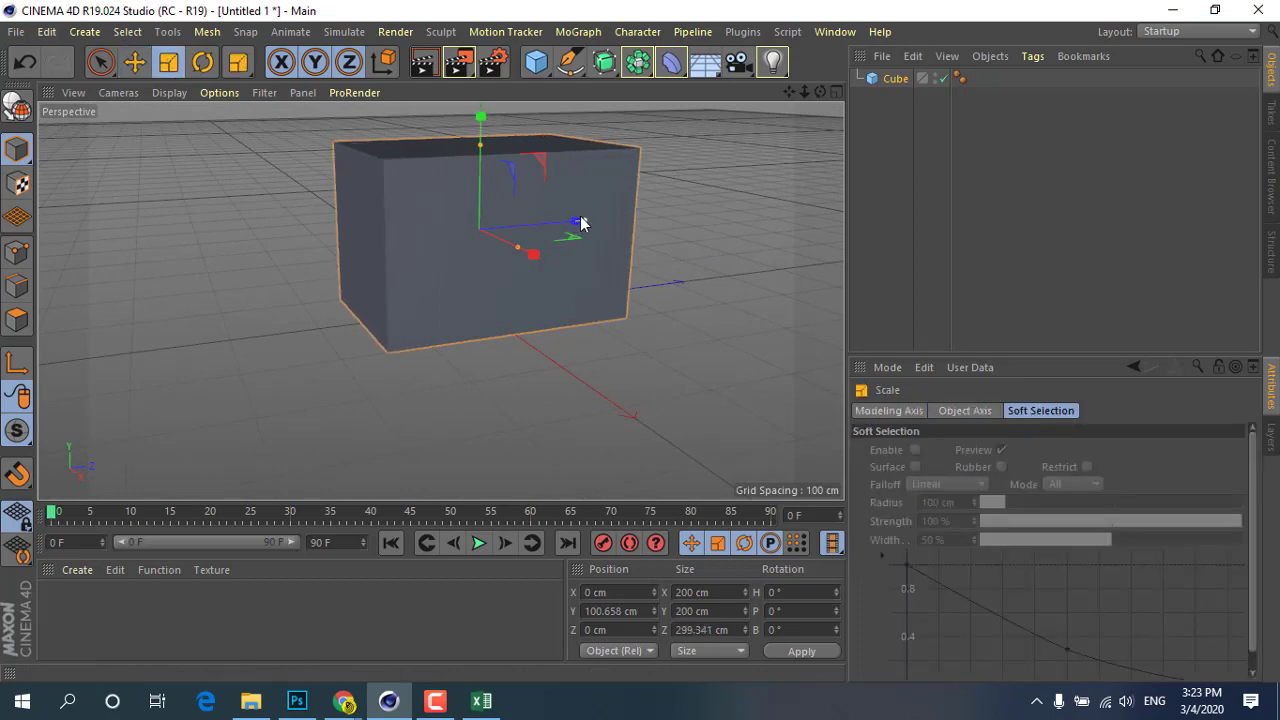
pyautogui.moveTo(519, 258); pyautogui.dragTo(528, 262)
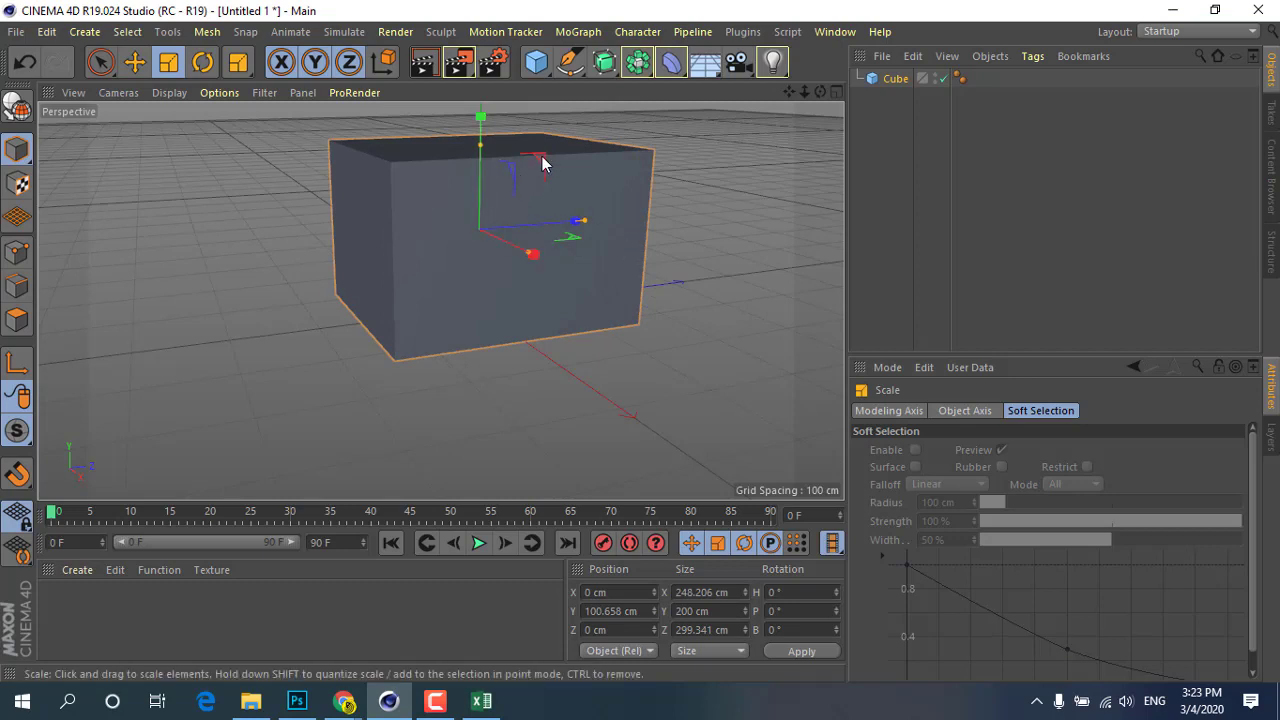
pyautogui.moveTo(543, 158)
pyautogui.mouseDown()
pyautogui.moveTo(637, 95)
pyautogui.moveTo(367, 303)
pyautogui.mouseUp()
pyautogui.scroll(-2, 377, 409)
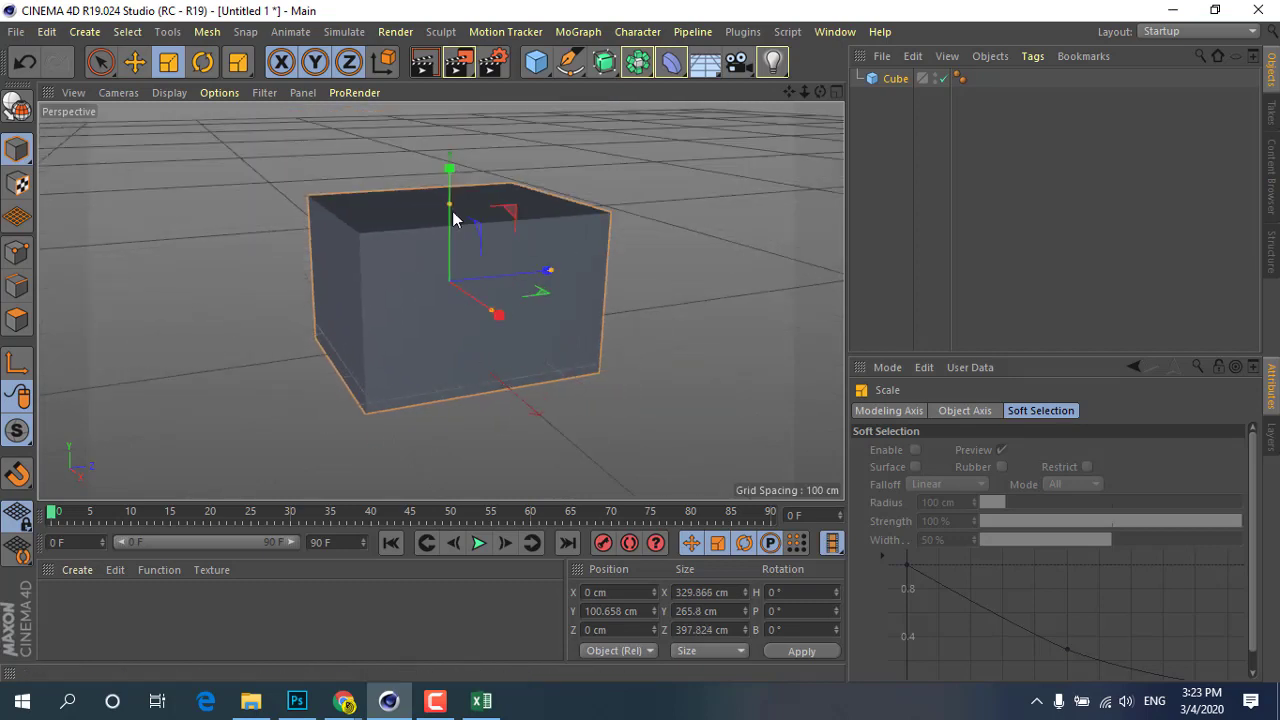
pyautogui.moveTo(450, 205)
pyautogui.mouseDown()
pyautogui.moveTo(459, 279)
pyautogui.moveTo(267, 388)
pyautogui.moveTo(440, 346)
pyautogui.moveTo(571, 266)
pyautogui.moveTo(486, 223)
pyautogui.mouseUp()
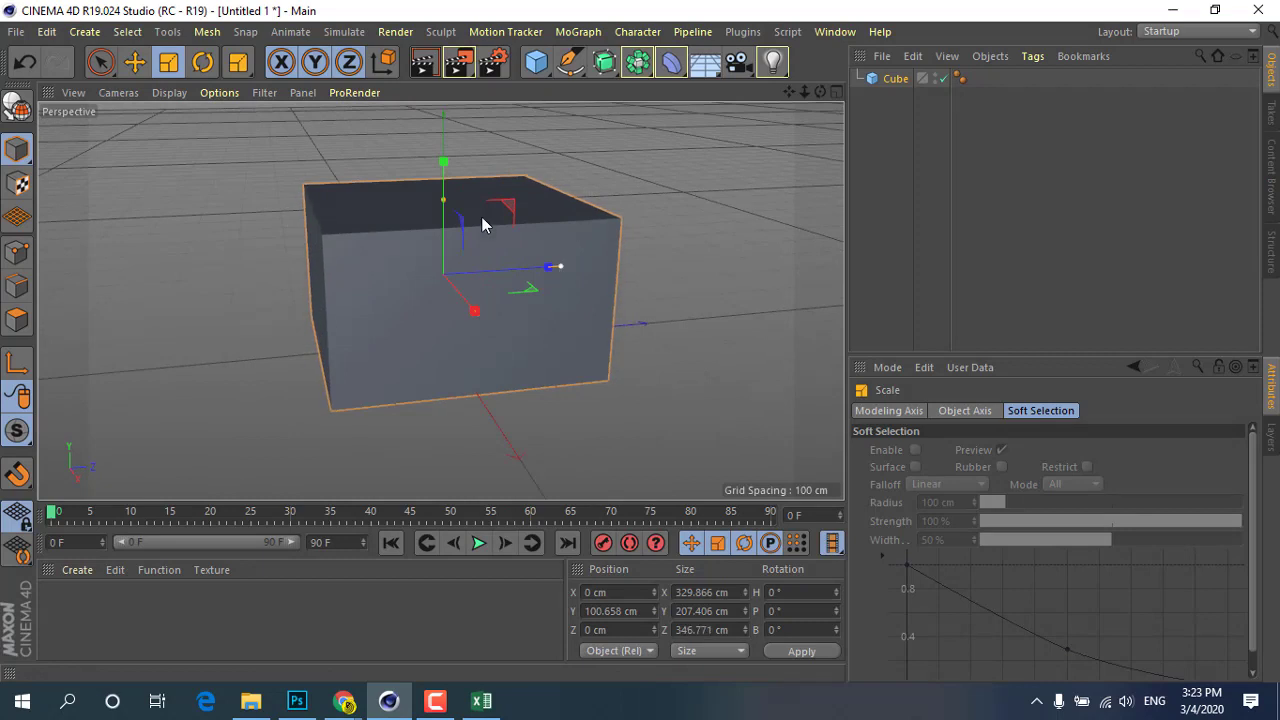
# Make the cube editable and delete its front polygon to open the box
pyautogui.click(17, 104)
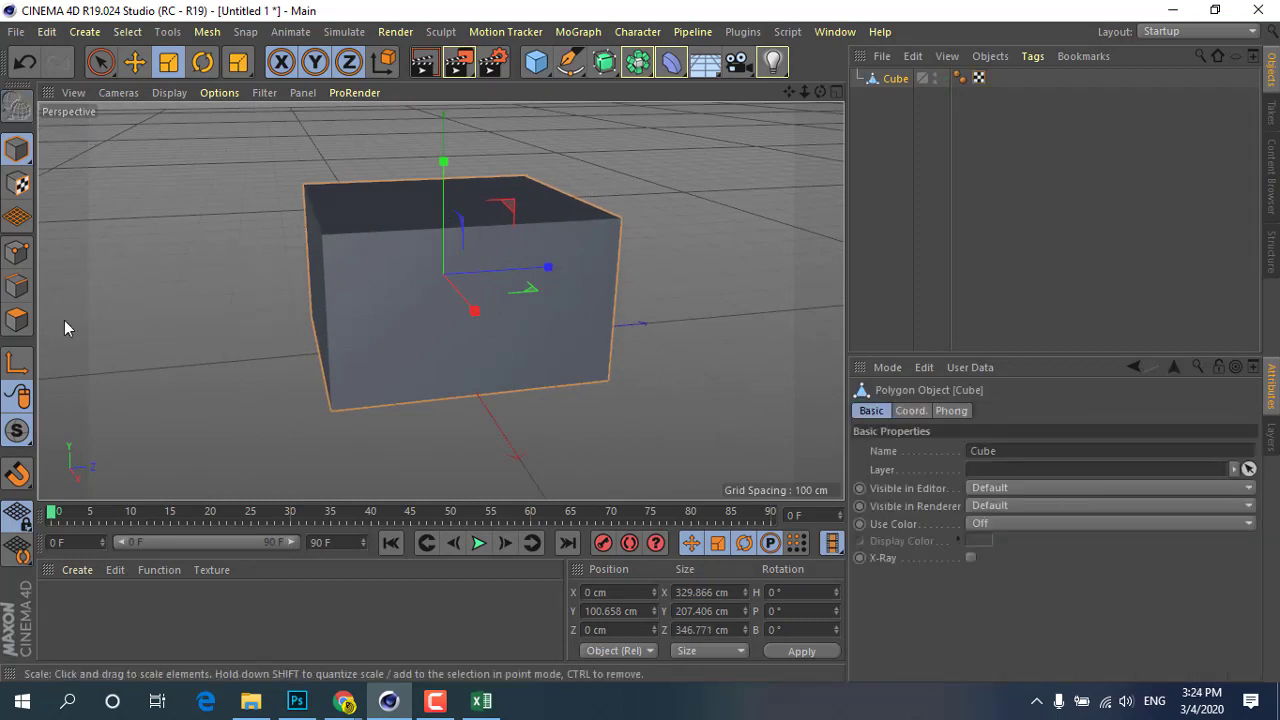
pyautogui.click(17, 320)
pyautogui.click(413, 310)
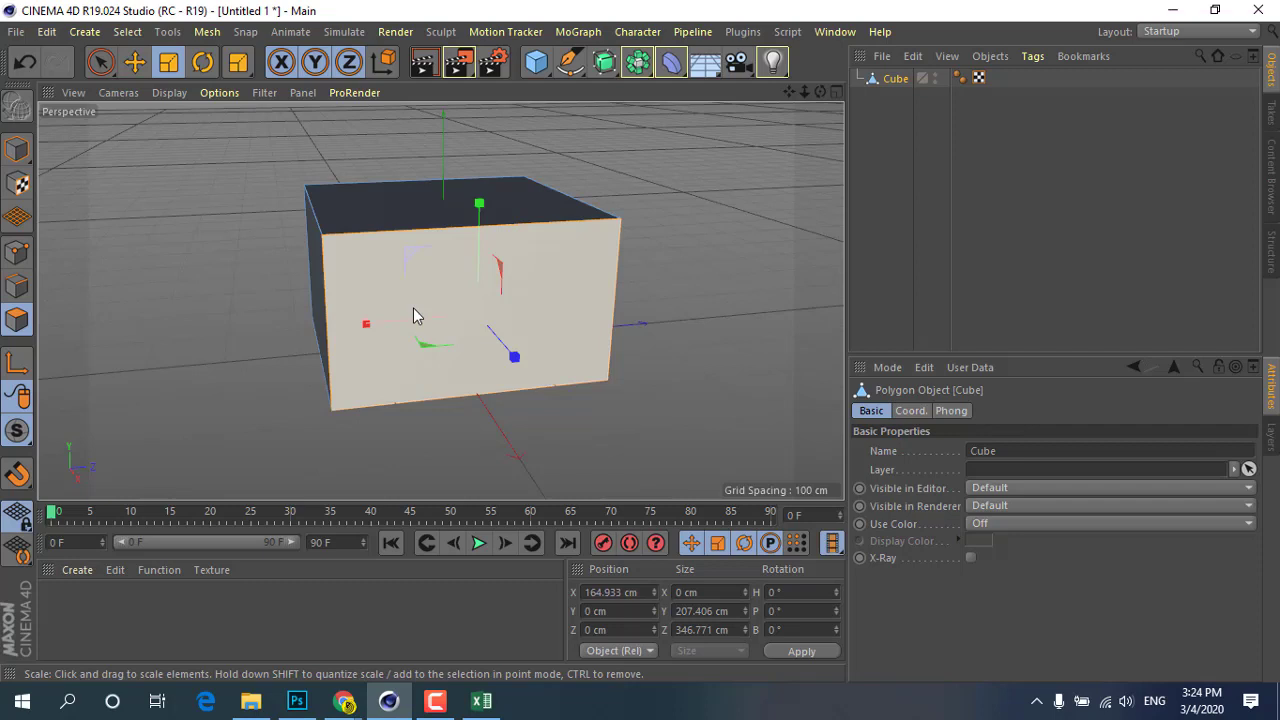
pyautogui.press('Delete')
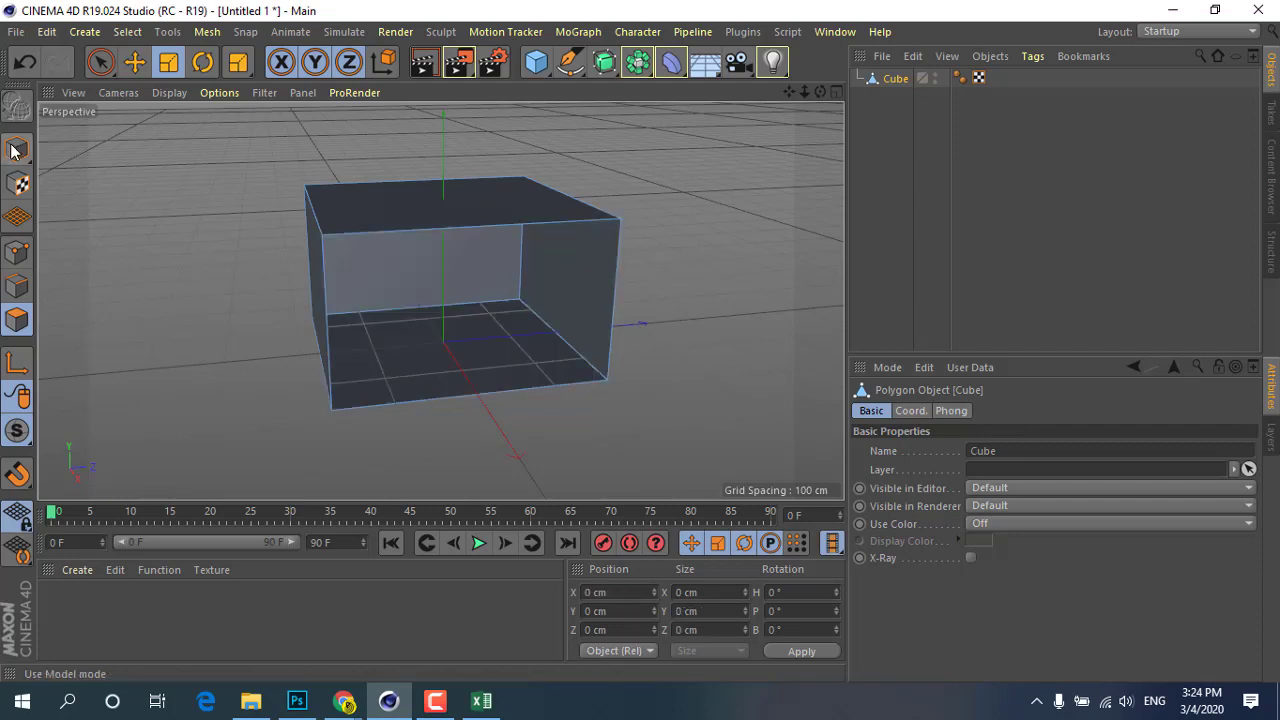
pyautogui.click(15, 150)
pyautogui.moveTo(263, 300)
pyautogui.keyDown('alt'); pyautogui.mouseDown()
pyautogui.moveTo(243, 223)
pyautogui.moveTo(283, 251)
pyautogui.moveTo(293, 284)
pyautogui.mouseUp(); pyautogui.keyUp('alt')
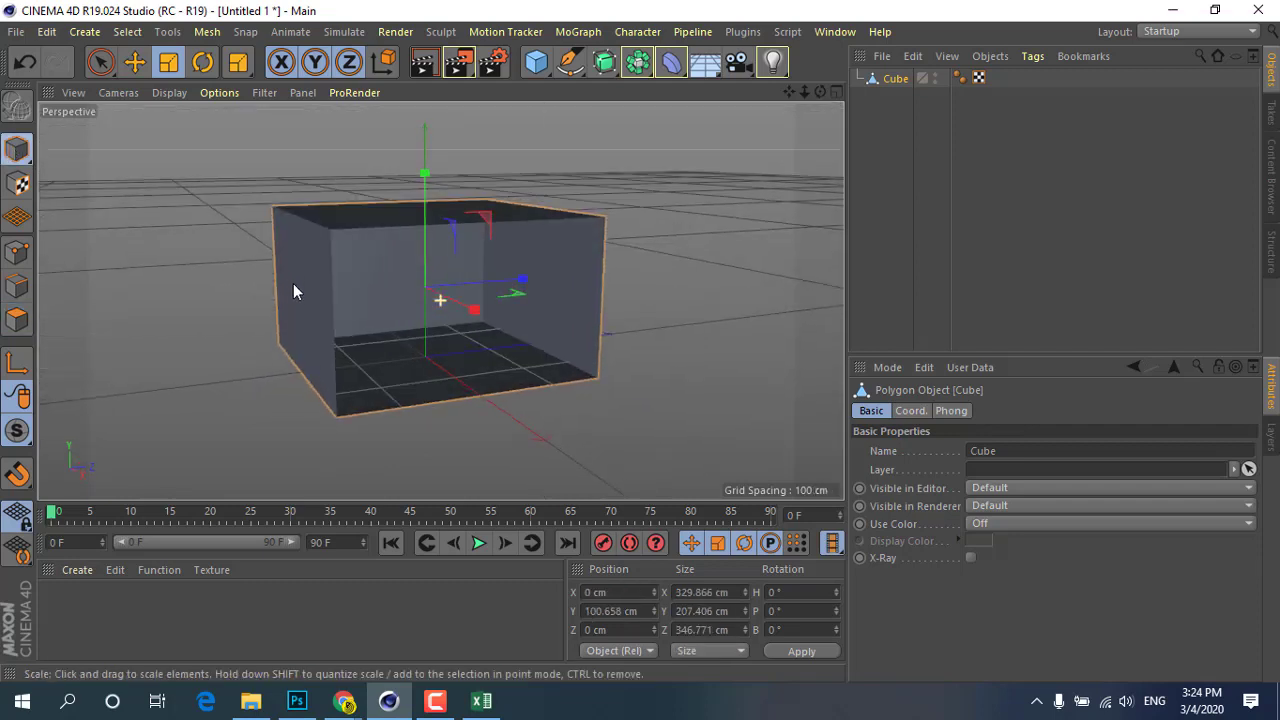
# Render a preview of the open box, then return to the editor view
pyautogui.click(423, 62)
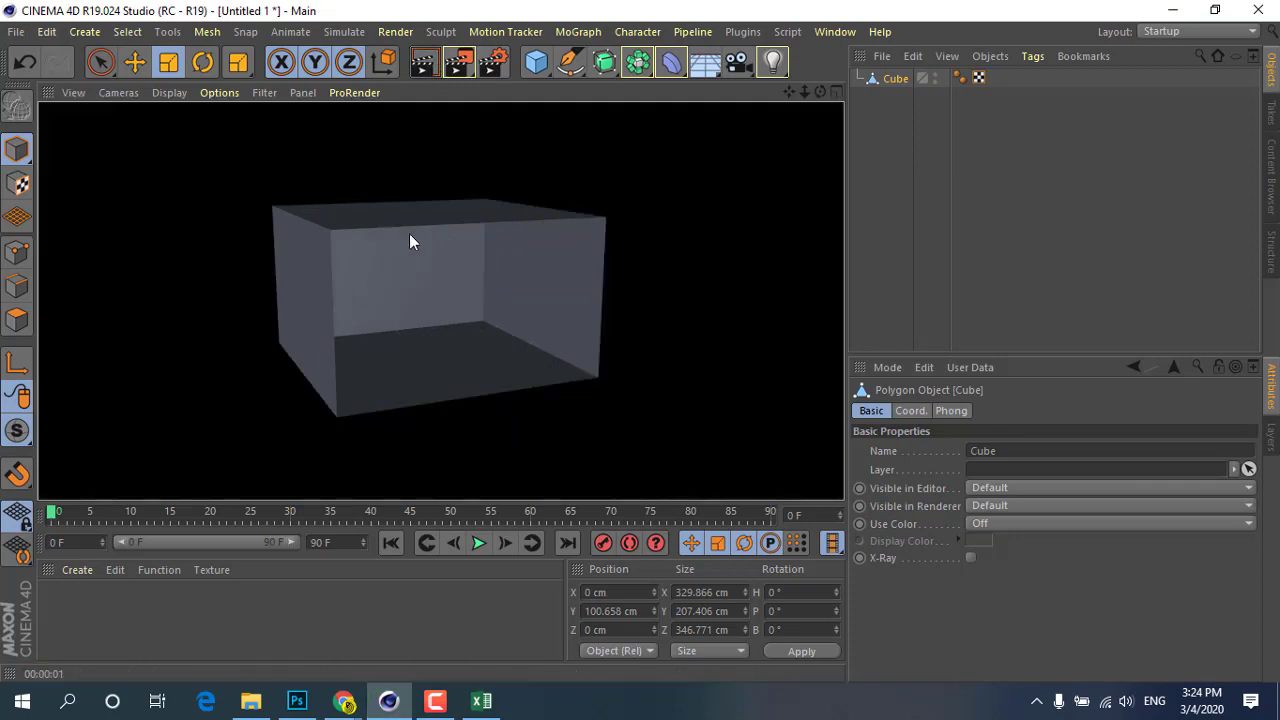
pyautogui.click(207, 212)
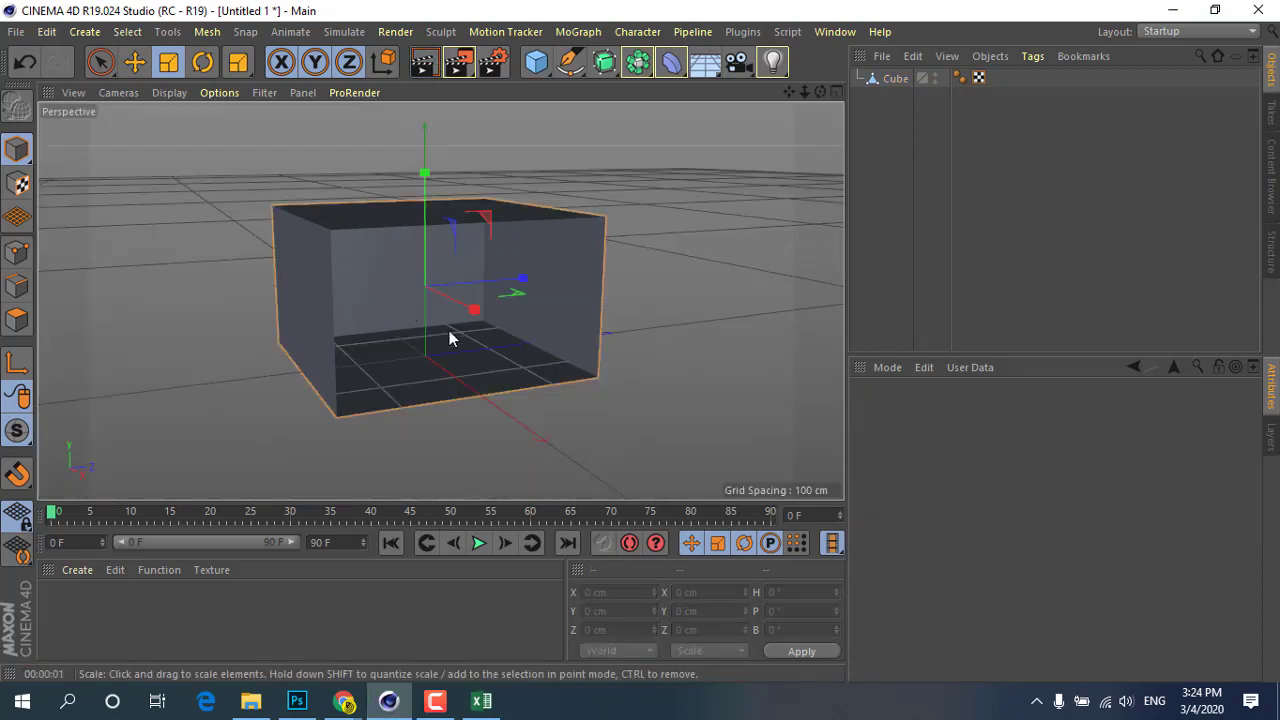
pyautogui.scroll(3, 449, 330)
pyautogui.scroll(2, 434, 357)
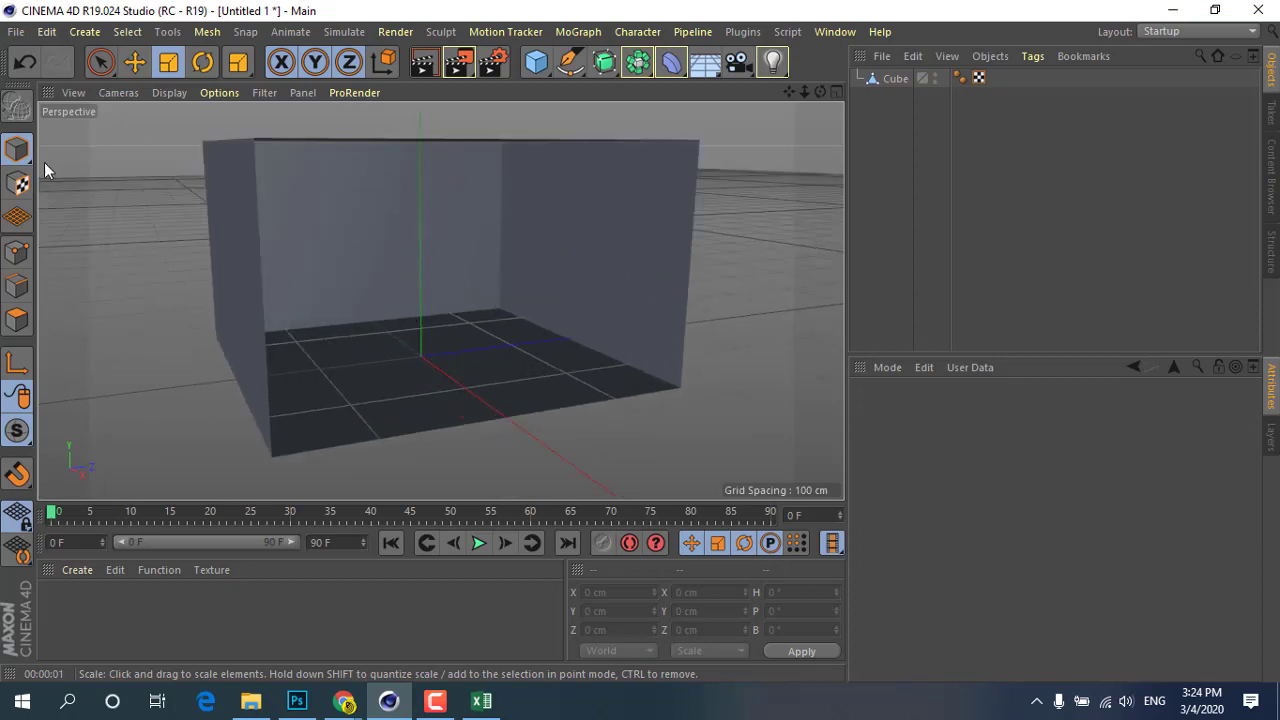
pyautogui.click(132, 64)
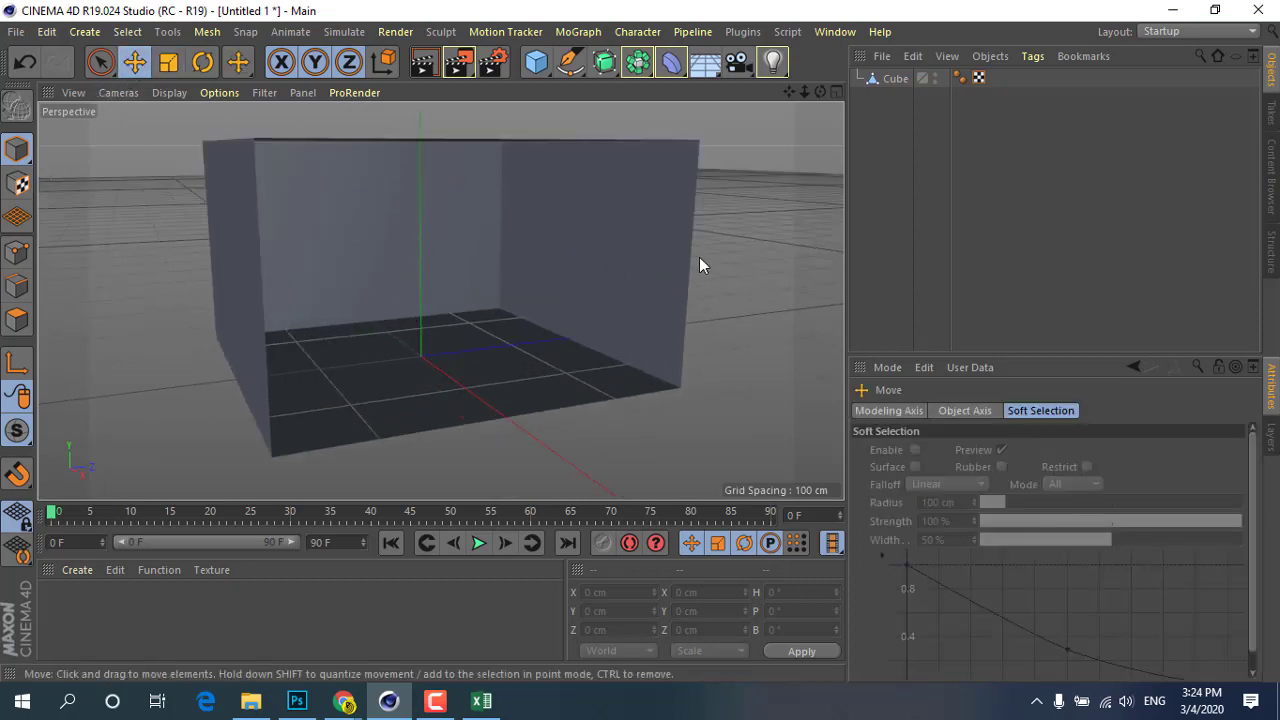
# Add a Text spline from the spline palette inside the room
pyautogui.click(570, 62)
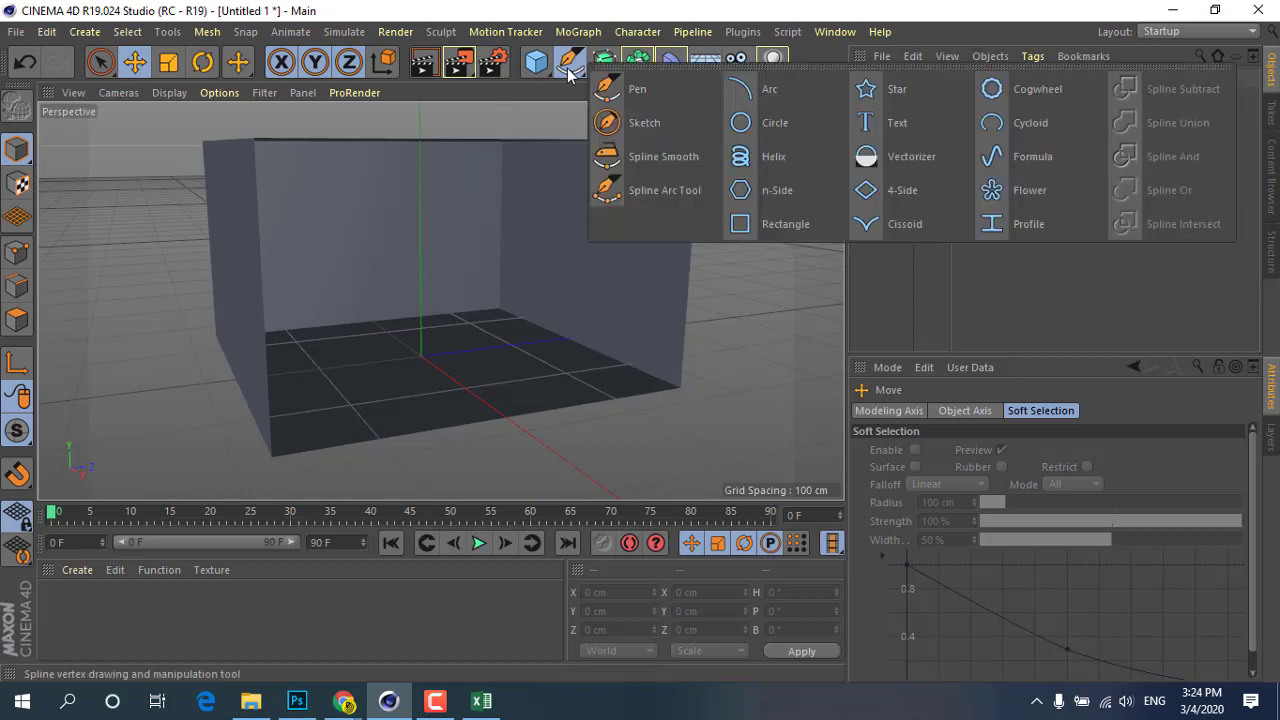
pyautogui.click(905, 123)
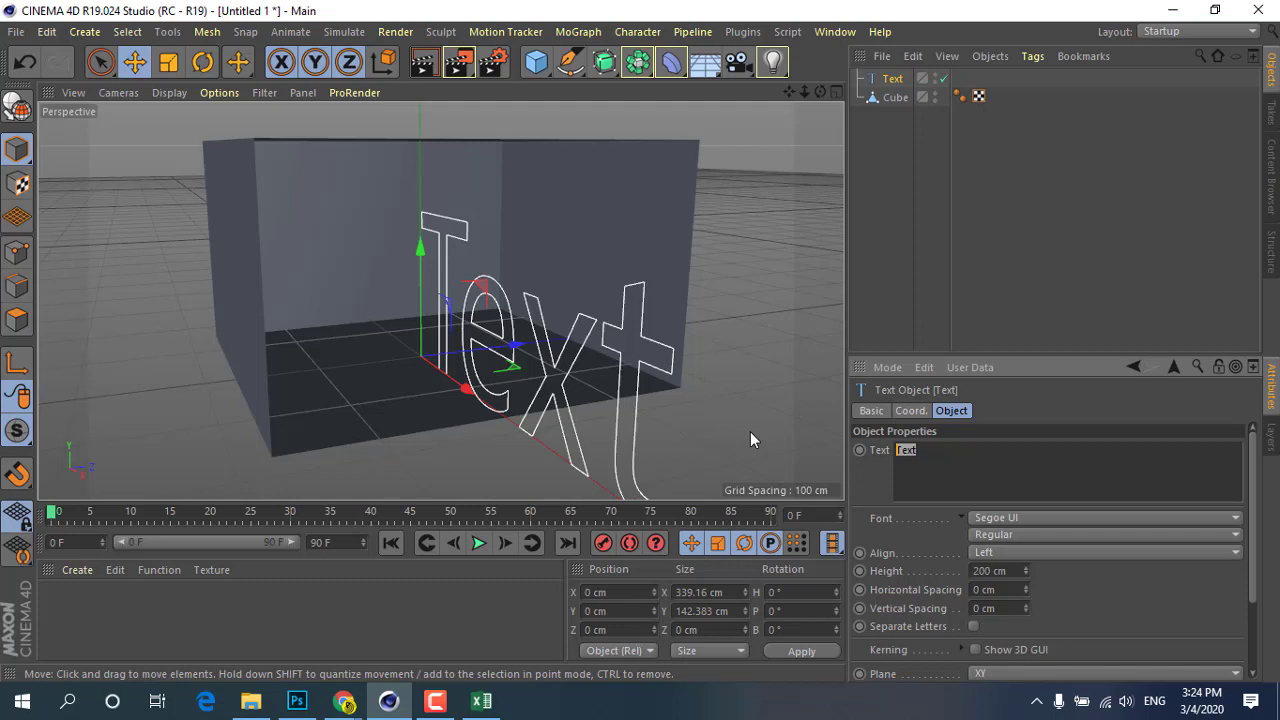
pyautogui.press('r')
pyautogui.press('t')
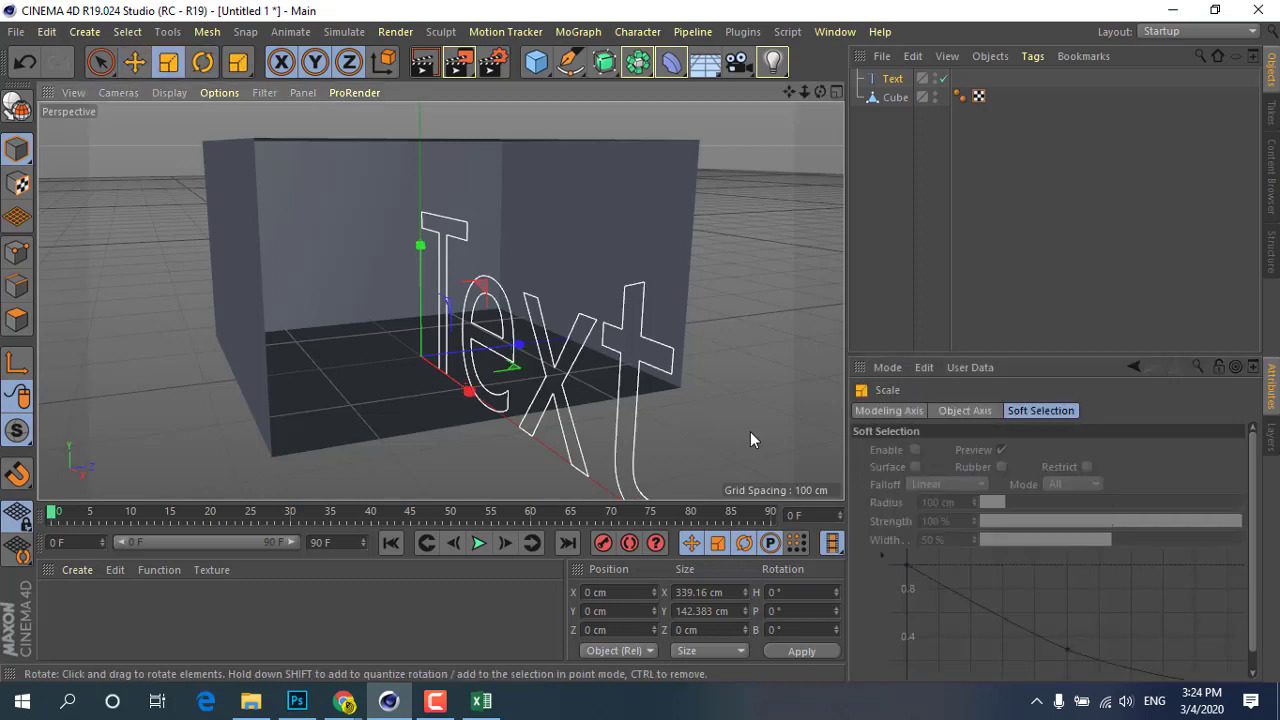
# Replace the Text spline's content with ART in its Object attributes
pyautogui.click(892, 79)
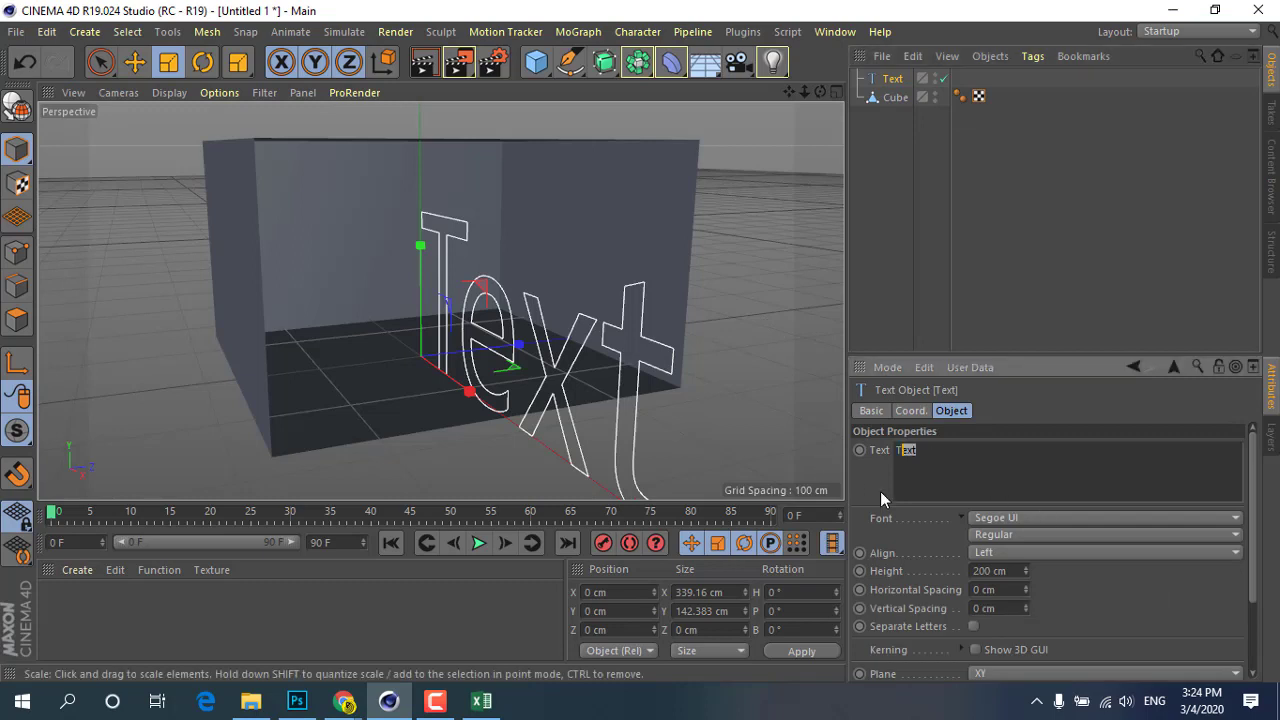
pyautogui.click(926, 450)
pyautogui.hotkey('ctrl', 'a')
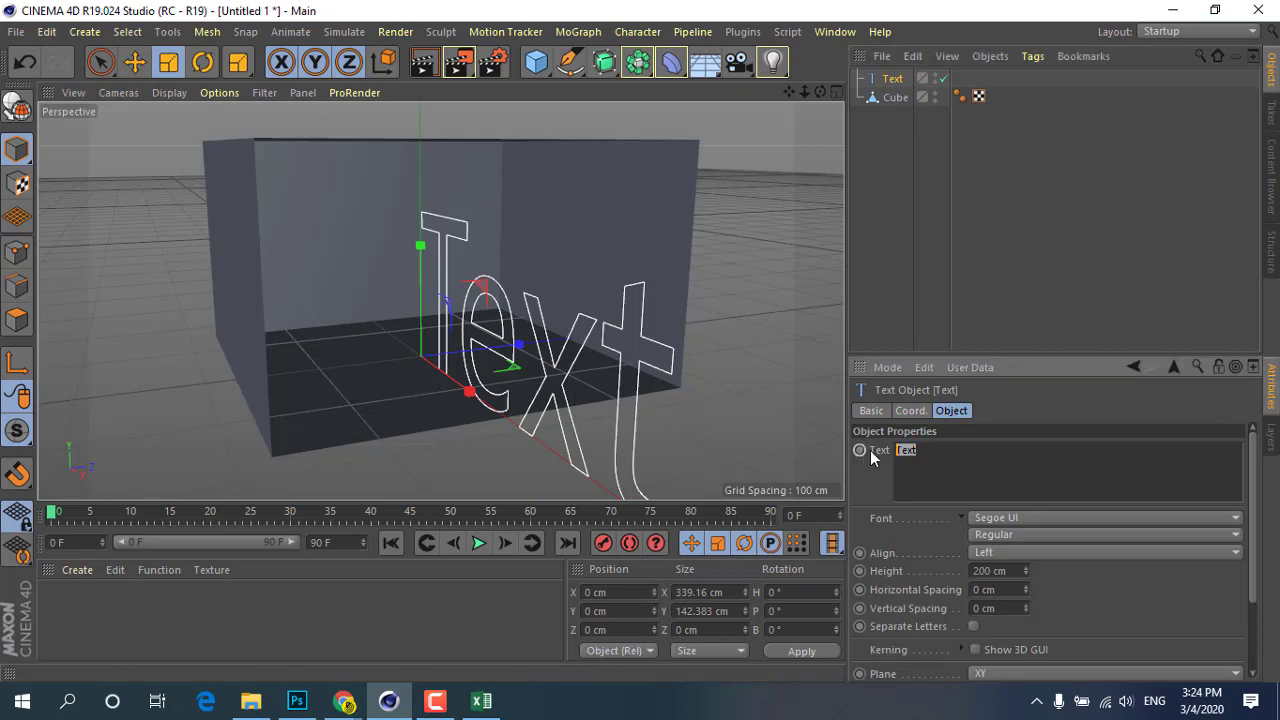
pyautogui.write('ART')
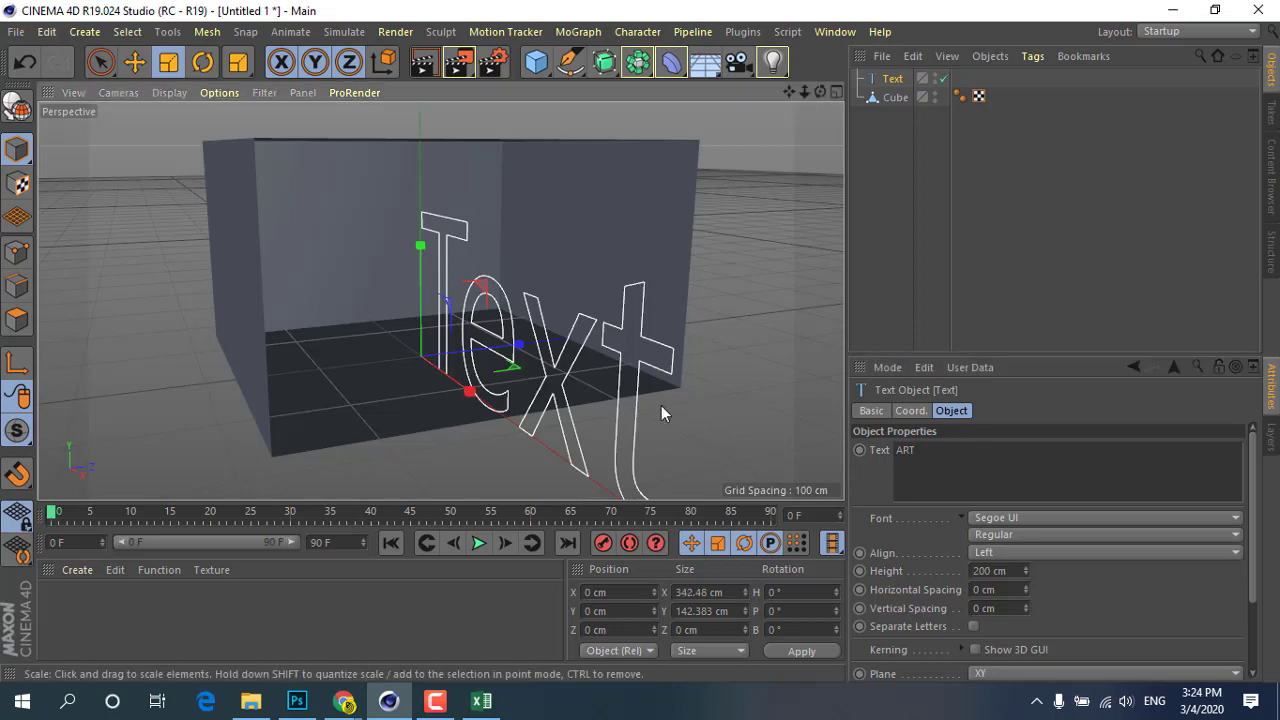
pyautogui.click(660, 378)
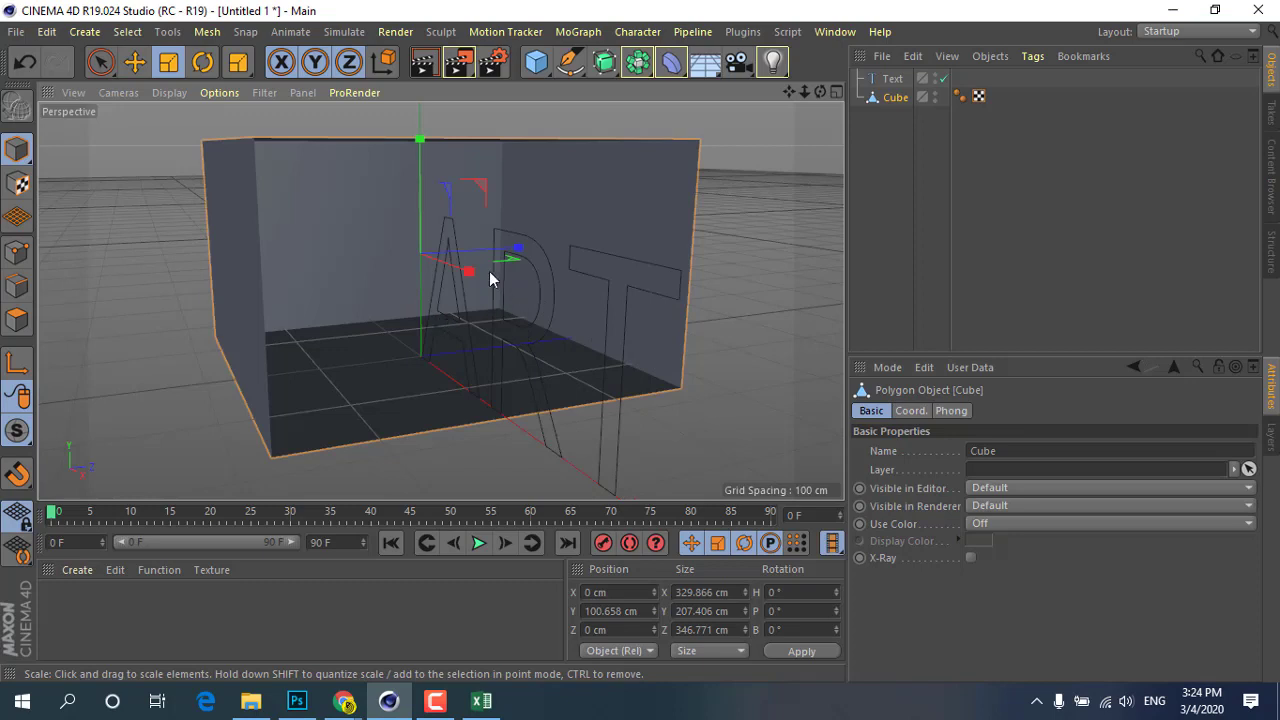
pyautogui.click(892, 79)
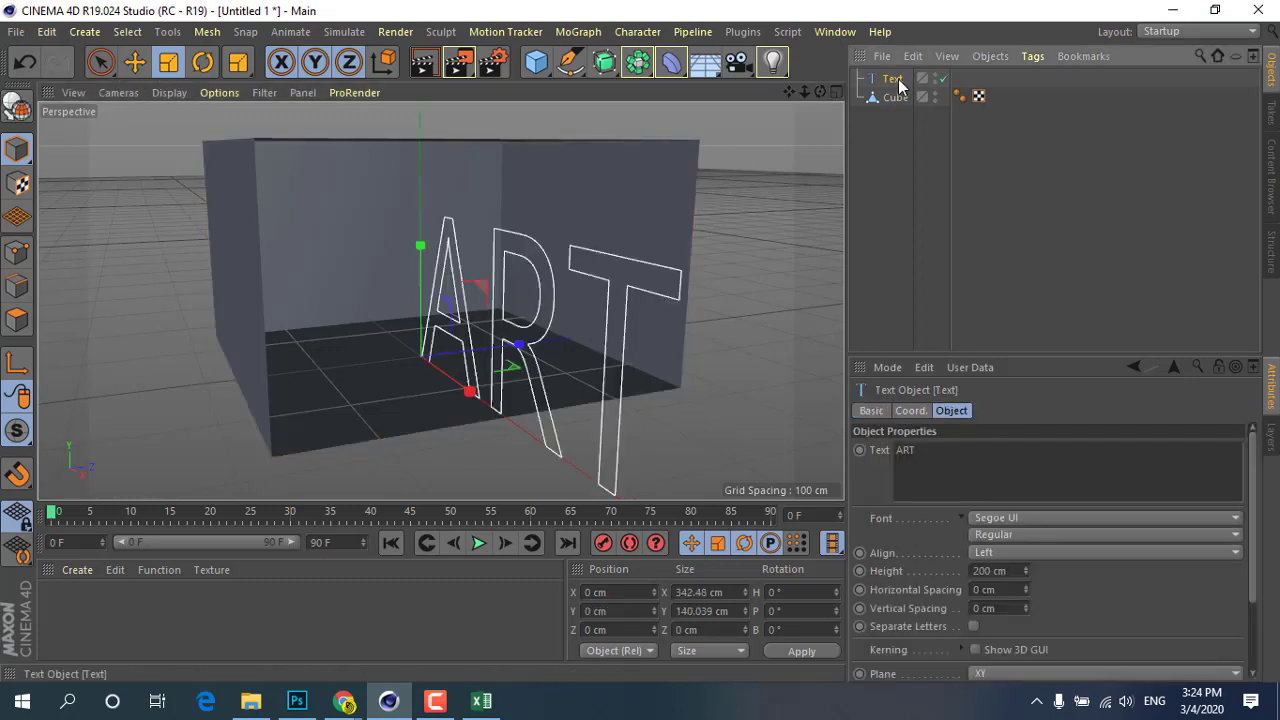
pyautogui.click(965, 418)
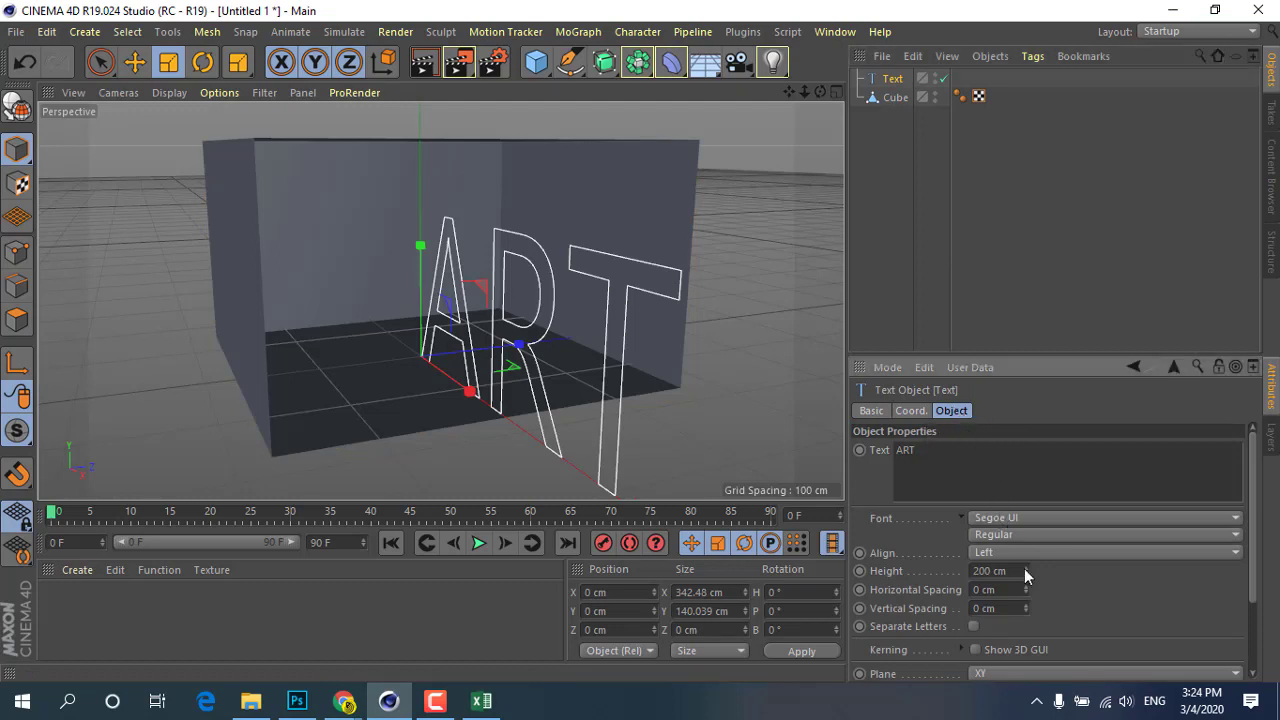
# Check the text's font, then close the Photoshop window from the taskbar
pyautogui.click(1015, 517)
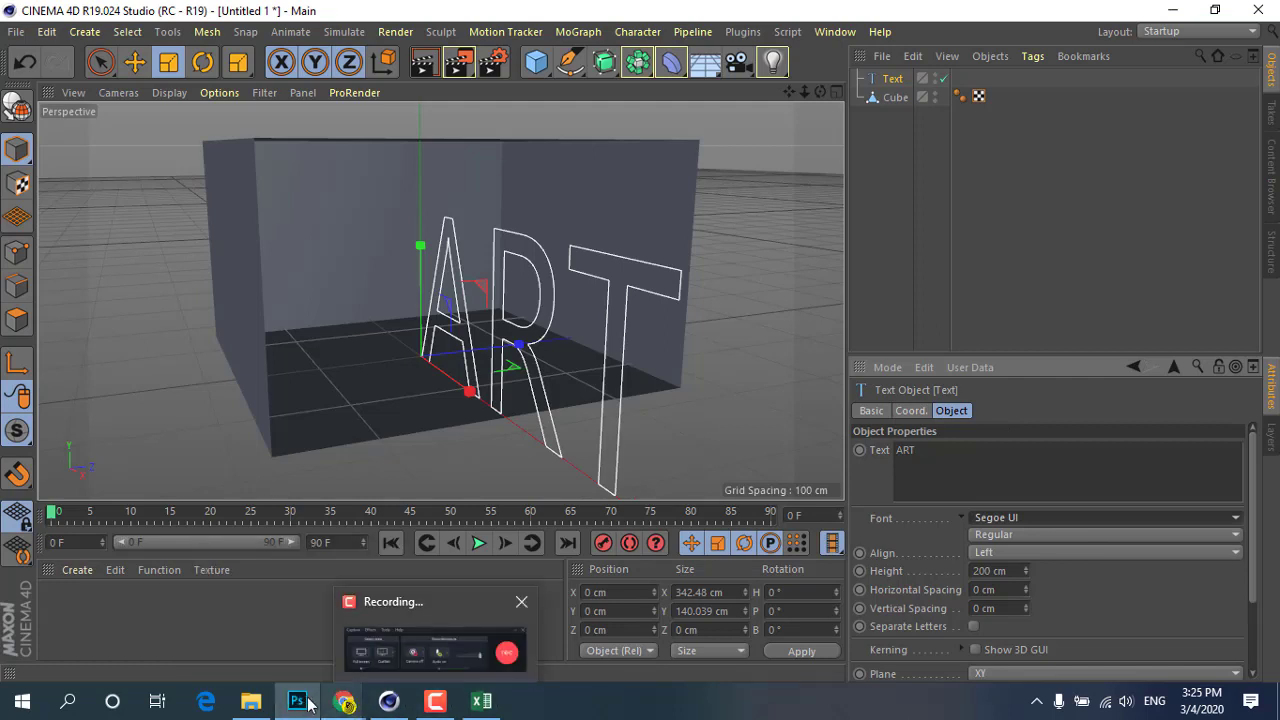
pyautogui.rightClick(298, 708)
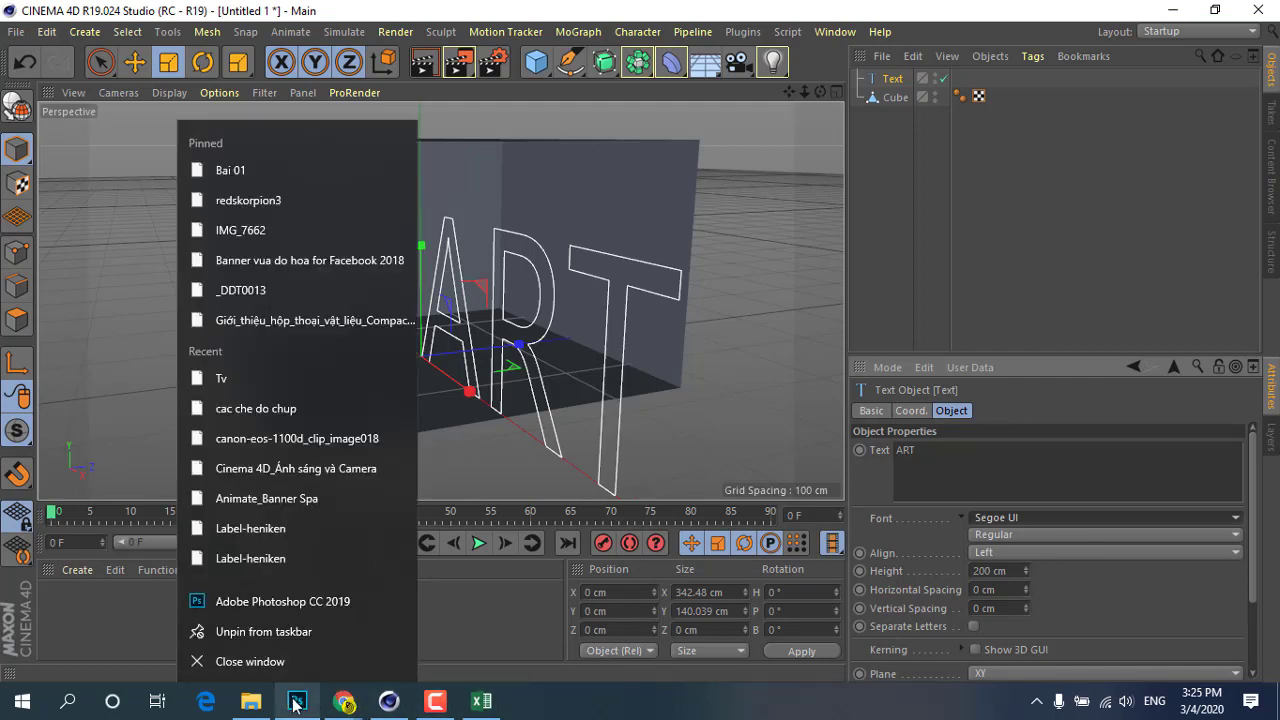
pyautogui.click(296, 706)
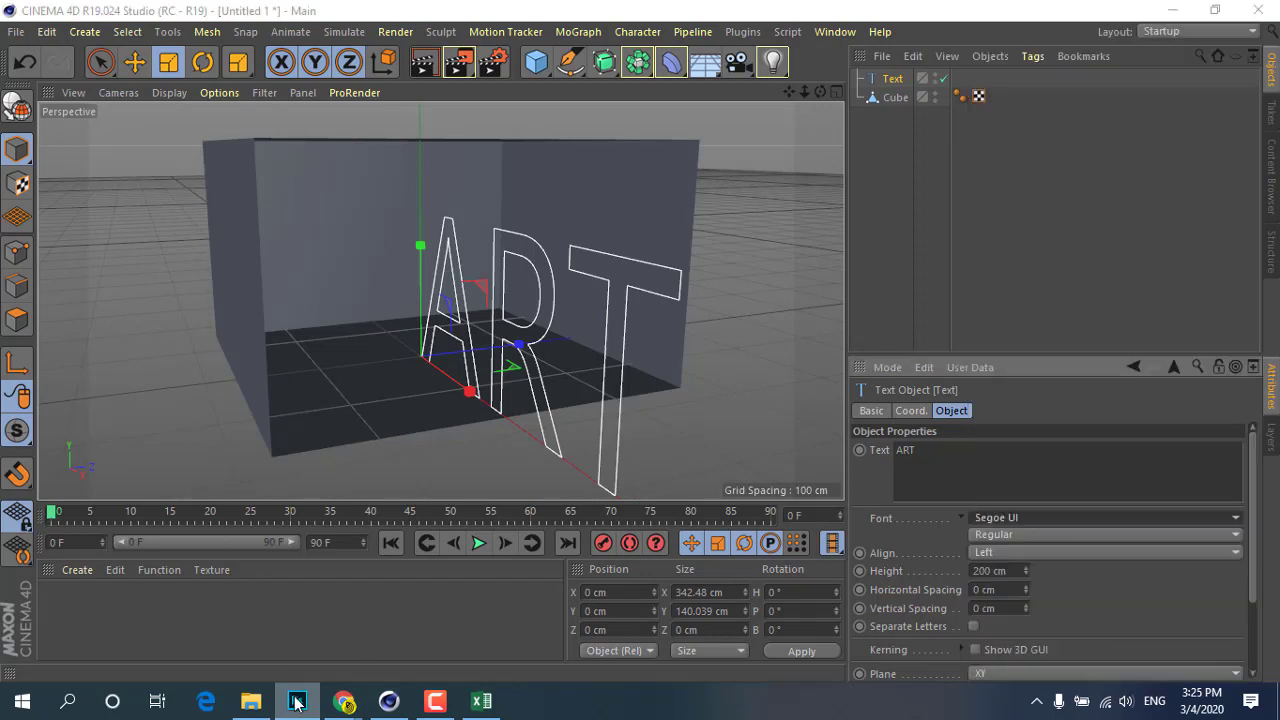
pyautogui.rightClick(296, 703)
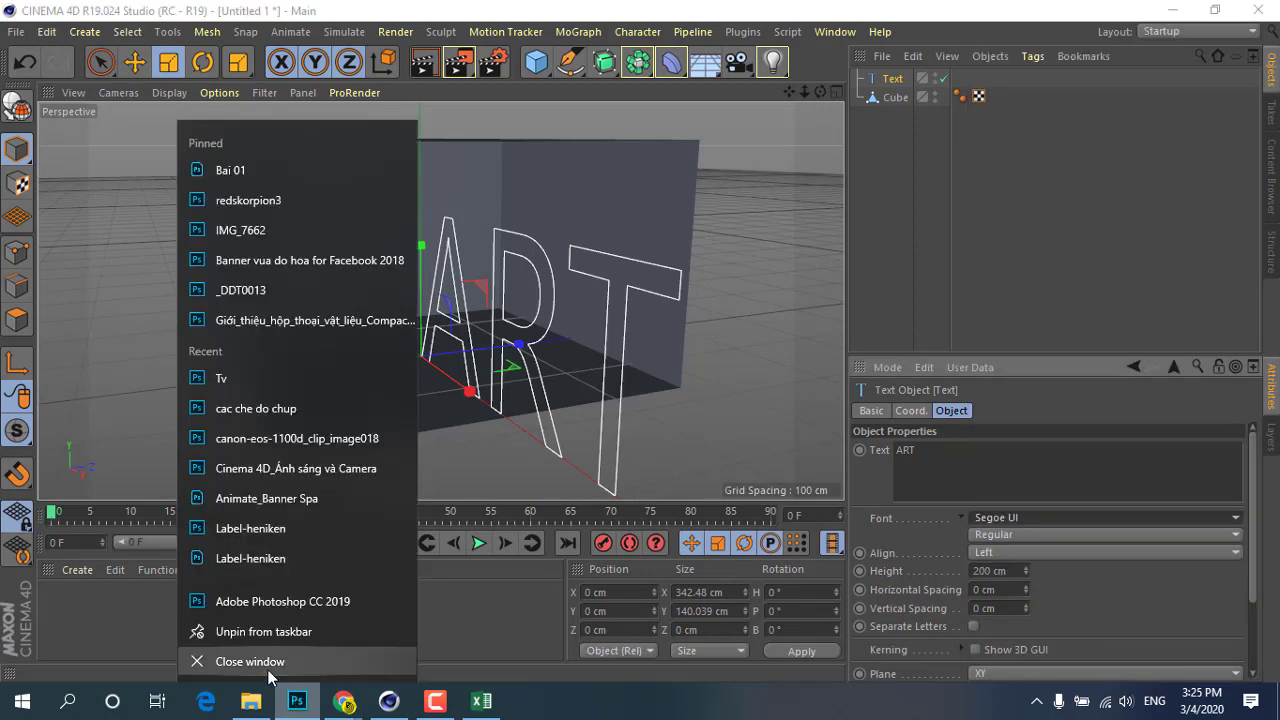
pyautogui.click(272, 668)
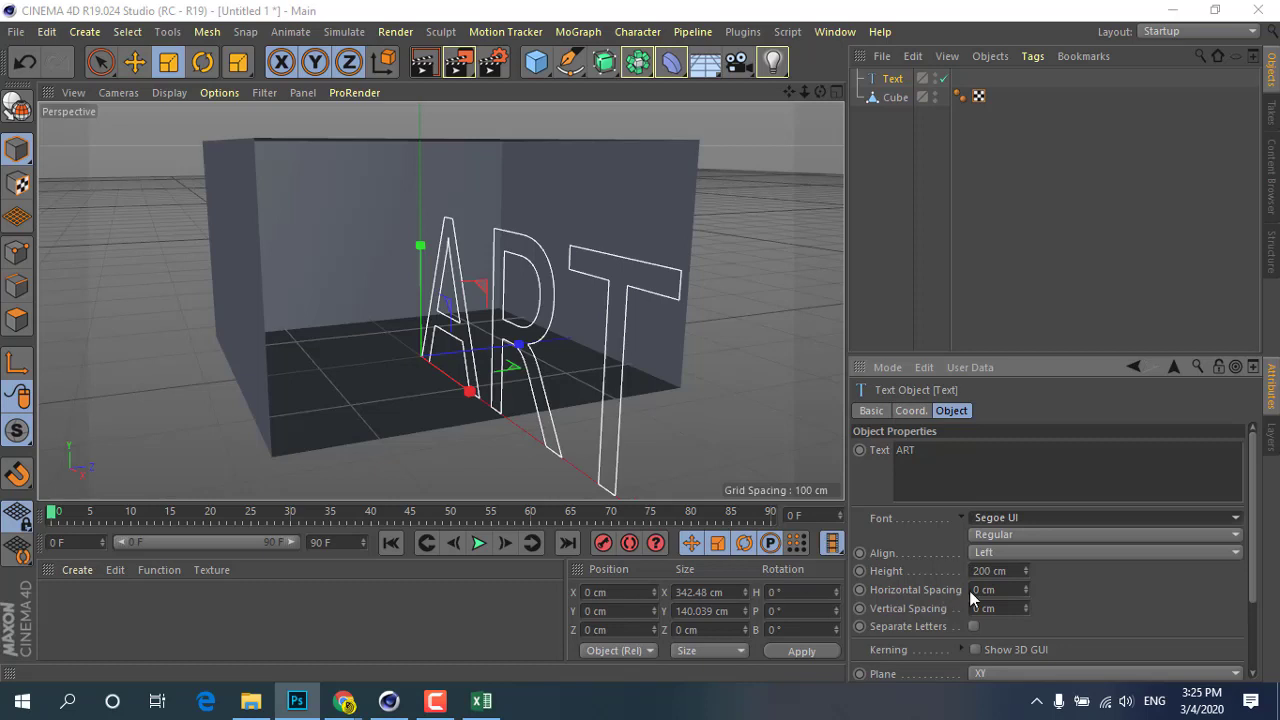
# Set the ART text to Square721 BT Bold at 74 cm height
pyautogui.click(1236, 521)
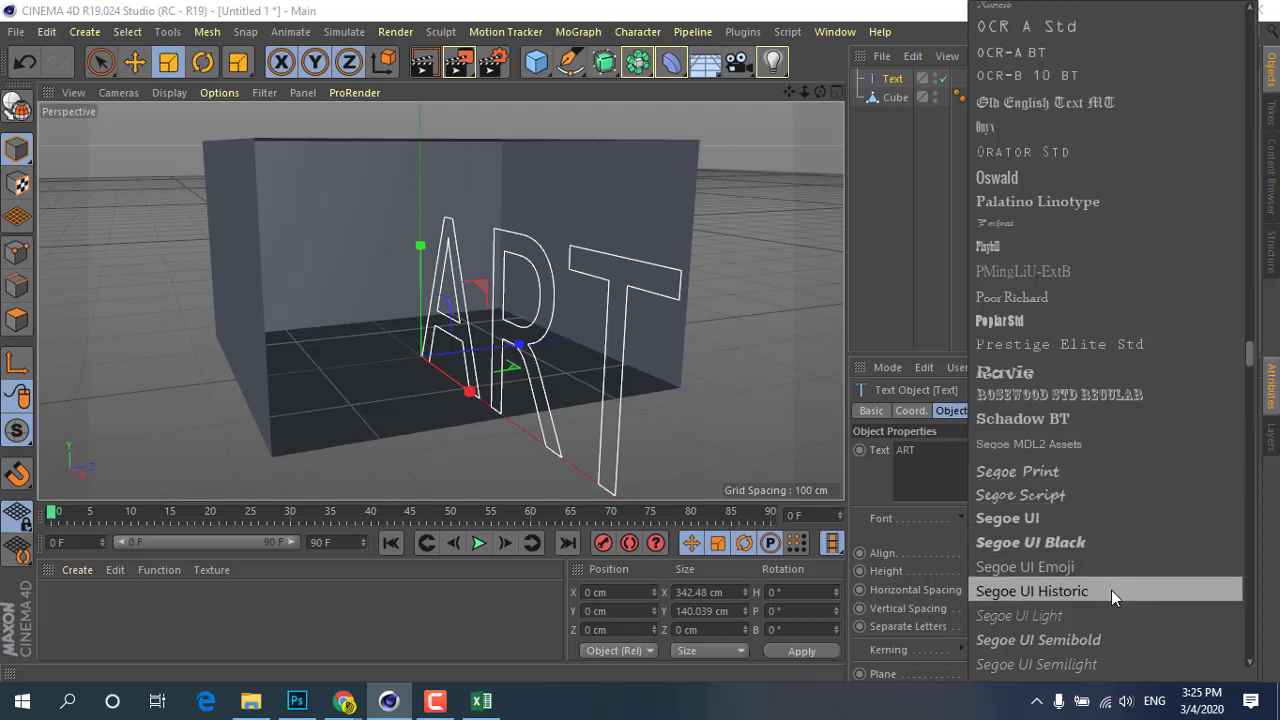
pyautogui.scroll(-3, 1110, 612)
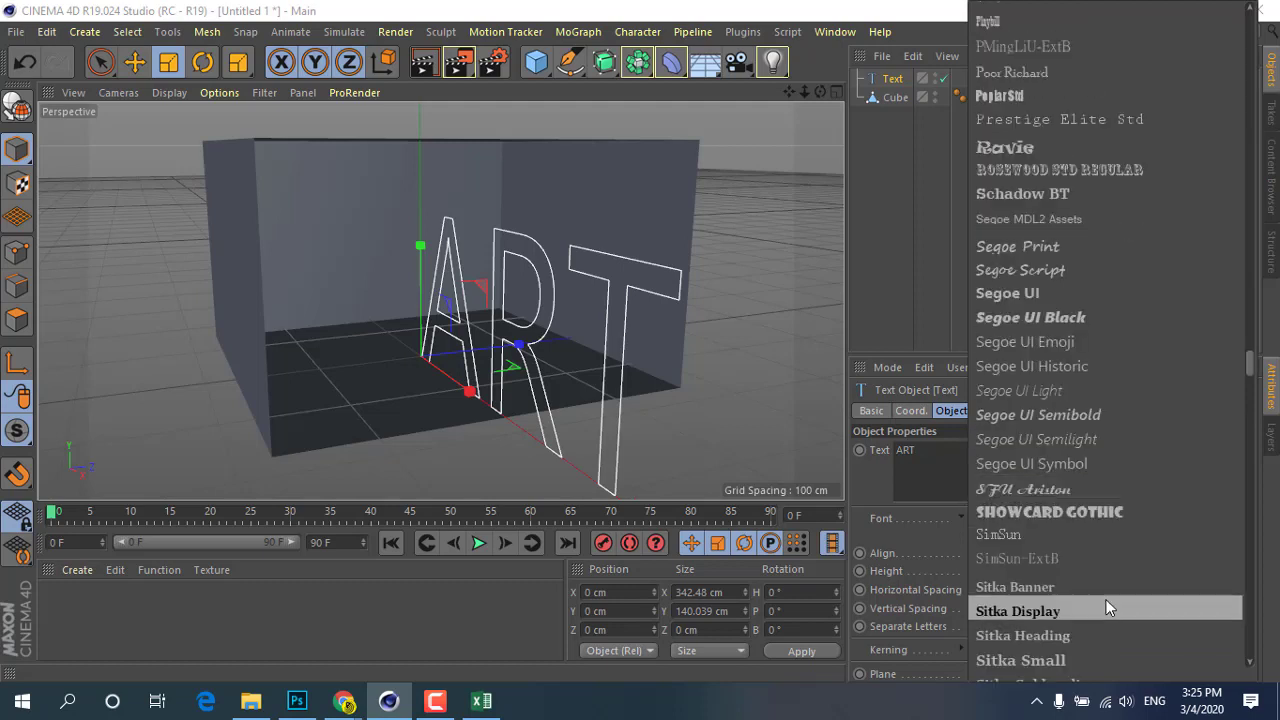
pyautogui.scroll(-3, 1106, 605)
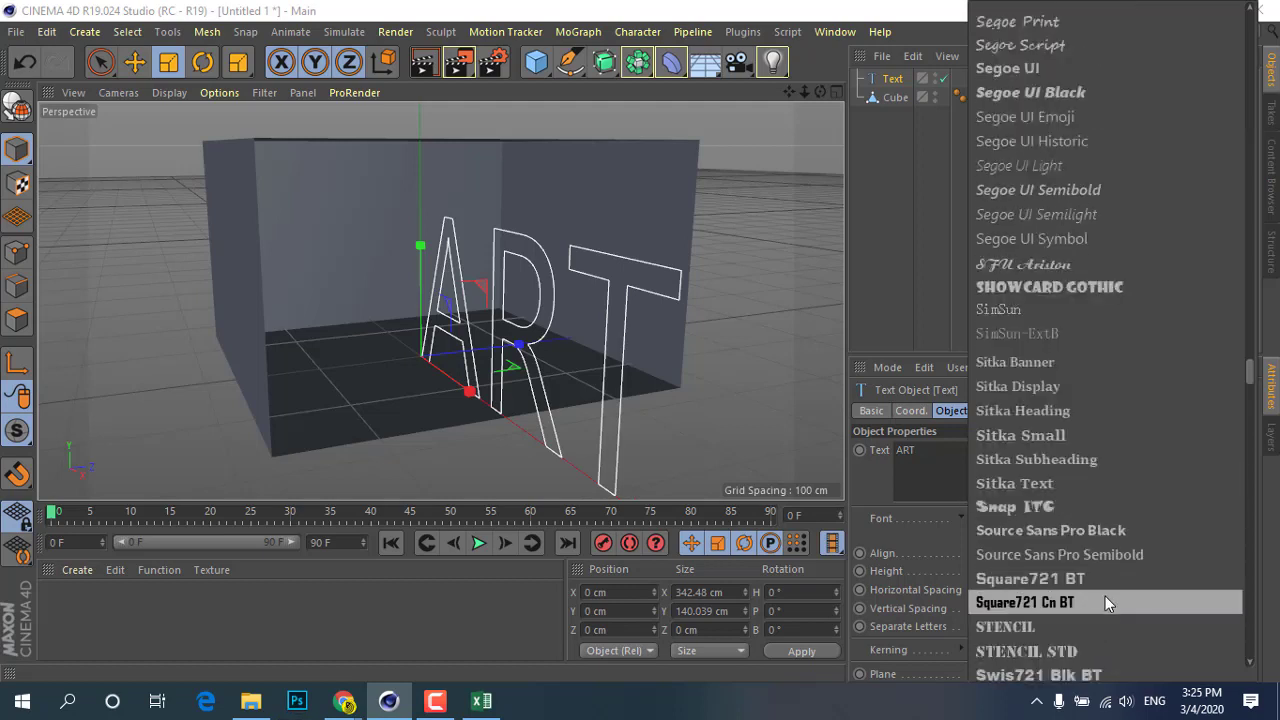
pyautogui.click(1089, 579)
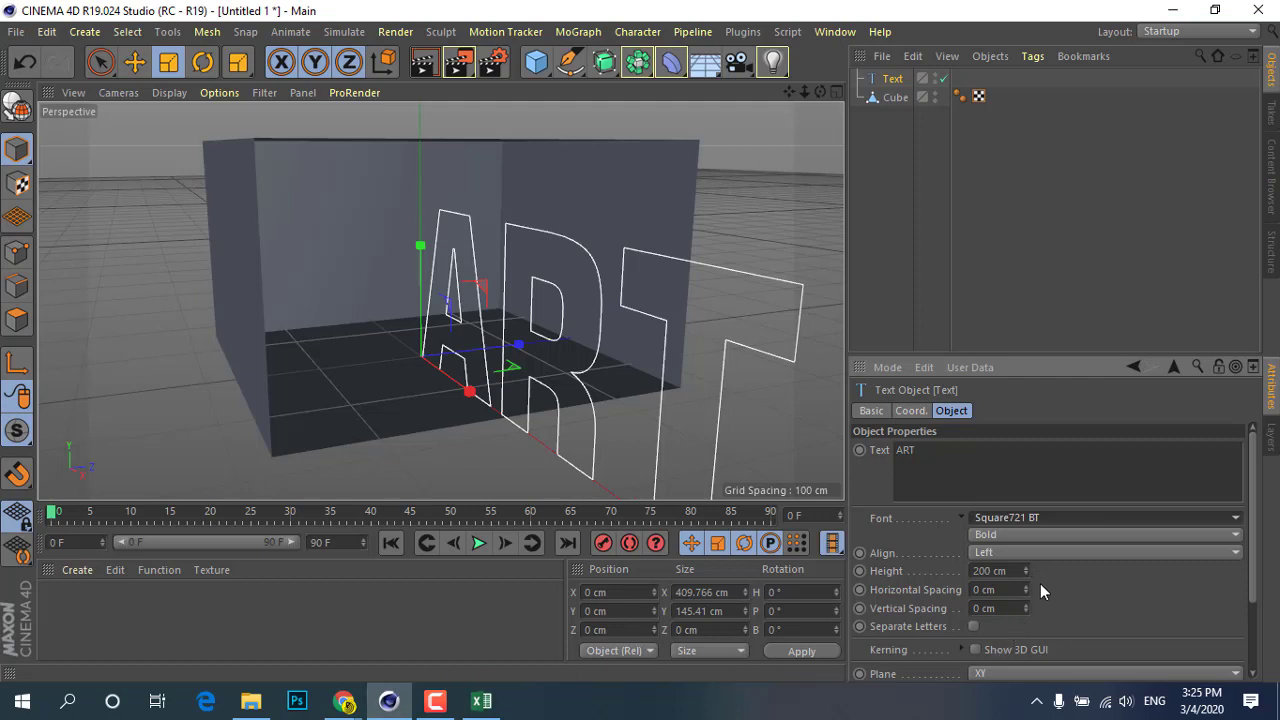
pyautogui.moveTo(1025, 570); pyautogui.dragTo(1025, 683)
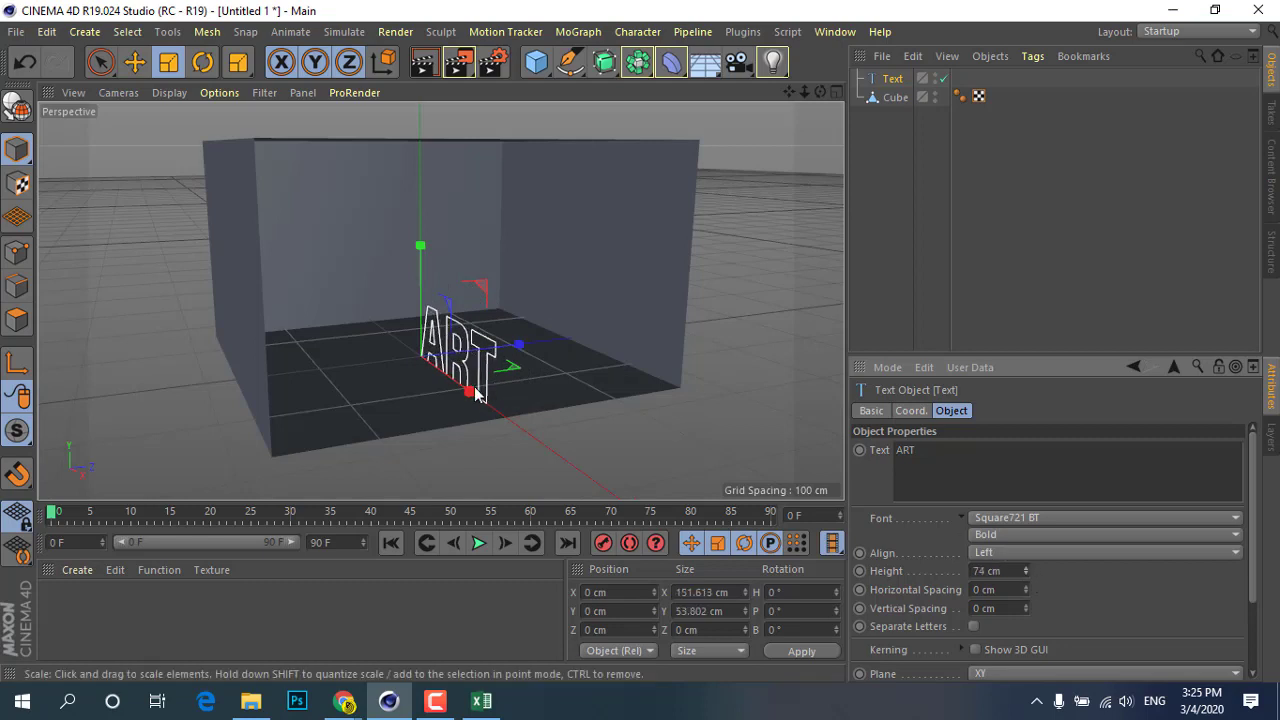
# Move the ART text to the left along X
pyautogui.click(137, 63)
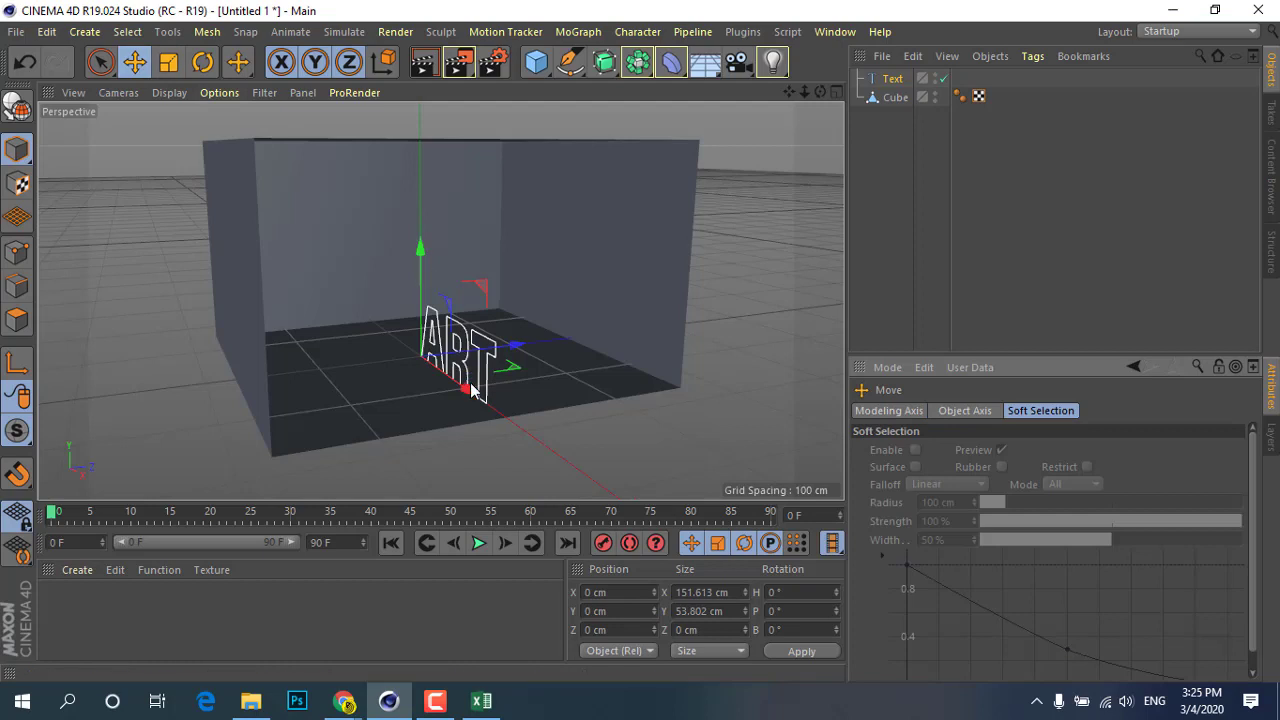
pyautogui.moveTo(469, 389); pyautogui.dragTo(438, 357)
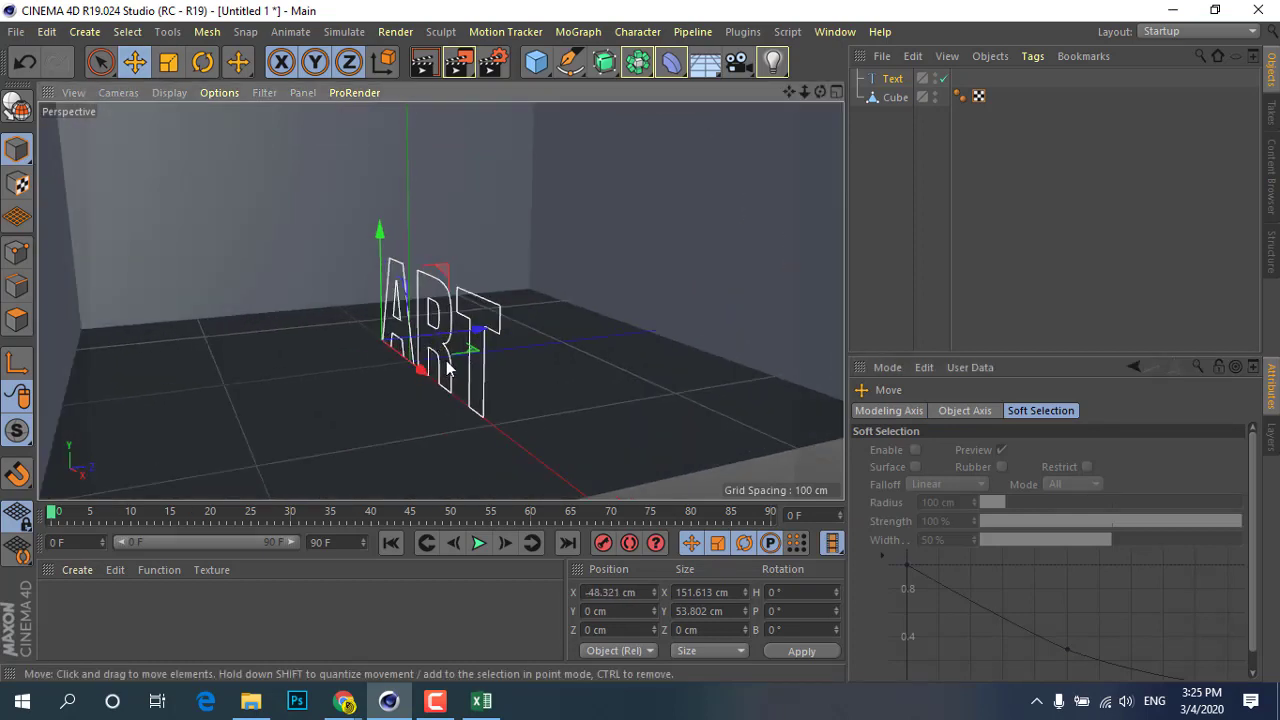
pyautogui.keyDown('alt'); pyautogui.moveTo(447, 369); pyautogui.dragTo(460, 362); pyautogui.keyUp('alt')
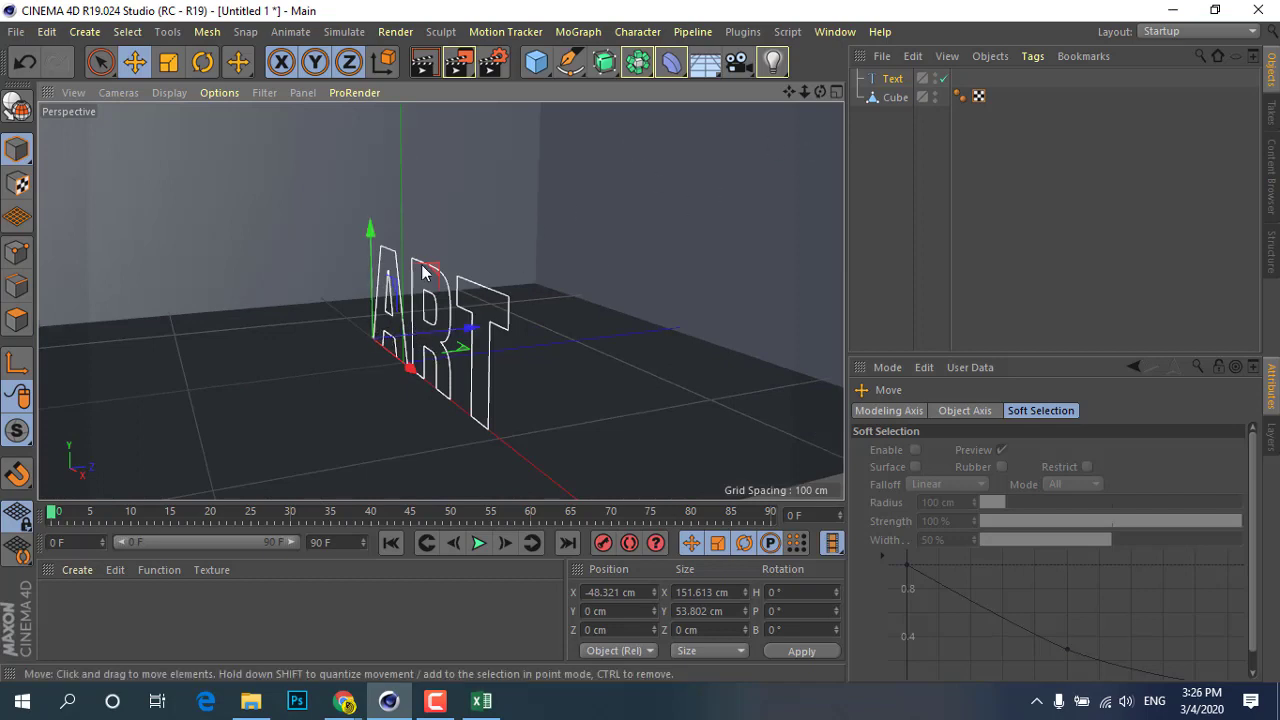
pyautogui.rightClick(436, 306)
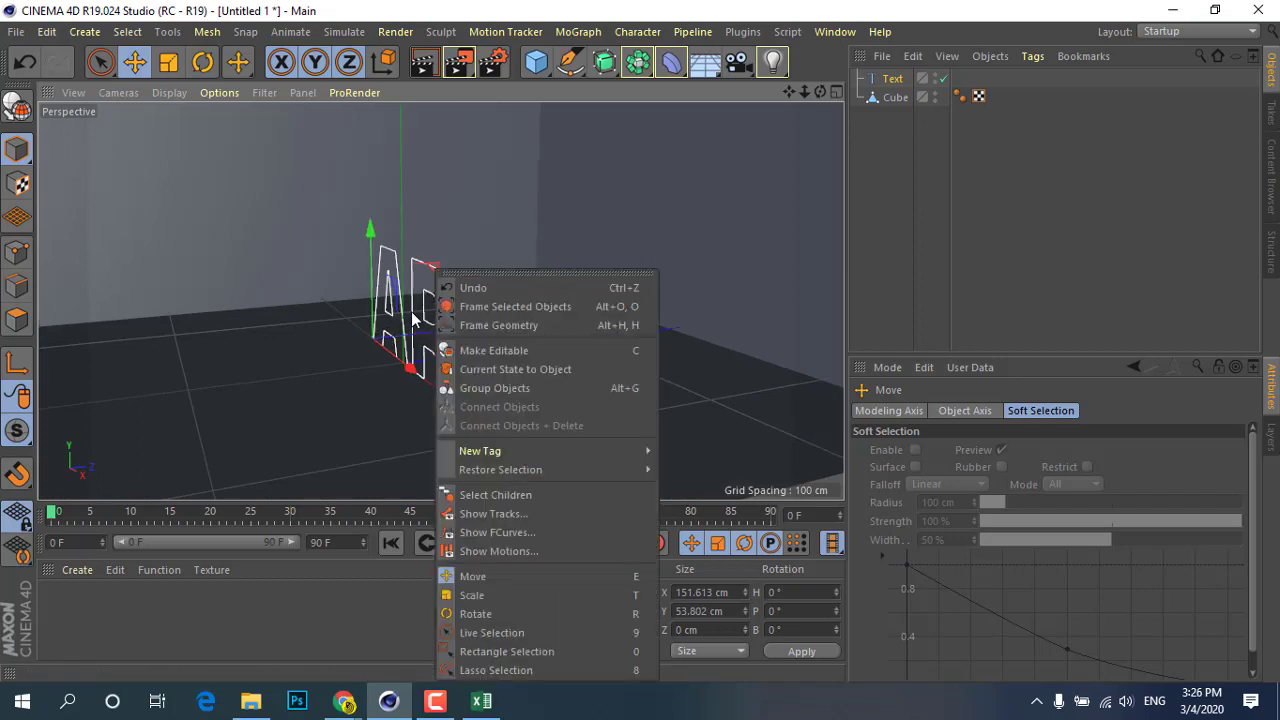
pyautogui.click(416, 312)
pyautogui.rightClick(421, 291)
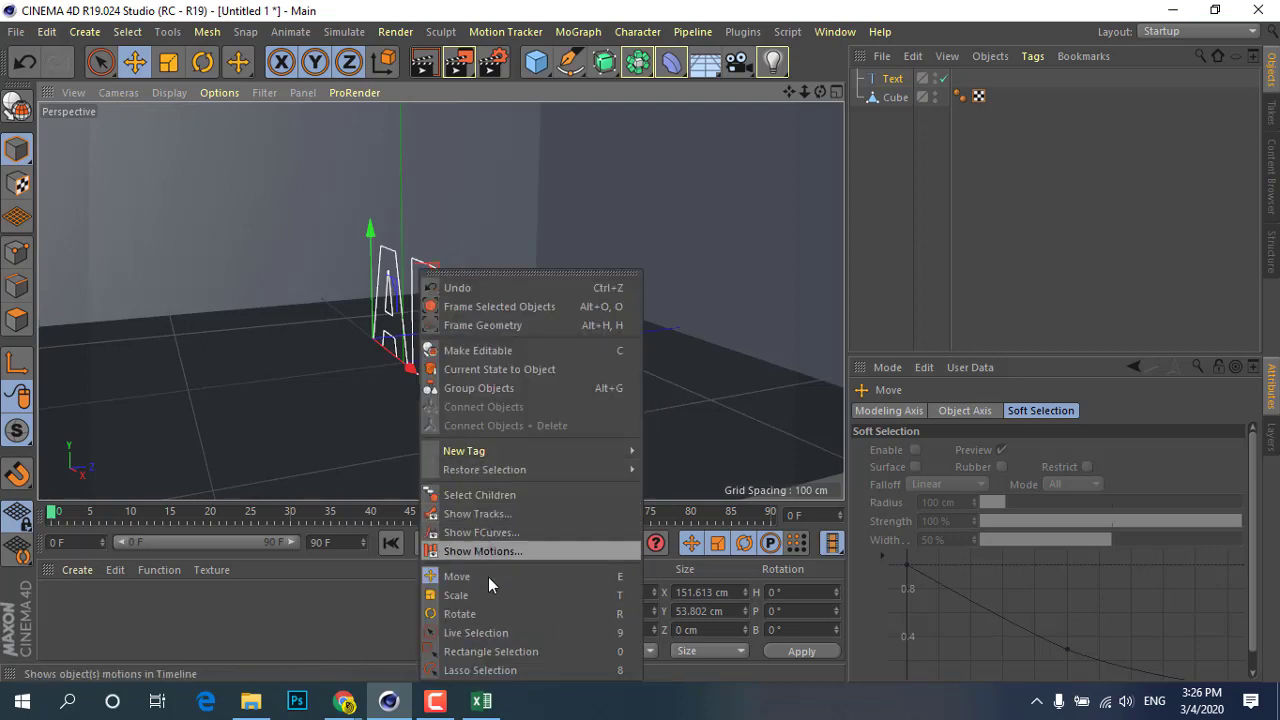
pyautogui.click(606, 76)
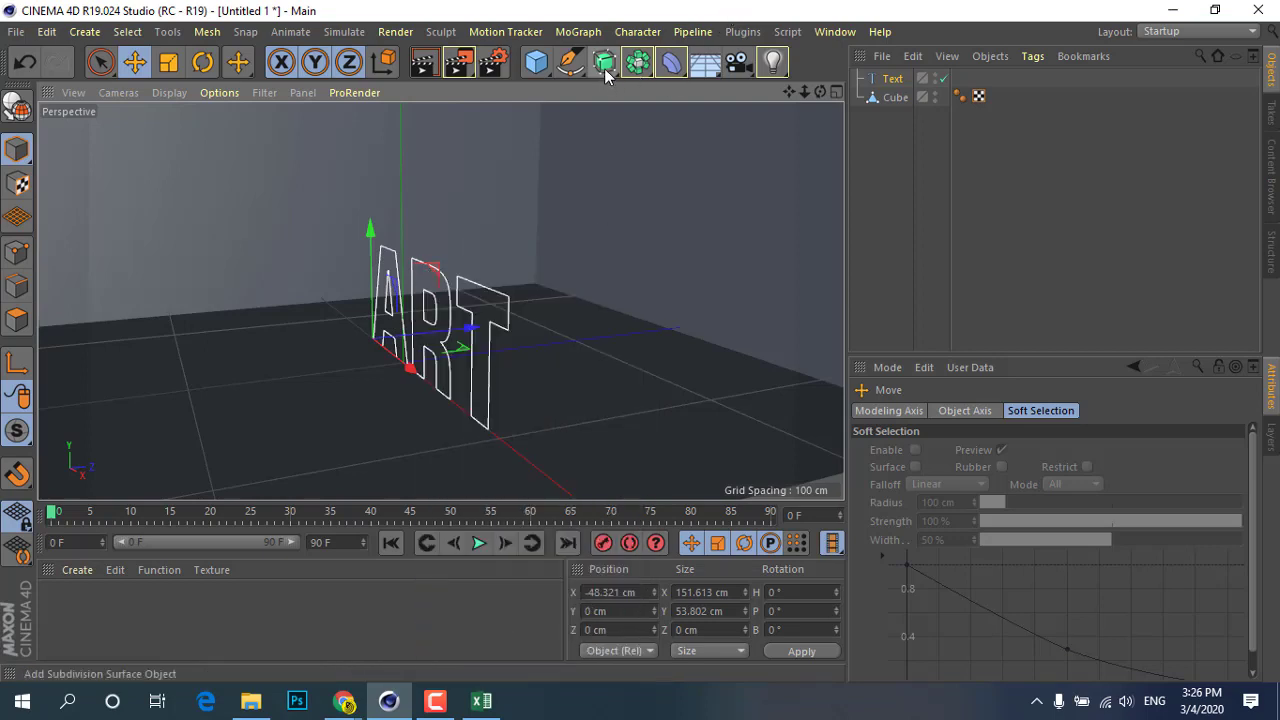
# Add an Extrude generator and nest the ART Text object under it
pyautogui.moveTo(606, 76); pyautogui.dragTo(826, 94)
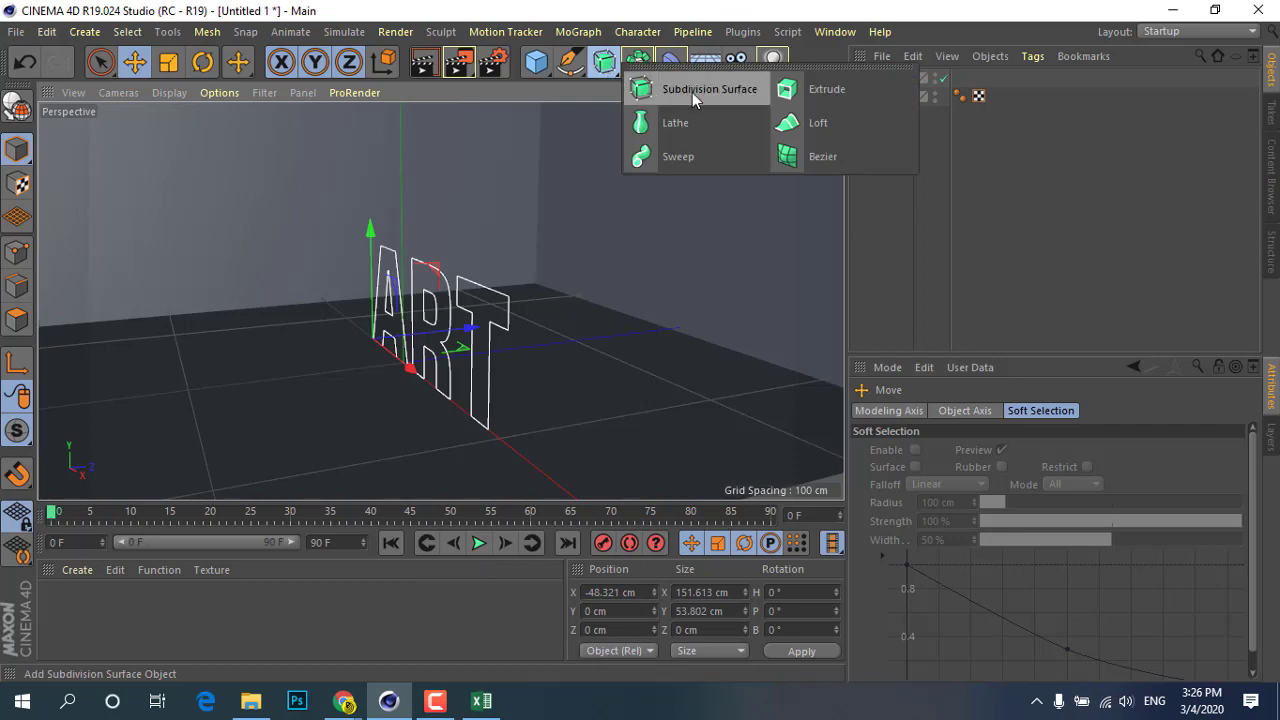
pyautogui.keyDown('alt'); pyautogui.click(834, 89); pyautogui.keyUp('alt')
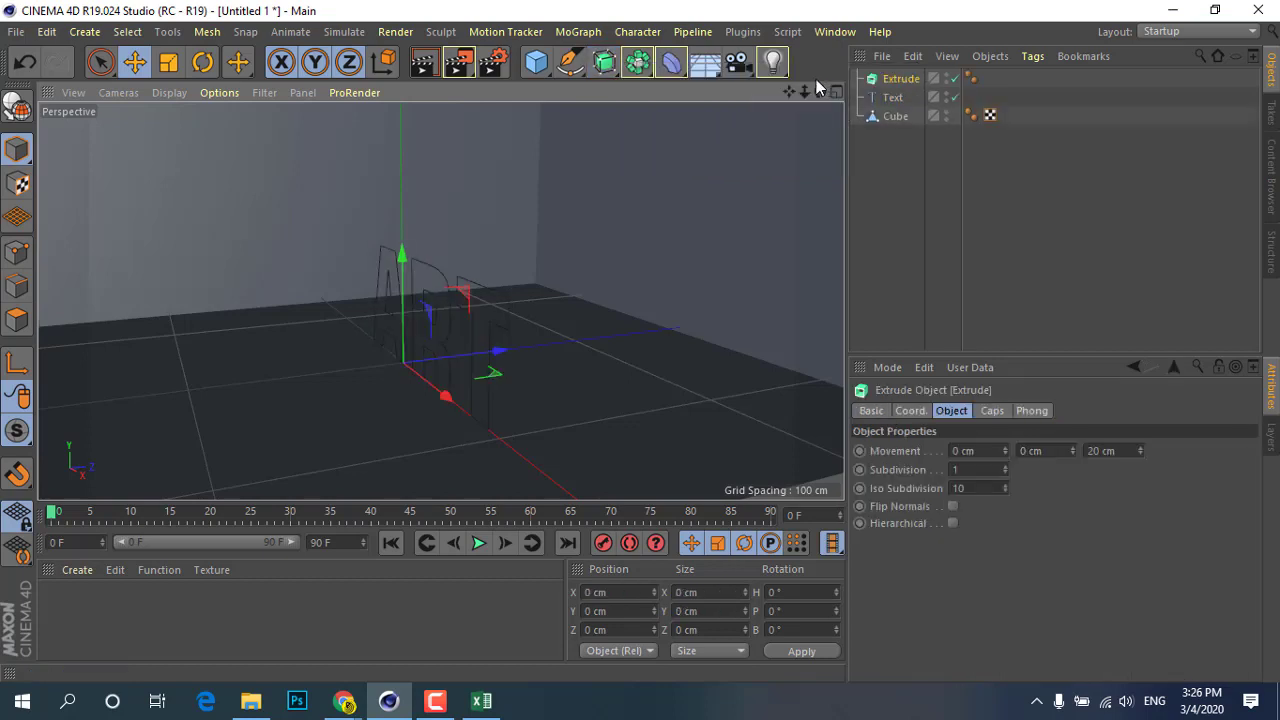
pyautogui.click(893, 98)
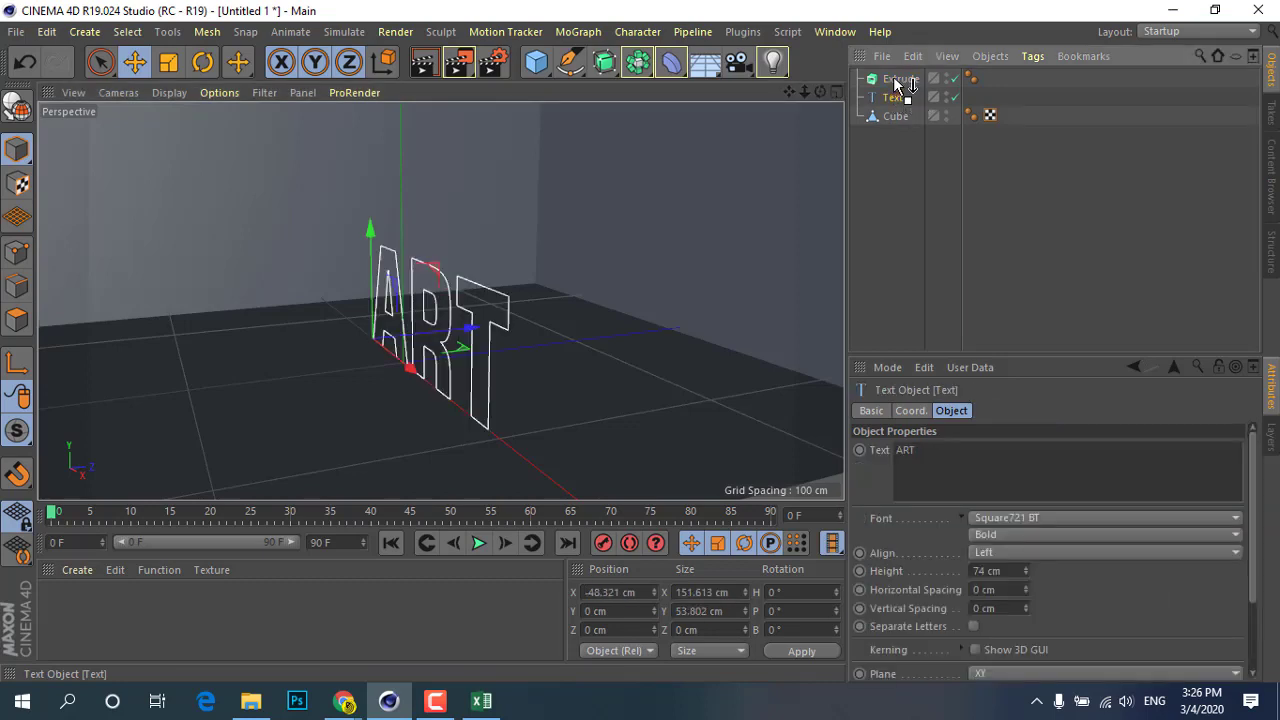
pyautogui.moveTo(893, 76); pyautogui.dragTo(895, 79)
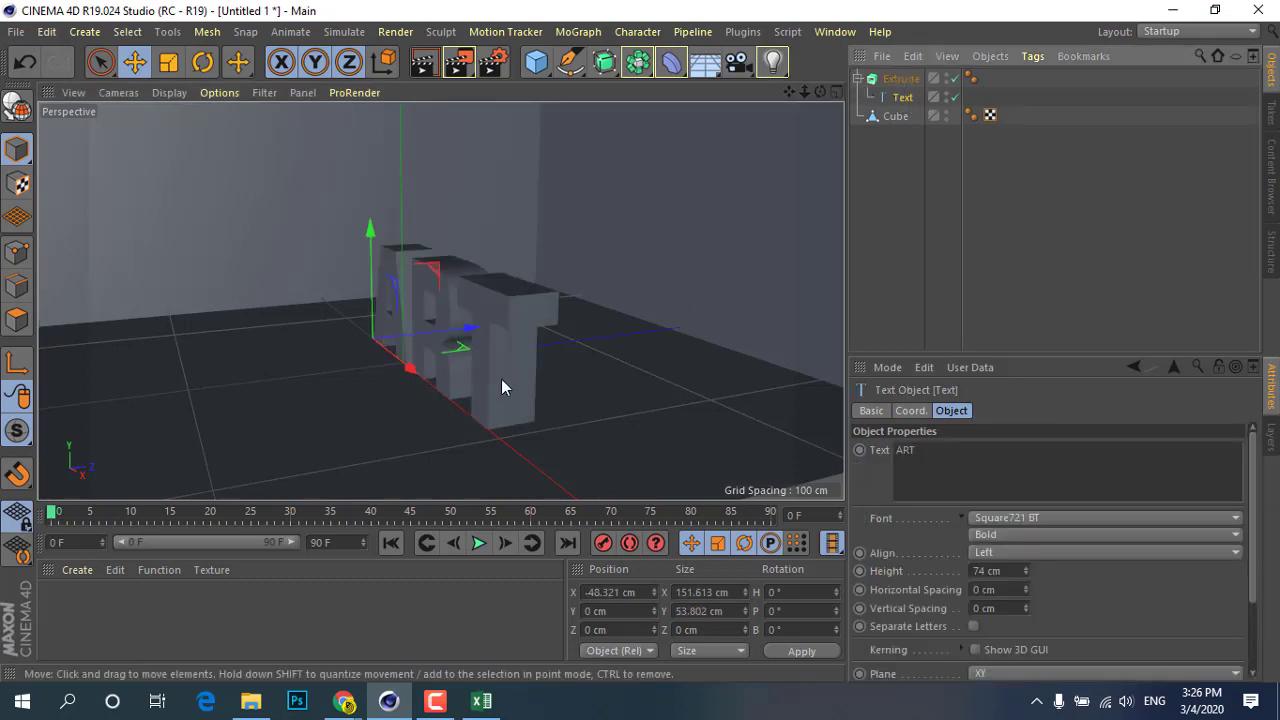
pyautogui.scroll(3, 510, 378)
pyautogui.scroll(5, 526, 371)
pyautogui.scroll(-6, 497, 386)
pyautogui.scroll(2, 474, 394)
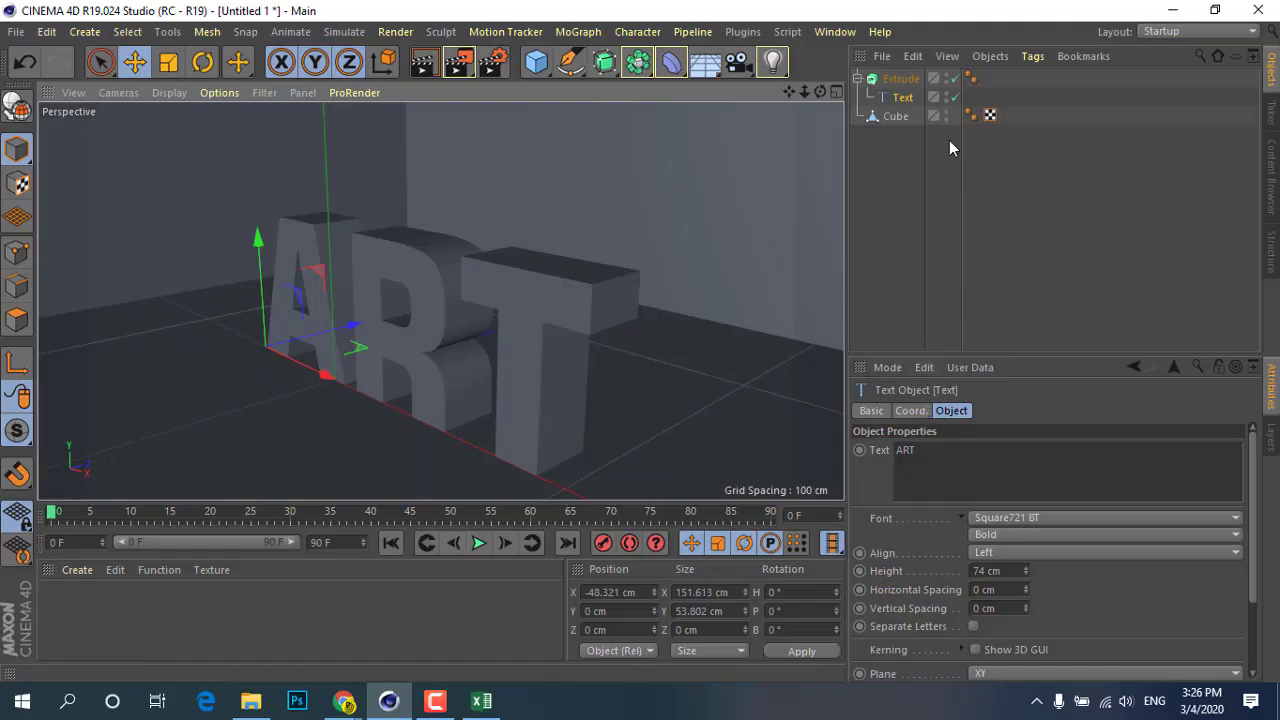
# Thin the Extrude depth and give its start a 2 cm Fillet Cap
pyautogui.click(900, 78)
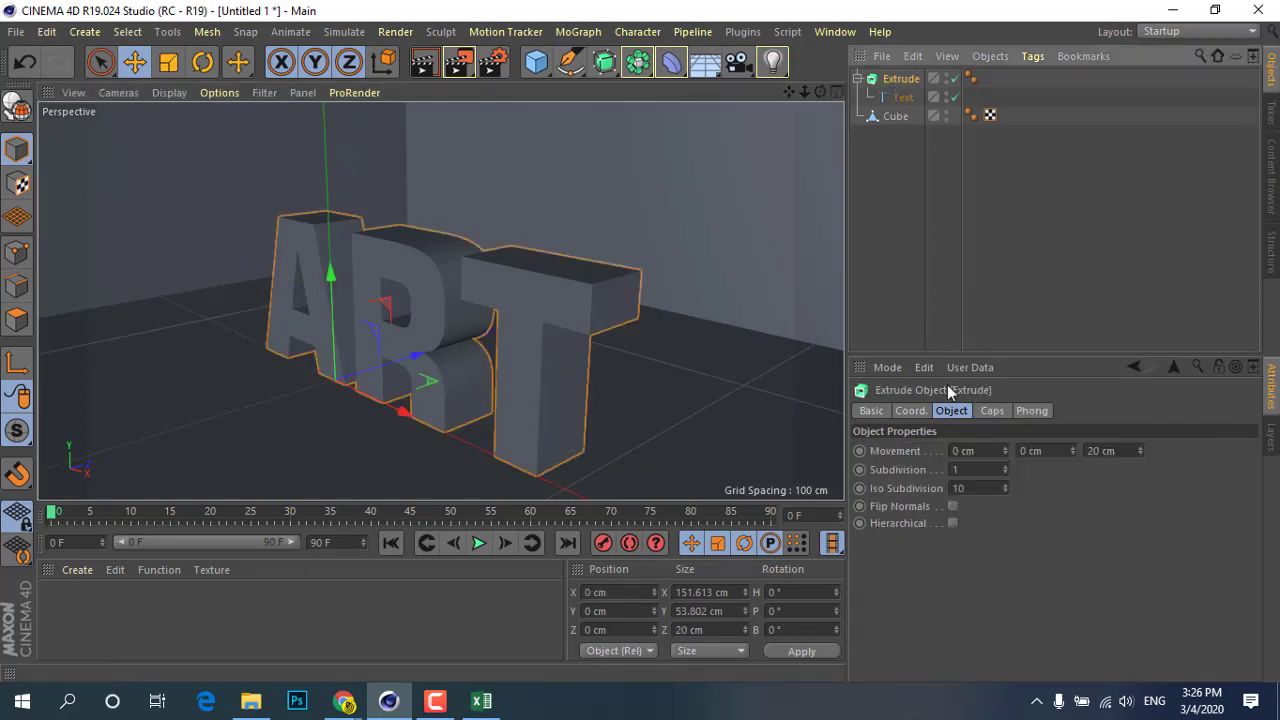
pyautogui.doubleClick(1102, 451)
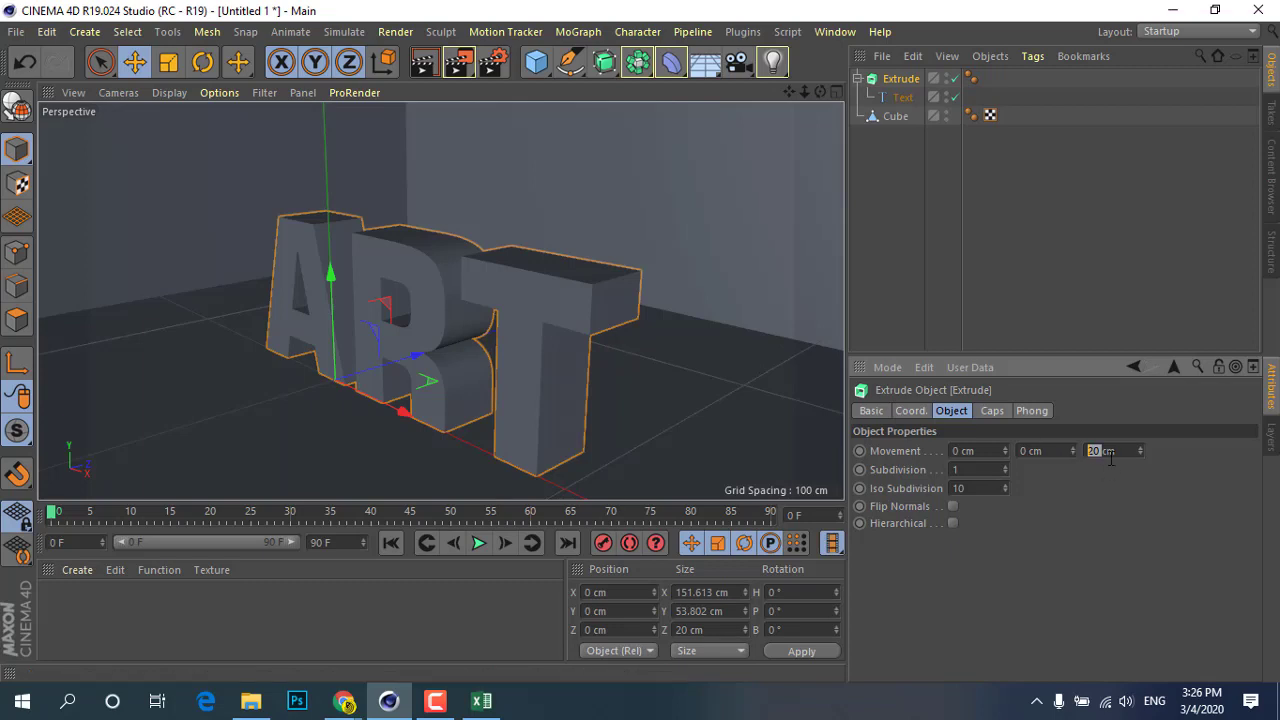
pyautogui.moveTo(1140, 451)
pyautogui.mouseDown()
pyautogui.moveTo(1140, 480)
pyautogui.moveTo(1140, 465)
pyautogui.moveTo(1076, 440)
pyautogui.mouseUp()
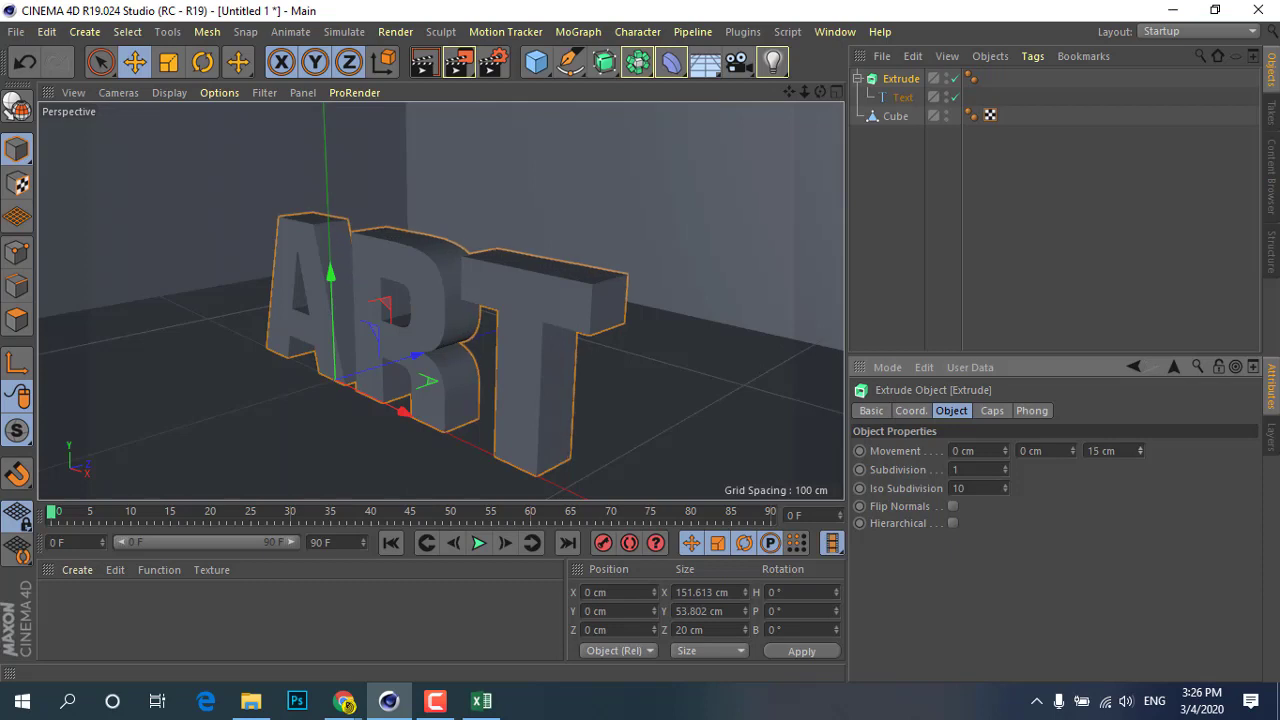
pyautogui.click(992, 411)
pyautogui.click(1063, 454)
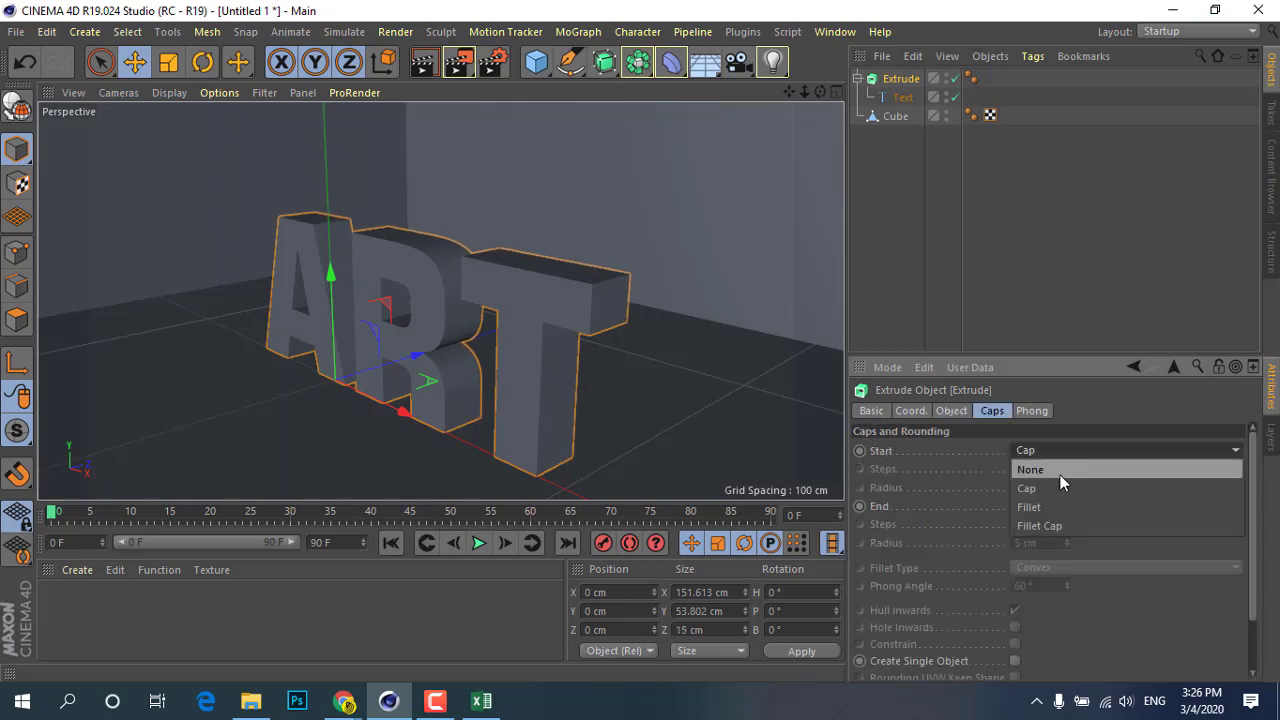
pyautogui.click(1056, 525)
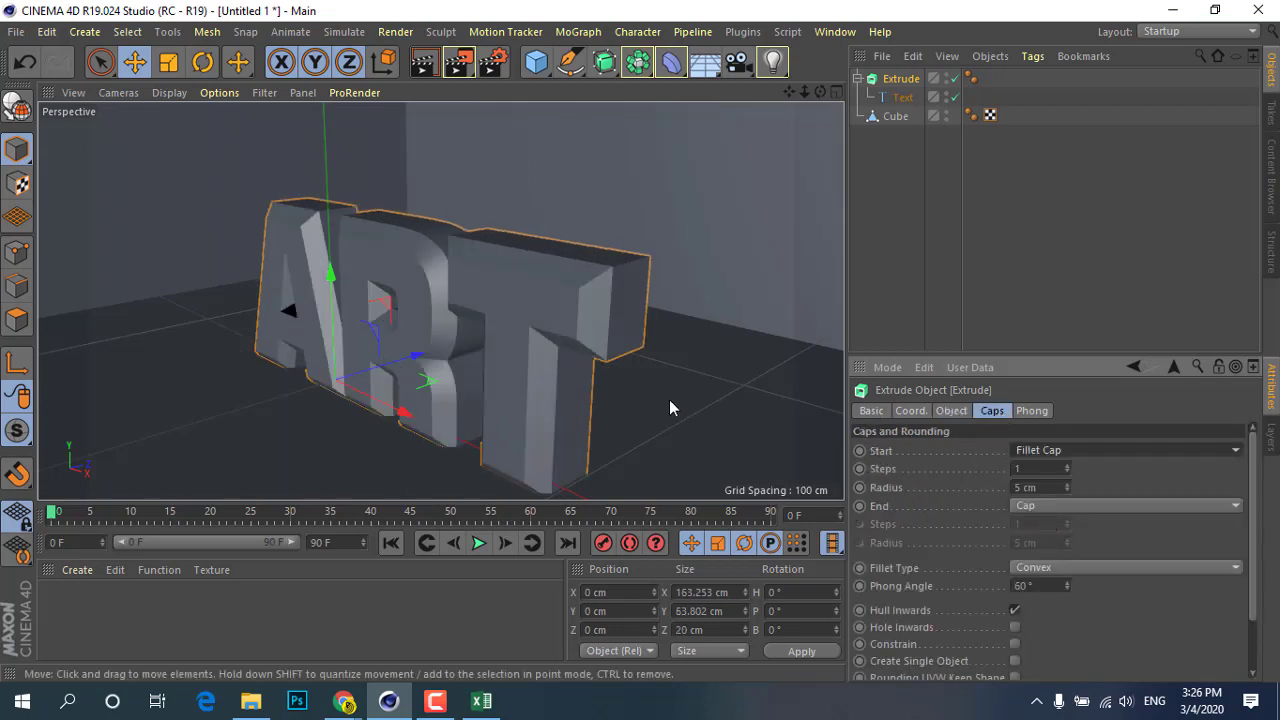
pyautogui.moveTo(1068, 490)
pyautogui.mouseDown()
pyautogui.moveTo(1068, 520)
pyautogui.moveTo(1066, 462)
pyautogui.mouseUp()
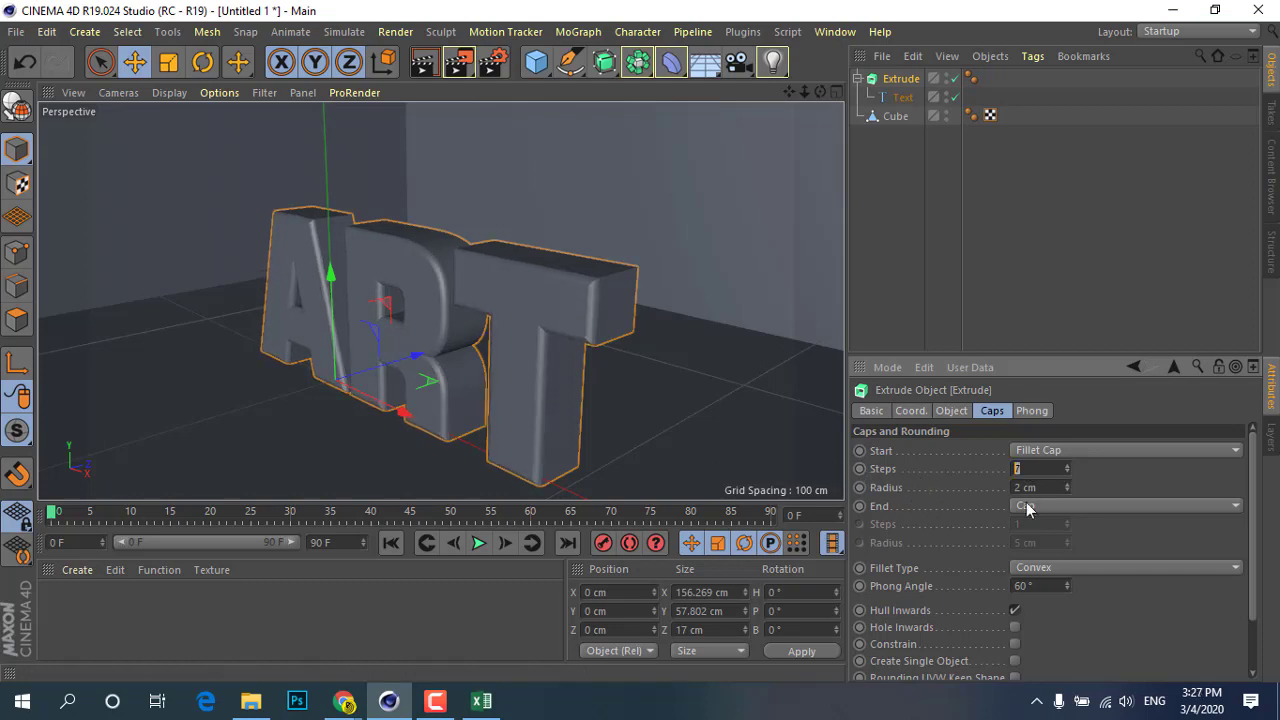
# Give the Extrude's end a 2 cm Fillet Cap with 3 steps
pyautogui.click(1036, 508)
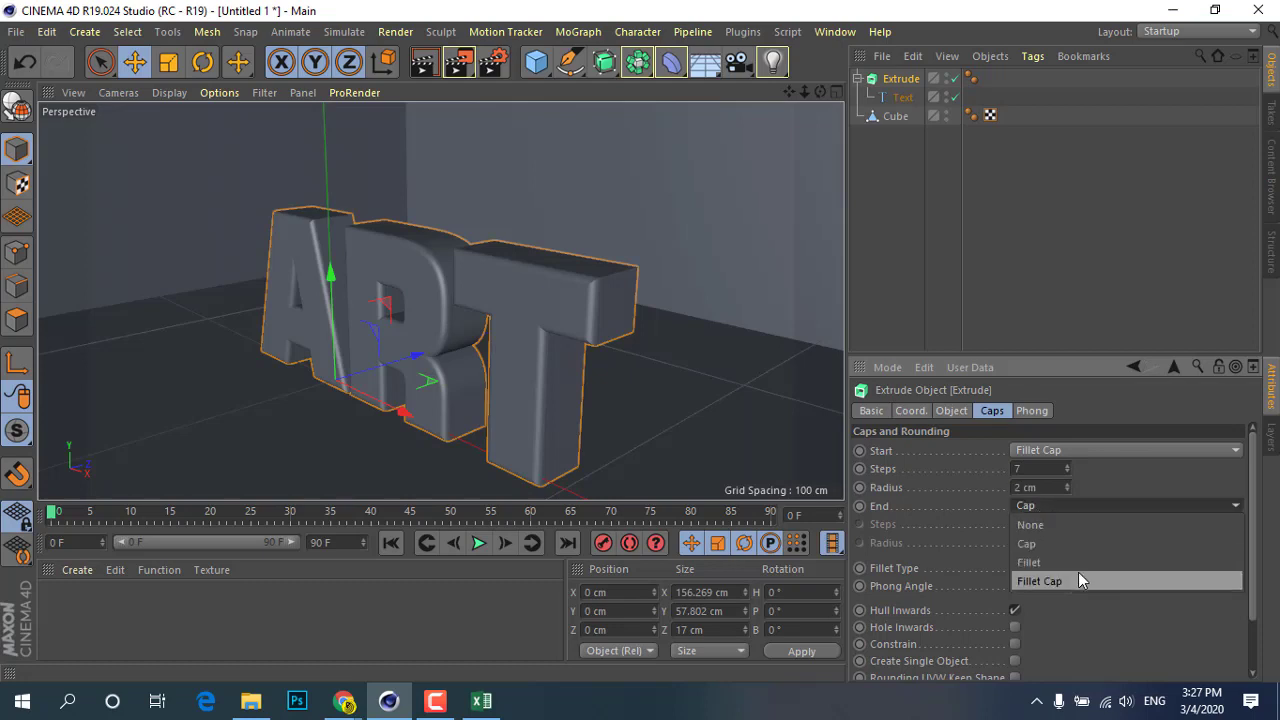
pyautogui.click(1065, 578)
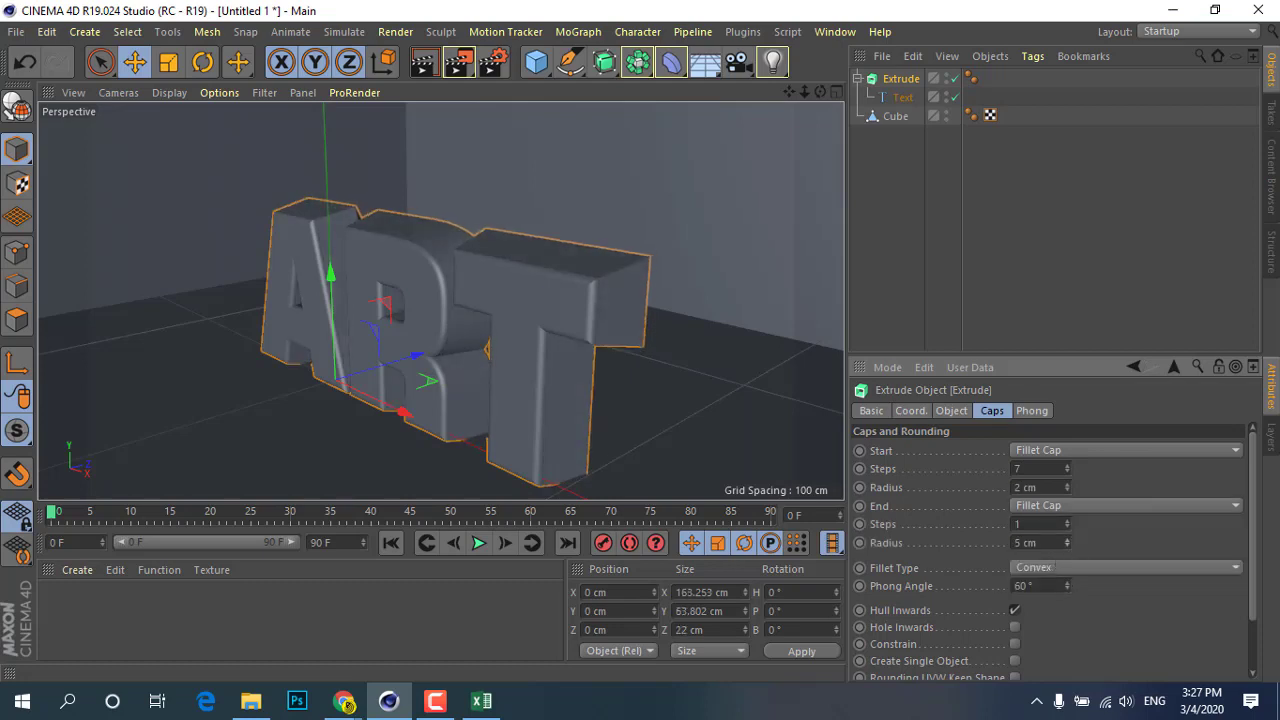
pyautogui.moveTo(1071, 541); pyautogui.dragTo(1071, 560)
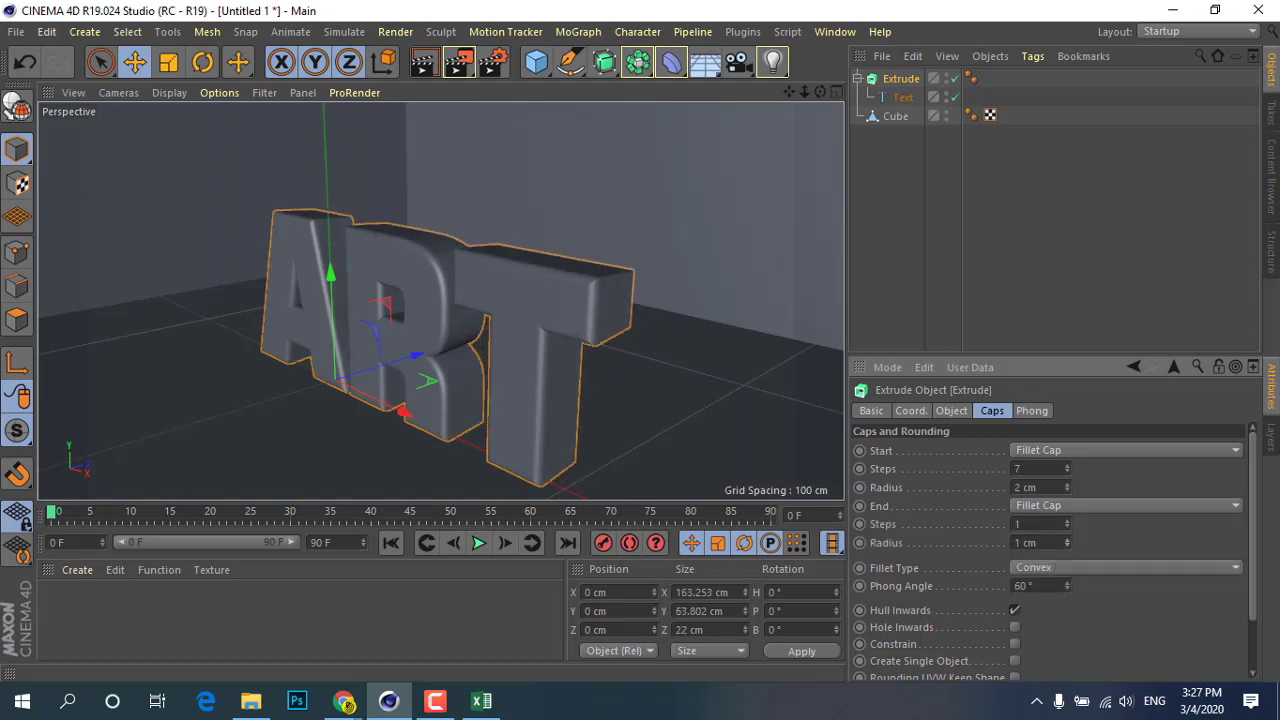
pyautogui.moveTo(1068, 543); pyautogui.dragTo(1067, 514)
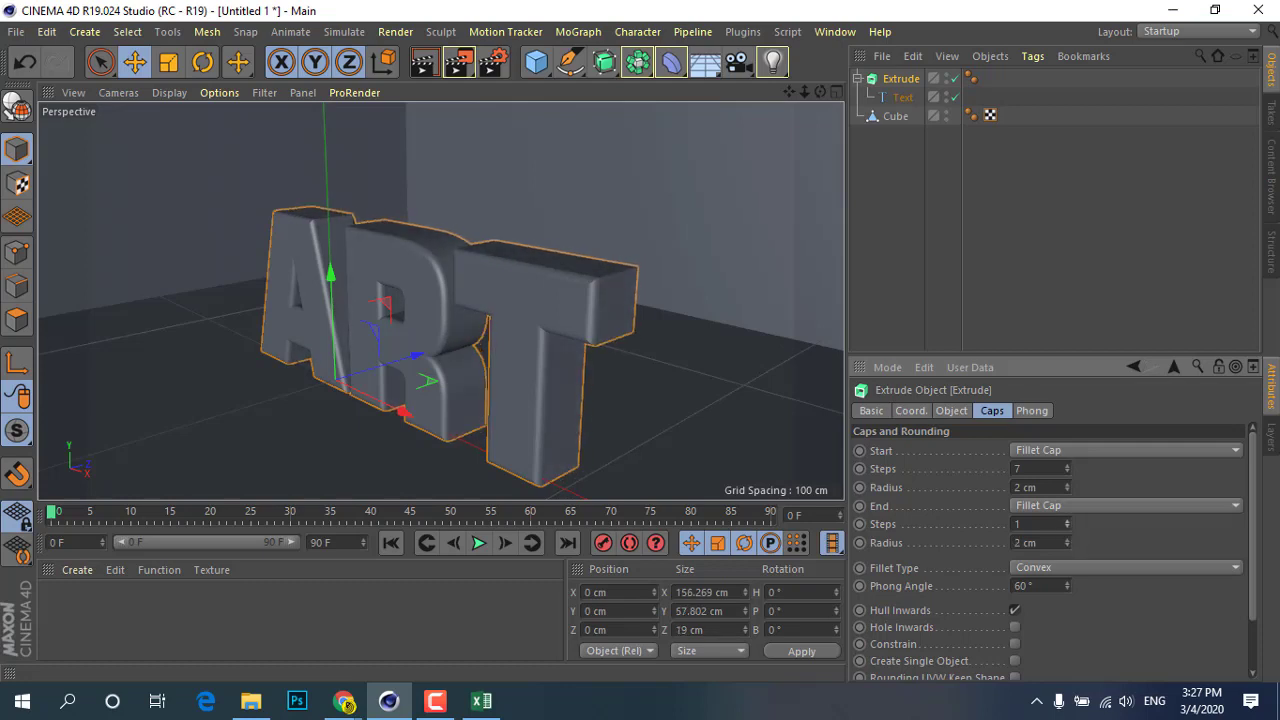
pyautogui.keyDown('alt'); pyautogui.moveTo(563, 344); pyautogui.dragTo(433, 297); pyautogui.keyUp('alt')
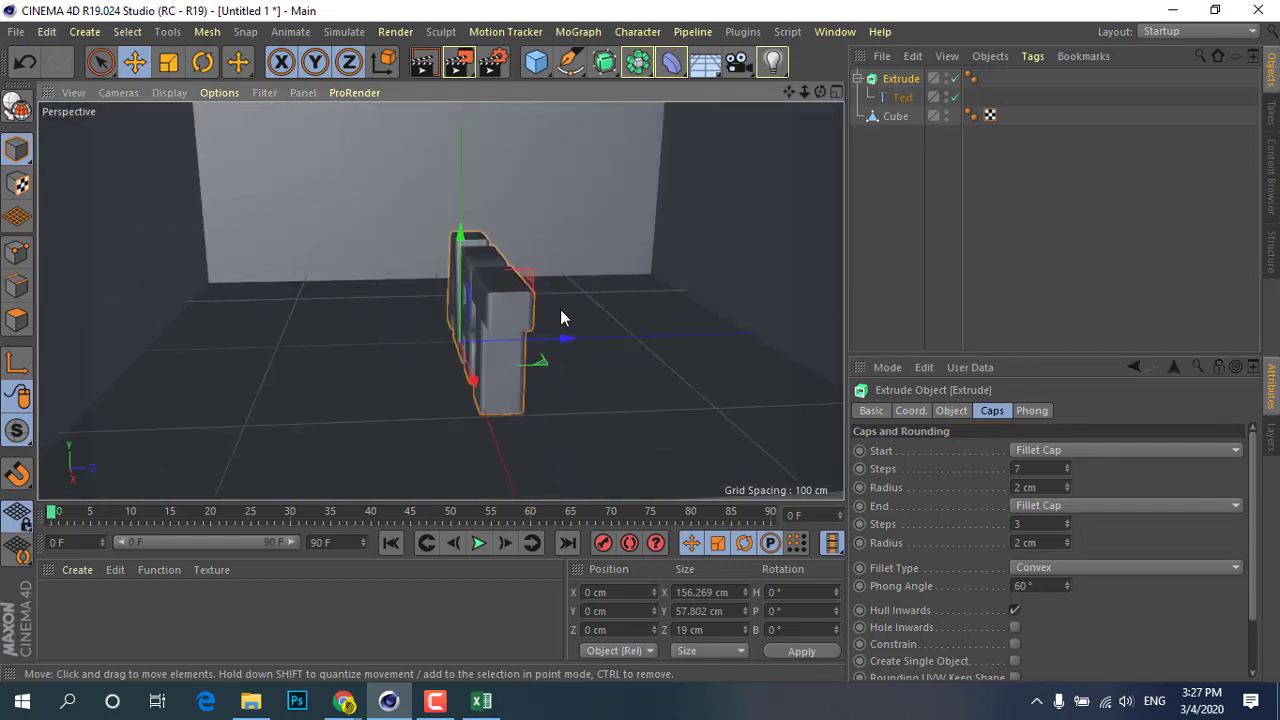
# Push ART deeper along Z and add a second Text spline
pyautogui.moveTo(567, 338)
pyautogui.mouseDown()
pyautogui.moveTo(795, 339)
pyautogui.moveTo(438, 340)
pyautogui.moveTo(612, 356)
pyautogui.mouseUp()
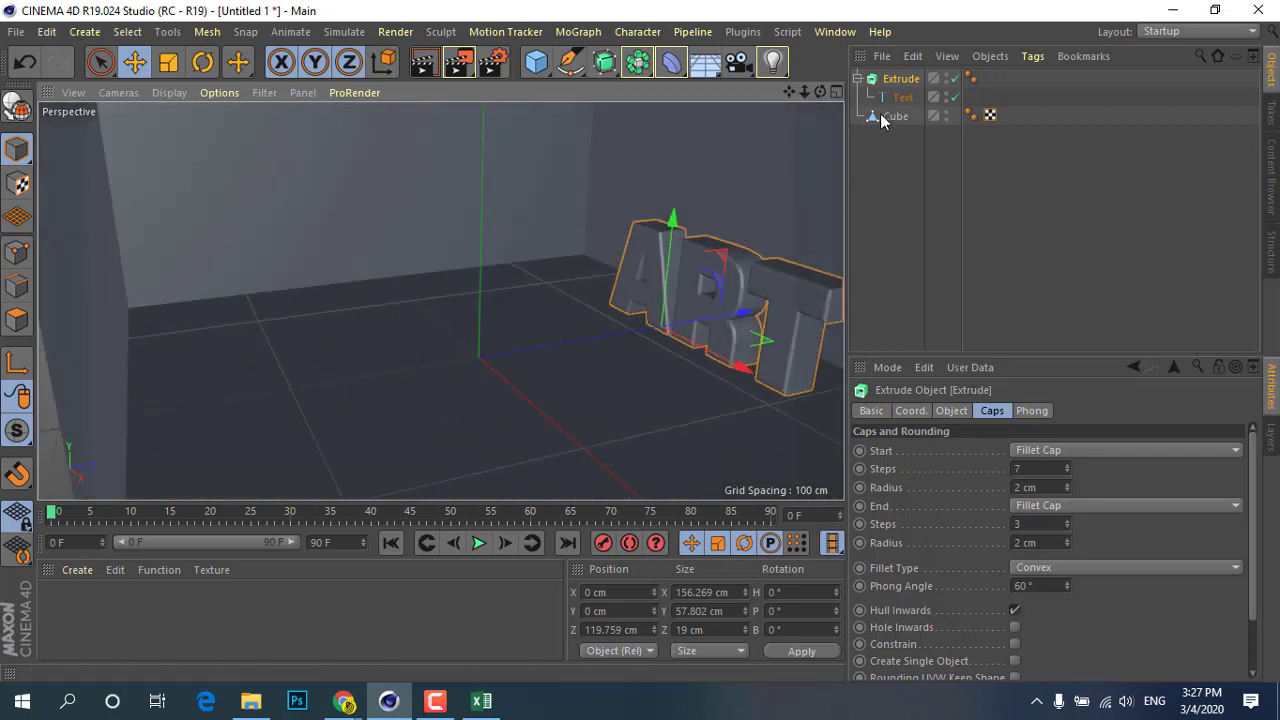
pyautogui.click(570, 62)
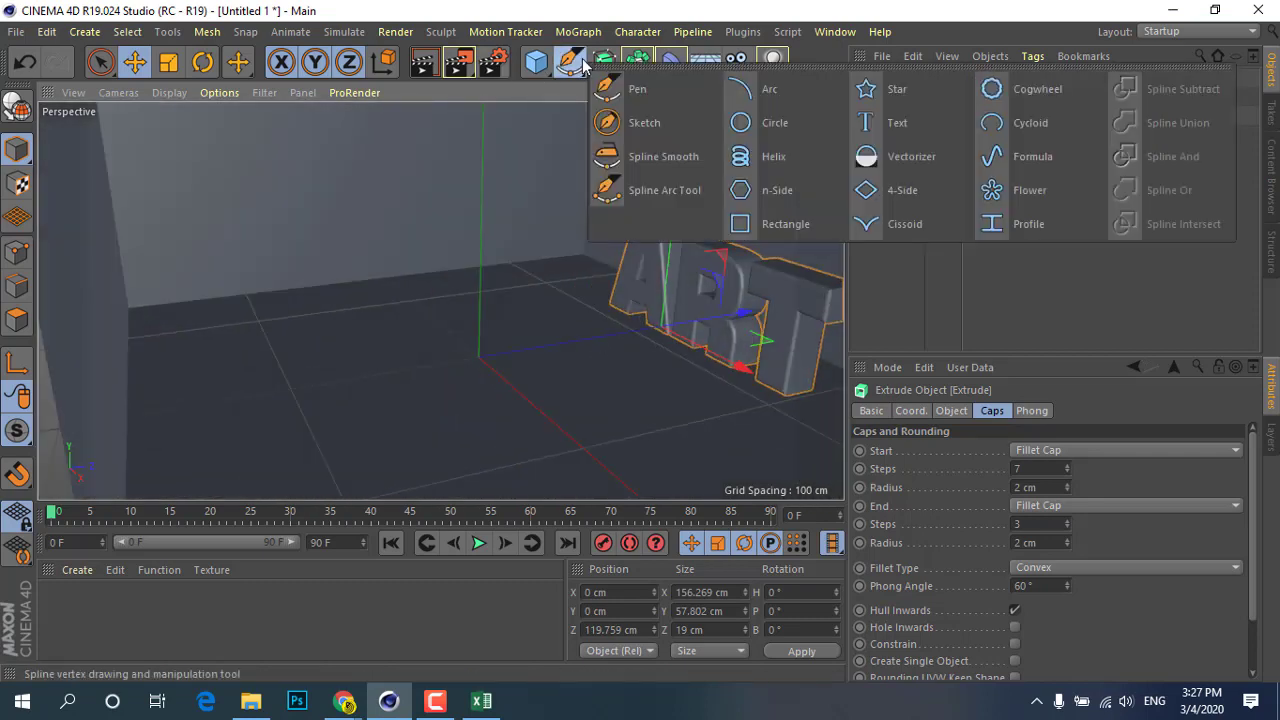
pyautogui.click(884, 124)
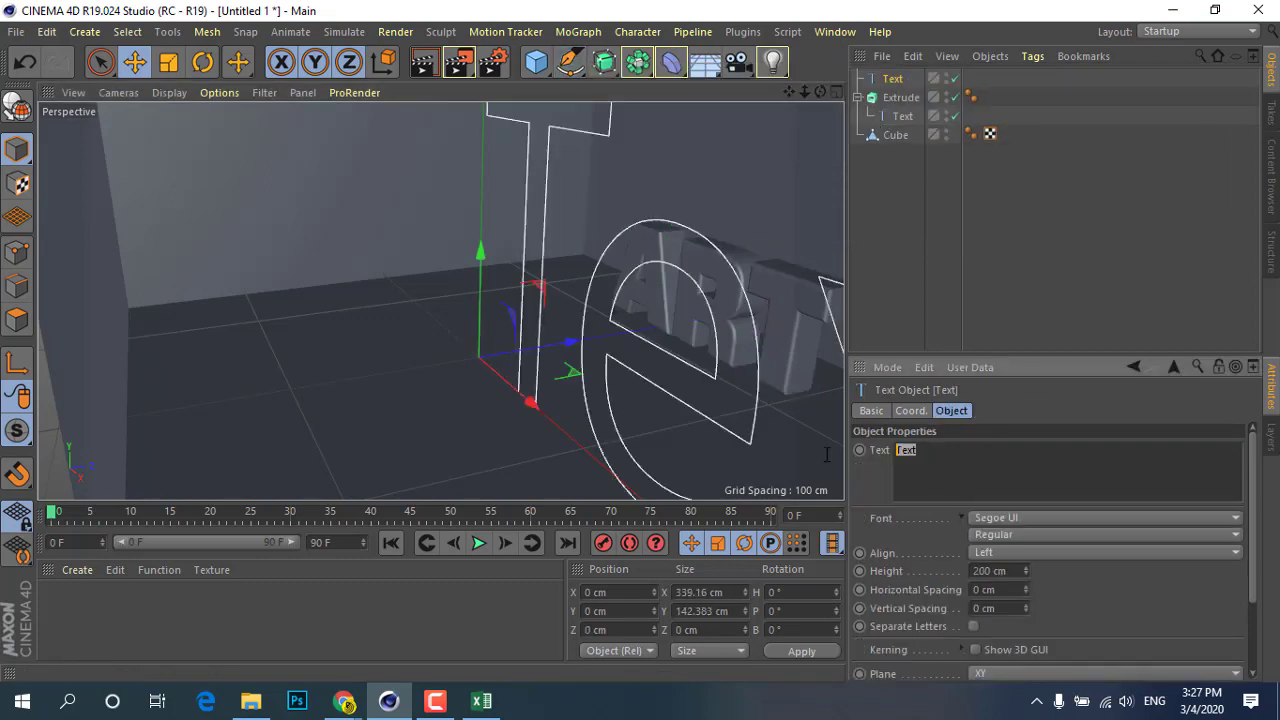
pyautogui.press('d')
pyautogui.press('h')
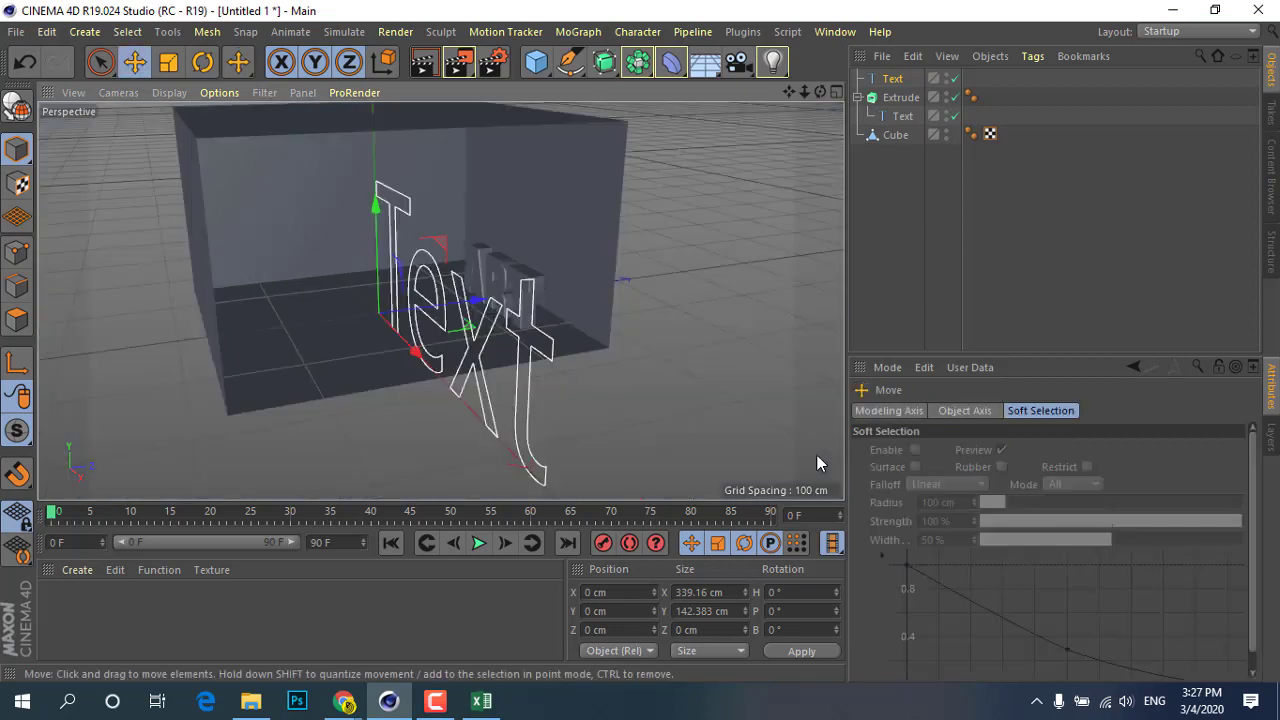
pyautogui.press('i')
pyautogui.press('n')
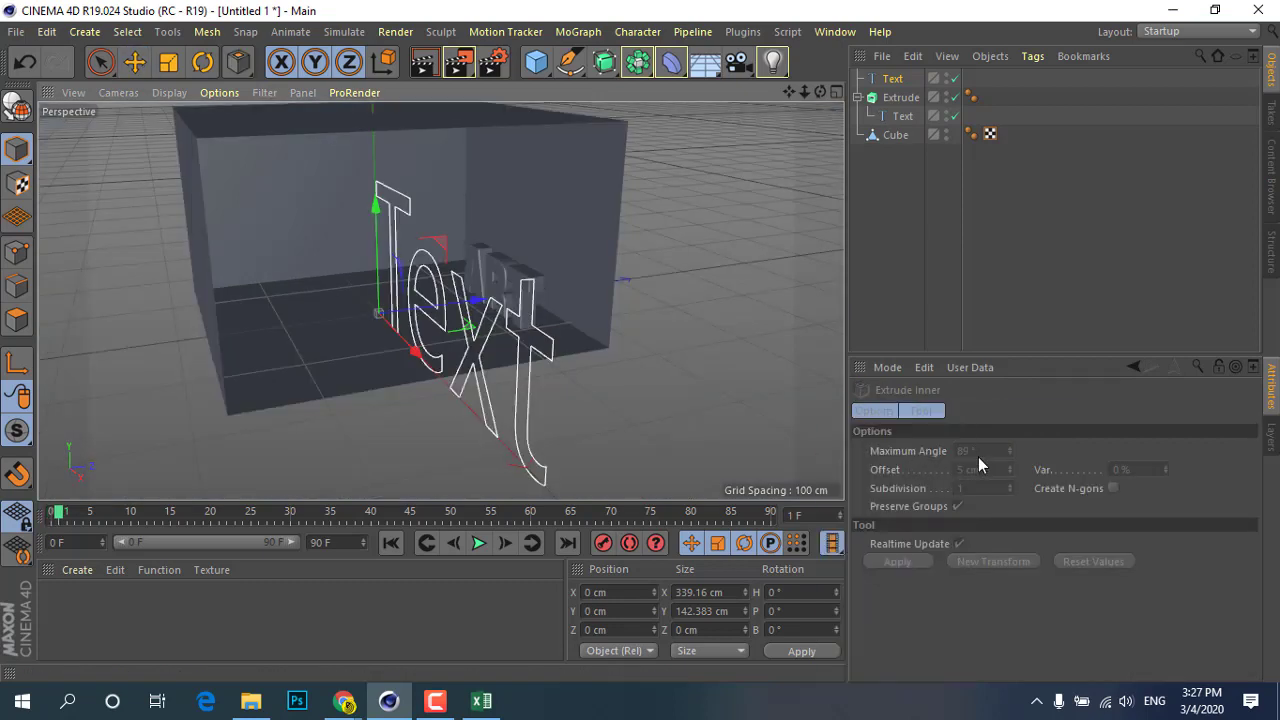
# Change the new Text spline's content to DESIGNER
pyautogui.click(895, 80)
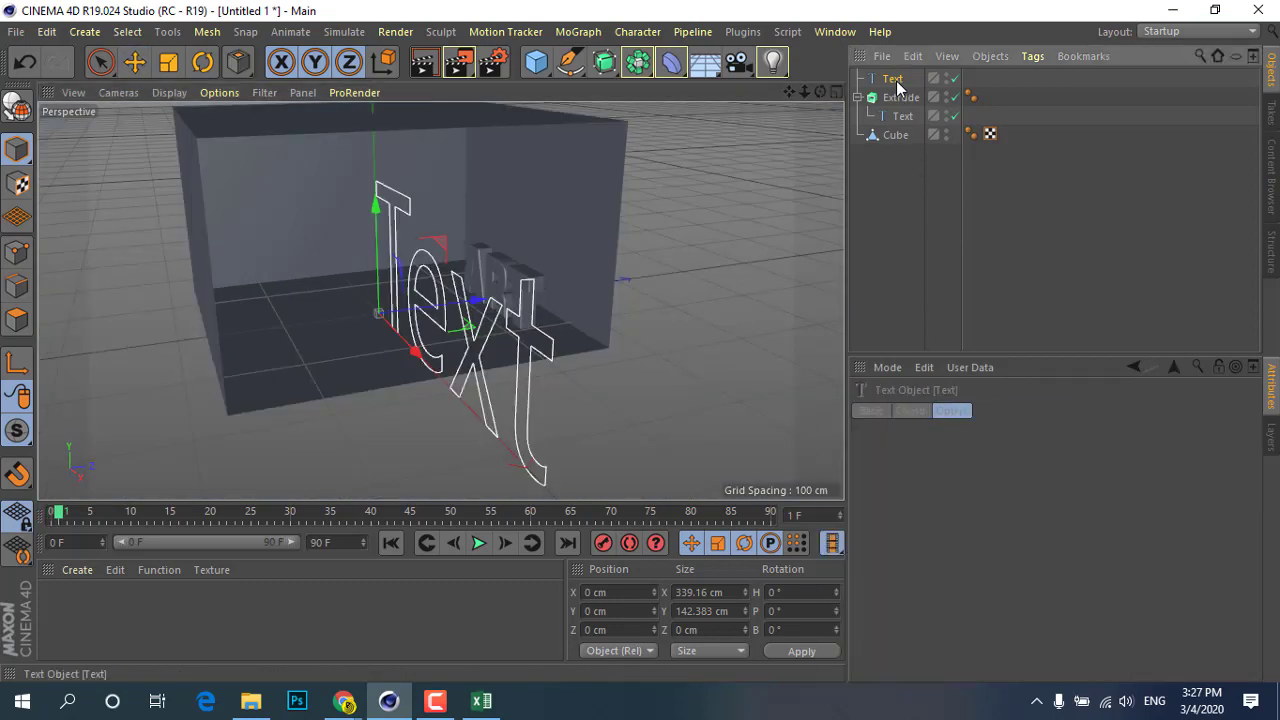
pyautogui.moveTo(918, 450); pyautogui.dragTo(841, 461)
pyautogui.write('DE')
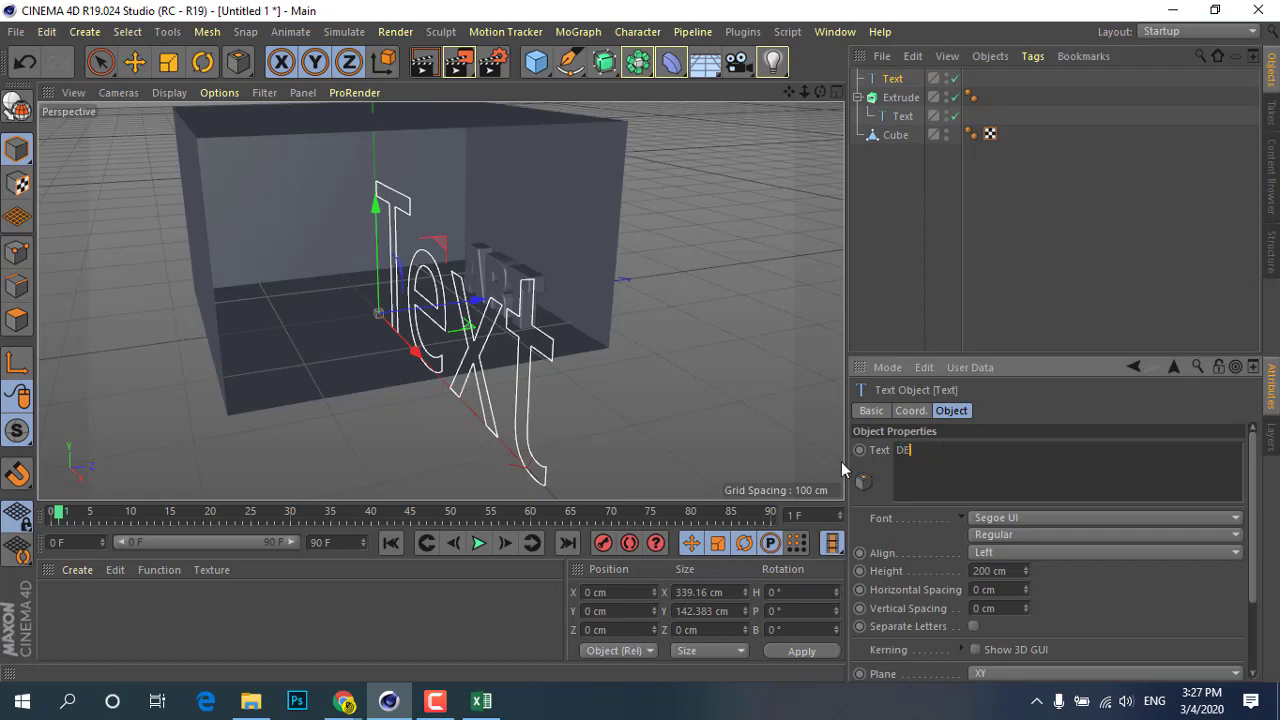
pyautogui.write('SIGNE')
pyautogui.write('R')
pyautogui.press('Return')
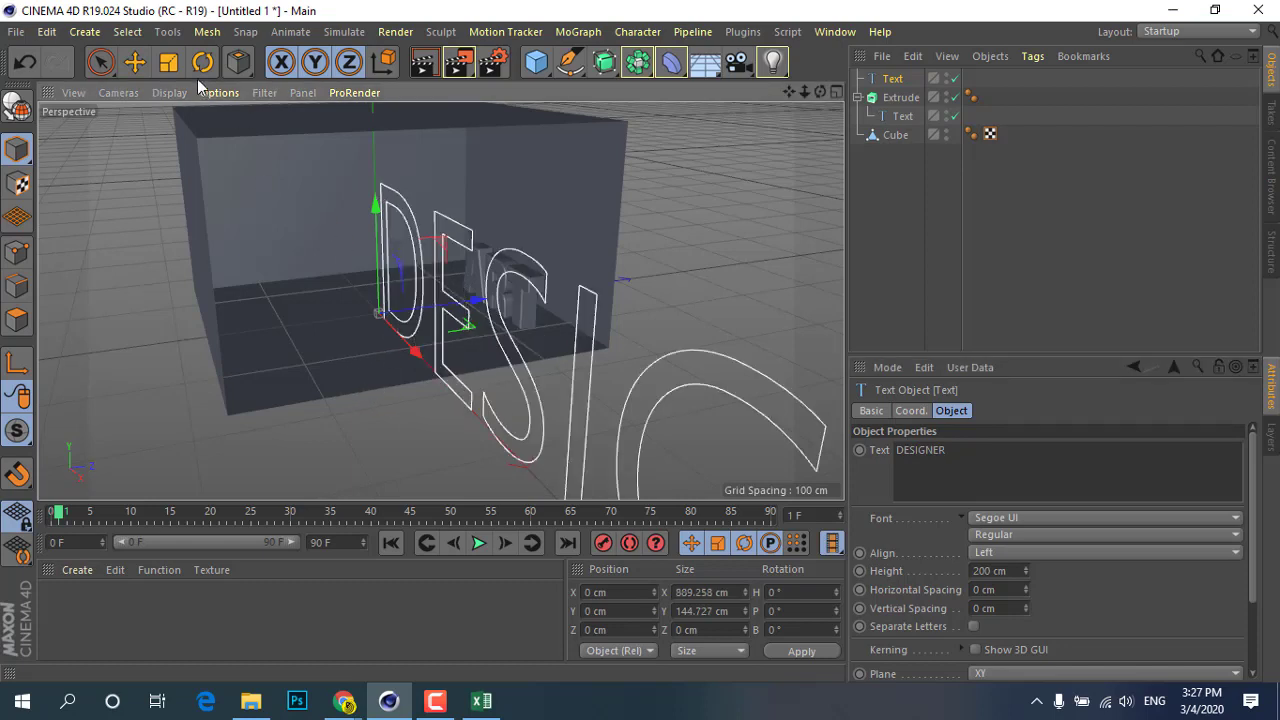
pyautogui.click(134, 62)
pyautogui.scroll(-3, 500, 260)
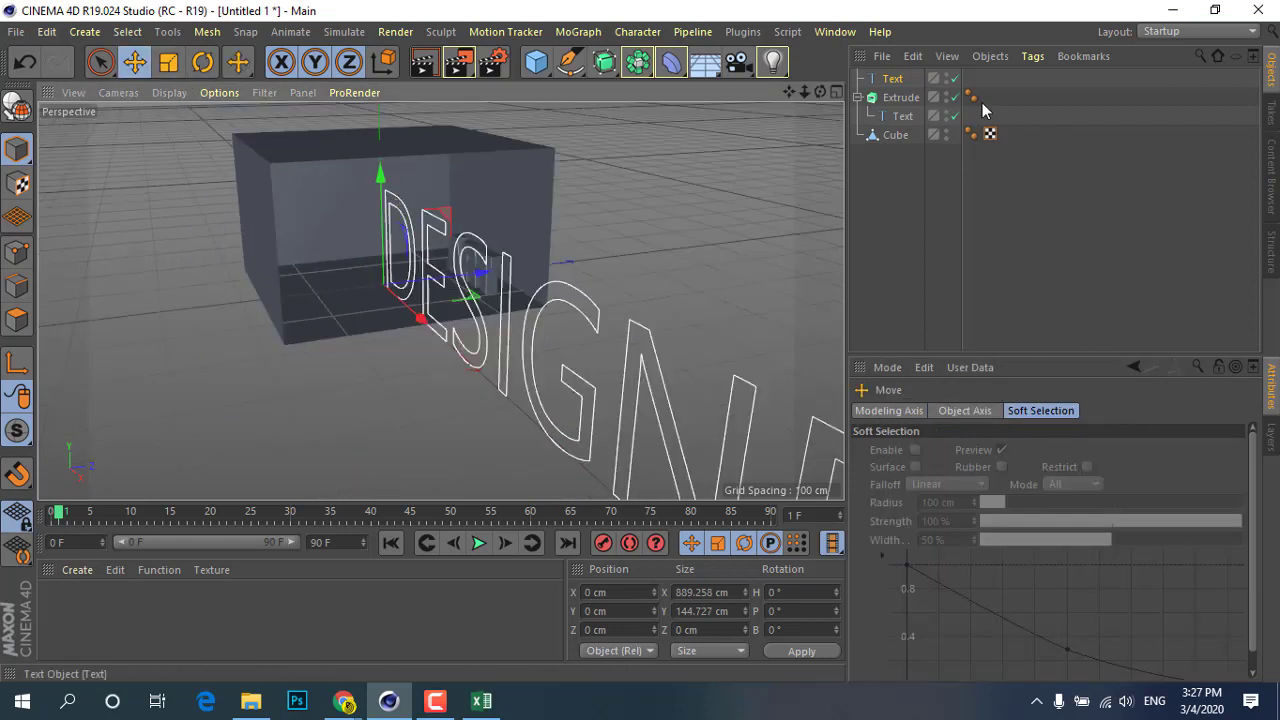
# Set both the ART and DESIGNER Text heights to 80 cm
pyautogui.click(893, 80)
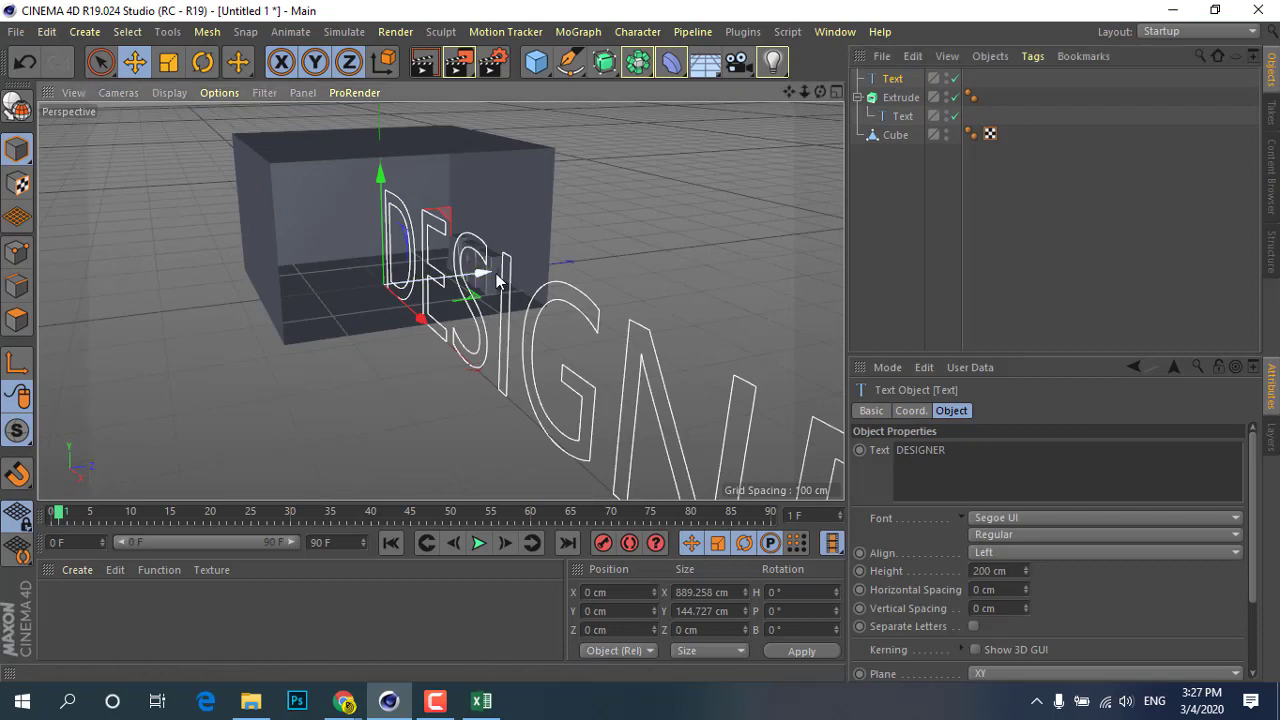
pyautogui.click(900, 117)
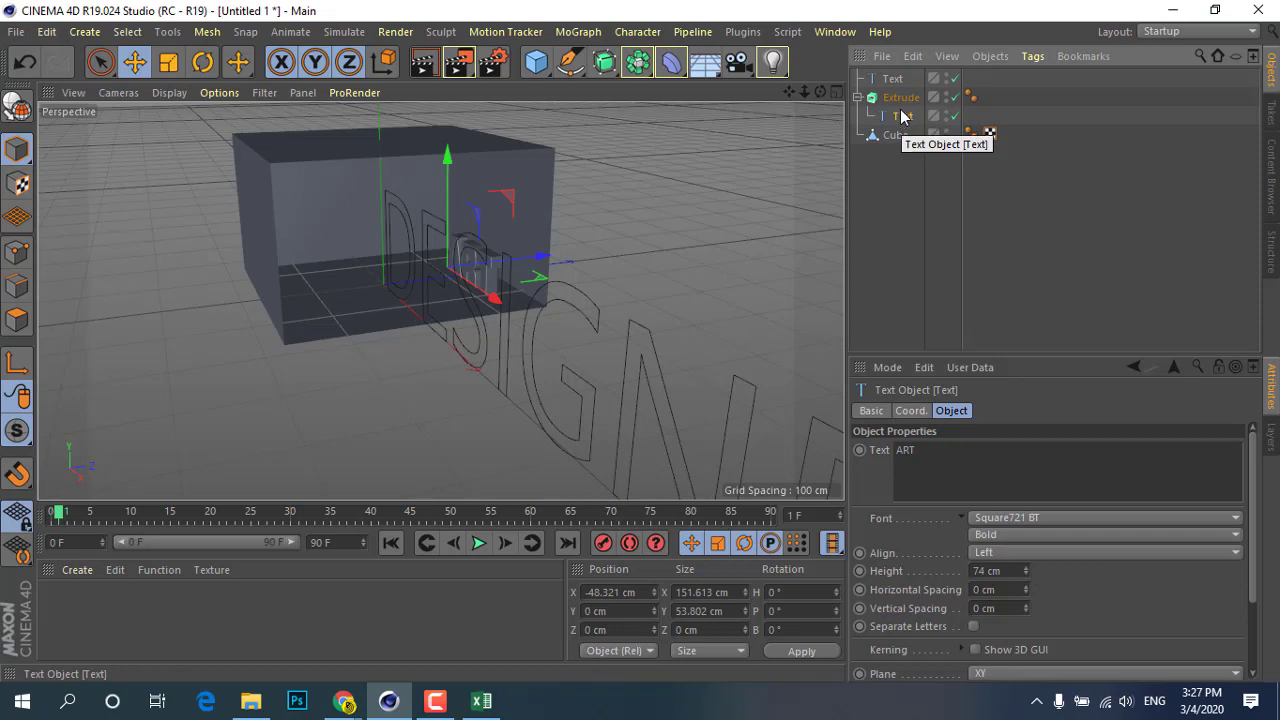
pyautogui.doubleClick(988, 570)
pyautogui.write('80')
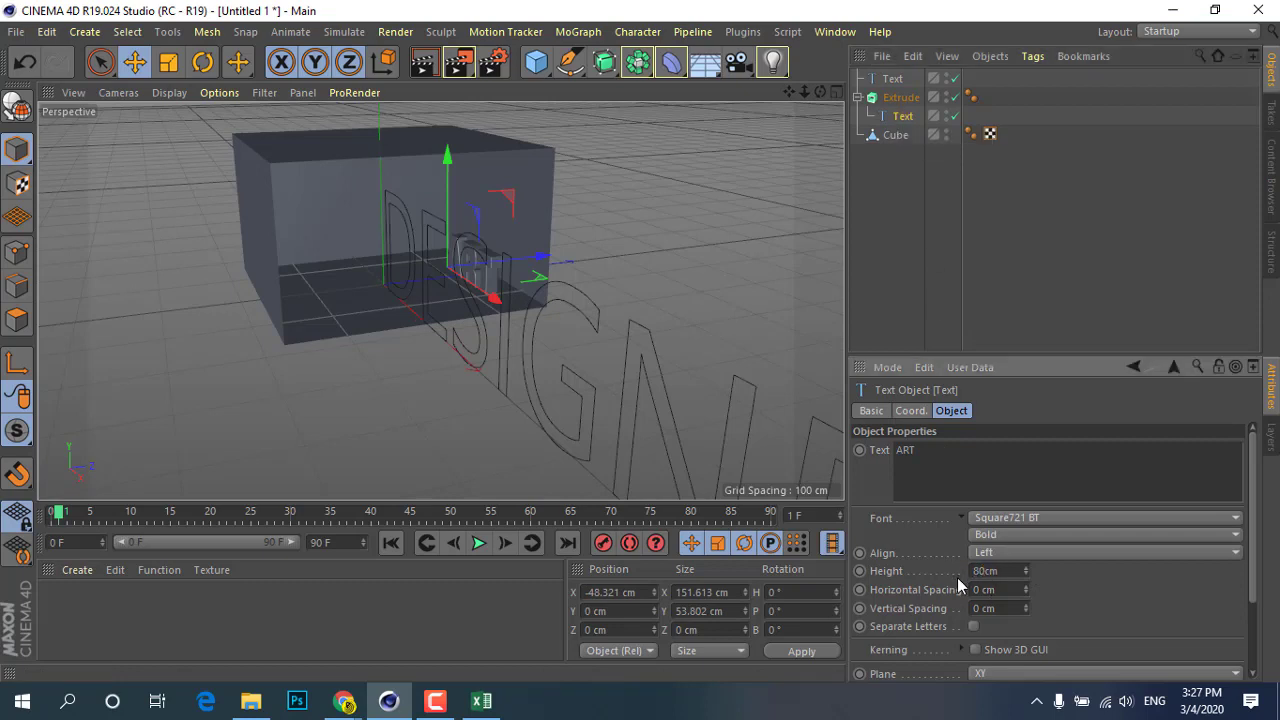
pyautogui.press('Return')
pyautogui.click(892, 78)
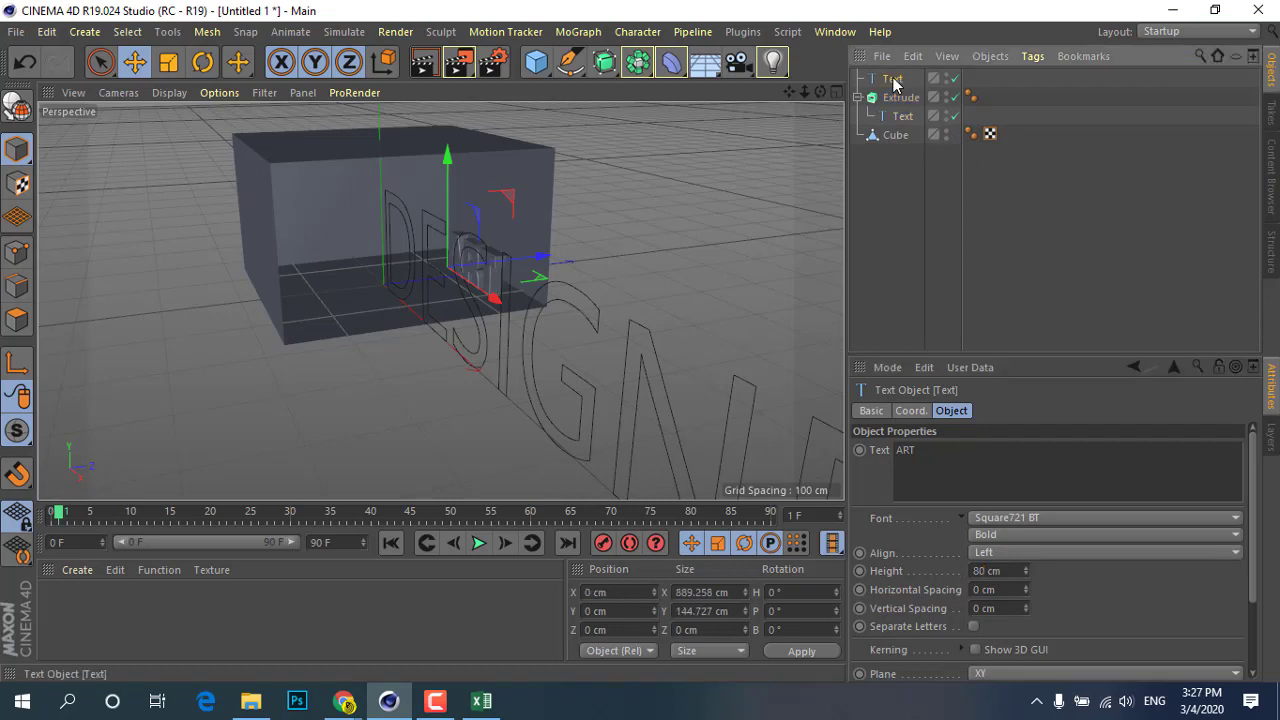
pyautogui.doubleClick(989, 575)
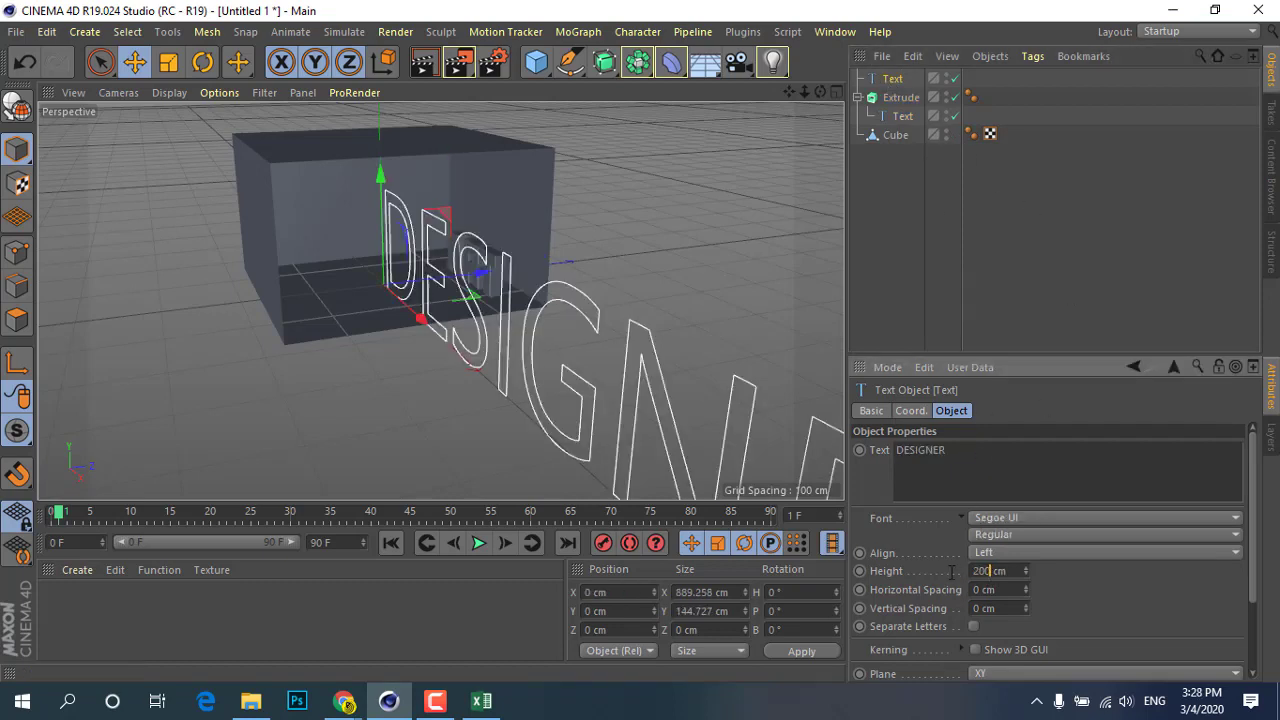
pyautogui.write('80')
pyautogui.press('Return')
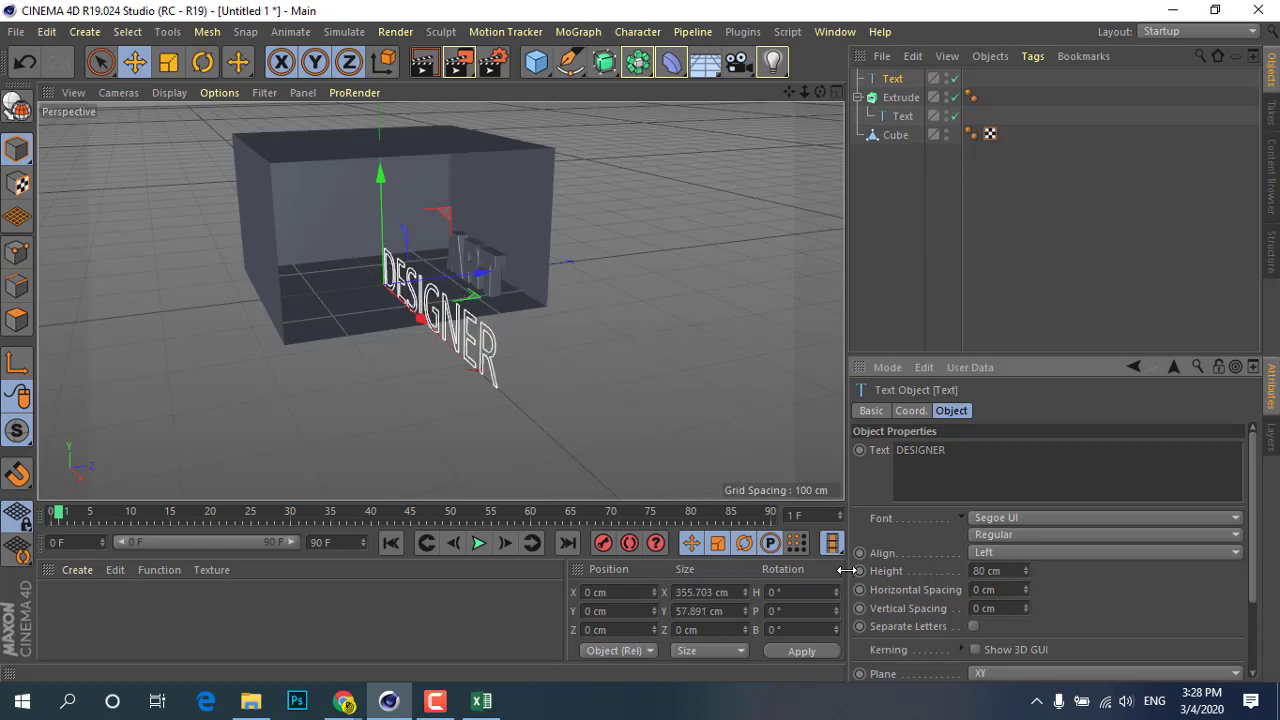
# Slide DESIGNER 128.68 cm left along X and reduce its height to 68 cm
pyautogui.scroll(3, 386, 330)
pyautogui.moveTo(396, 314); pyautogui.dragTo(382, 279)
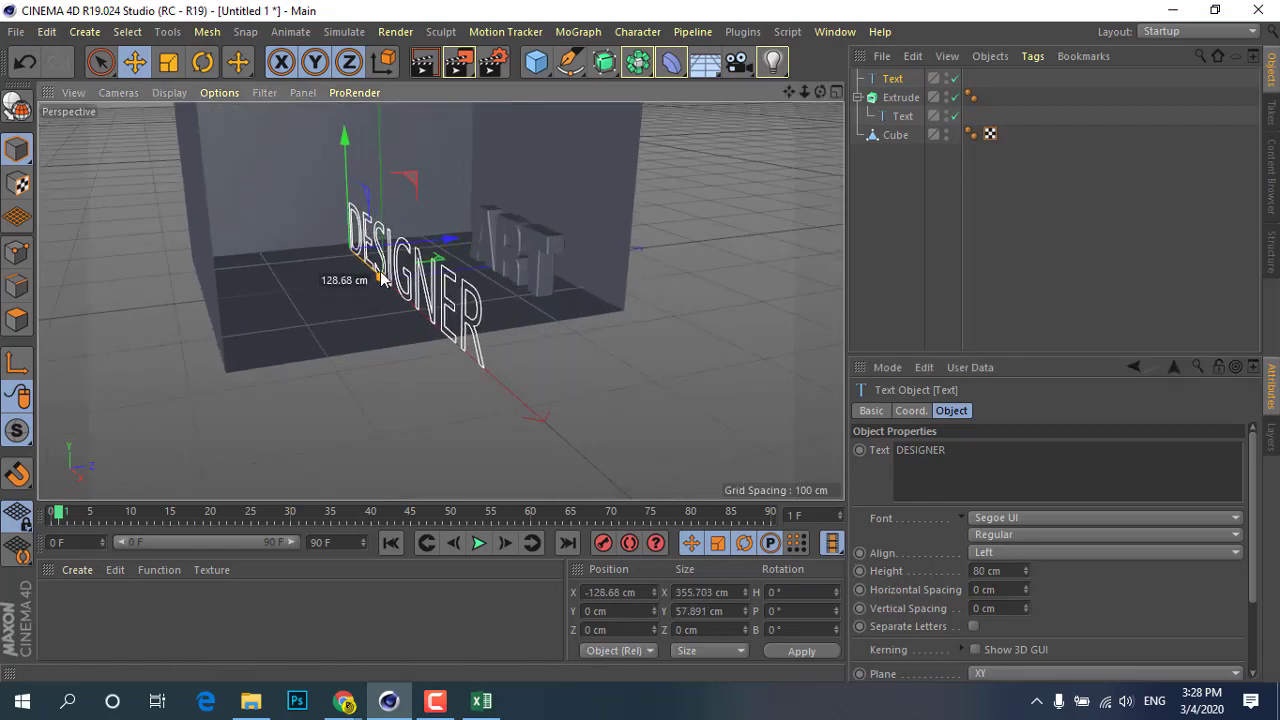
pyautogui.moveTo(308, 347)
pyautogui.keyDown('alt'); pyautogui.mouseDown()
pyautogui.moveTo(353, 347)
pyautogui.moveTo(309, 353)
pyautogui.moveTo(322, 355)
pyautogui.mouseUp(); pyautogui.keyUp('alt')
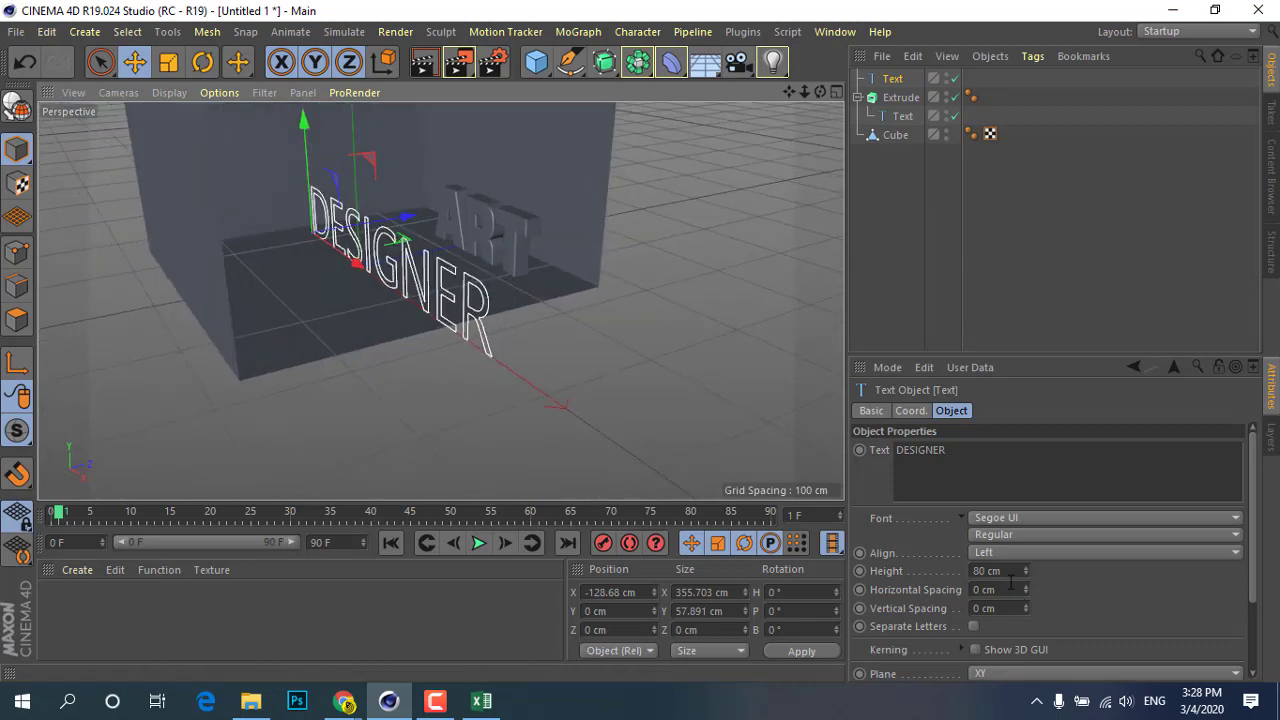
pyautogui.moveTo(650, 385)
pyautogui.keyDown('alt'); pyautogui.mouseDown()
pyautogui.moveTo(374, 371)
pyautogui.moveTo(347, 355)
pyautogui.moveTo(305, 384)
pyautogui.moveTo(400, 403)
pyautogui.moveTo(474, 374)
pyautogui.moveTo(540, 380)
pyautogui.mouseUp(); pyautogui.keyUp('alt')
pyautogui.moveTo(1026, 571); pyautogui.dragTo(1026, 605)
pyautogui.moveTo(531, 407)
pyautogui.keyDown('alt'); pyautogui.mouseDown()
pyautogui.moveTo(512, 405)
pyautogui.moveTo(480, 297)
pyautogui.moveTo(525, 338)
pyautogui.moveTo(543, 337)
pyautogui.mouseUp(); pyautogui.keyUp('alt')
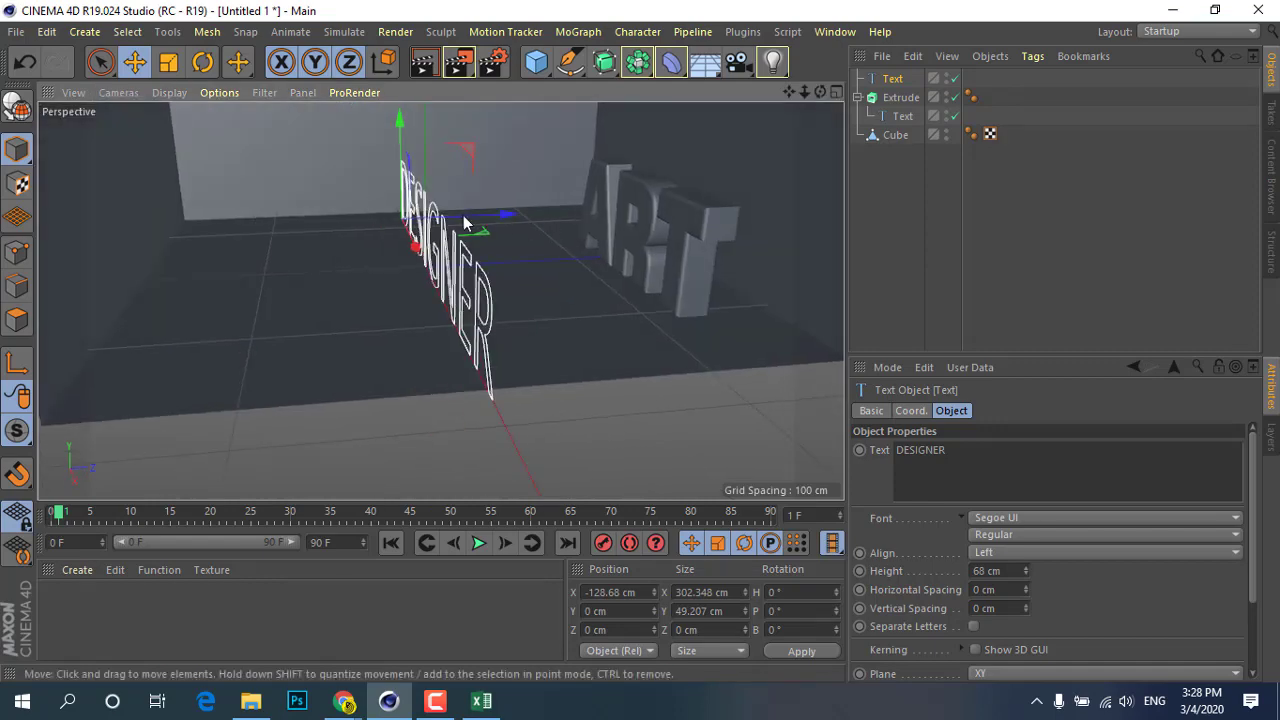
pyautogui.keyDown('alt'); pyautogui.moveTo(463, 277); pyautogui.dragTo(425, 271); pyautogui.keyUp('alt')
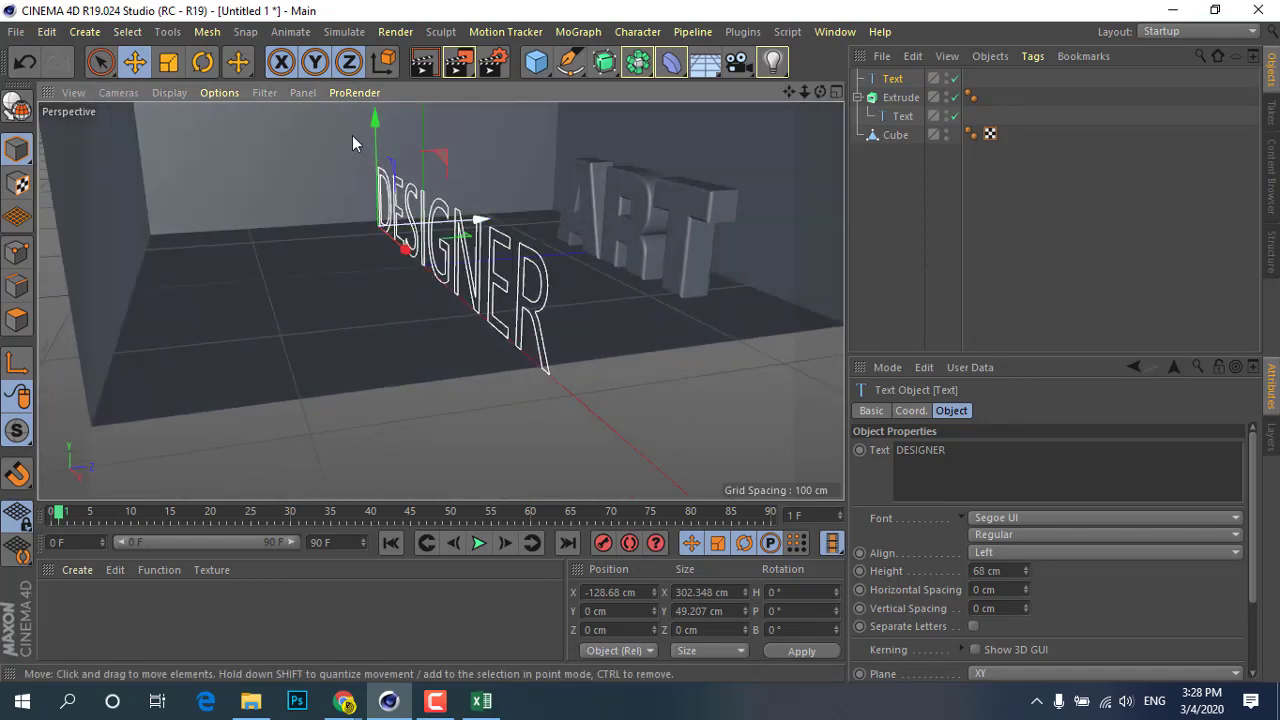
pyautogui.click(202, 62)
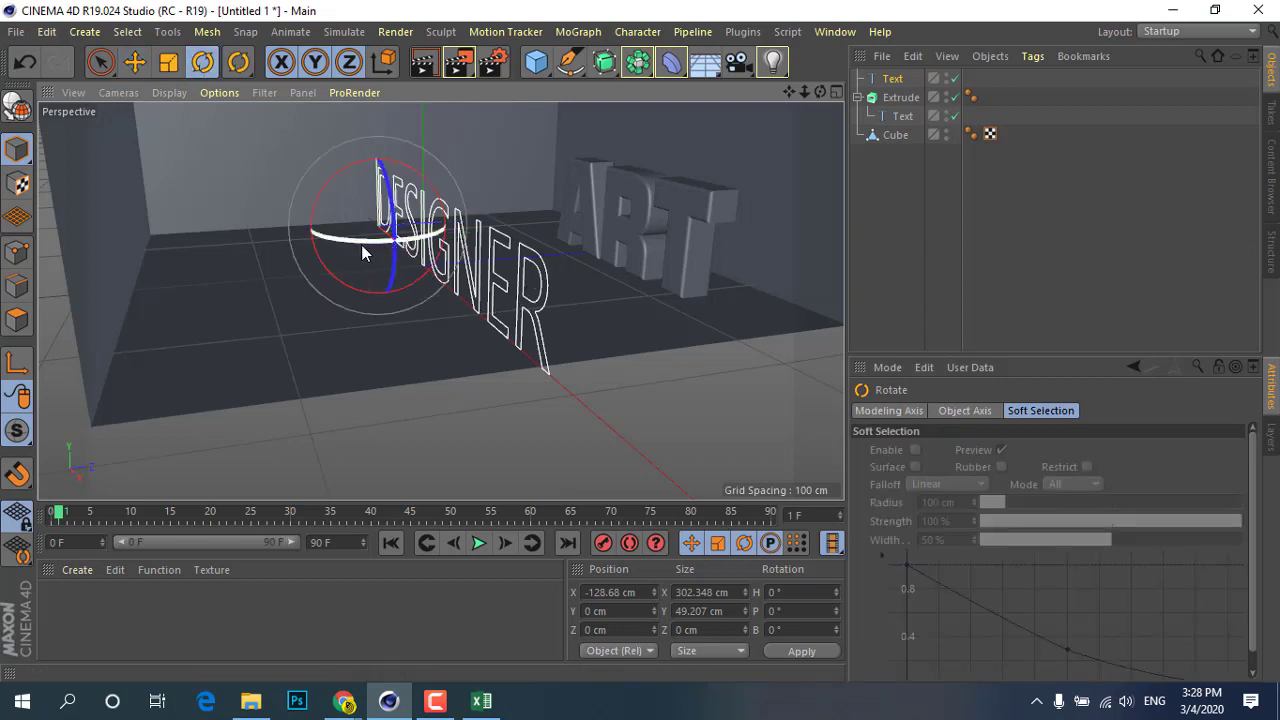
# Rotate DESIGNER to heading -268.211° and move it to X -93.112, Z -158.465 cm
pyautogui.moveTo(366, 245)
pyautogui.mouseDown()
pyautogui.moveTo(428, 243)
pyautogui.moveTo(391, 257)
pyautogui.moveTo(519, 218)
pyautogui.moveTo(523, 234)
pyautogui.moveTo(516, 221)
pyautogui.moveTo(507, 229)
pyautogui.moveTo(537, 214)
pyautogui.moveTo(305, 245)
pyautogui.mouseUp()
pyautogui.press('e')
pyautogui.moveTo(460, 277)
pyautogui.keyDown('alt'); pyautogui.mouseDown()
pyautogui.moveTo(328, 288)
pyautogui.moveTo(431, 332)
pyautogui.moveTo(714, 222)
pyautogui.moveTo(774, 236)
pyautogui.moveTo(660, 284)
pyautogui.moveTo(647, 274)
pyautogui.moveTo(358, 294)
pyautogui.mouseUp(); pyautogui.keyUp('alt')
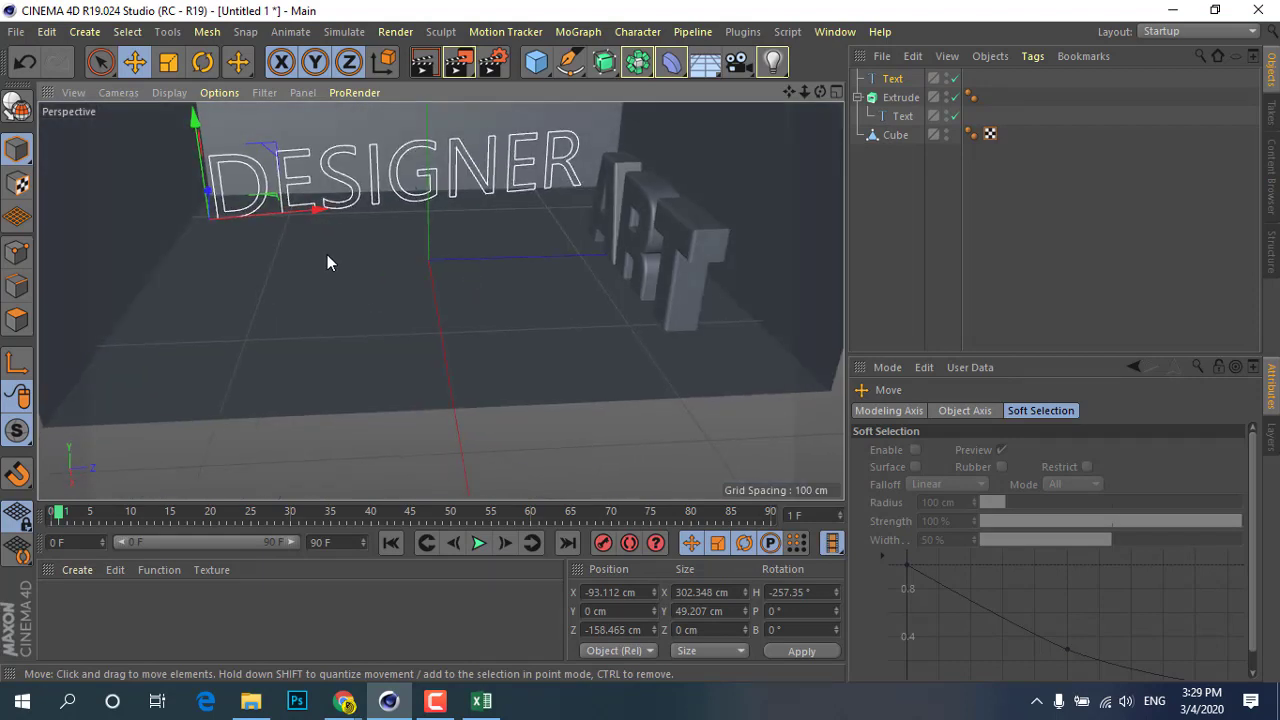
pyautogui.moveTo(272, 254)
pyautogui.keyDown('alt'); pyautogui.mouseDown()
pyautogui.moveTo(240, 240)
pyautogui.moveTo(452, 267)
pyautogui.moveTo(377, 275)
pyautogui.mouseUp(); pyautogui.keyUp('alt')
pyautogui.click(200, 64)
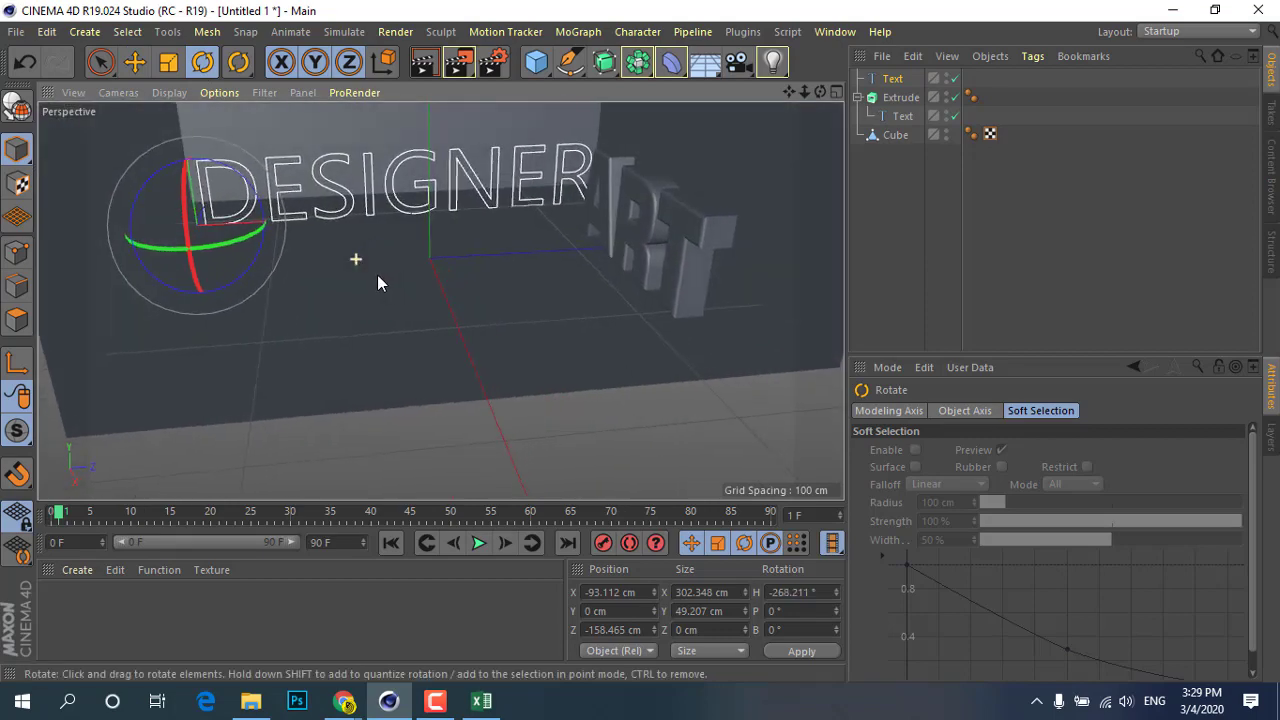
pyautogui.click(134, 62)
pyautogui.keyDown('alt'); pyautogui.moveTo(268, 206); pyautogui.dragTo(214, 230); pyautogui.keyUp('alt')
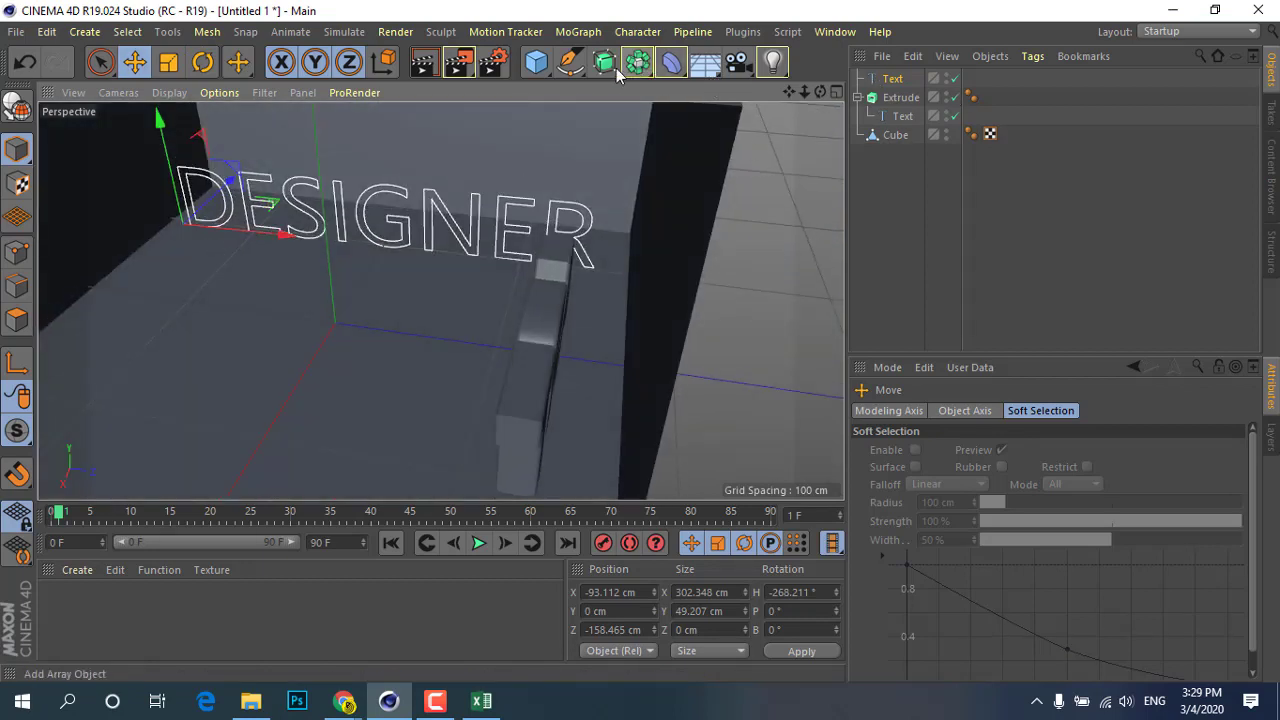
# Place the DESIGNER text under a new Extrude.1 generator to make solid letters
pyautogui.moveTo(611, 67); pyautogui.dragTo(785, 100)
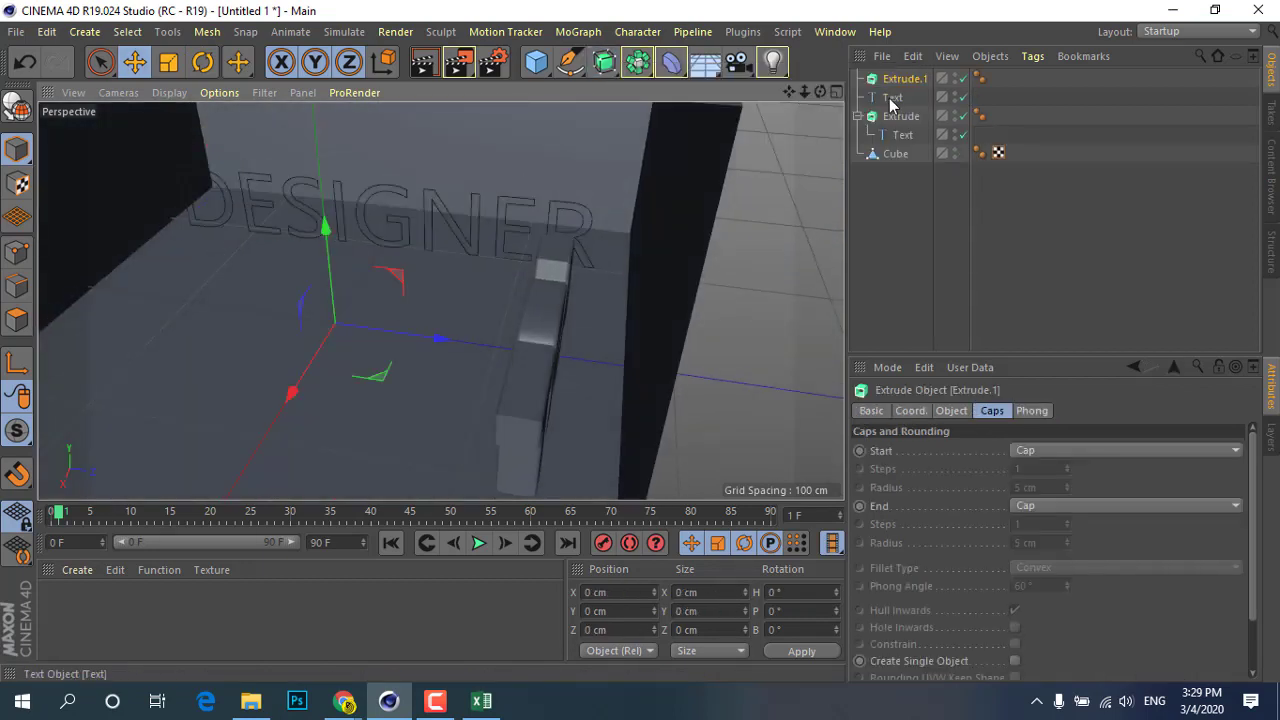
pyautogui.moveTo(893, 103); pyautogui.dragTo(903, 80)
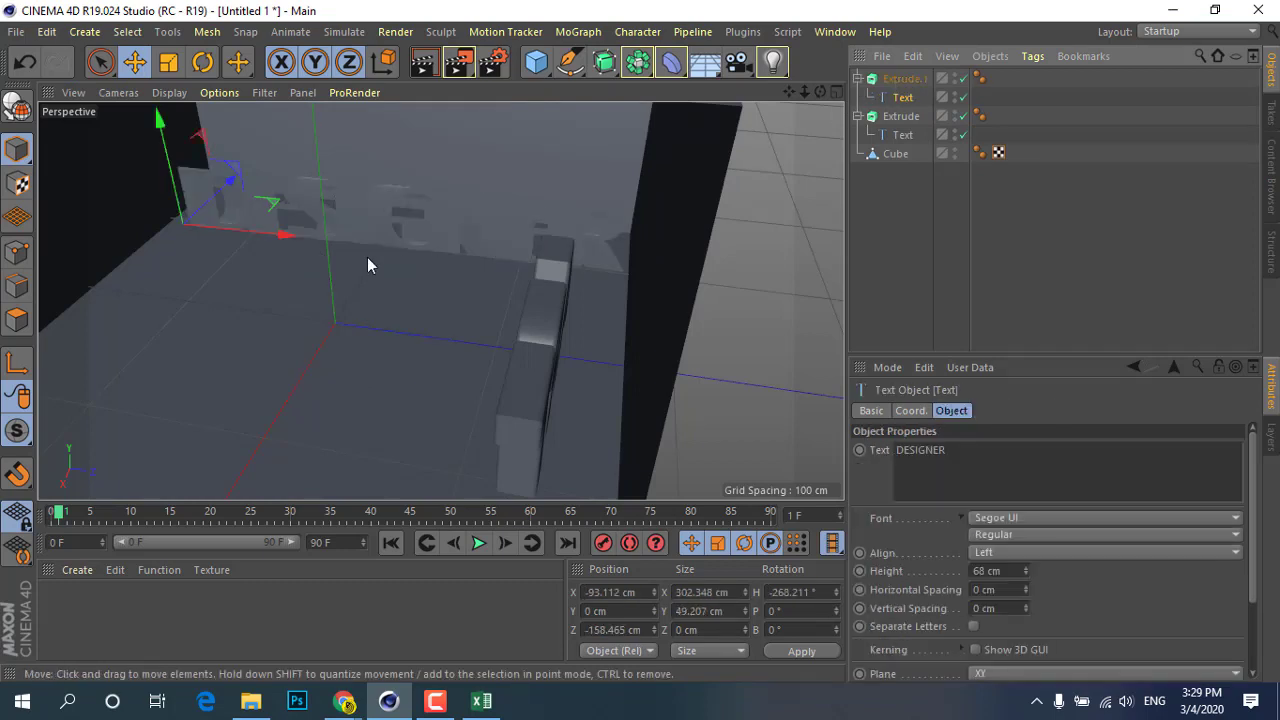
pyautogui.moveTo(367, 257)
pyautogui.keyDown('alt'); pyautogui.mouseDown()
pyautogui.moveTo(357, 234)
pyautogui.moveTo(394, 237)
pyautogui.moveTo(348, 197)
pyautogui.moveTo(398, 233)
pyautogui.moveTo(274, 250)
pyautogui.mouseUp(); pyautogui.keyUp('alt')
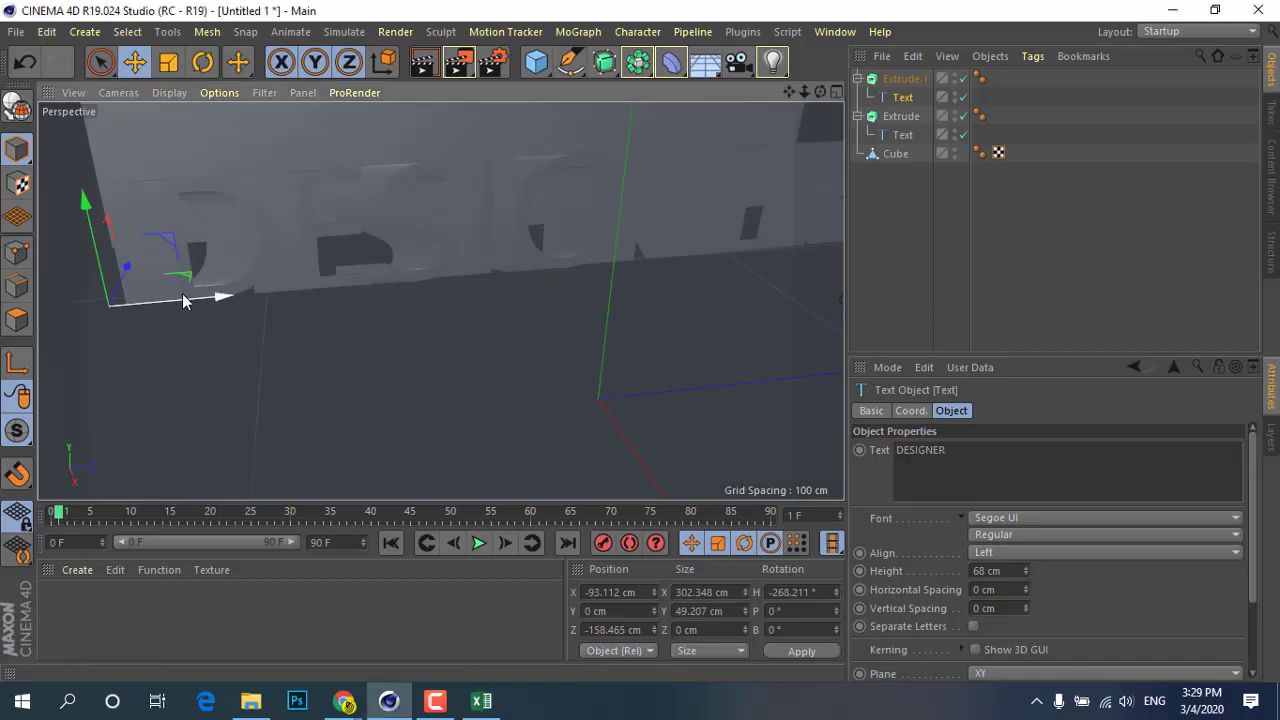
pyautogui.moveTo(371, 280)
pyautogui.keyDown('alt'); pyautogui.mouseDown()
pyautogui.moveTo(270, 305)
pyautogui.moveTo(341, 263)
pyautogui.mouseUp(); pyautogui.keyUp('alt')
pyautogui.click(345, 260)
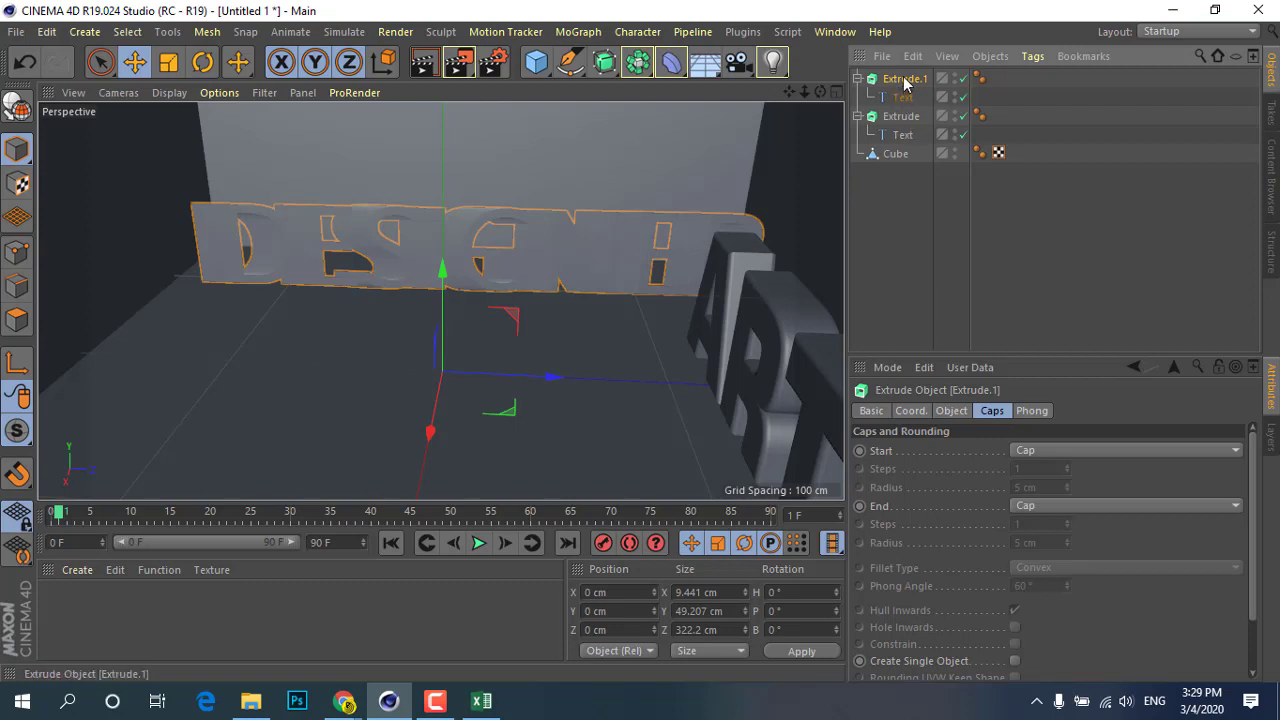
# Set the Z movement of DESIGNER's Extrude.1 to 0 cm, flattening the letters
pyautogui.click(948, 413)
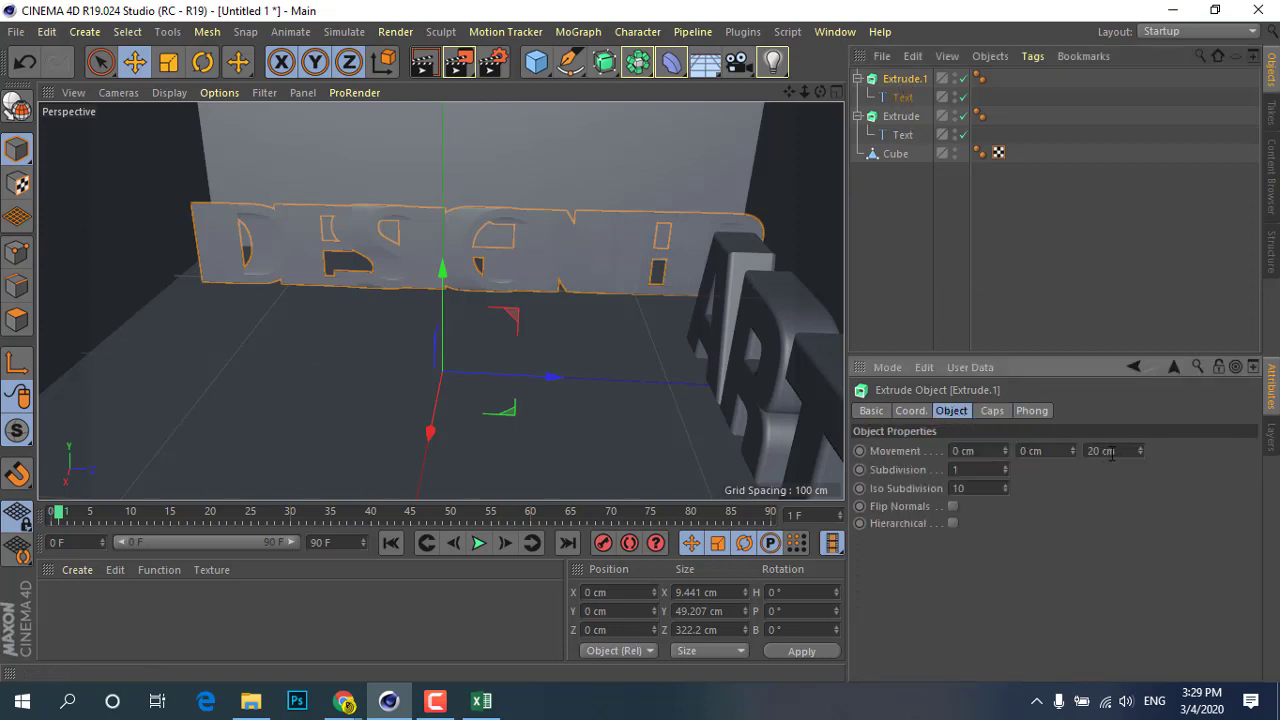
pyautogui.press('Return')
pyautogui.write('0')
pyautogui.press('Return')
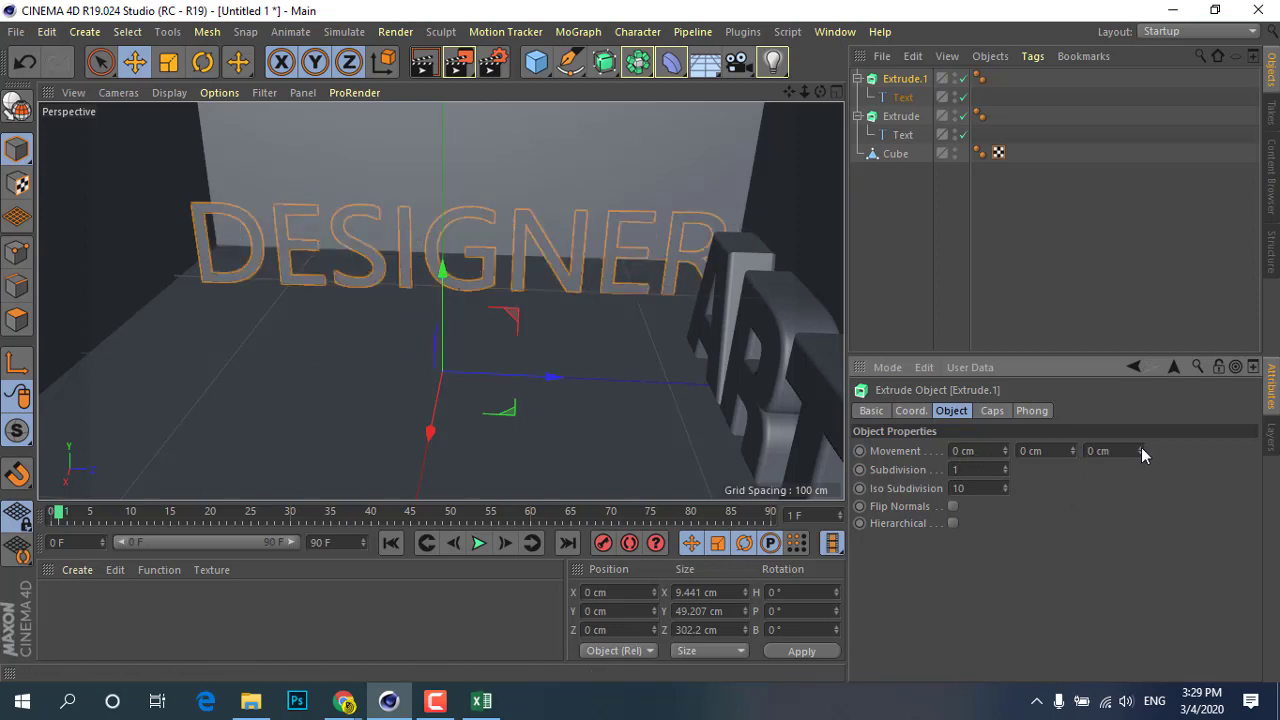
pyautogui.moveTo(1141, 452); pyautogui.dragTo(1167, 452)
pyautogui.doubleClick(1114, 452)
pyautogui.write('20')
pyautogui.press('Return')
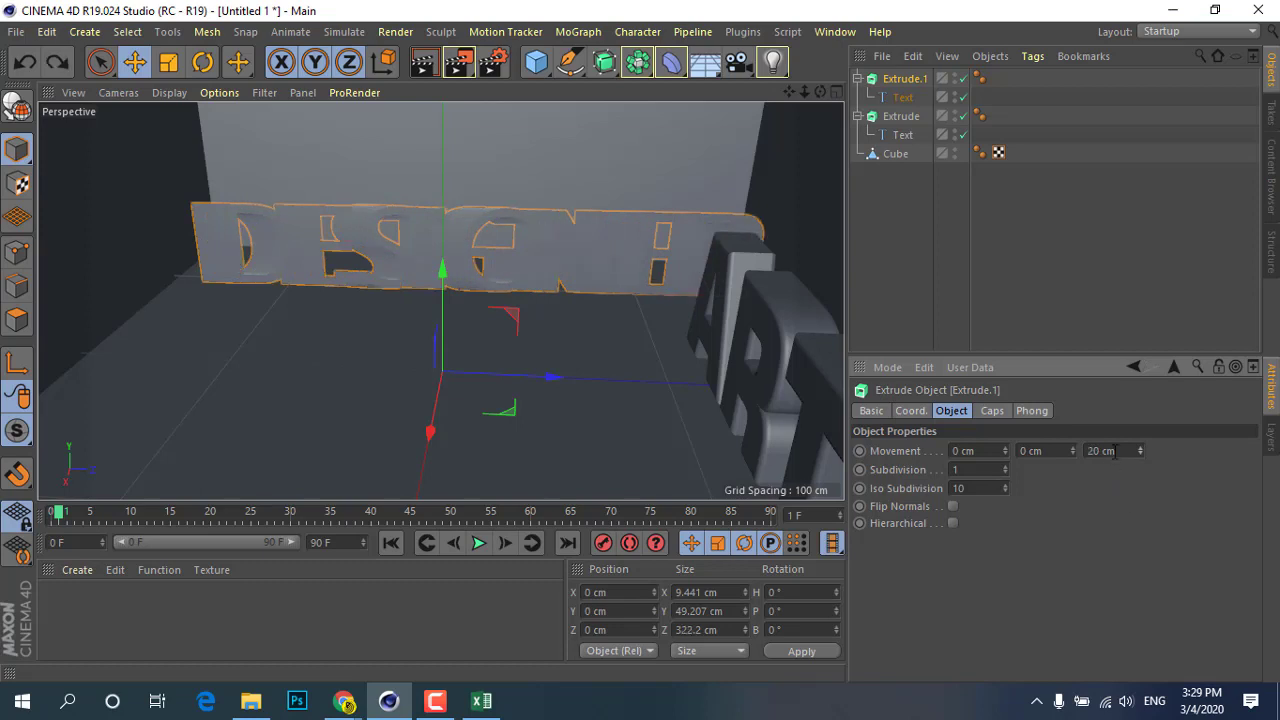
pyautogui.doubleClick(1104, 451)
pyautogui.write('0')
pyautogui.press('Return')
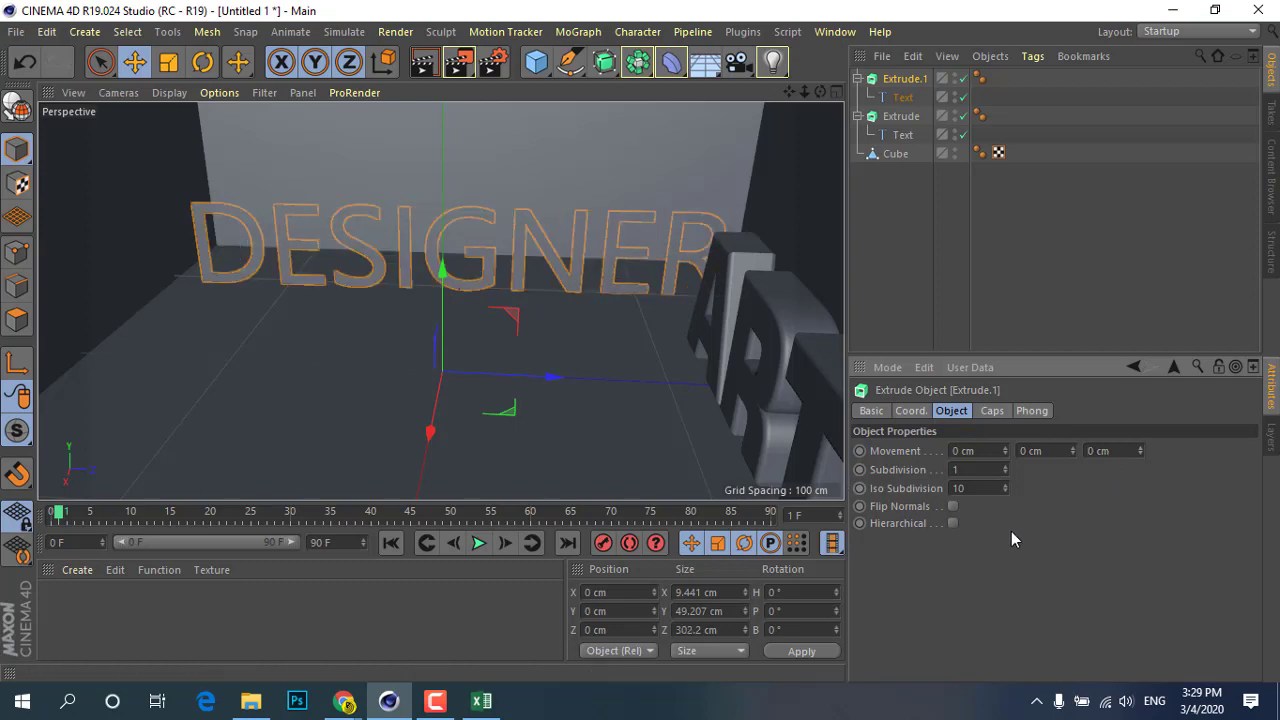
# Give the DESIGNER extrusion a 22 cm Movement X depth
pyautogui.keyDown('alt'); pyautogui.moveTo(409, 406); pyautogui.dragTo(317, 406); pyautogui.keyUp('alt')
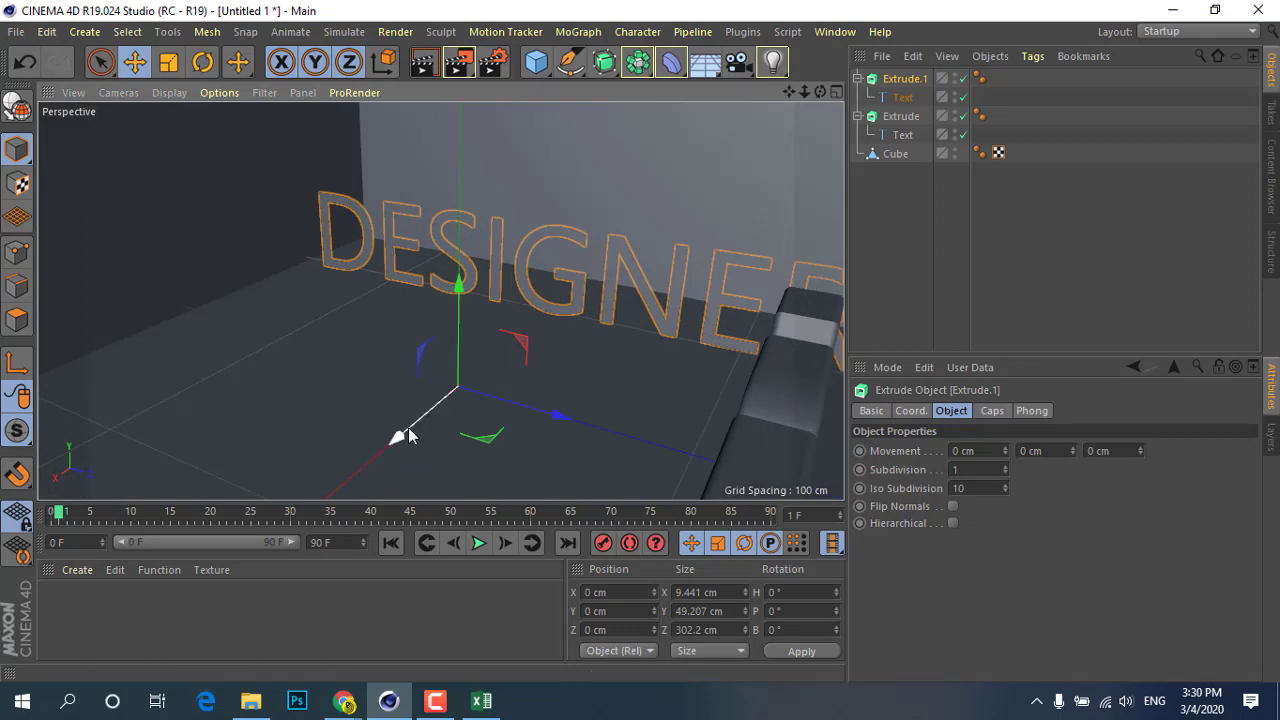
pyautogui.moveTo(1007, 450)
pyautogui.mouseDown()
pyautogui.moveTo(1007, 420)
pyautogui.moveTo(1007, 440)
pyautogui.mouseUp()
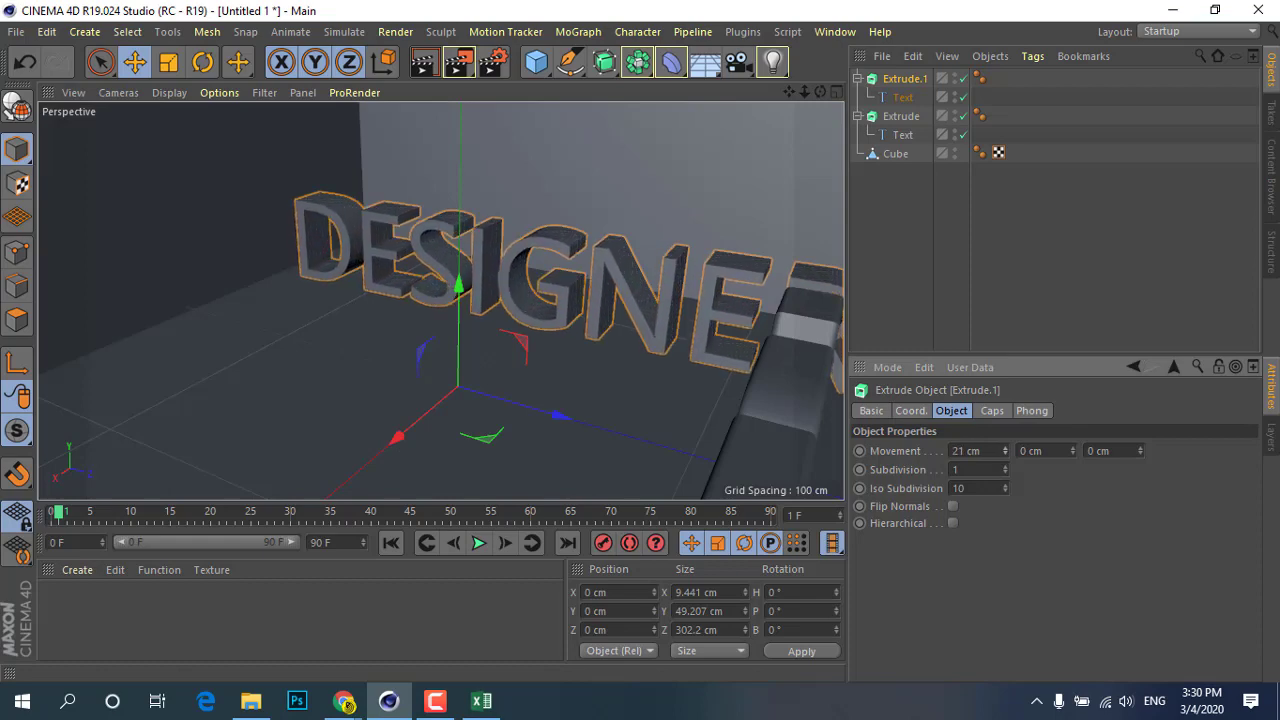
pyautogui.moveTo(545, 452)
pyautogui.keyDown('alt'); pyautogui.mouseDown()
pyautogui.moveTo(685, 459)
pyautogui.moveTo(614, 411)
pyautogui.moveTo(620, 443)
pyautogui.mouseUp(); pyautogui.keyUp('alt')
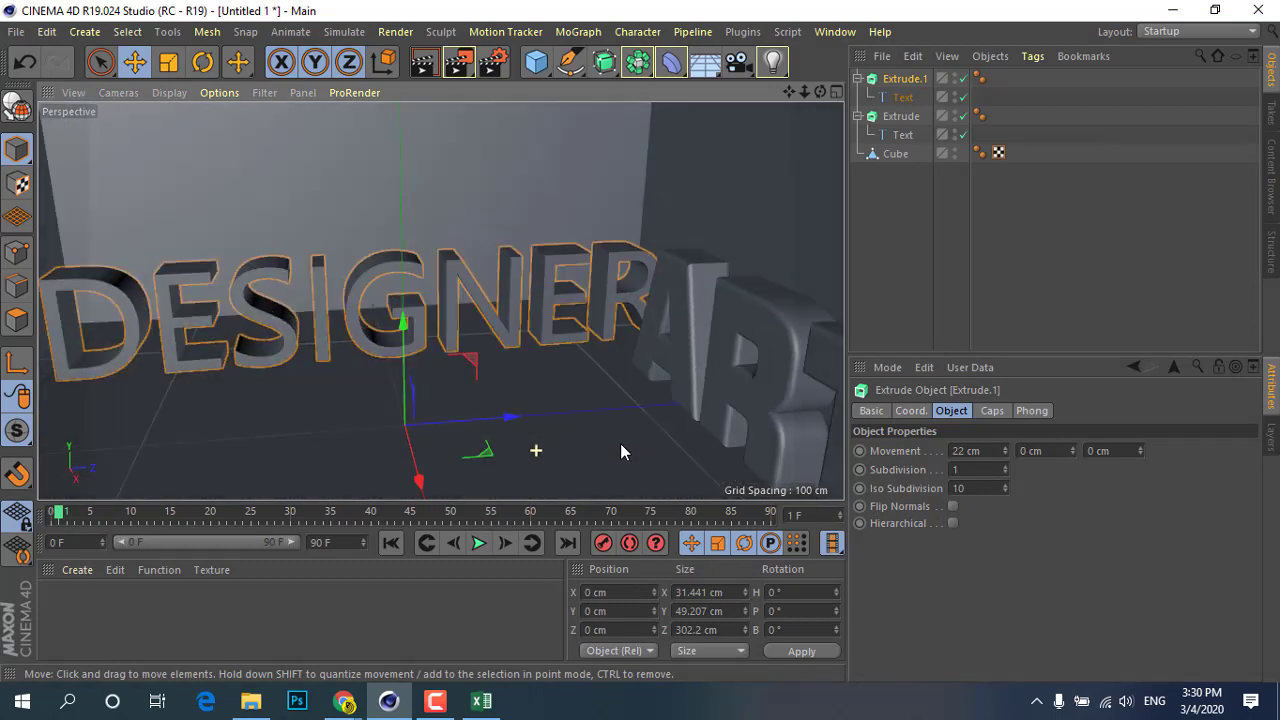
pyautogui.click(989, 412)
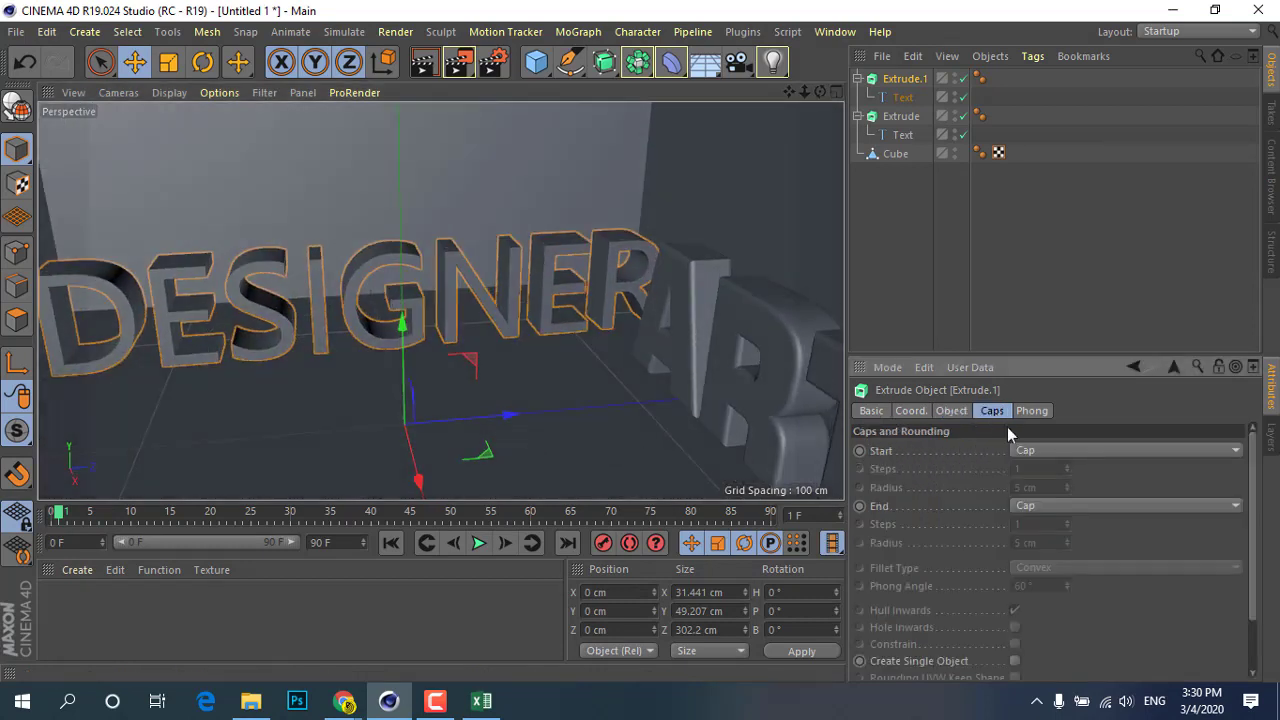
# Set DESIGNER's Start cap to Fillet Cap with a 3 cm radius
pyautogui.click(1099, 458)
pyautogui.click(1078, 522)
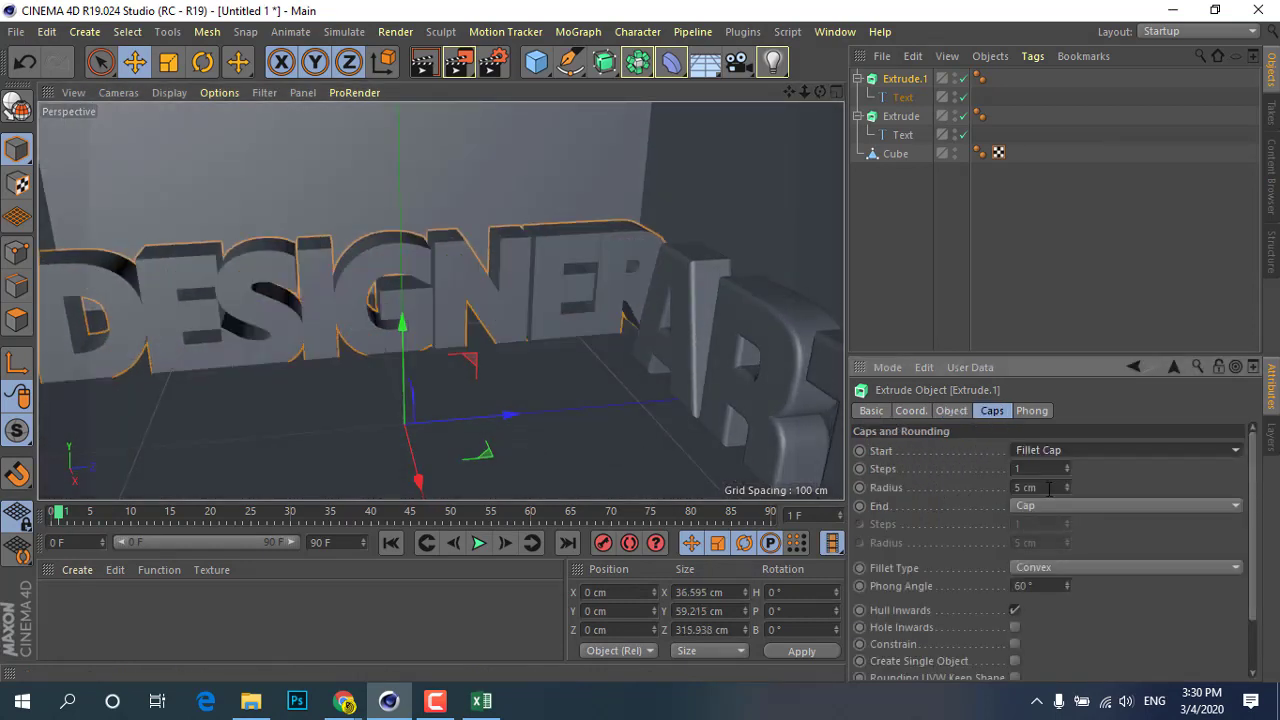
pyautogui.moveTo(1067, 487); pyautogui.dragTo(970, 480)
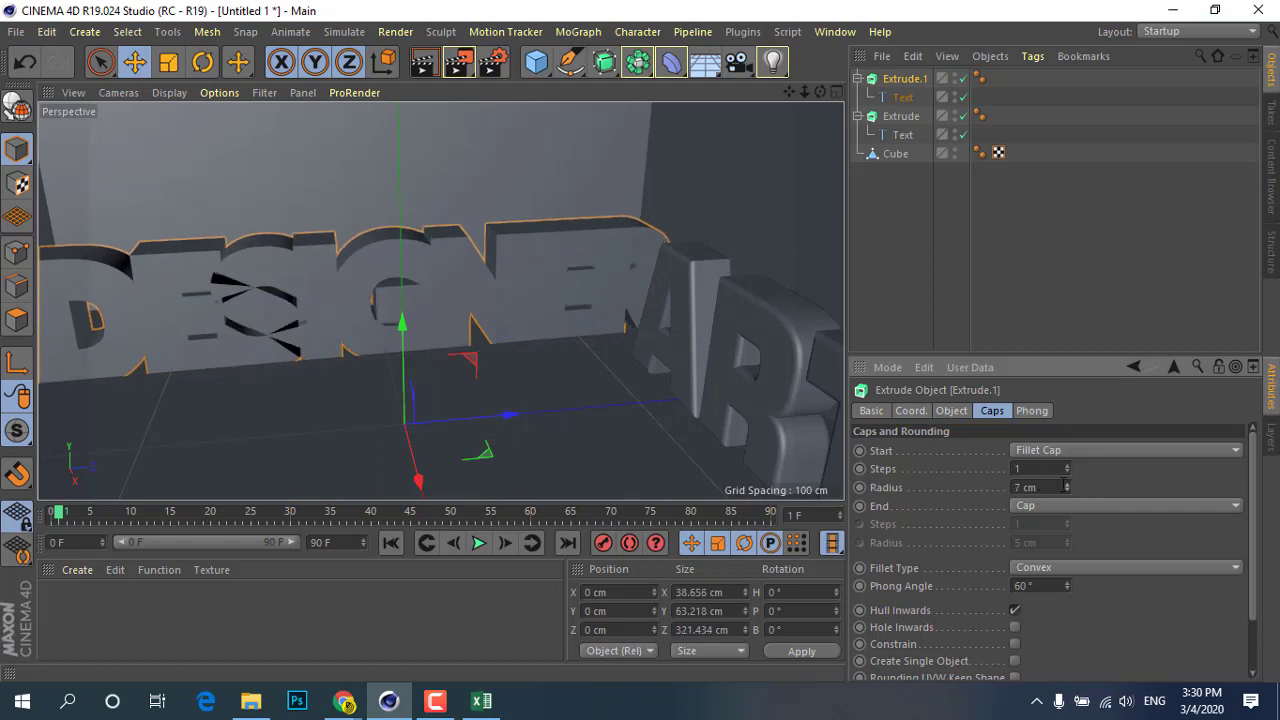
pyautogui.moveTo(1067, 487); pyautogui.dragTo(1067, 500)
pyautogui.click(235, 340)
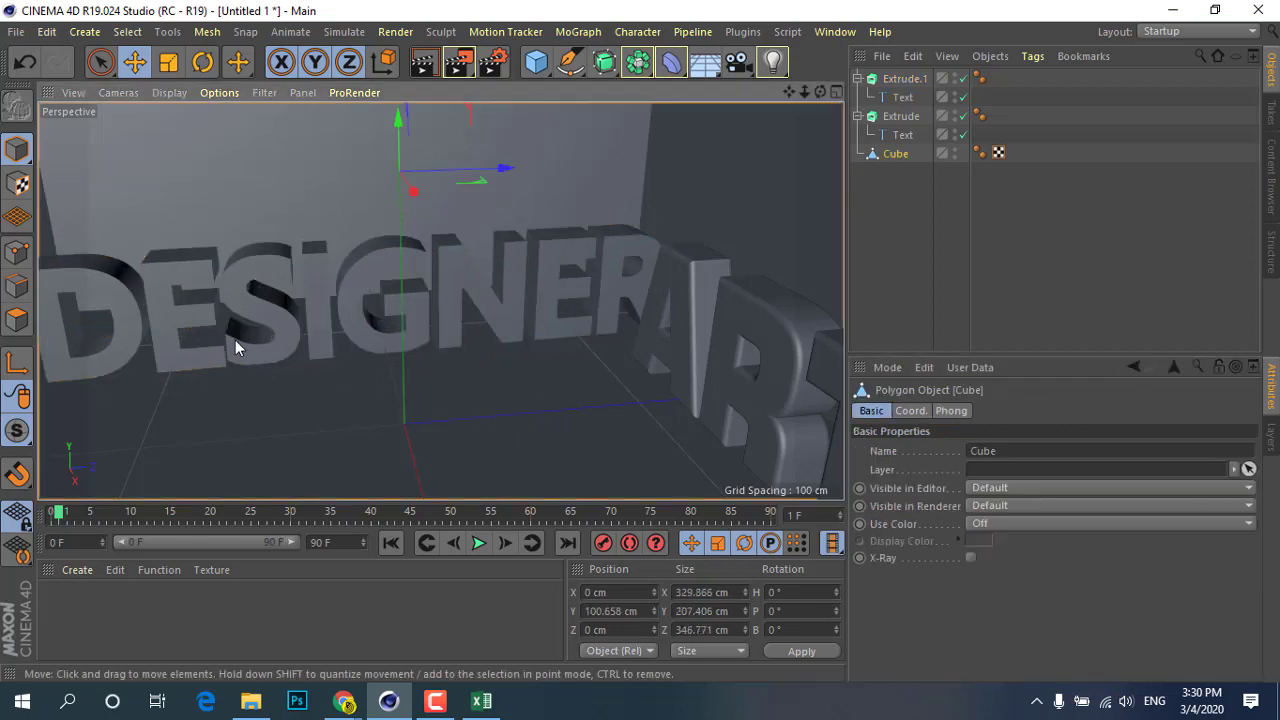
pyautogui.scroll(2, 235, 340)
pyautogui.scroll(2, 266, 303)
pyautogui.scroll(2, 317, 263)
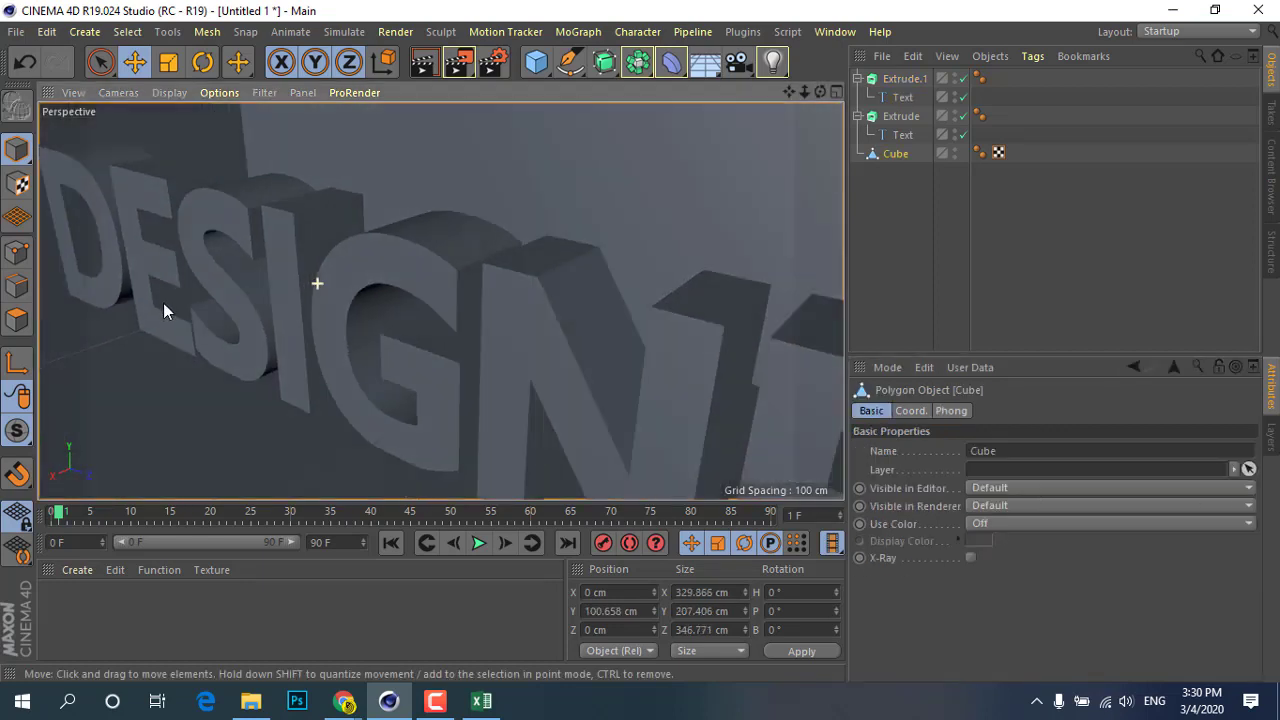
pyautogui.moveTo(232, 288)
pyautogui.keyDown('alt'); pyautogui.mouseDown()
pyautogui.moveTo(61, 312)
pyautogui.moveTo(357, 296)
pyautogui.mouseUp(); pyautogui.keyUp('alt')
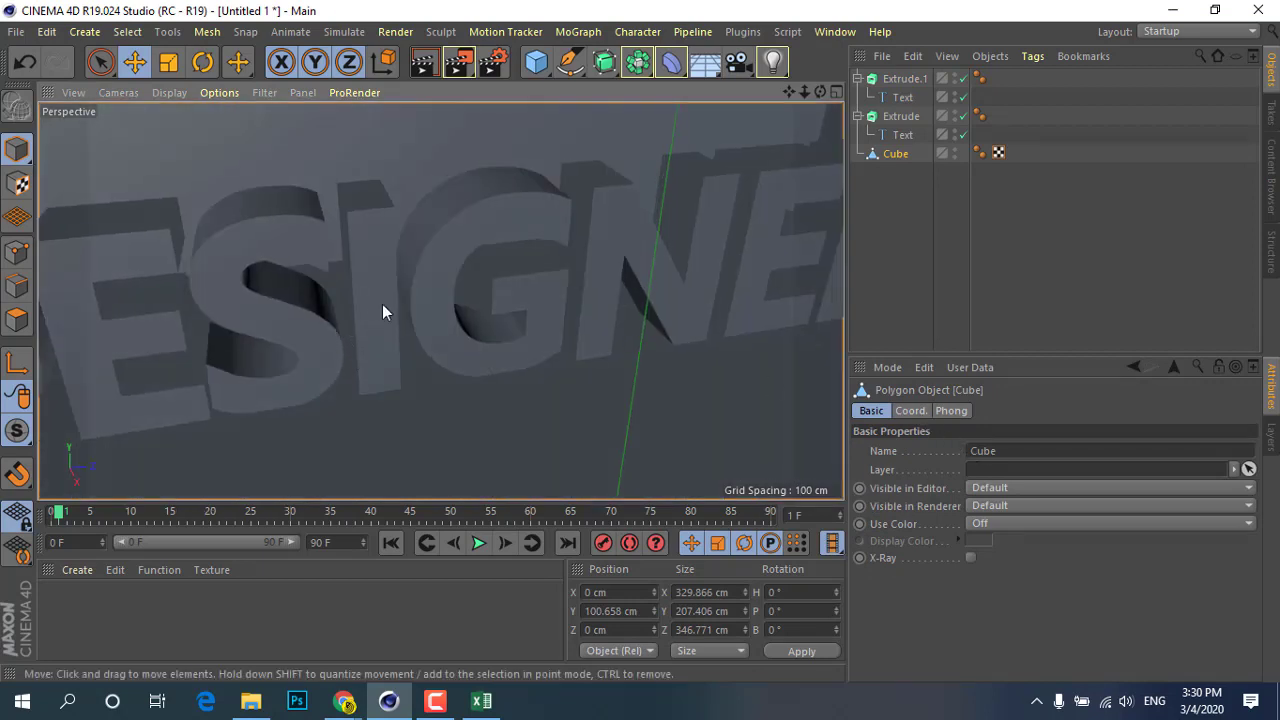
pyautogui.click(382, 306)
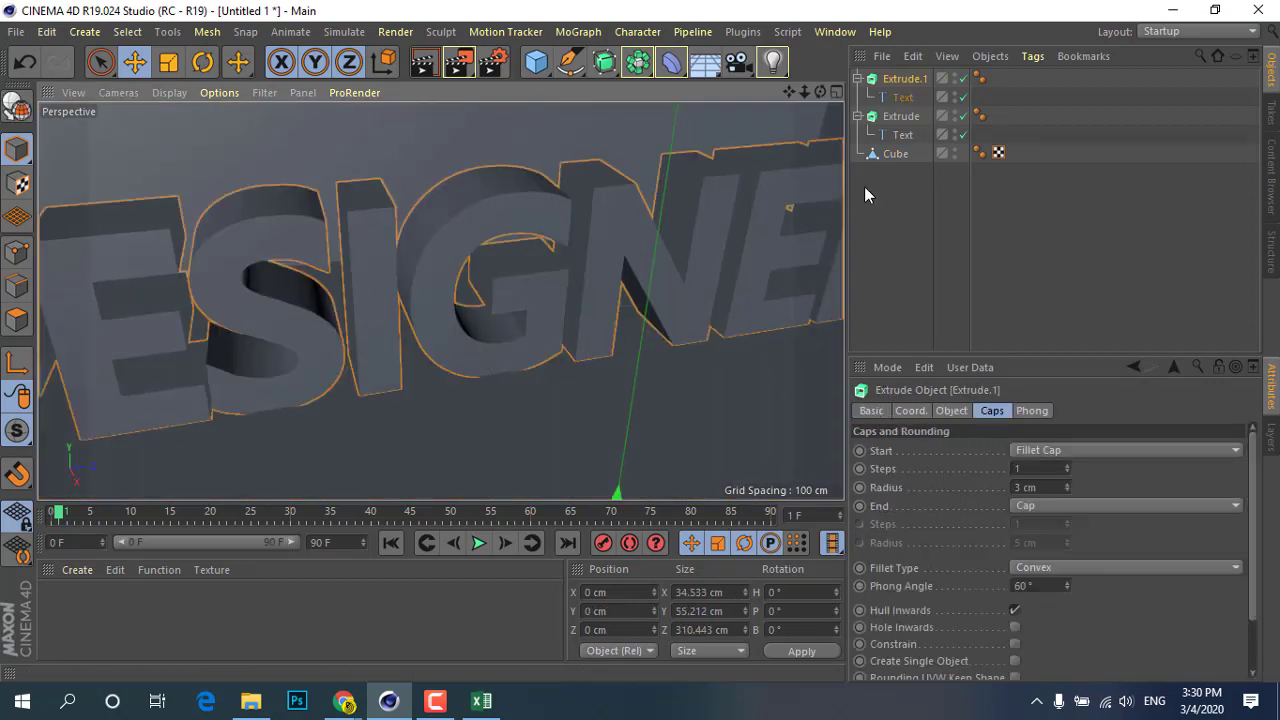
# Set the End cap to Fillet Cap and adjust its radius to 3 cm
pyautogui.click(1063, 506)
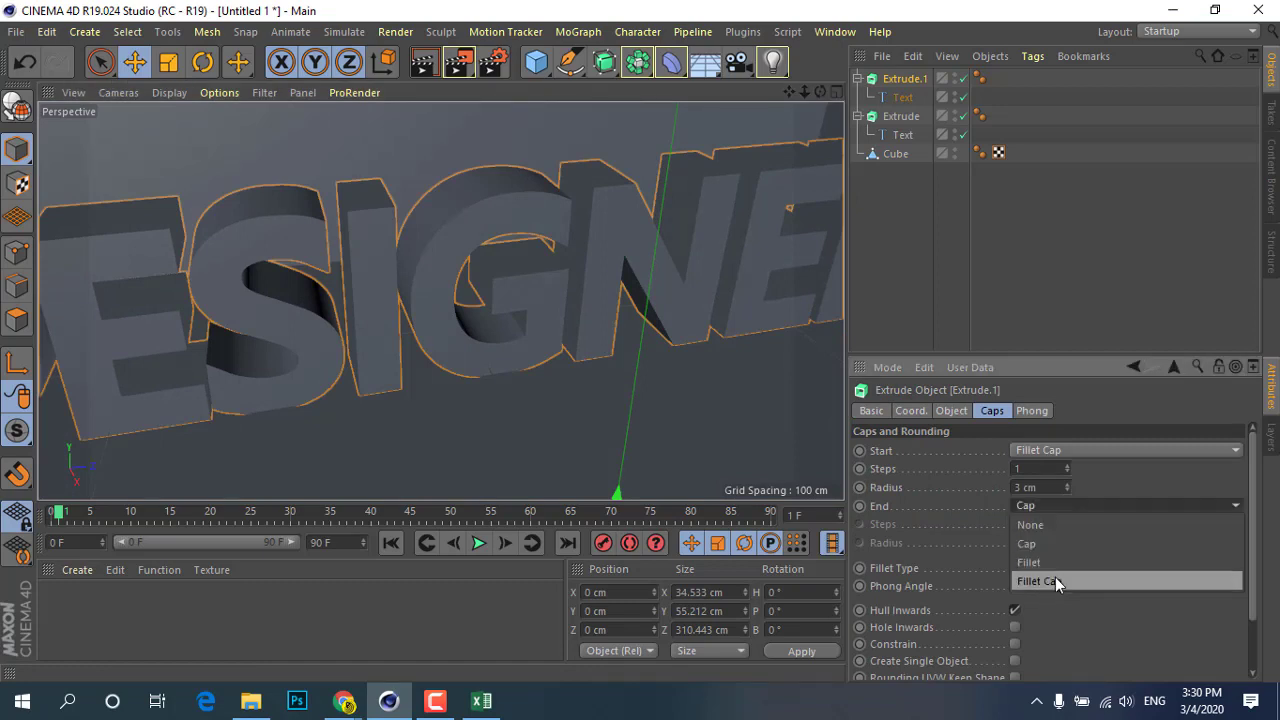
pyautogui.click(1055, 579)
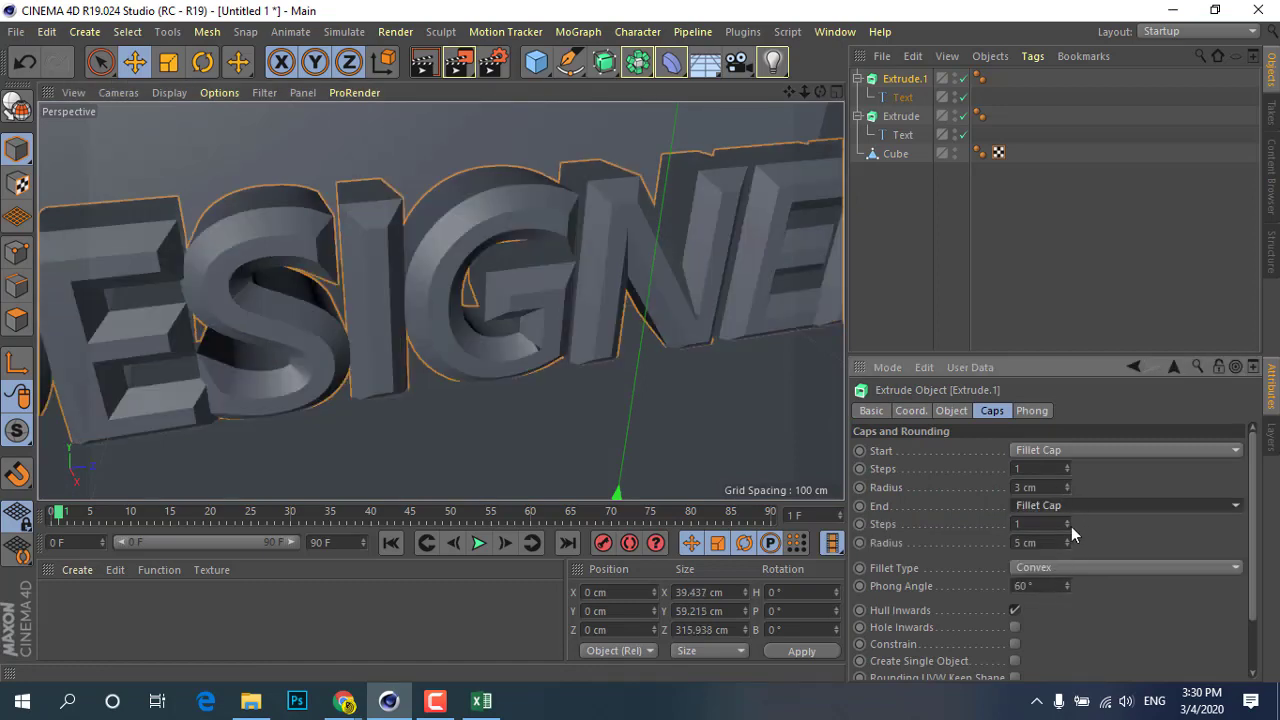
pyautogui.moveTo(1067, 546); pyautogui.dragTo(1068, 549)
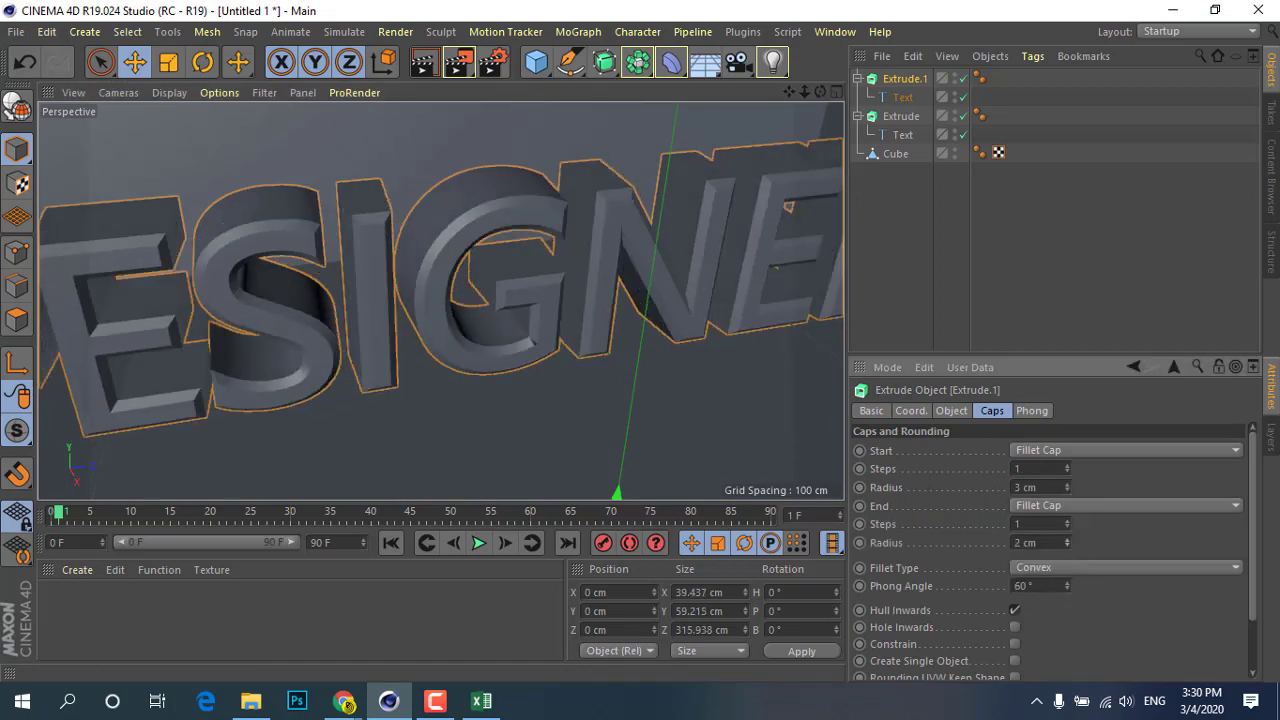
pyautogui.click(1068, 540)
pyautogui.click(1068, 540)
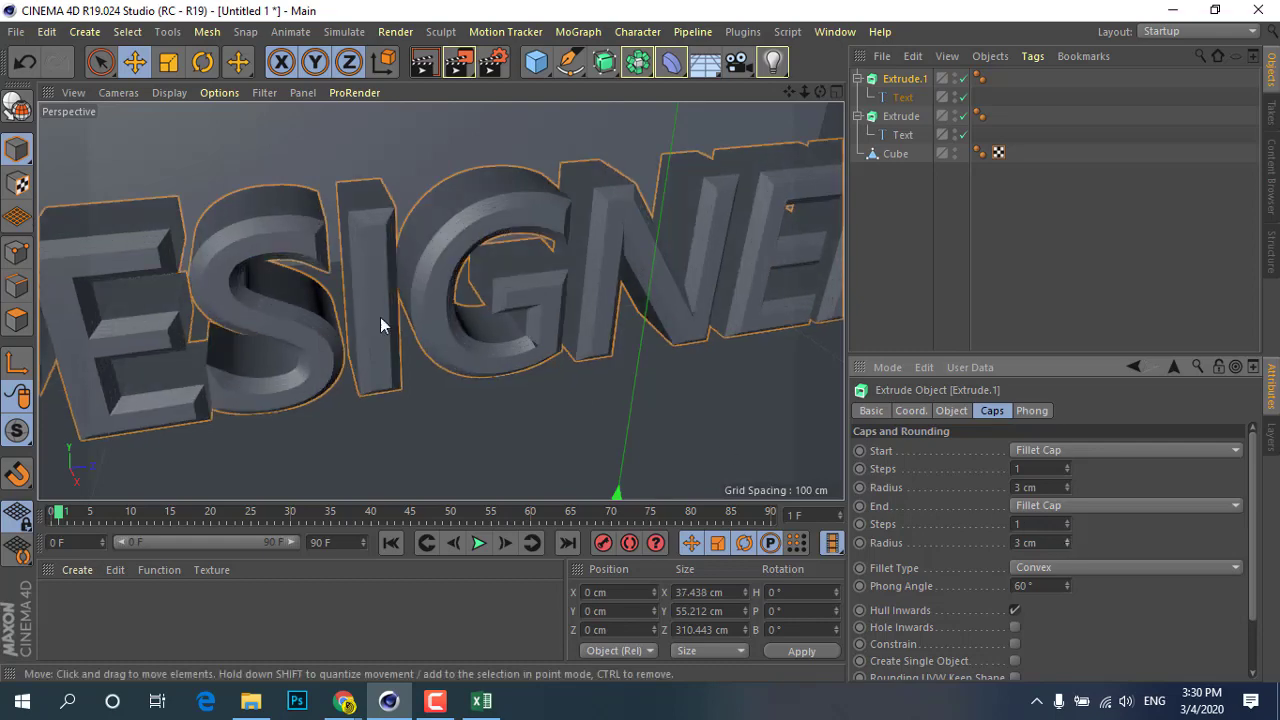
pyautogui.moveTo(380, 317)
pyautogui.keyDown('alt'); pyautogui.mouseDown()
pyautogui.moveTo(332, 245)
pyautogui.moveTo(377, 252)
pyautogui.mouseUp(); pyautogui.keyUp('alt')
pyautogui.moveTo(377, 260)
pyautogui.keyDown('alt'); pyautogui.mouseDown(button='right')
pyautogui.moveTo(337, 286)
pyautogui.moveTo(245, 297)
pyautogui.mouseUp(button='right'); pyautogui.keyUp('alt')
# Zoom the viewport in and out around the room and letters
pyautogui.scroll(5, 258, 312)
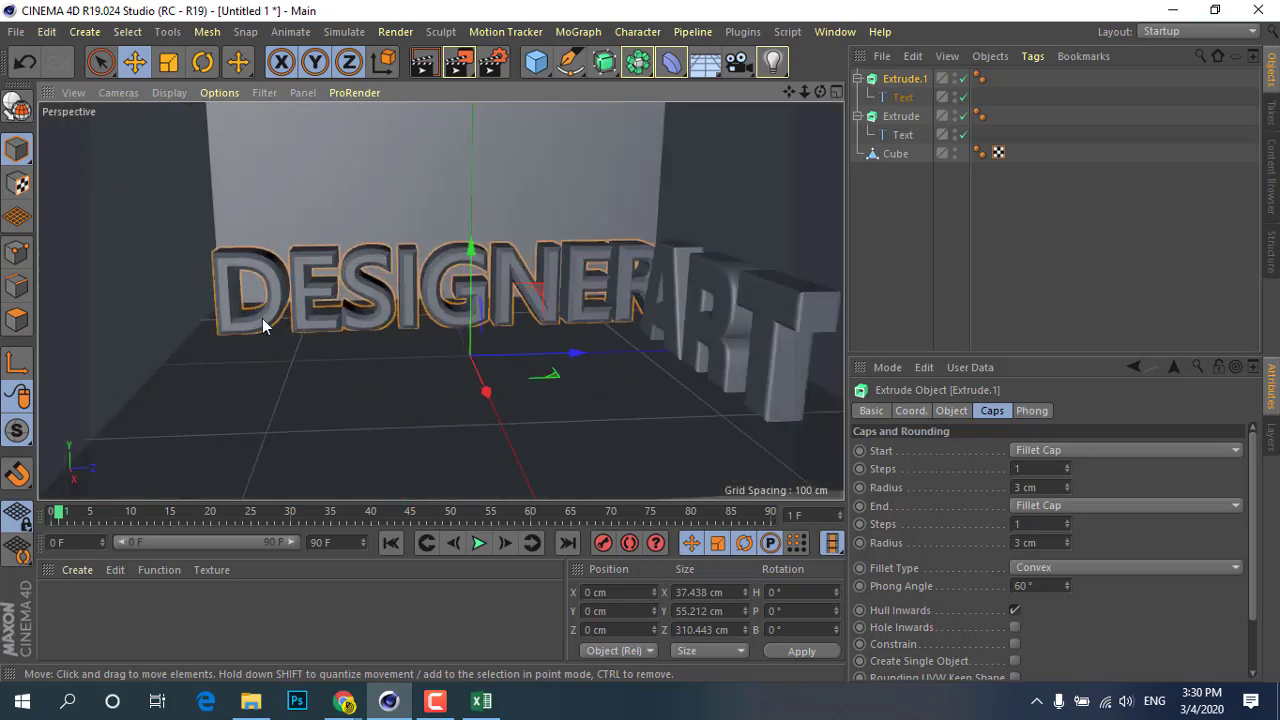
pyautogui.scroll(2, 265, 335)
pyautogui.scroll(2, 260, 343)
pyautogui.scroll(-1, 259, 337)
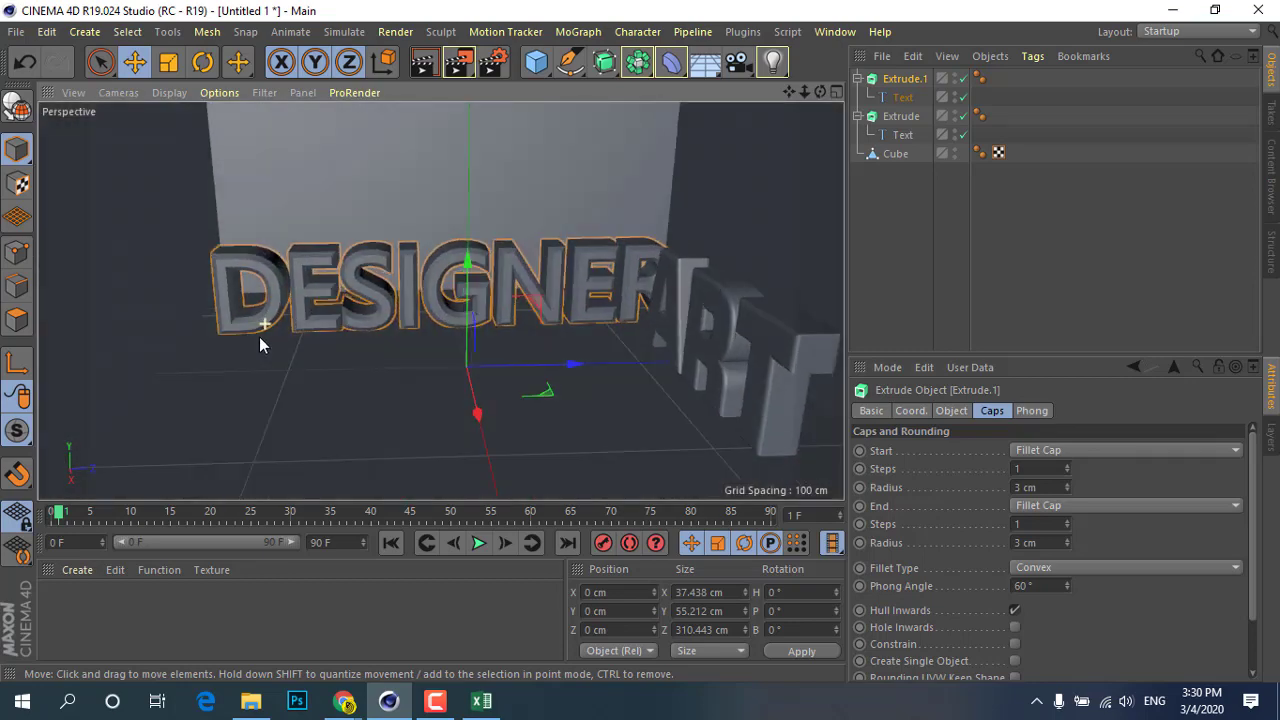
pyautogui.scroll(-4, 400, 230)
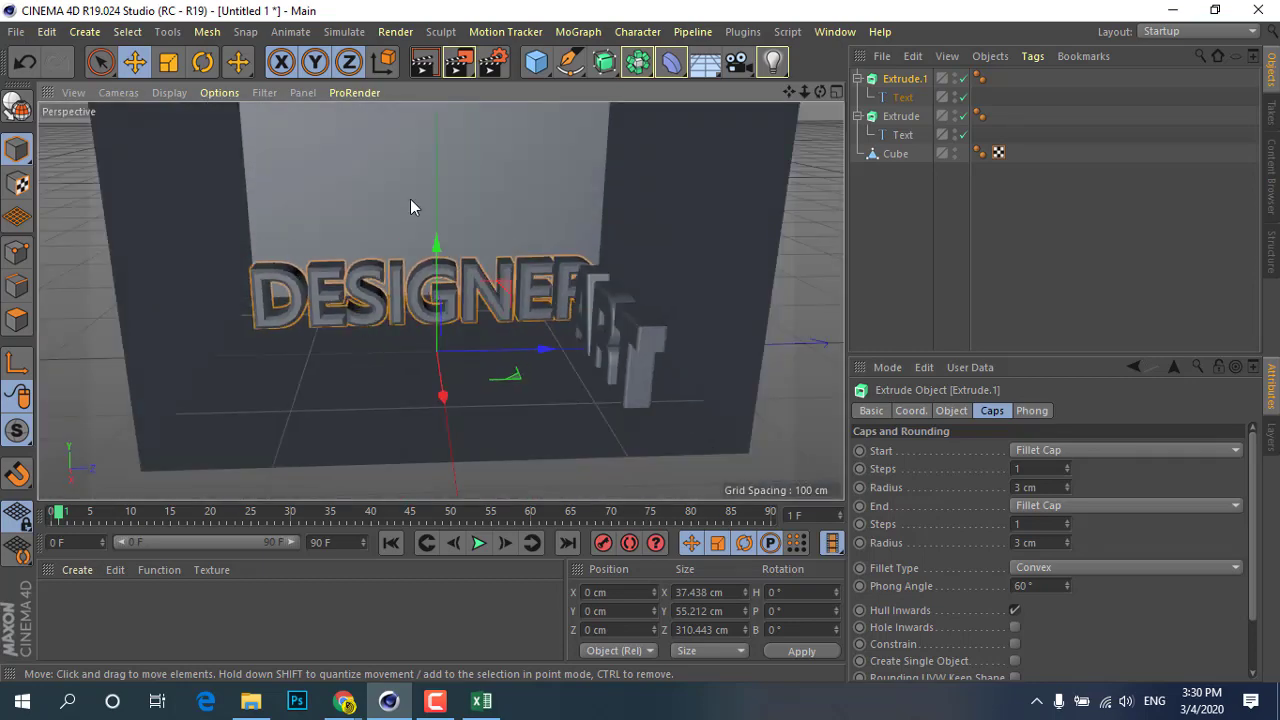
pyautogui.scroll(-1, 410, 207)
pyautogui.scroll(-2, 465, 273)
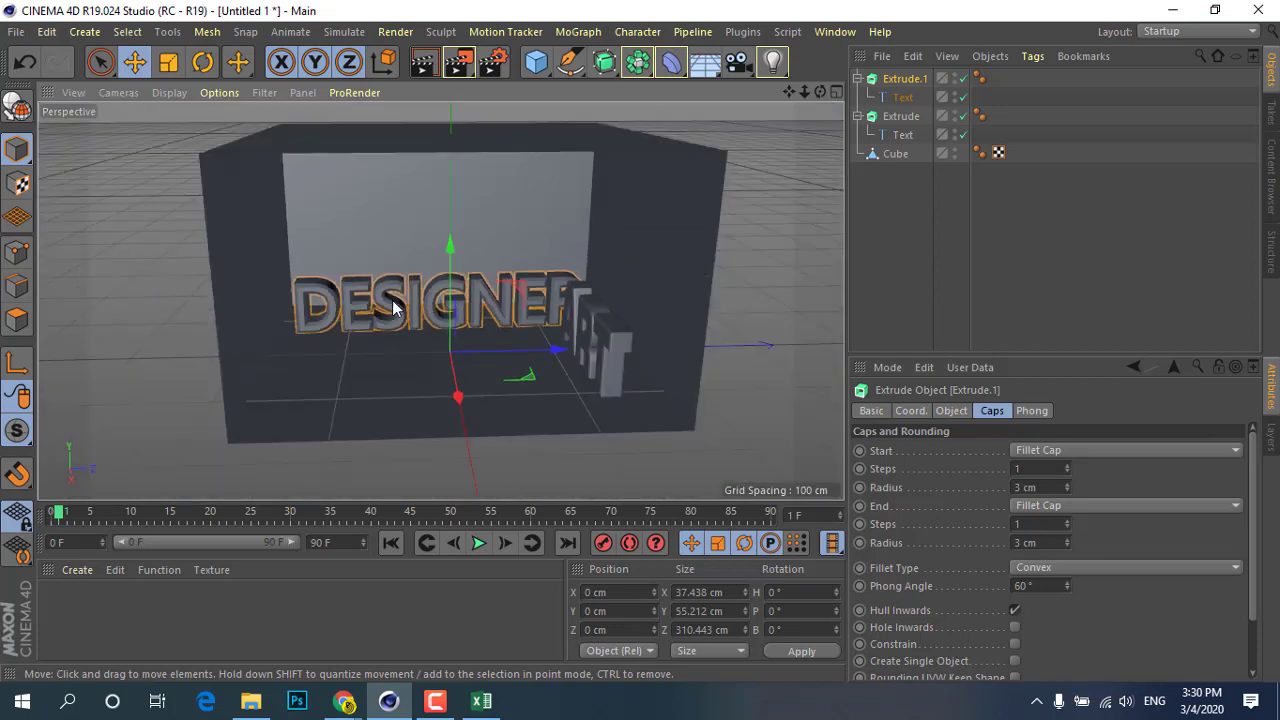
pyautogui.scroll(2, 400, 290)
# Add a trial cube, lift it, then delete it again
pyautogui.click(536, 61)
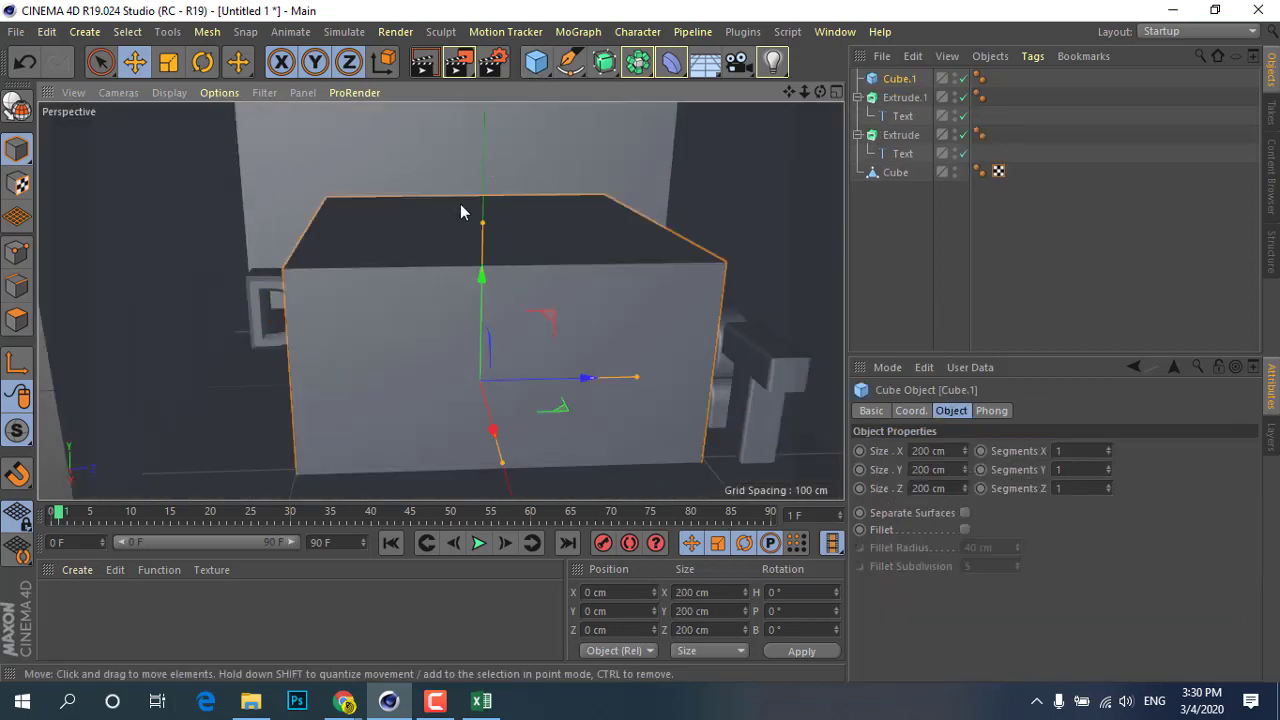
pyautogui.moveTo(482, 276); pyautogui.dragTo(465, 240)
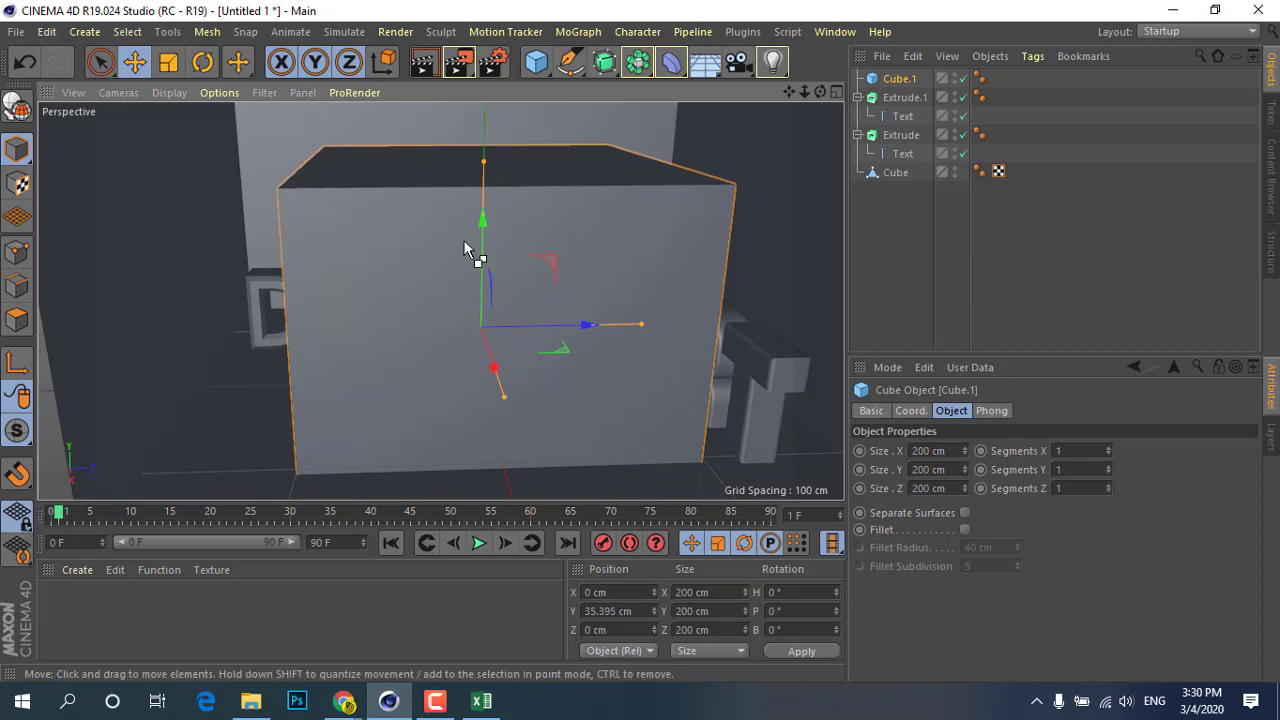
pyautogui.press('Delete')
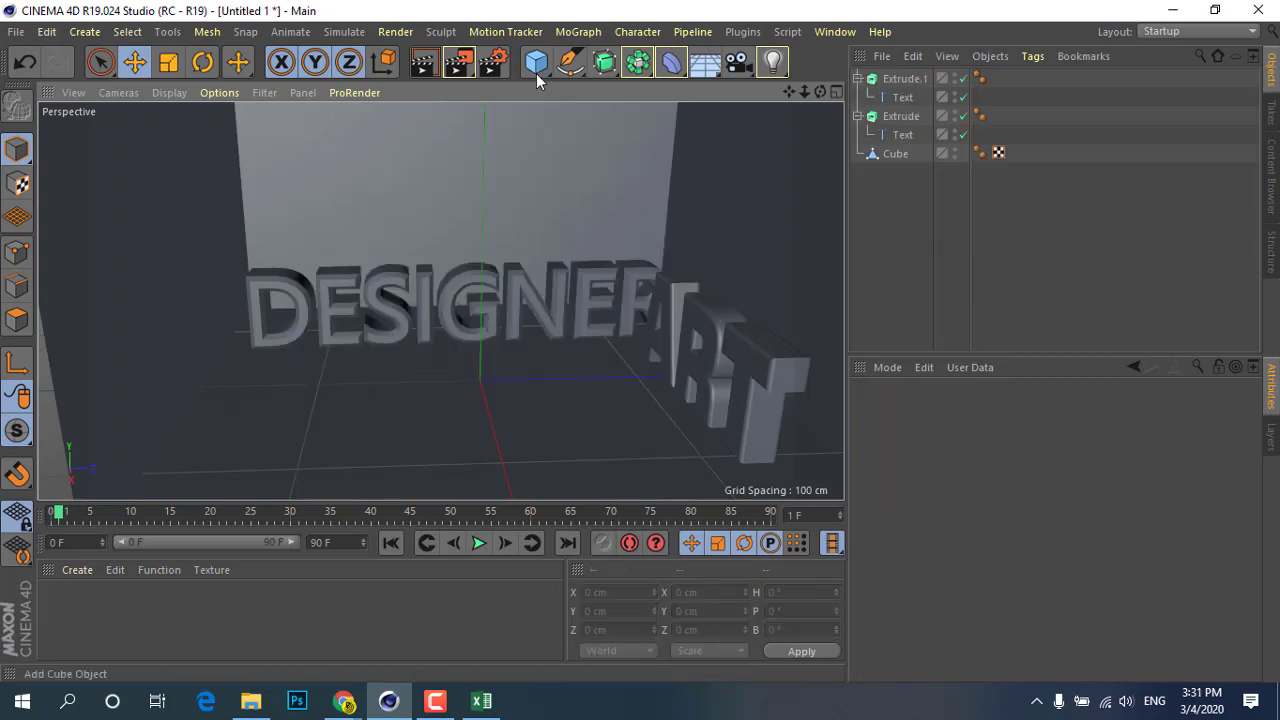
pyautogui.click(536, 62)
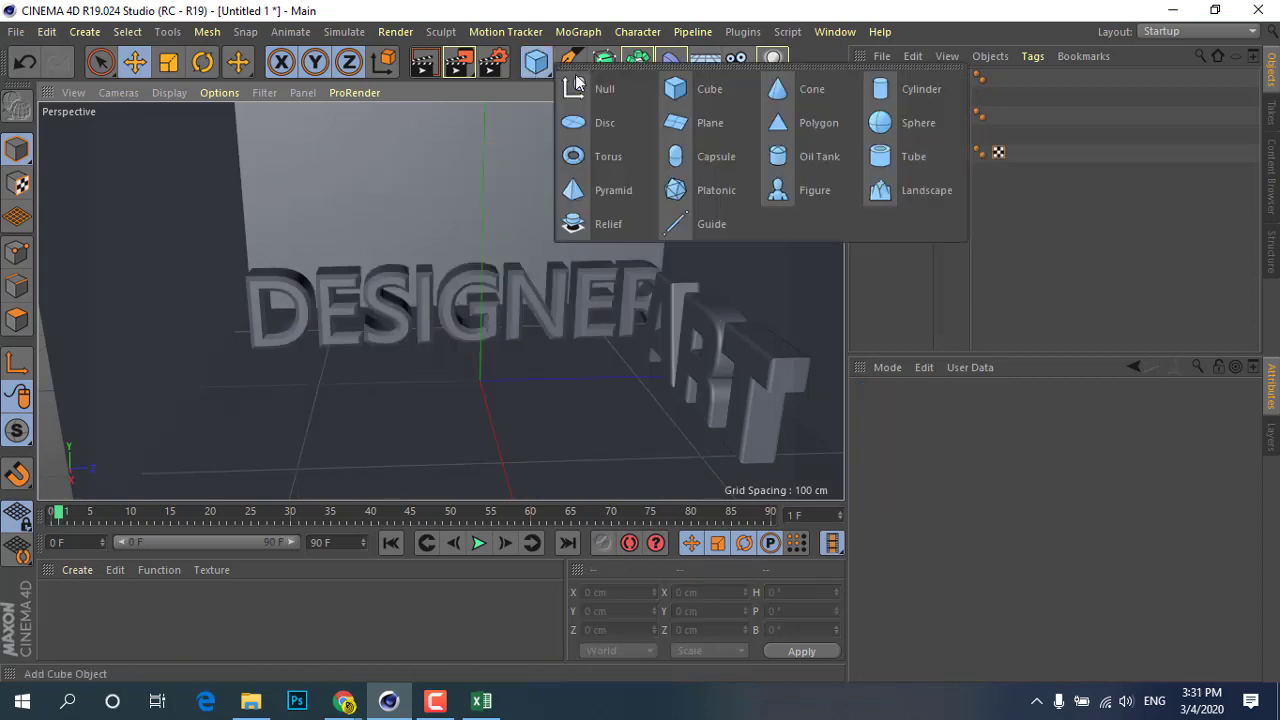
# Add a Tube and scale it down narrow, then stretch it taller in Y
pyautogui.click(901, 158)
pyautogui.keyDown('alt'); pyautogui.moveTo(523, 323); pyautogui.dragTo(523, 333); pyautogui.keyUp('alt')
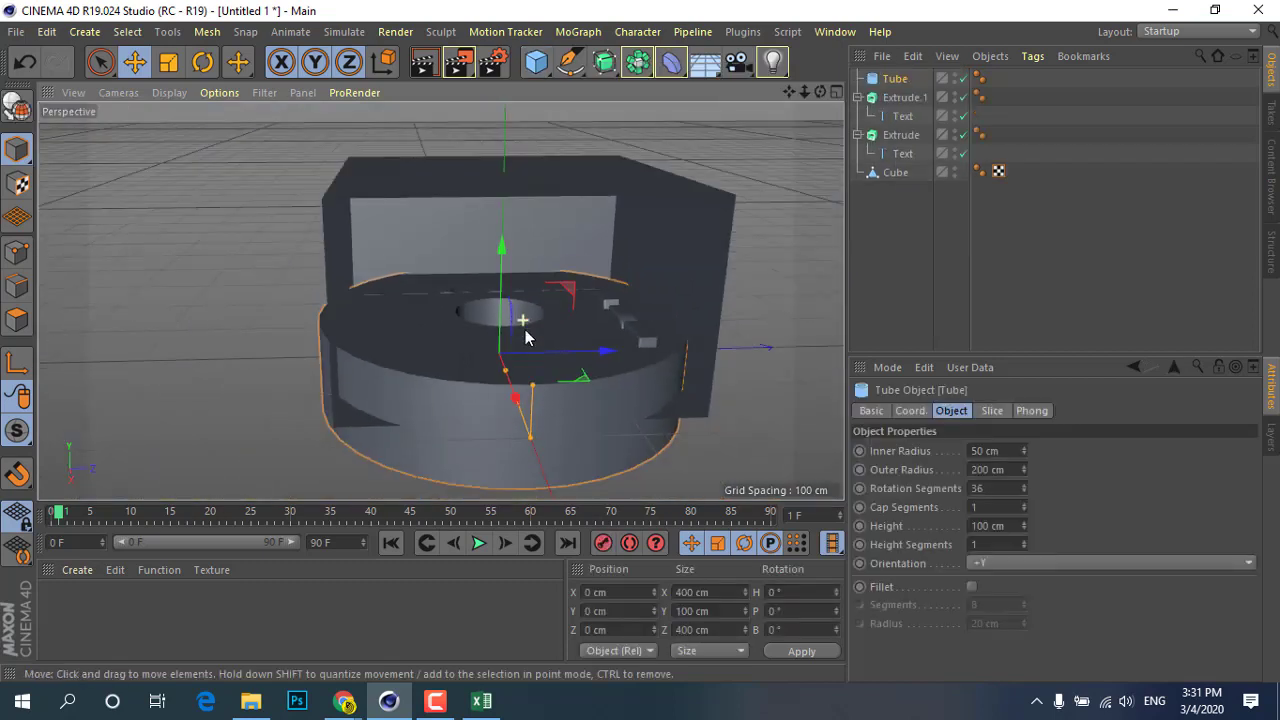
pyautogui.click(168, 62)
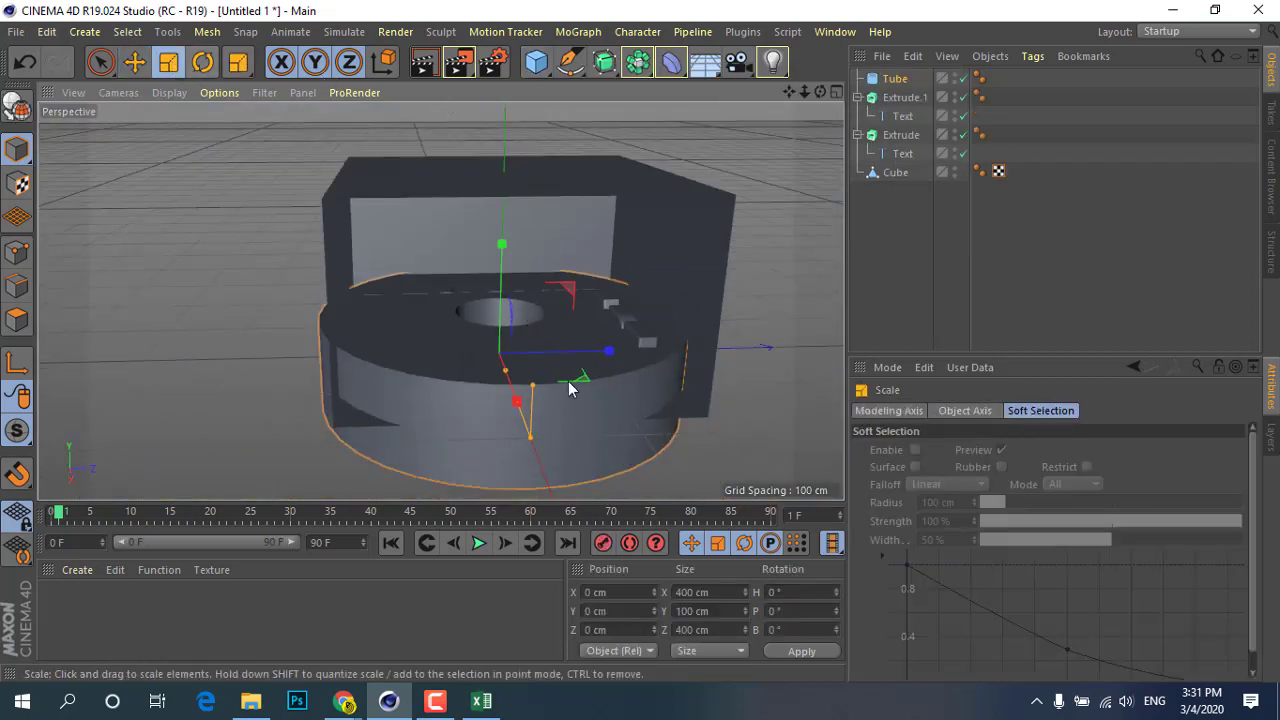
pyautogui.moveTo(525, 370); pyautogui.dragTo(380, 425)
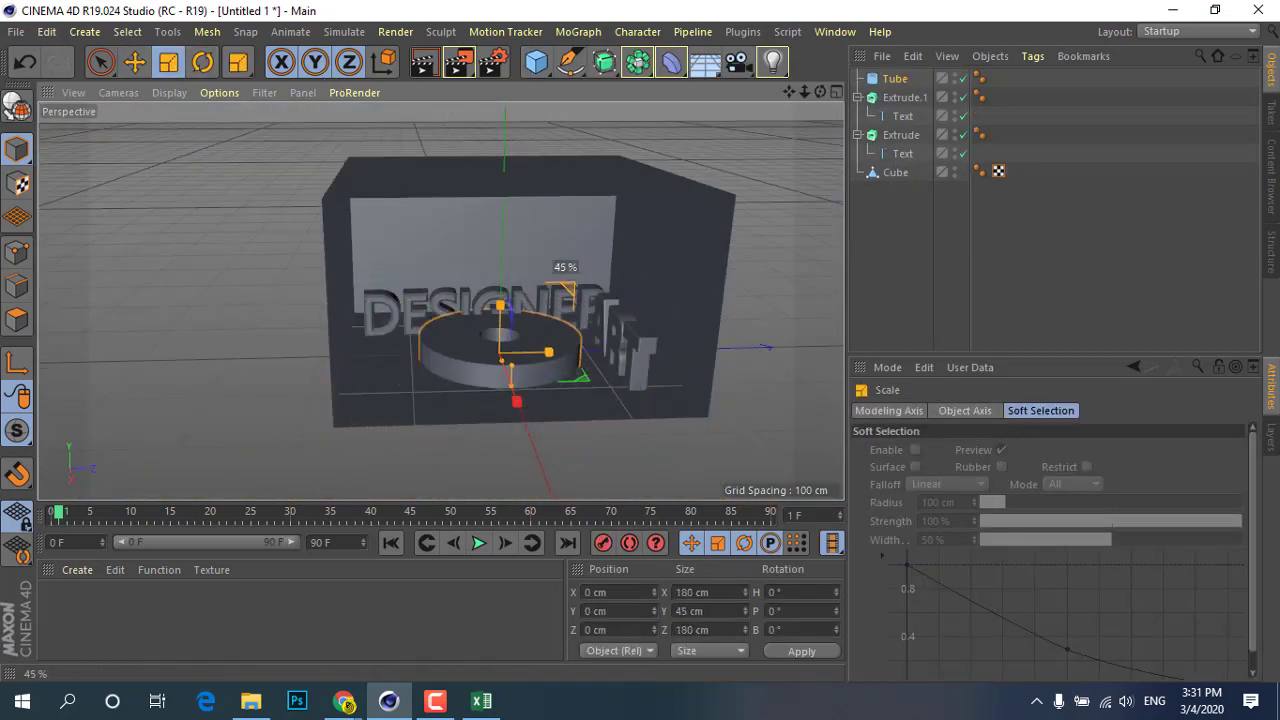
pyautogui.moveTo(380, 425); pyautogui.dragTo(680, 270)
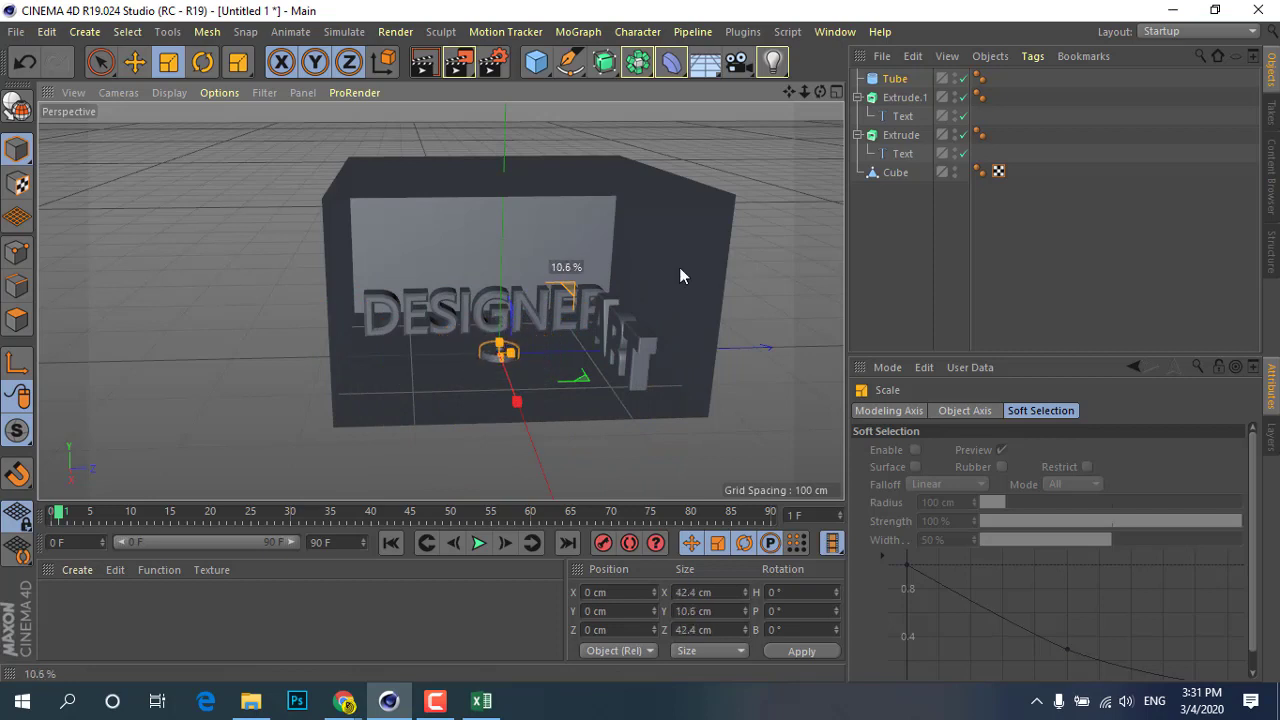
pyautogui.scroll(2, 557, 332)
pyautogui.scroll(2, 557, 332)
pyautogui.moveTo(468, 372)
pyautogui.mouseDown()
pyautogui.moveTo(477, 323)
pyautogui.moveTo(482, 348)
pyautogui.mouseUp()
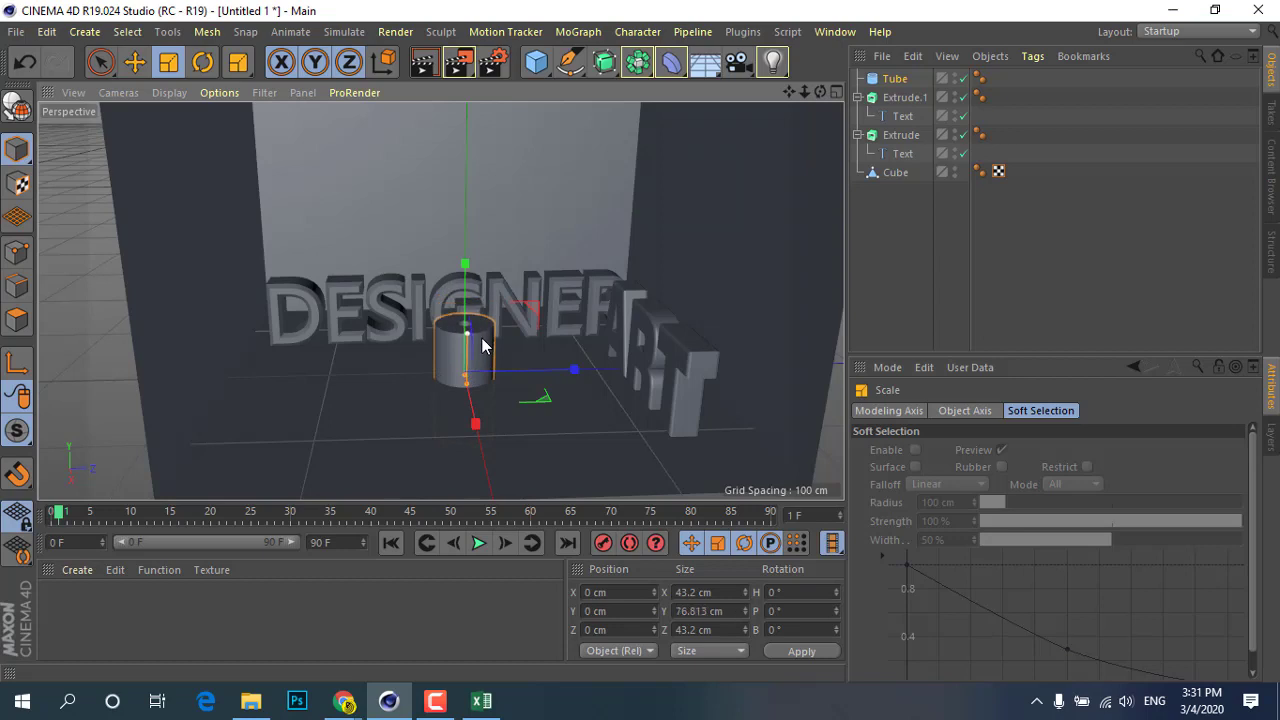
# Move the tube toward the open front, left of the DESIGNER text
pyautogui.press('e')
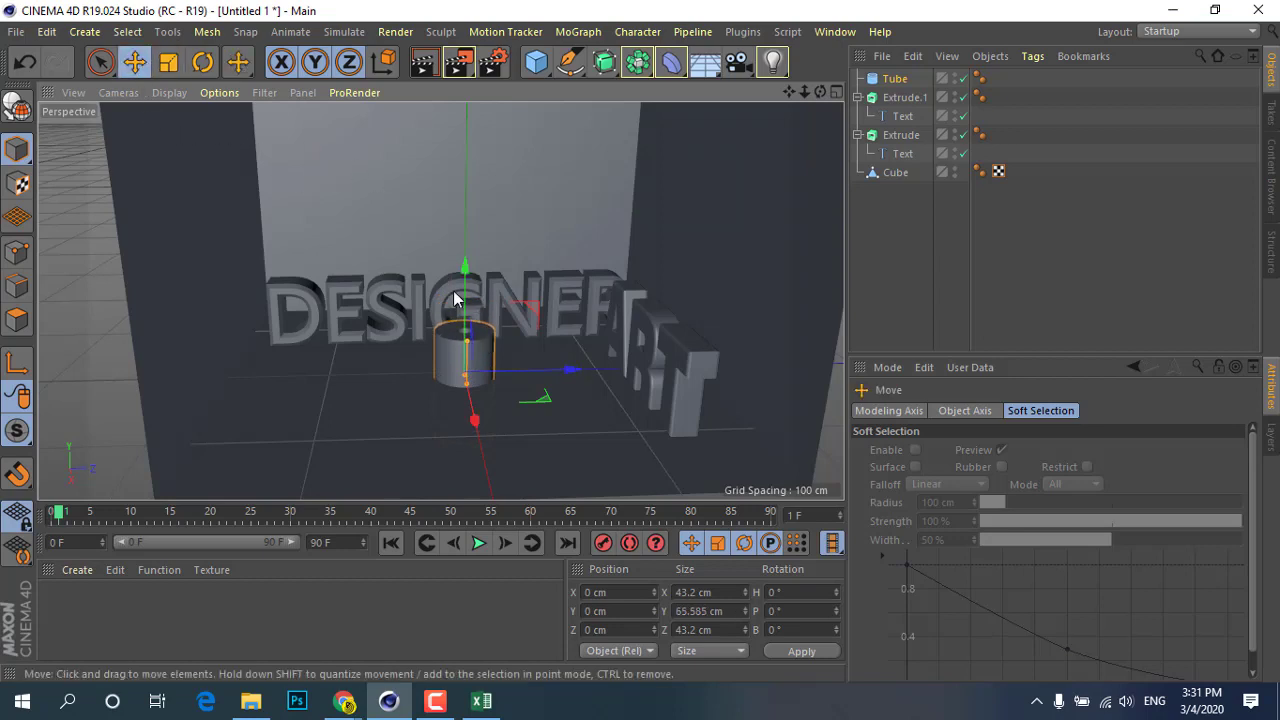
pyautogui.moveTo(468, 287); pyautogui.dragTo(480, 237)
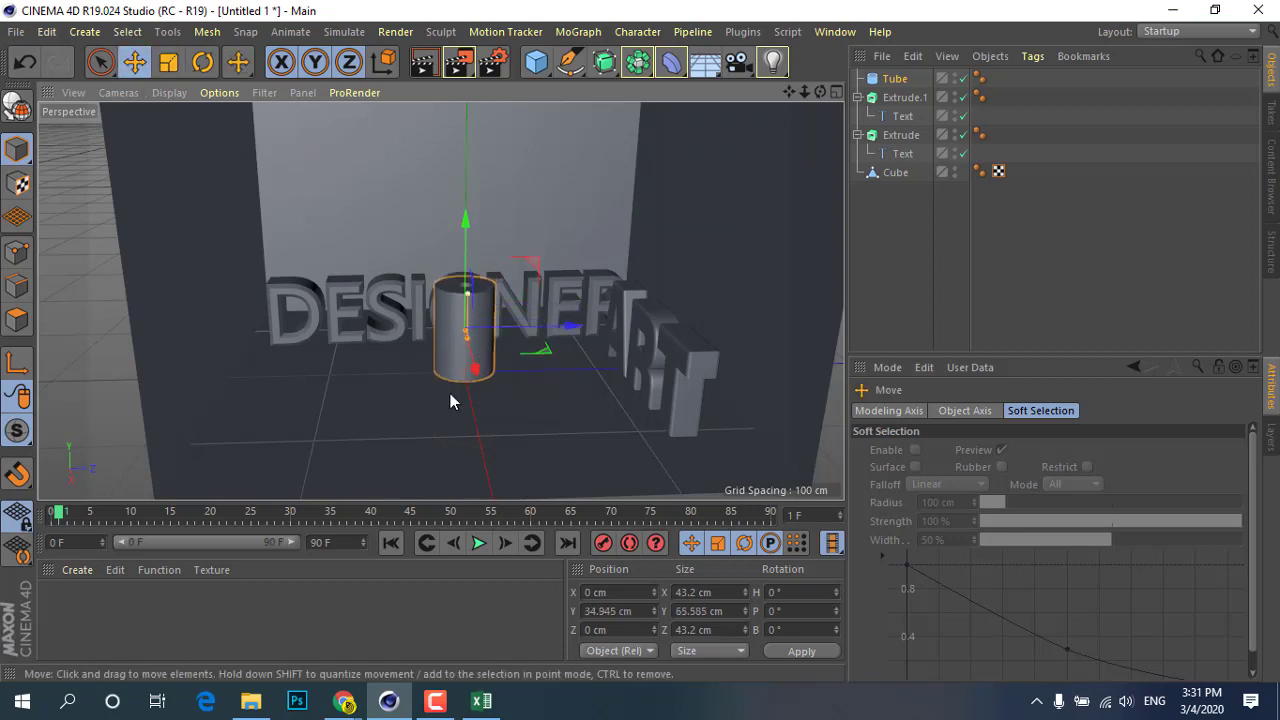
pyautogui.keyDown('alt'); pyautogui.moveTo(451, 400); pyautogui.dragTo(424, 352); pyautogui.keyUp('alt')
pyautogui.scroll(-3, 424, 352)
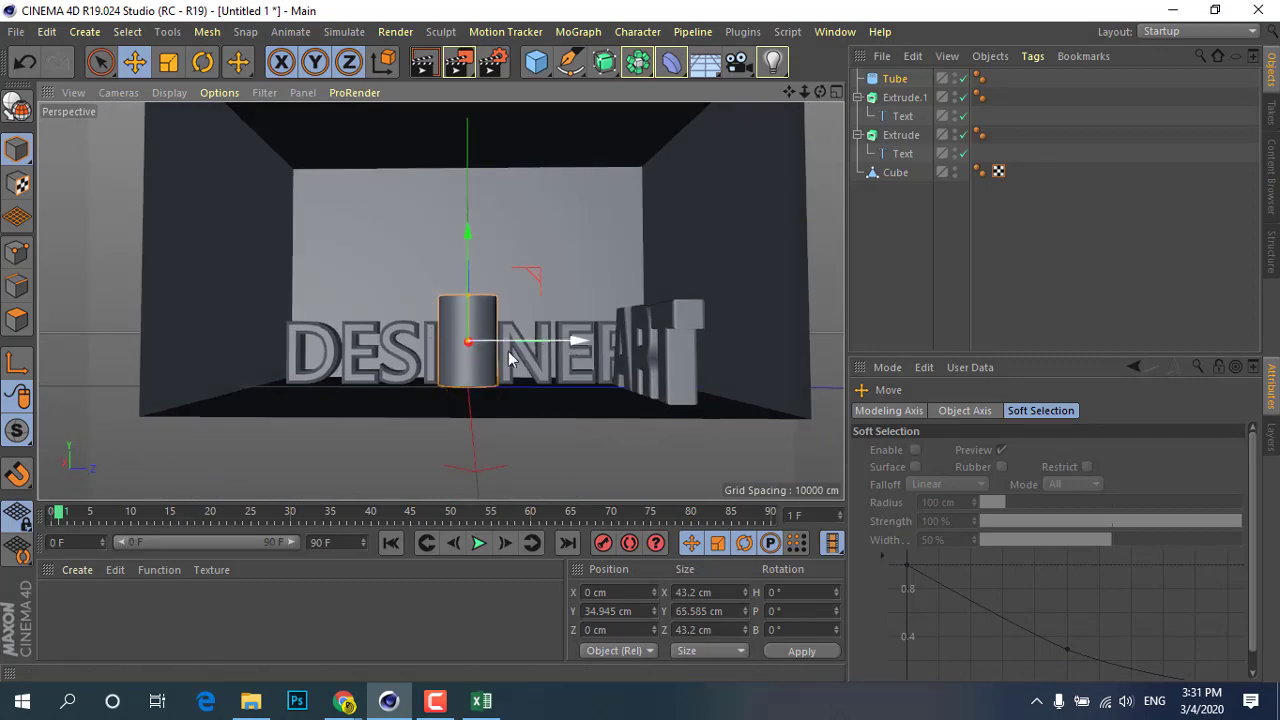
pyautogui.moveTo(575, 345); pyautogui.dragTo(398, 372)
pyautogui.scroll(5, 294, 445)
pyautogui.keyDown('alt'); pyautogui.moveTo(294, 445); pyautogui.dragTo(344, 406); pyautogui.keyUp('alt')
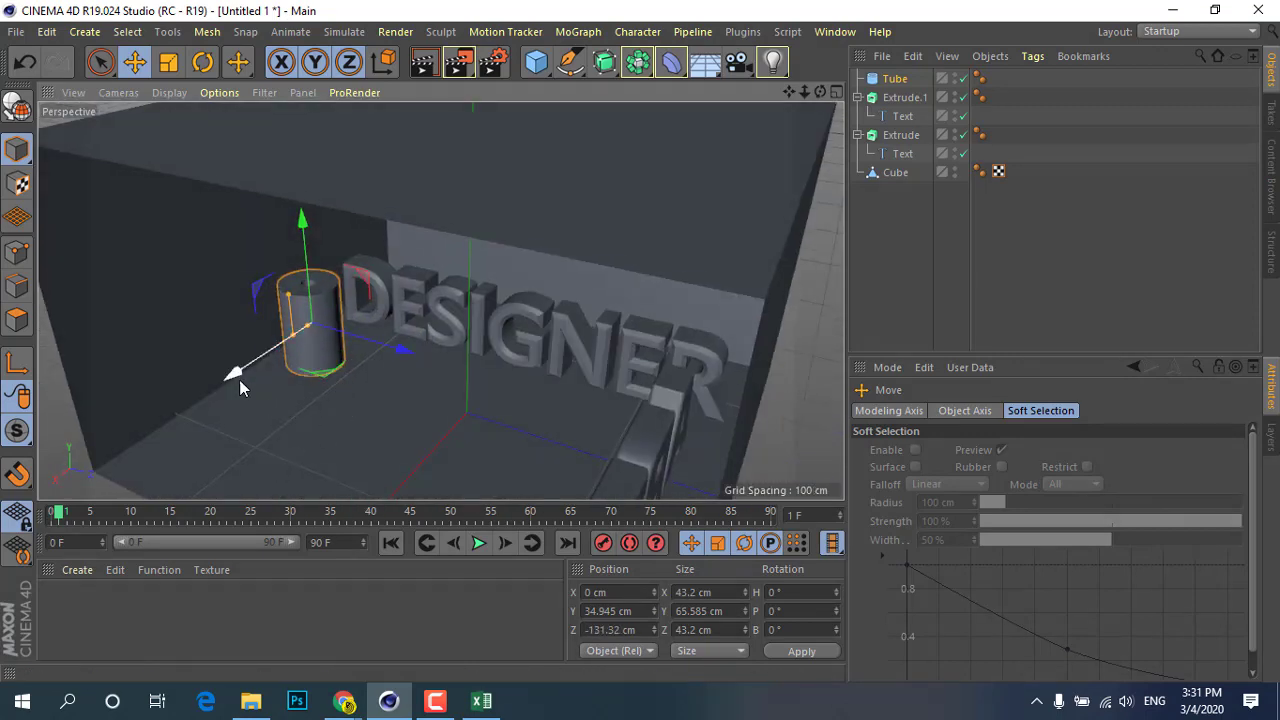
pyautogui.moveTo(239, 379)
pyautogui.mouseDown()
pyautogui.moveTo(194, 408)
pyautogui.moveTo(491, 360)
pyautogui.moveTo(446, 368)
pyautogui.mouseUp()
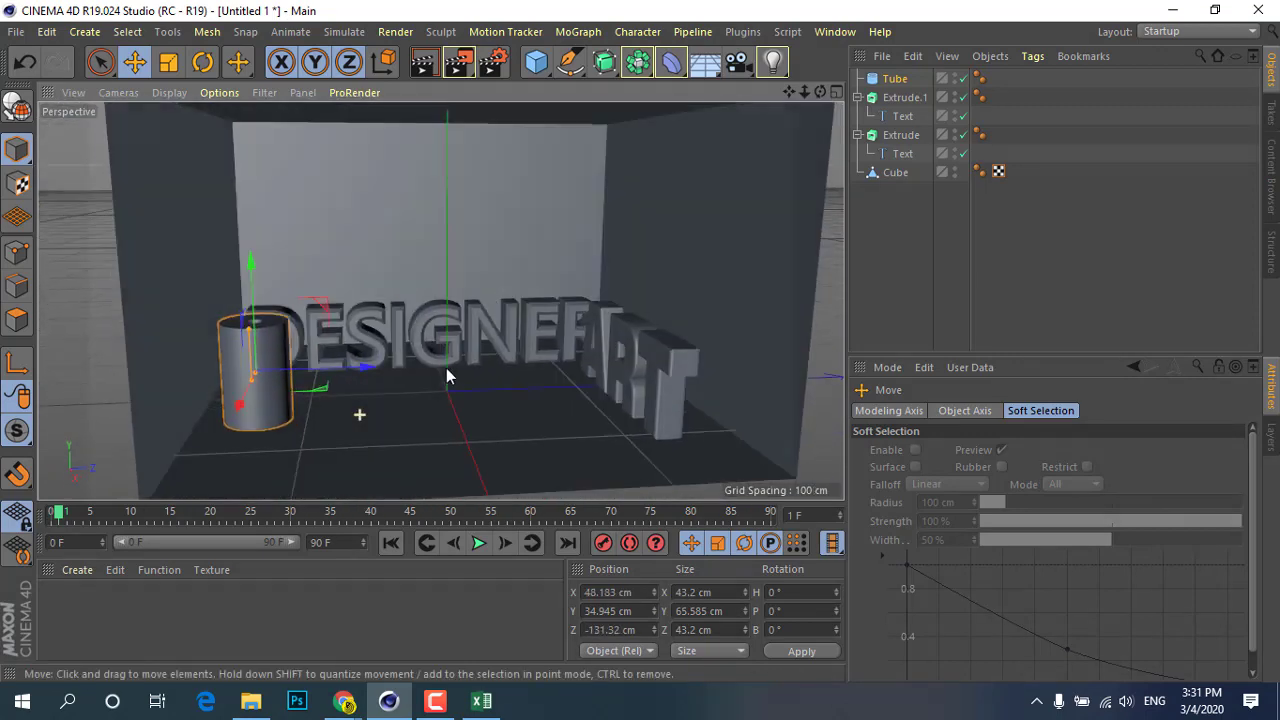
pyautogui.scroll(2, 445, 373)
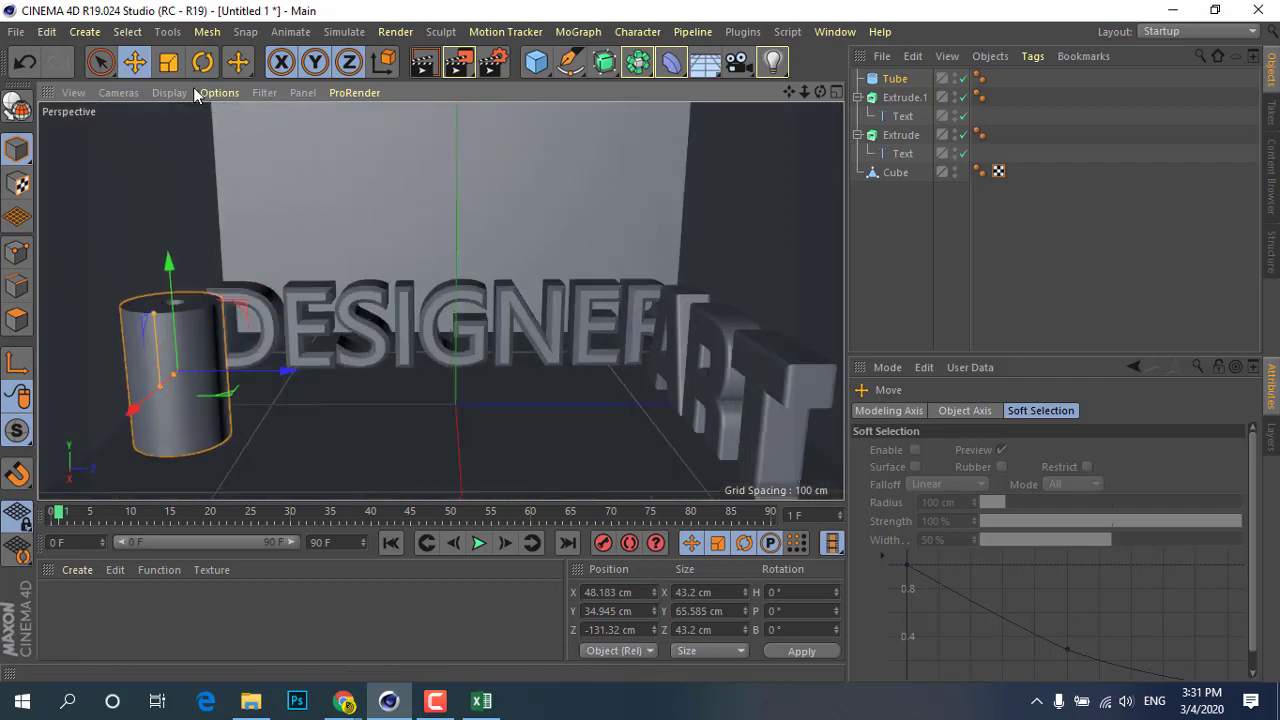
# Shorten the tube to about 40.474 cm and lower it to Y 17.916 cm
pyautogui.click(168, 62)
pyautogui.moveTo(160, 320); pyautogui.dragTo(152, 352)
pyautogui.click(134, 62)
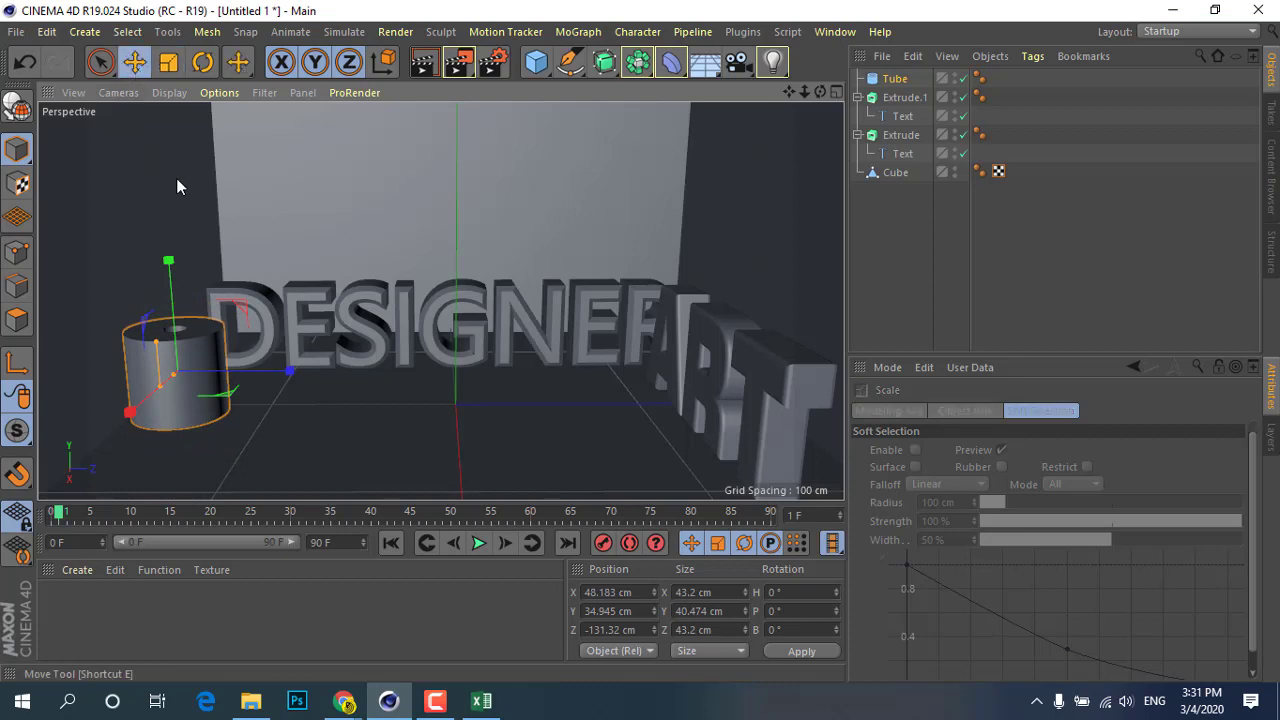
pyautogui.moveTo(172, 265); pyautogui.dragTo(184, 318)
pyautogui.moveTo(403, 343)
pyautogui.keyDown('alt'); pyautogui.mouseDown()
pyautogui.moveTo(491, 320)
pyautogui.moveTo(528, 329)
pyautogui.moveTo(534, 306)
pyautogui.mouseUp(); pyautogui.keyUp('alt')
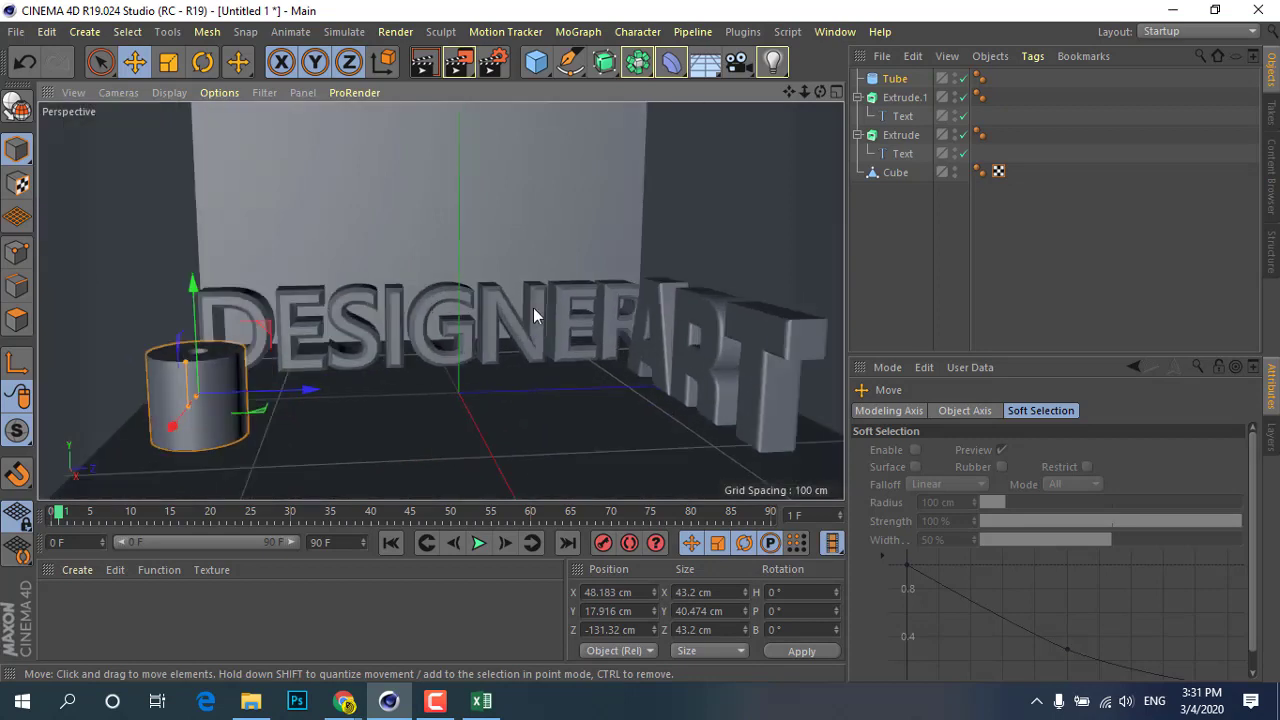
pyautogui.click(427, 66)
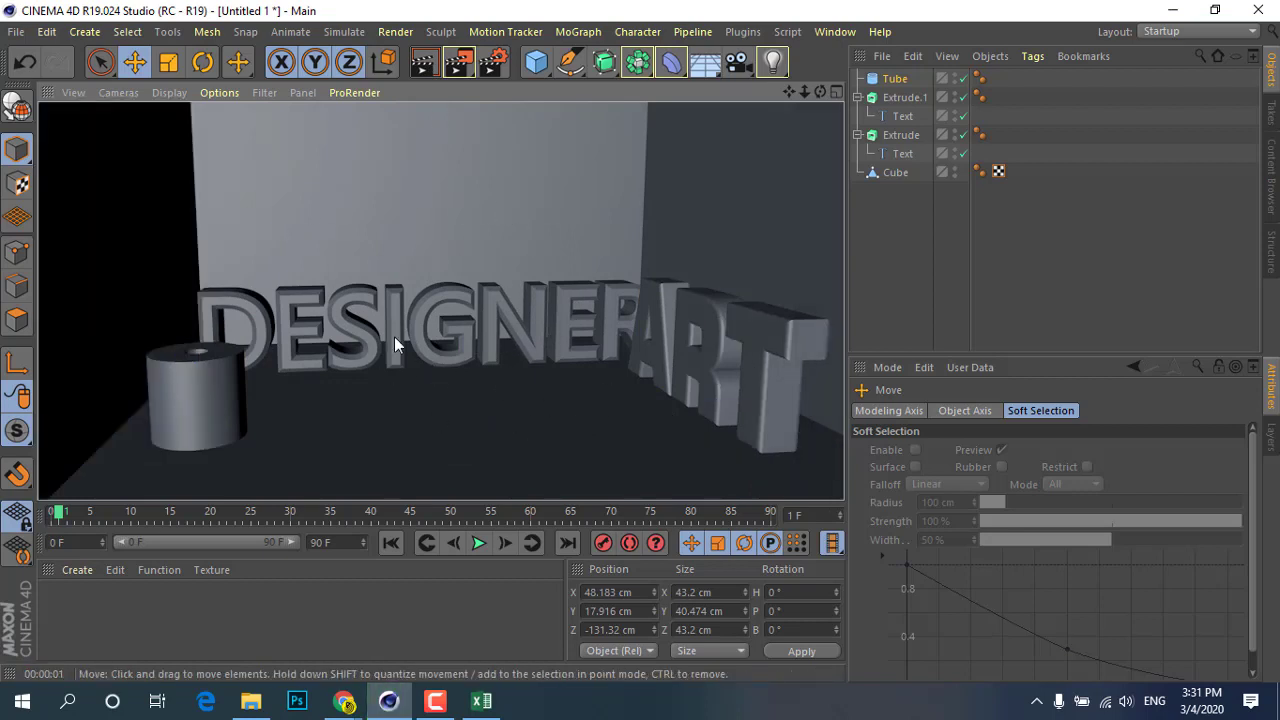
pyautogui.click(452, 248)
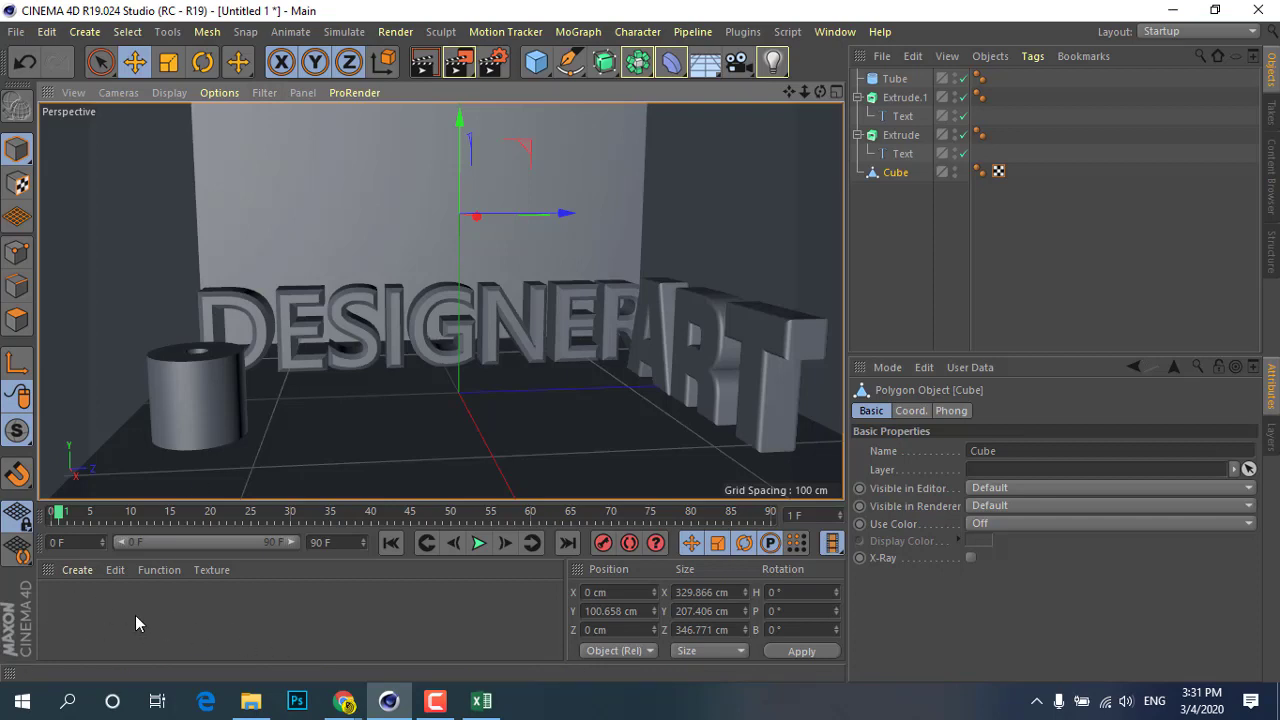
# Create a new standard material, Mat, and open it in the Material Editor
pyautogui.click(78, 570)
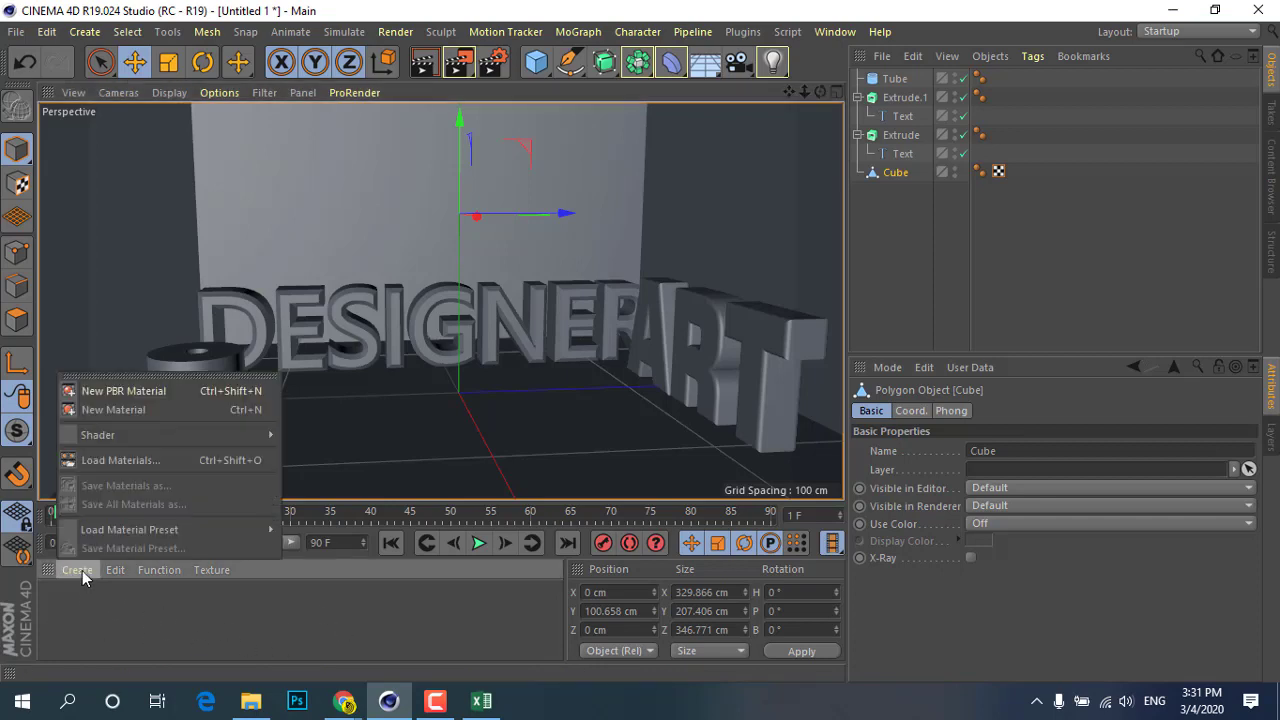
pyautogui.click(152, 409)
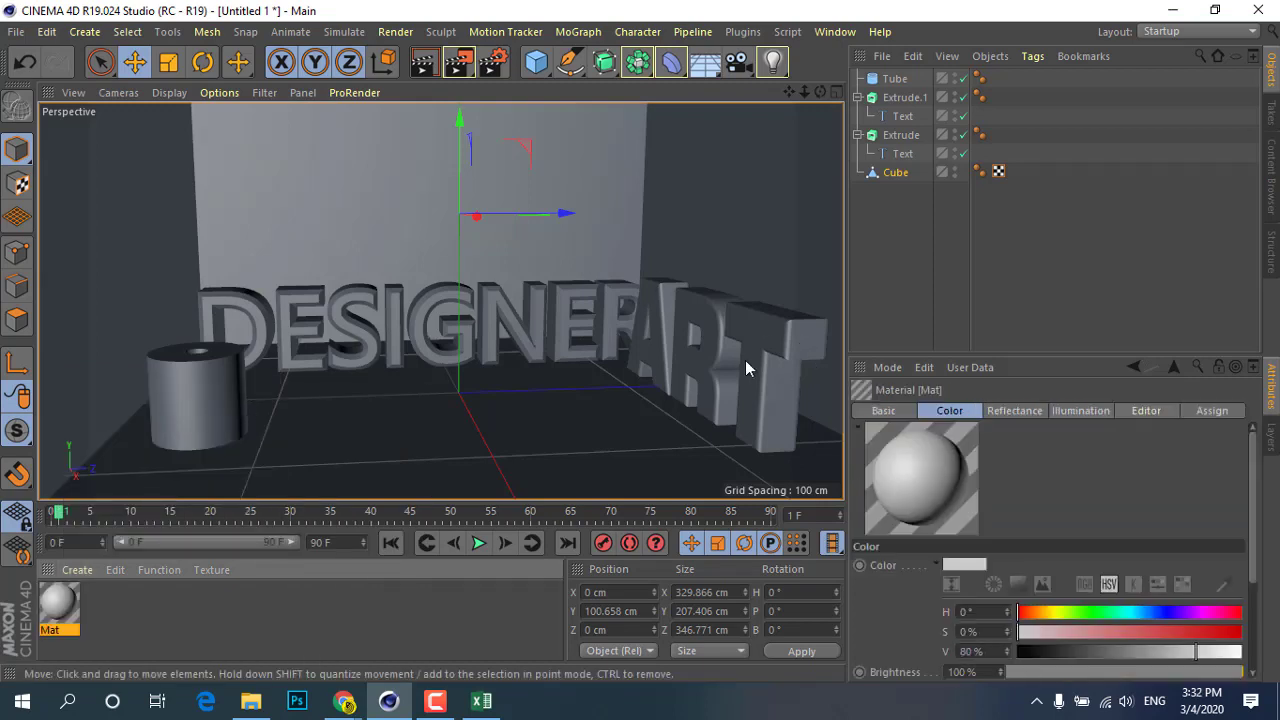
pyautogui.doubleClick(42, 620)
pyautogui.moveTo(494, 72)
pyautogui.mouseDown()
pyautogui.moveTo(856, 81)
pyautogui.moveTo(780, 73)
pyautogui.mouseUp()
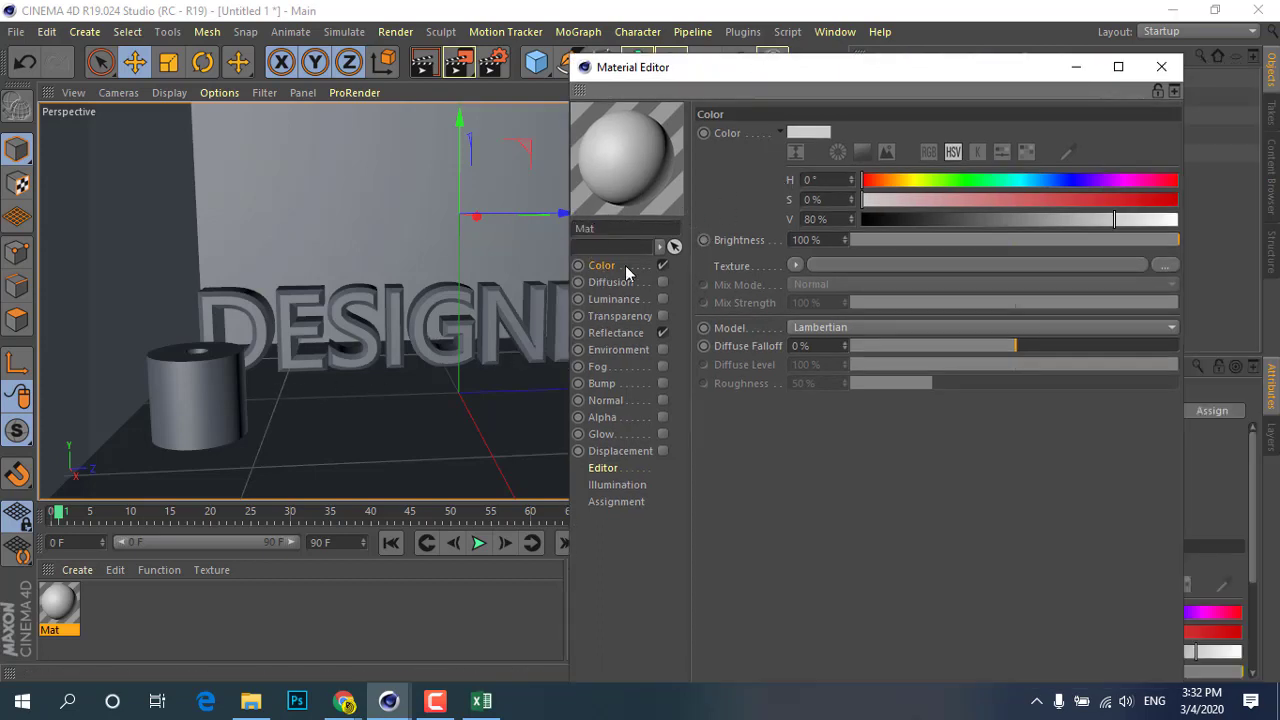
# Set Mat's colour to red (H 354°, S 98%, V 80%) and disable Color and Reflectance
pyautogui.click(806, 142)
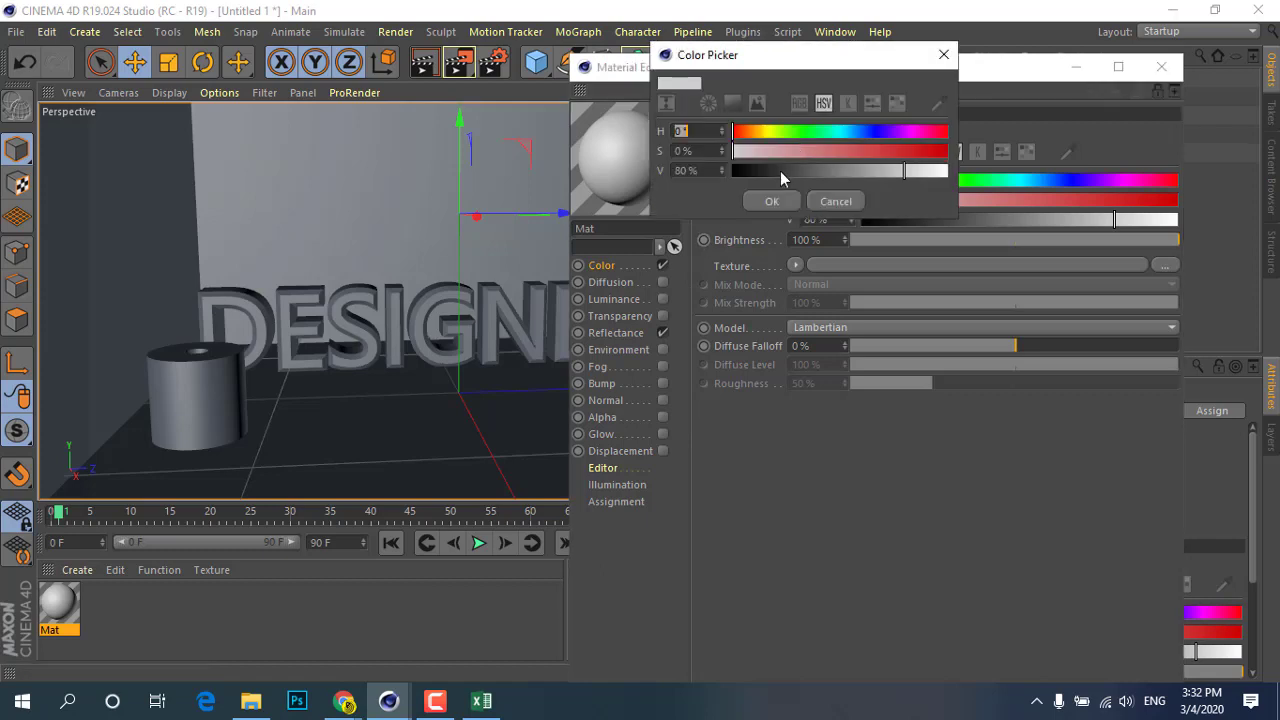
pyautogui.click(943, 134)
pyautogui.click(943, 150)
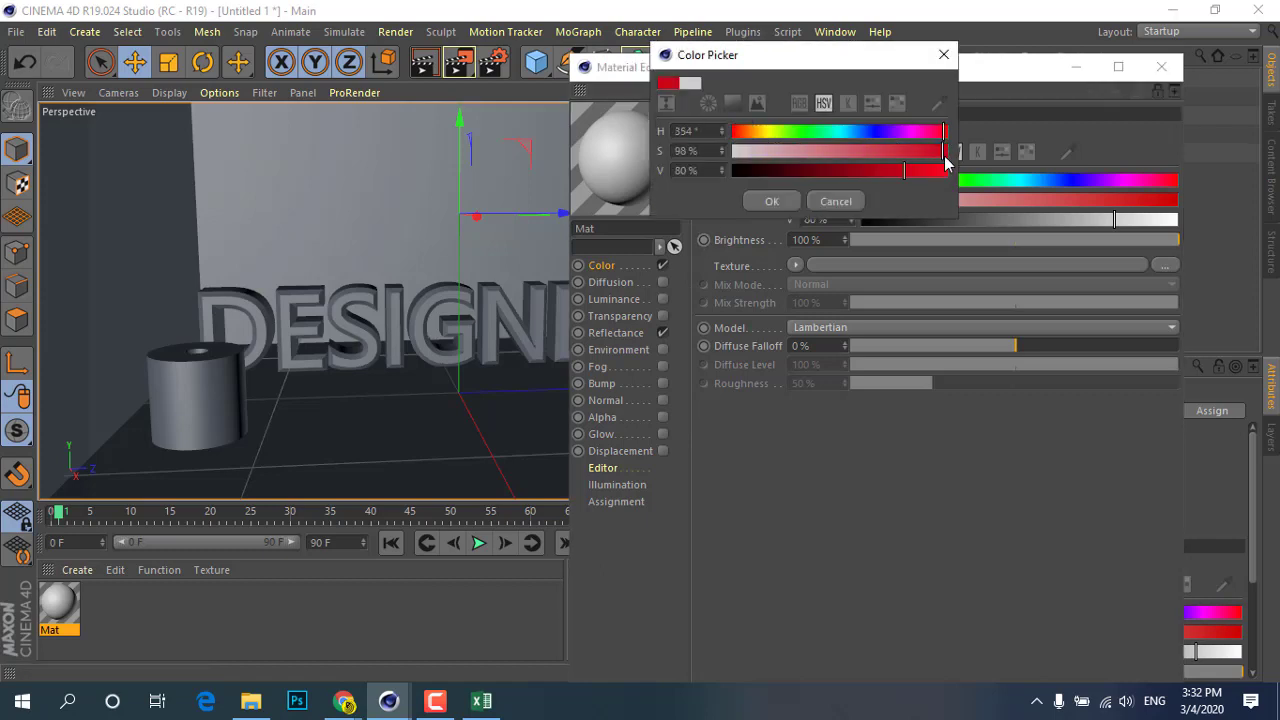
pyautogui.click(772, 201)
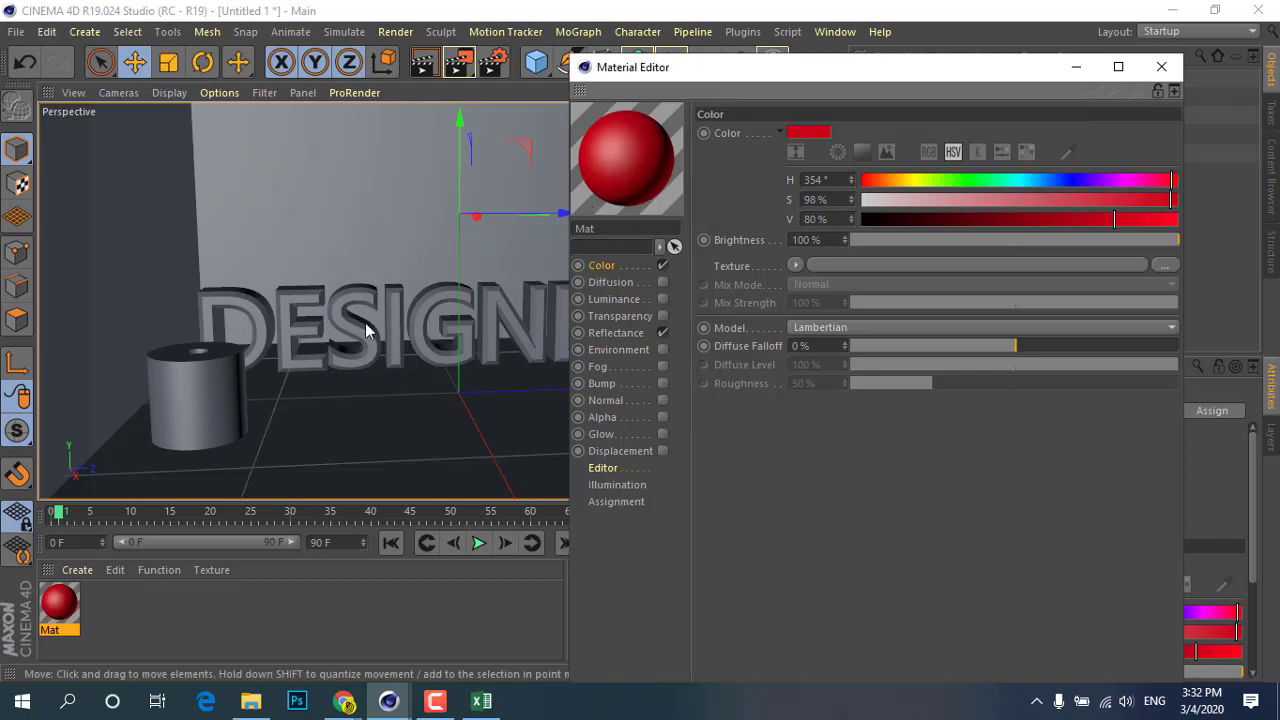
pyautogui.click(663, 266)
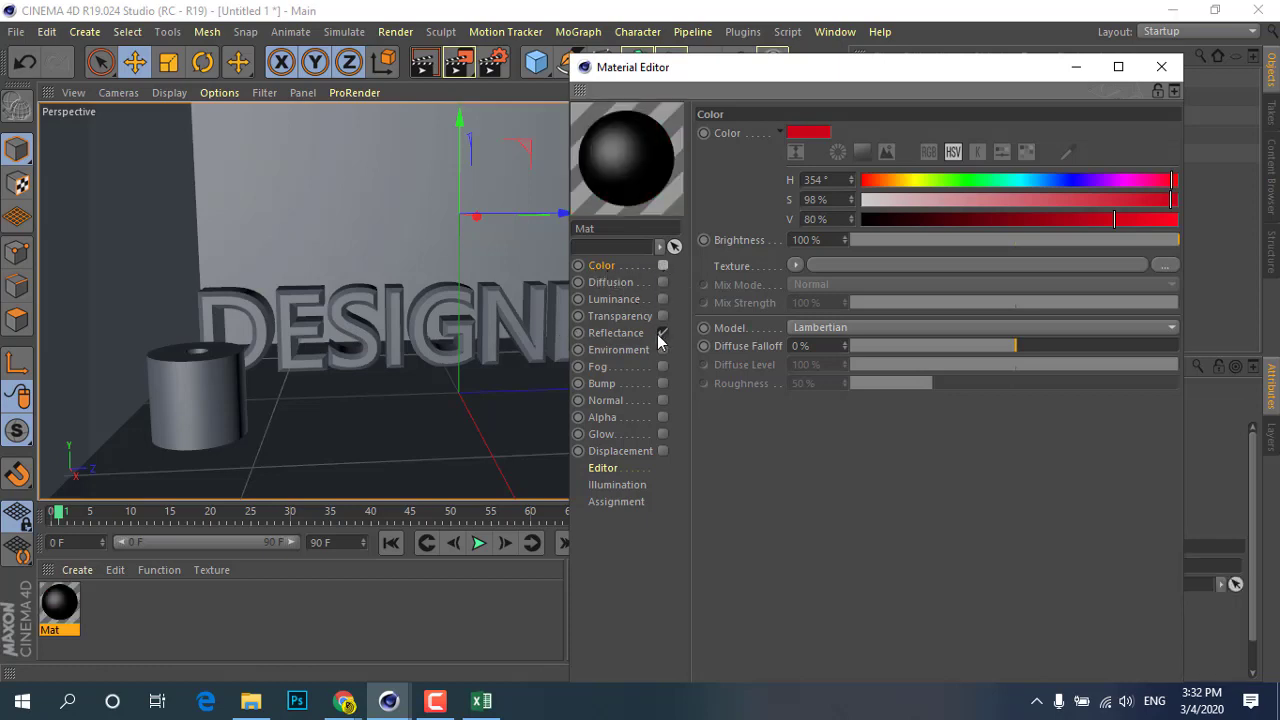
pyautogui.click(662, 333)
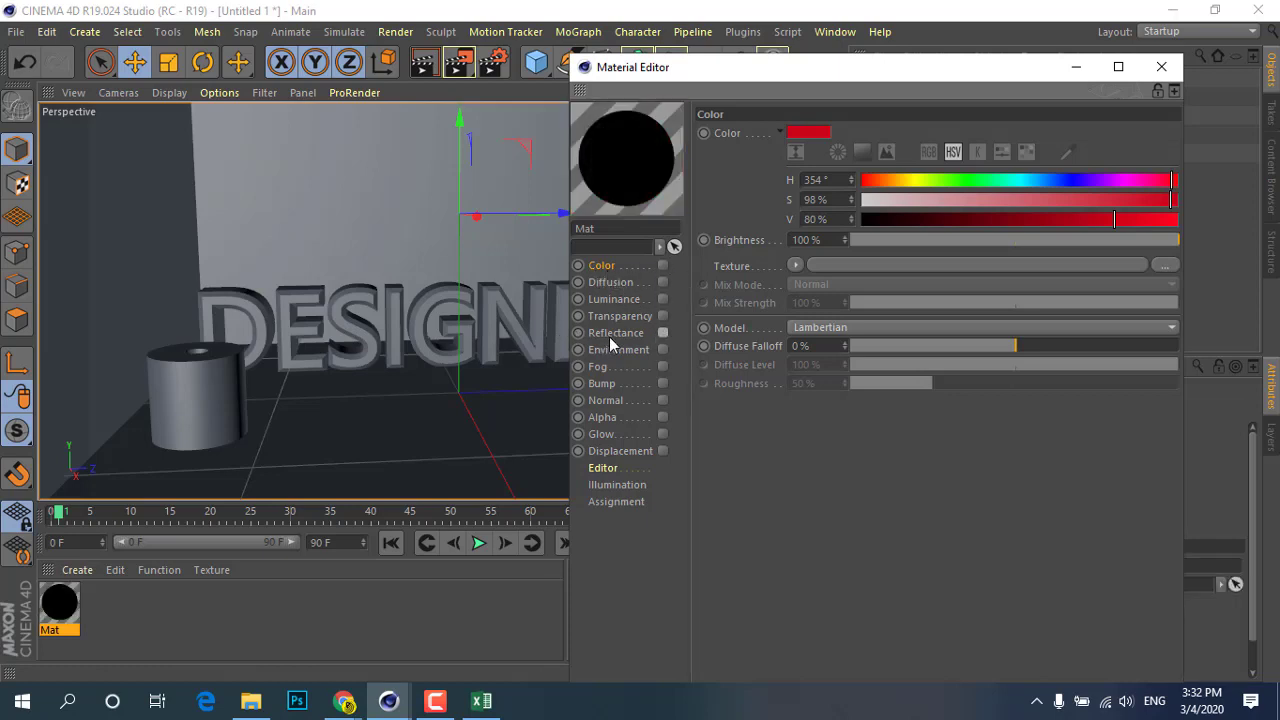
# Enable Mat's Luminance channel with colour H 114°, S 100%, V 100%
pyautogui.click(612, 299)
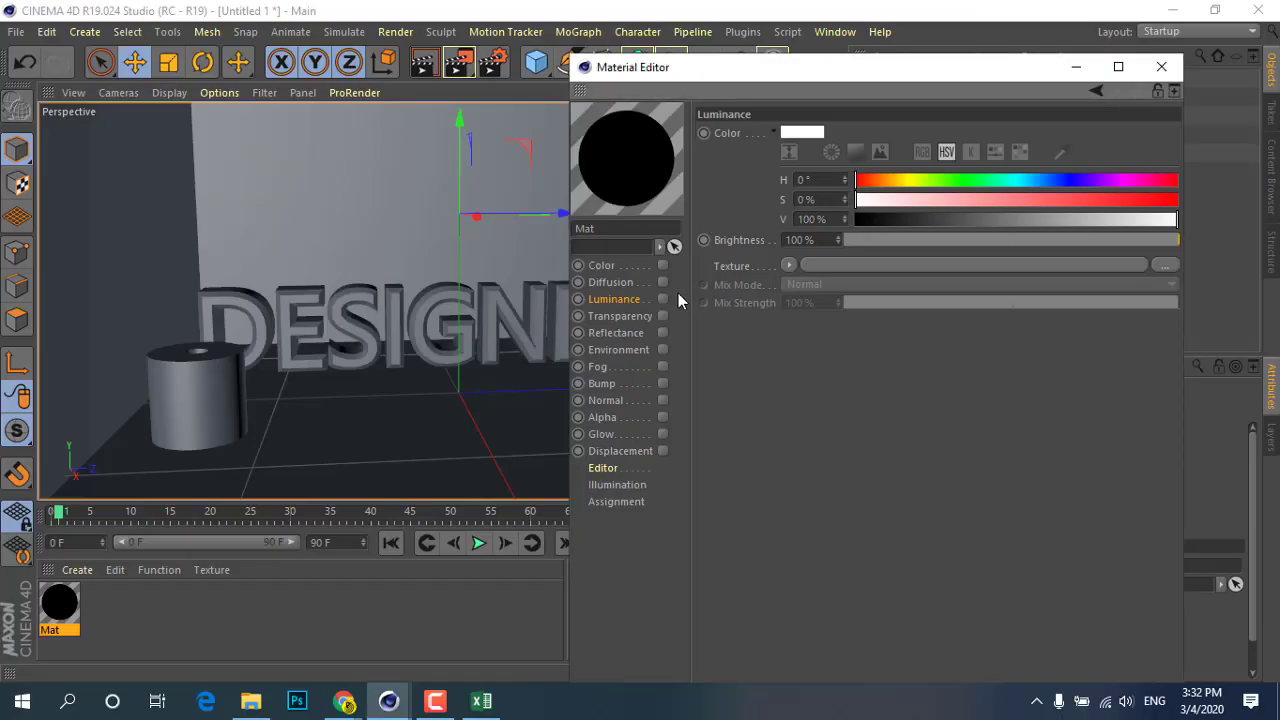
pyautogui.click(662, 298)
pyautogui.click(662, 299)
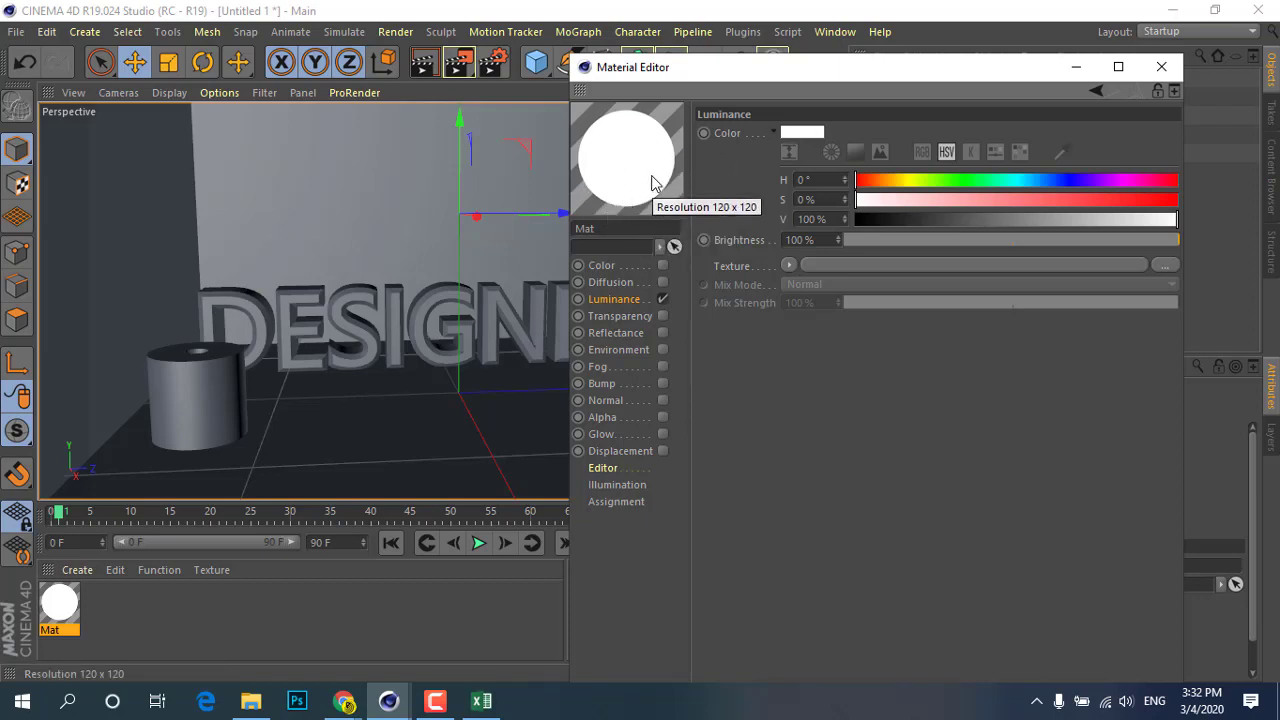
pyautogui.click(803, 130)
pyautogui.click(798, 130)
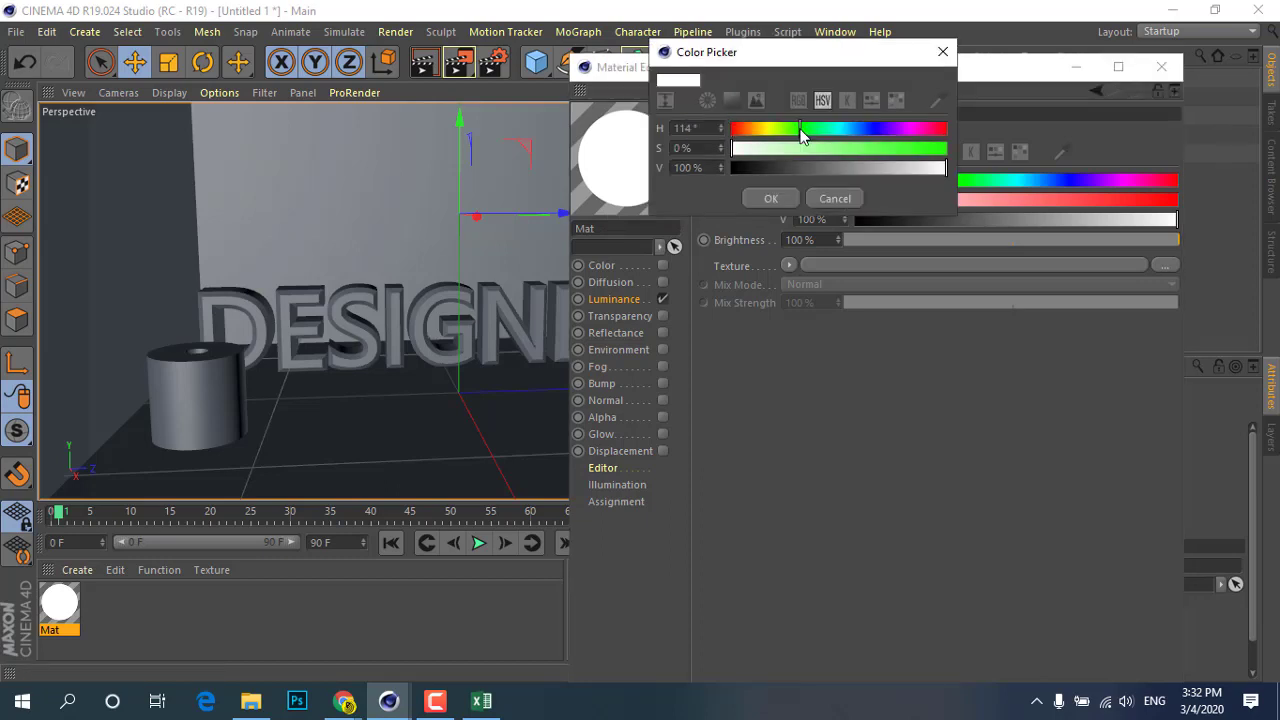
pyautogui.click(944, 150)
pyautogui.click(941, 167)
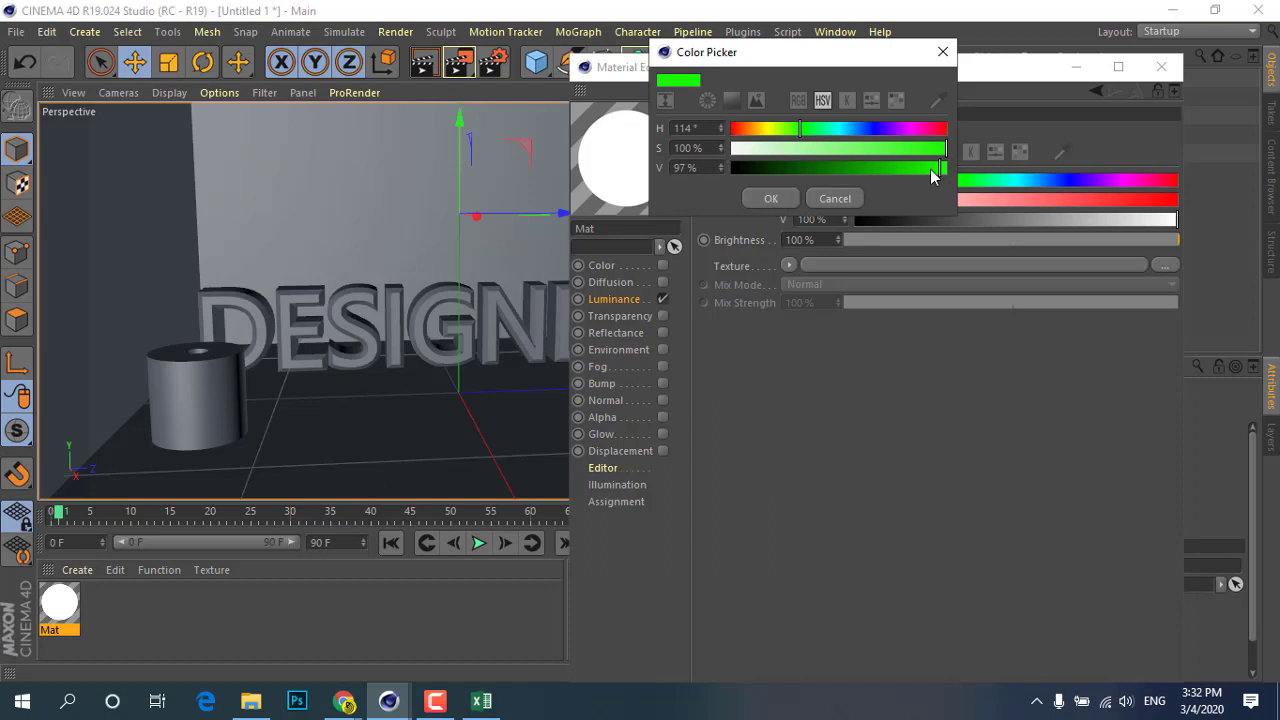
pyautogui.moveTo(931, 171); pyautogui.dragTo(951, 168)
pyautogui.click(770, 197)
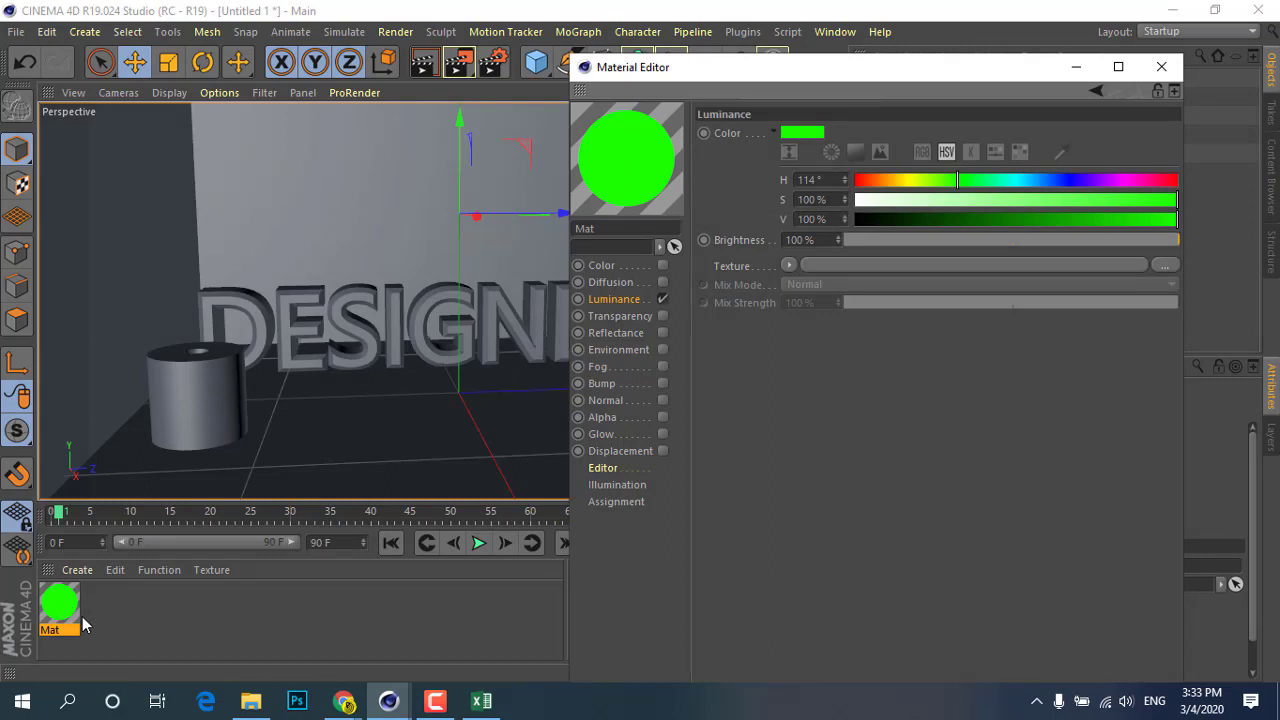
# Duplicate the green material as Mat.1 and change its luminance to red
pyautogui.keyDown('ctrl'); pyautogui.moveTo(84, 620); pyautogui.dragTo(125, 620); pyautogui.keyUp('ctrl')
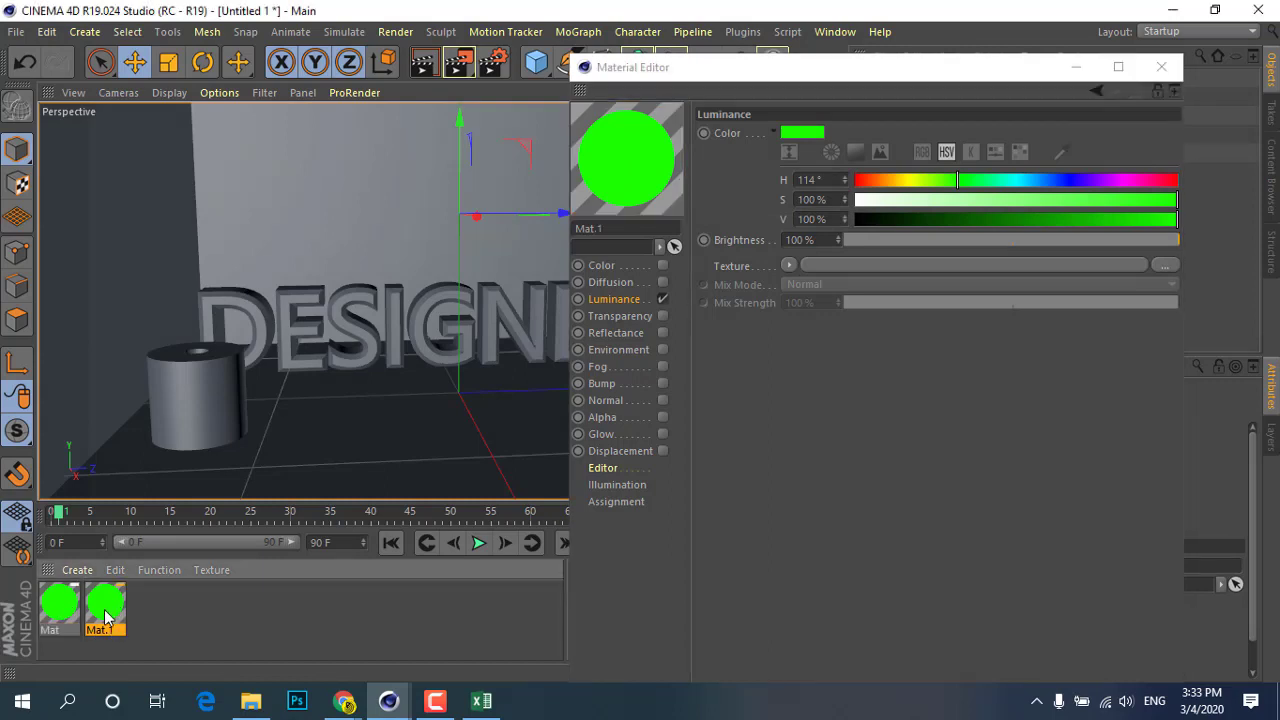
pyautogui.click(801, 134)
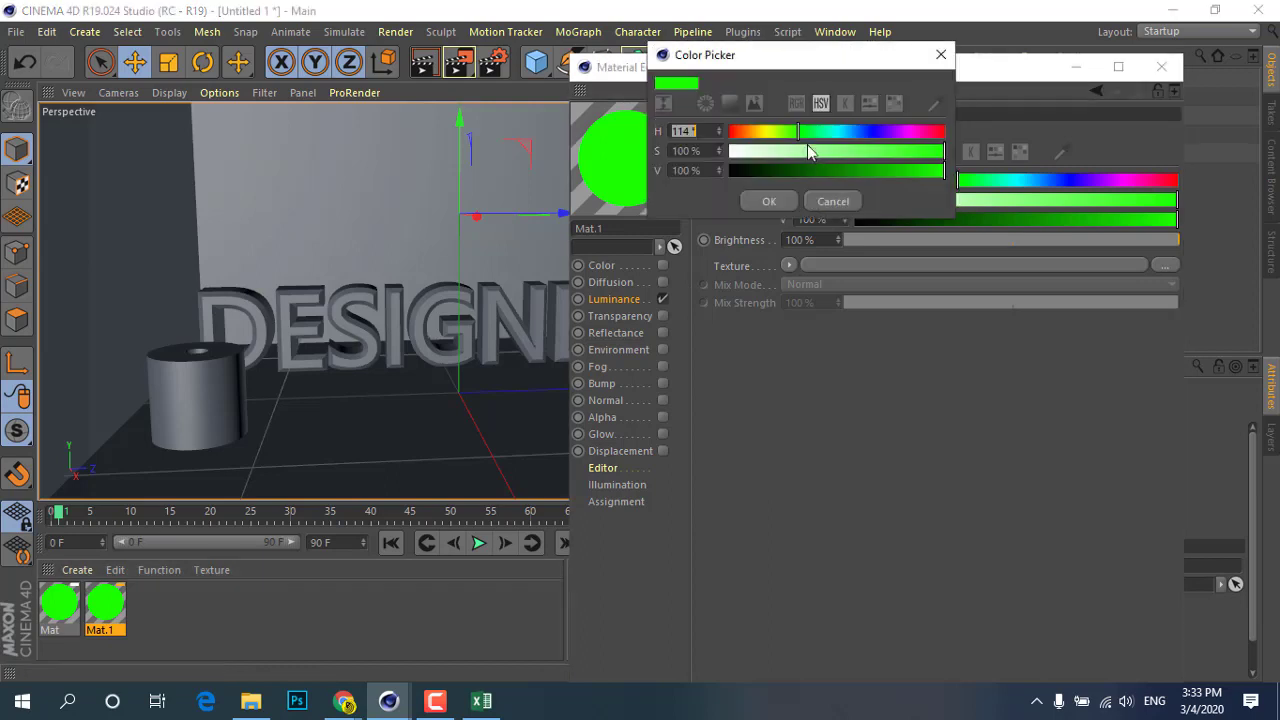
pyautogui.click(731, 132)
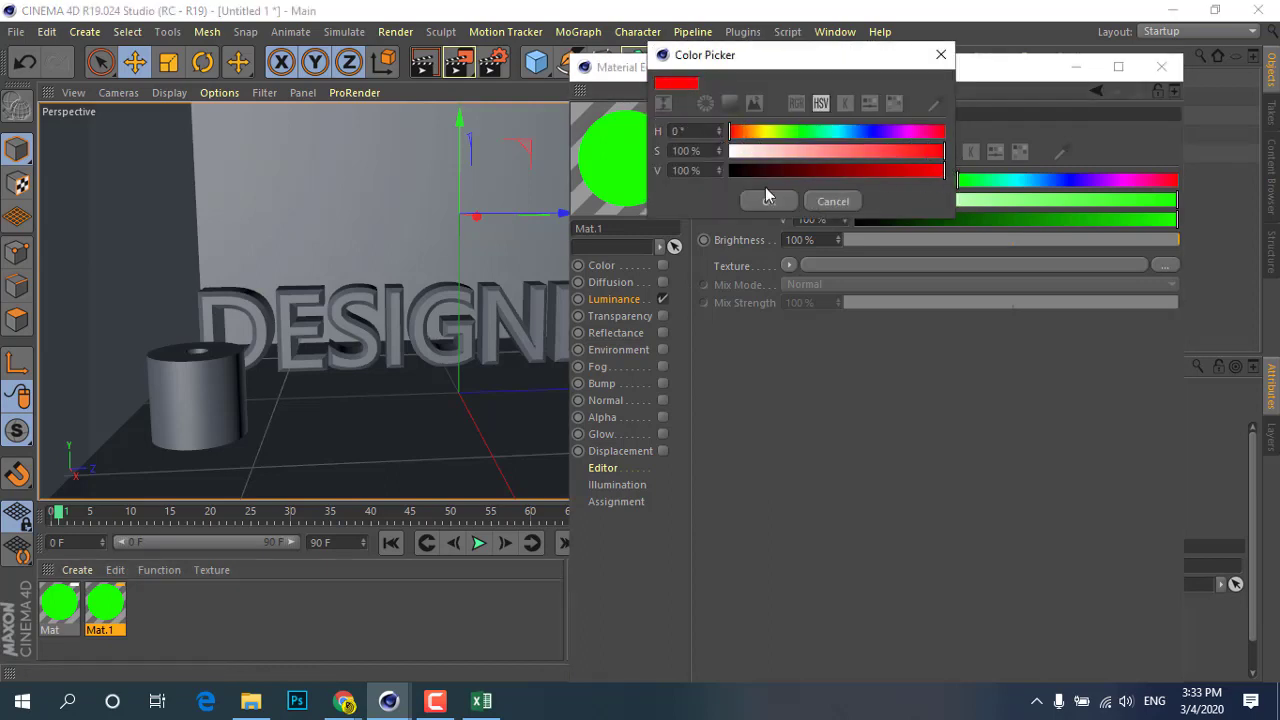
pyautogui.click(833, 201)
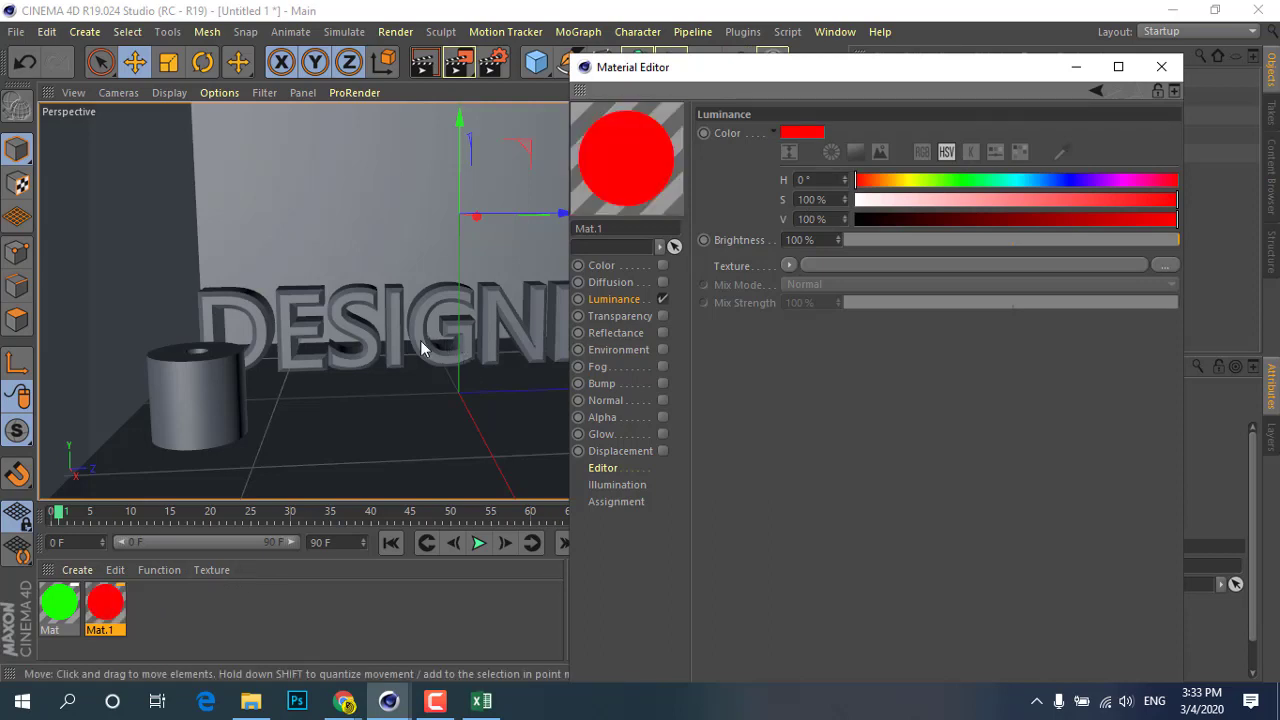
# Duplicate Mat.1 as Mat.2 and set its luminance hue to blue, 243°
pyautogui.keyDown('ctrl'); pyautogui.moveTo(108, 612); pyautogui.dragTo(160, 622); pyautogui.keyUp('ctrl')
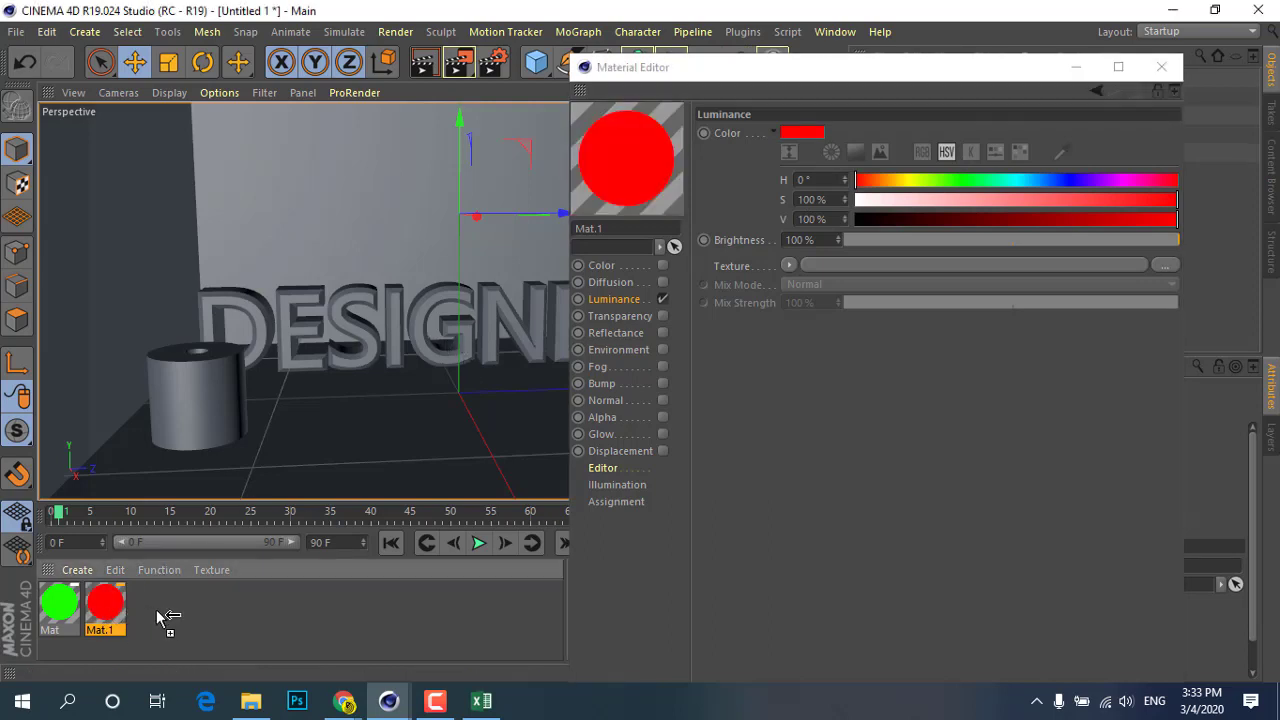
pyautogui.click(809, 136)
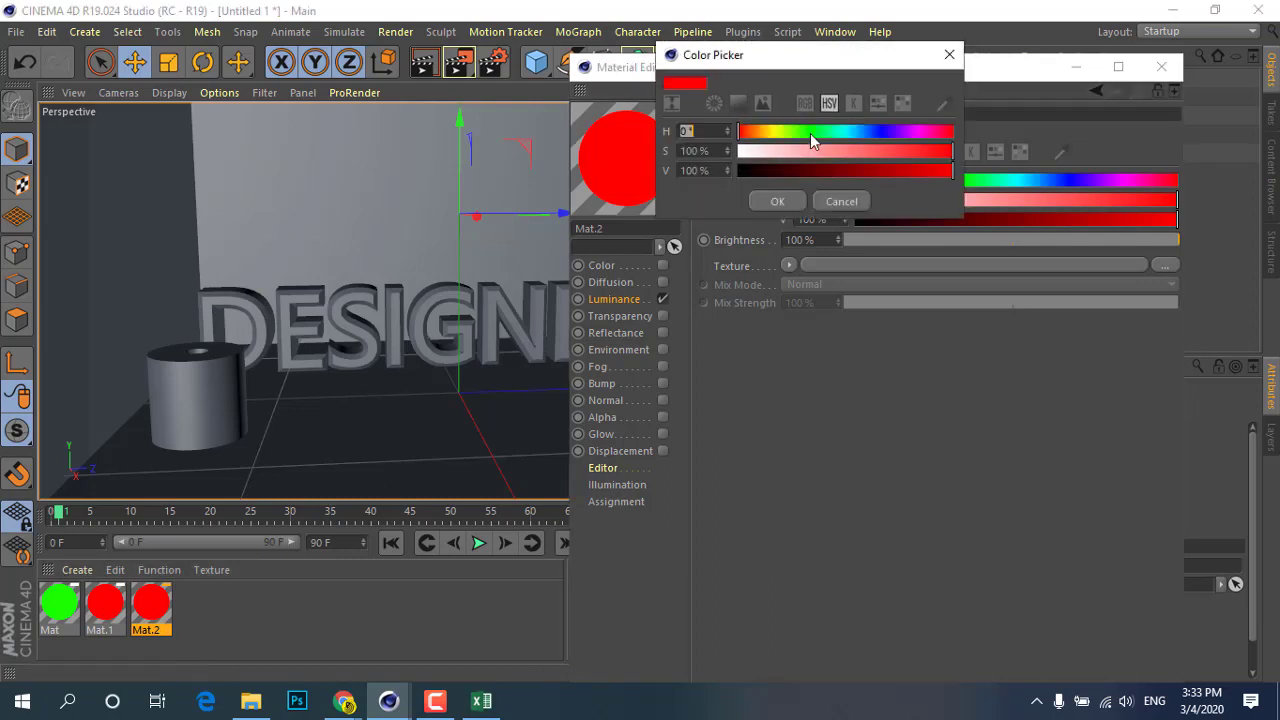
pyautogui.click(883, 130)
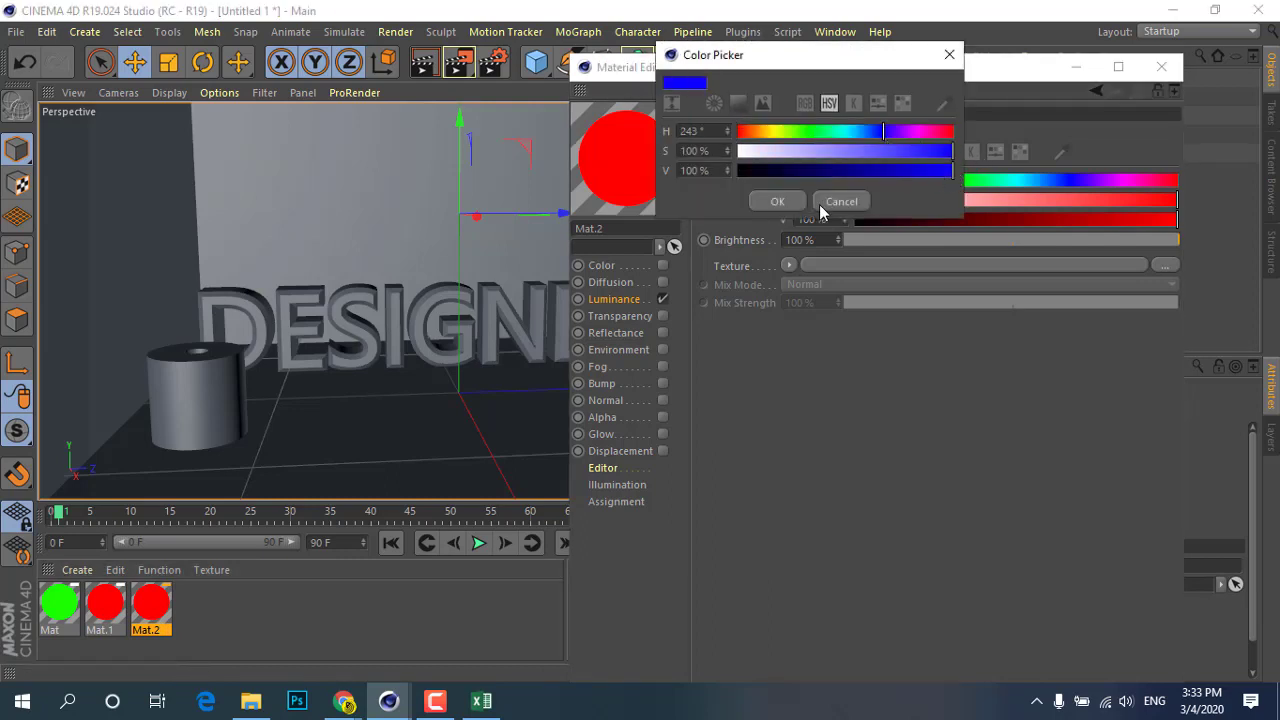
pyautogui.click(777, 201)
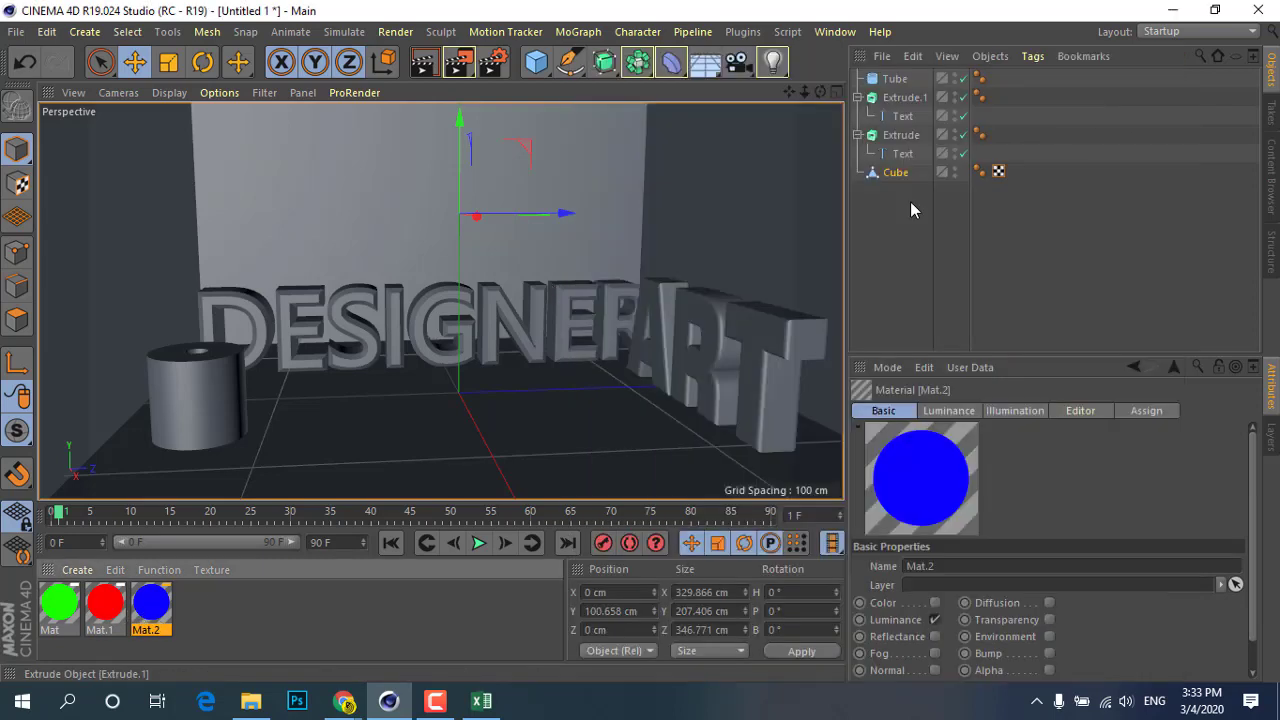
# Apply green Mat to the tube, red Mat.1 to ART and blue Mat.2 to DESIGNER
pyautogui.click(1161, 66)
pyautogui.moveTo(62, 606)
pyautogui.mouseDown()
pyautogui.moveTo(175, 465)
pyautogui.moveTo(185, 422)
pyautogui.mouseUp()
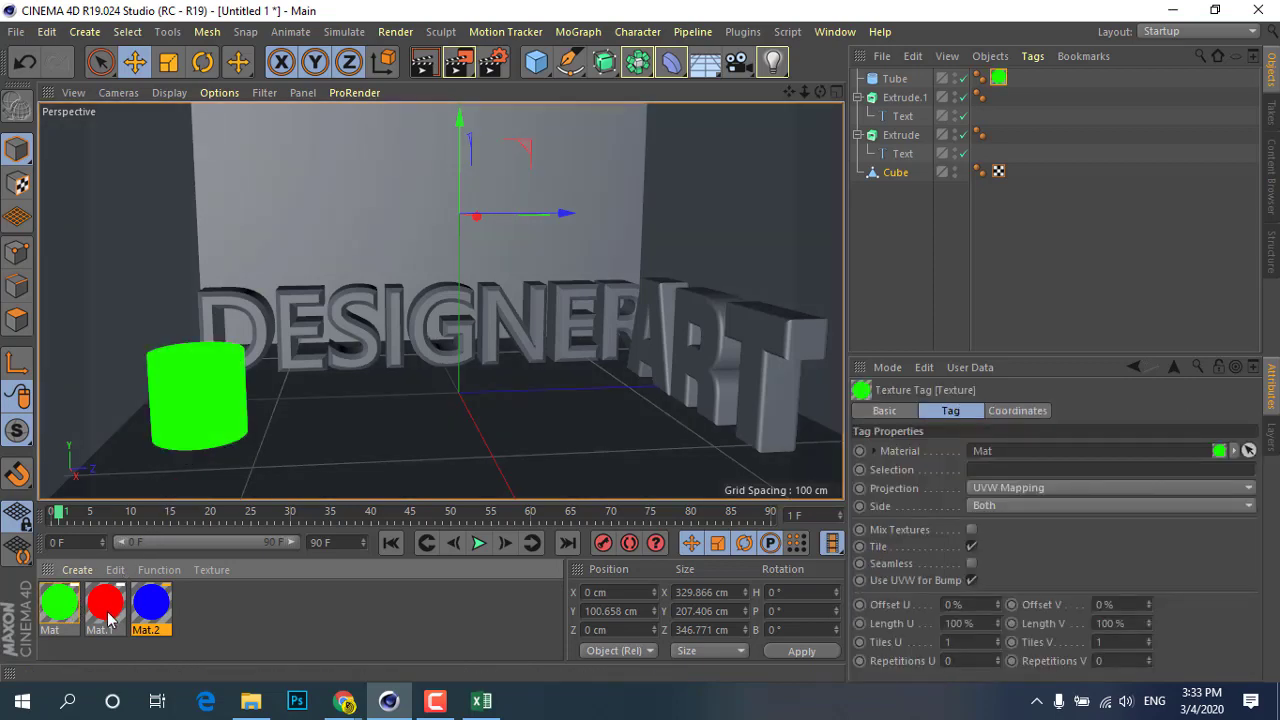
pyautogui.moveTo(110, 618); pyautogui.dragTo(766, 397)
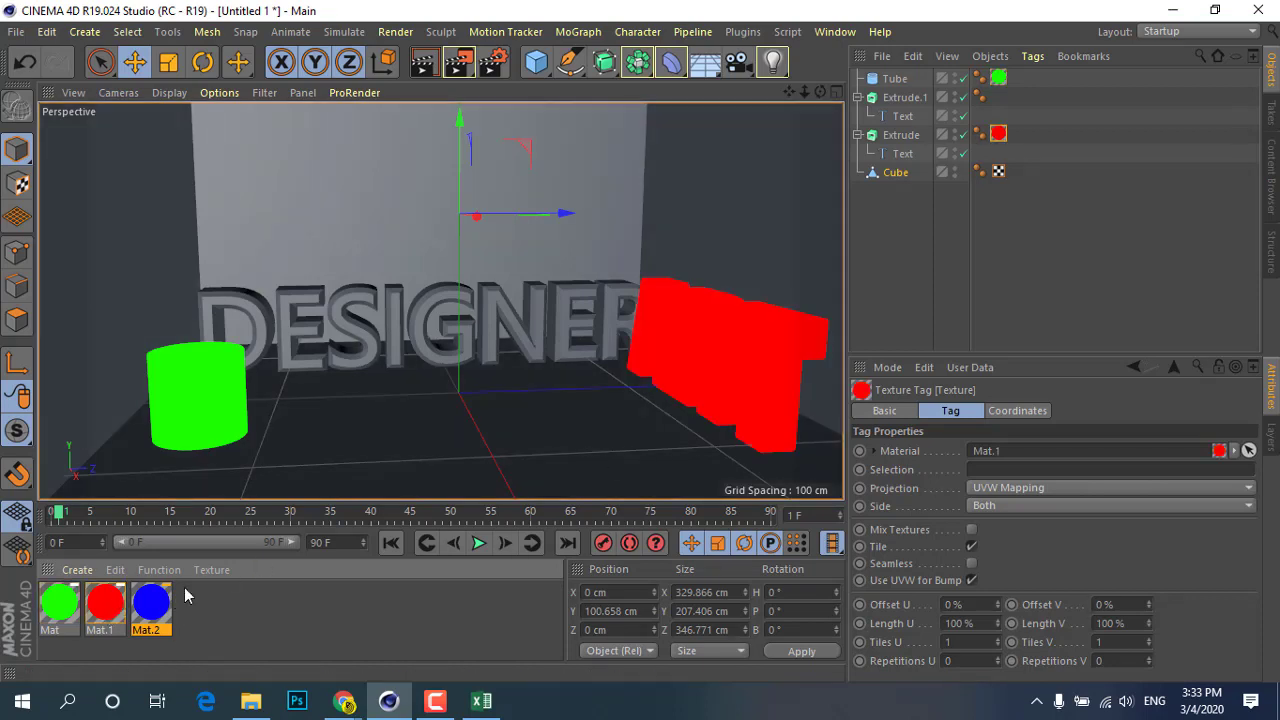
pyautogui.moveTo(145, 612); pyautogui.dragTo(397, 336)
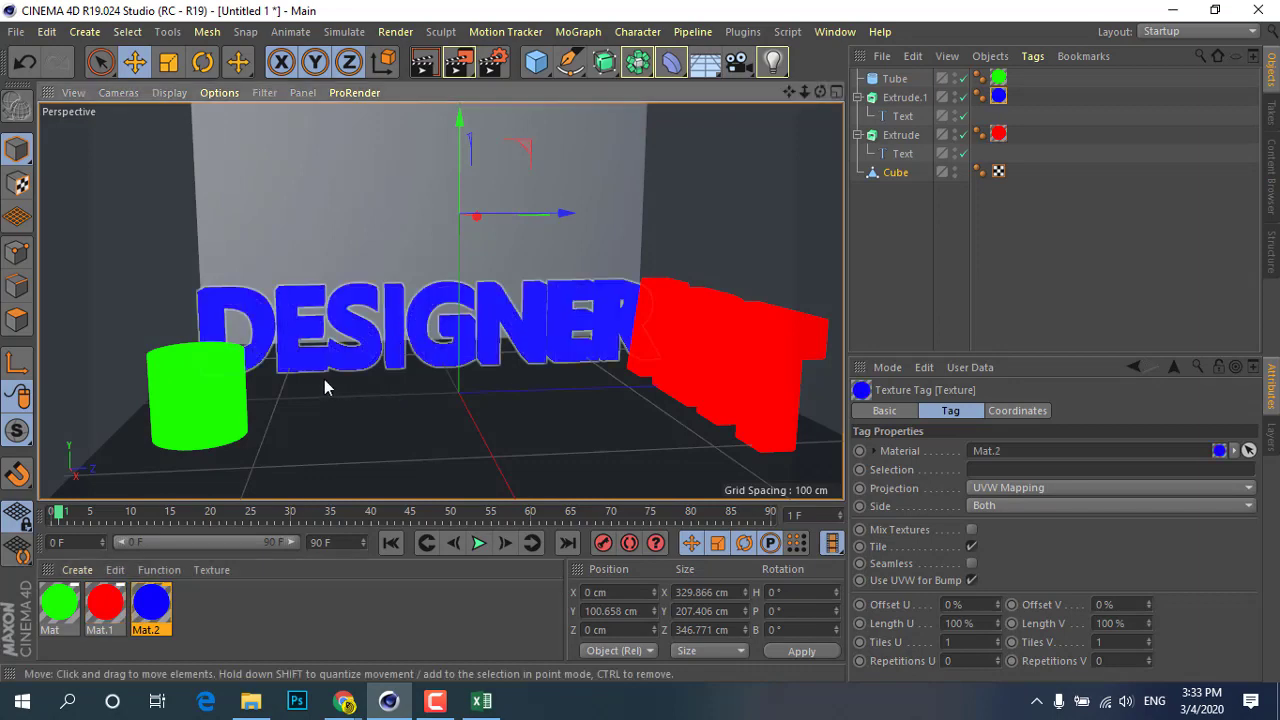
pyautogui.keyDown('alt'); pyautogui.moveTo(324, 379); pyautogui.dragTo(523, 400); pyautogui.keyUp('alt')
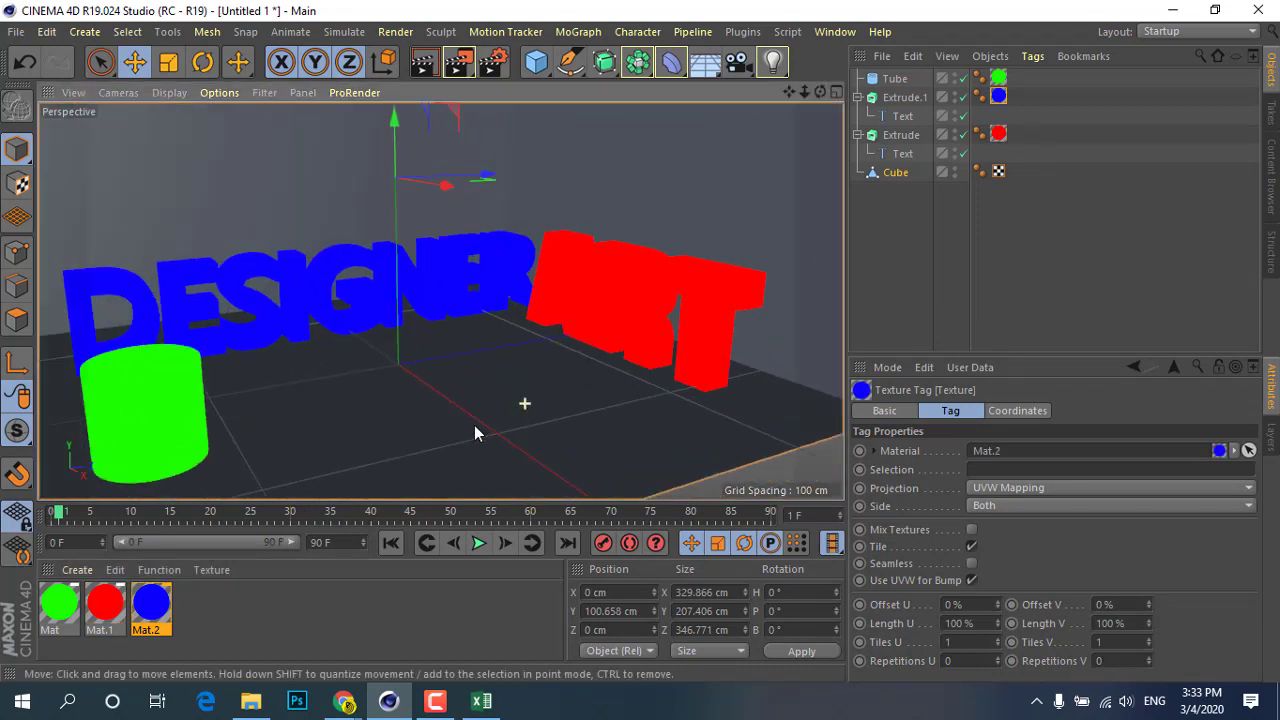
pyautogui.scroll(2, 290, 410)
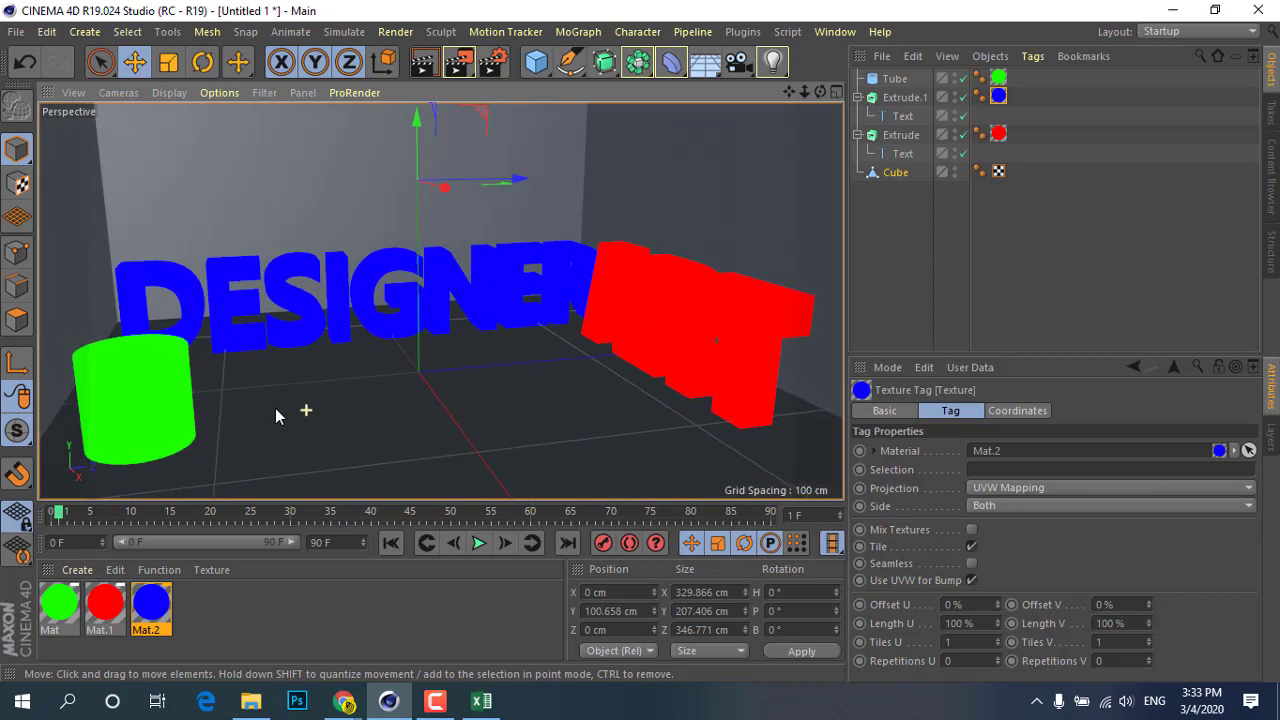
# Render a preview of the glowing scene in the viewport, then bring up the light types
pyautogui.click(422, 62)
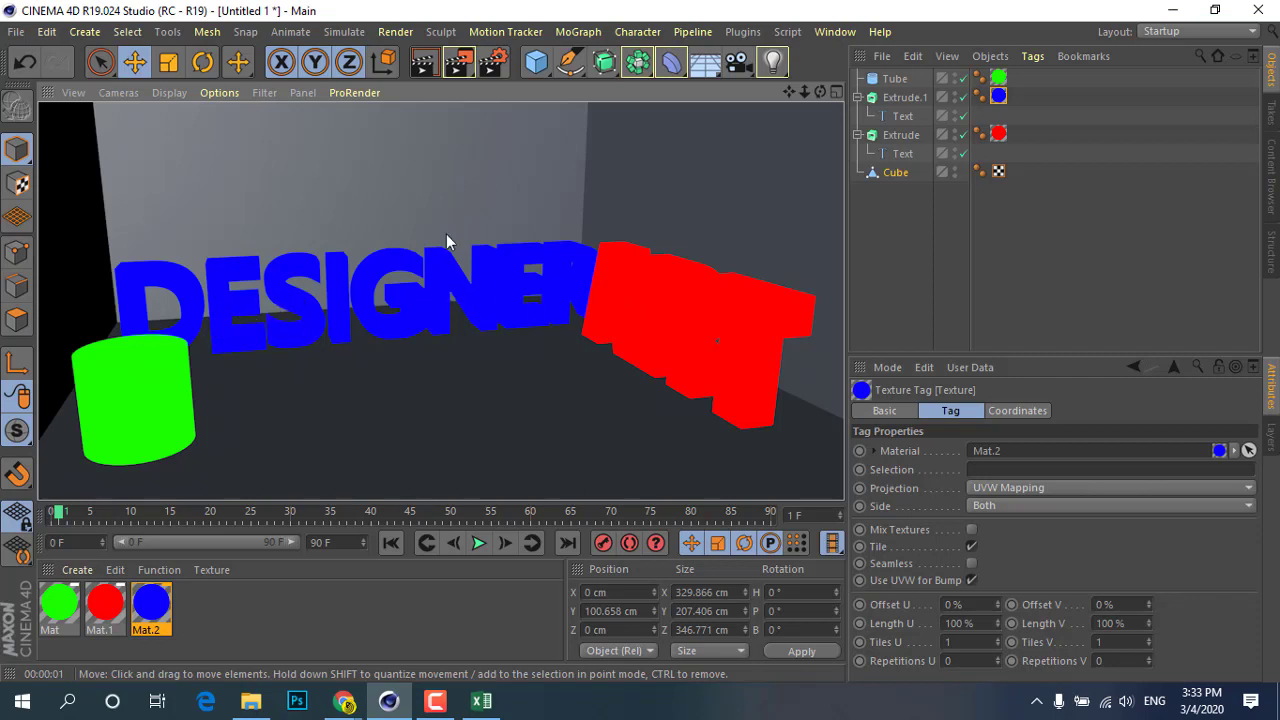
pyautogui.click(779, 68)
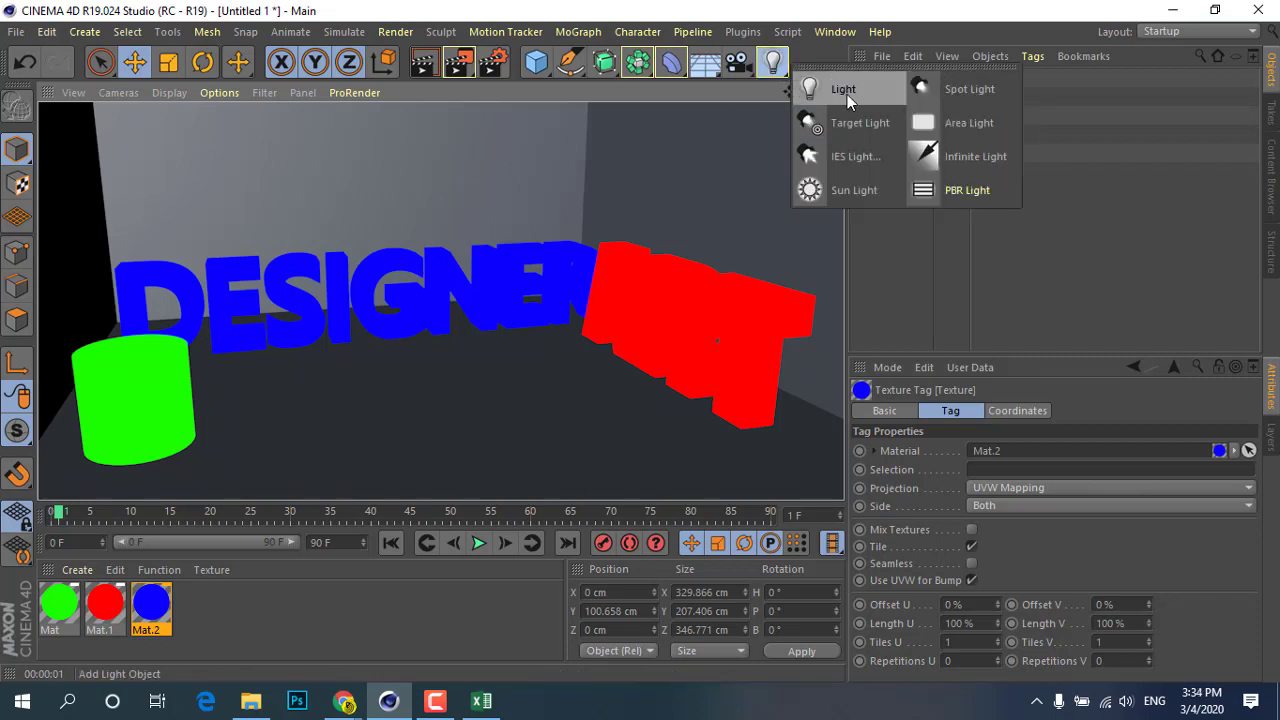
# Add an omni light and raise it to about Y 120 cm above the floor
pyautogui.click(847, 94)
pyautogui.scroll(-3, 540, 290)
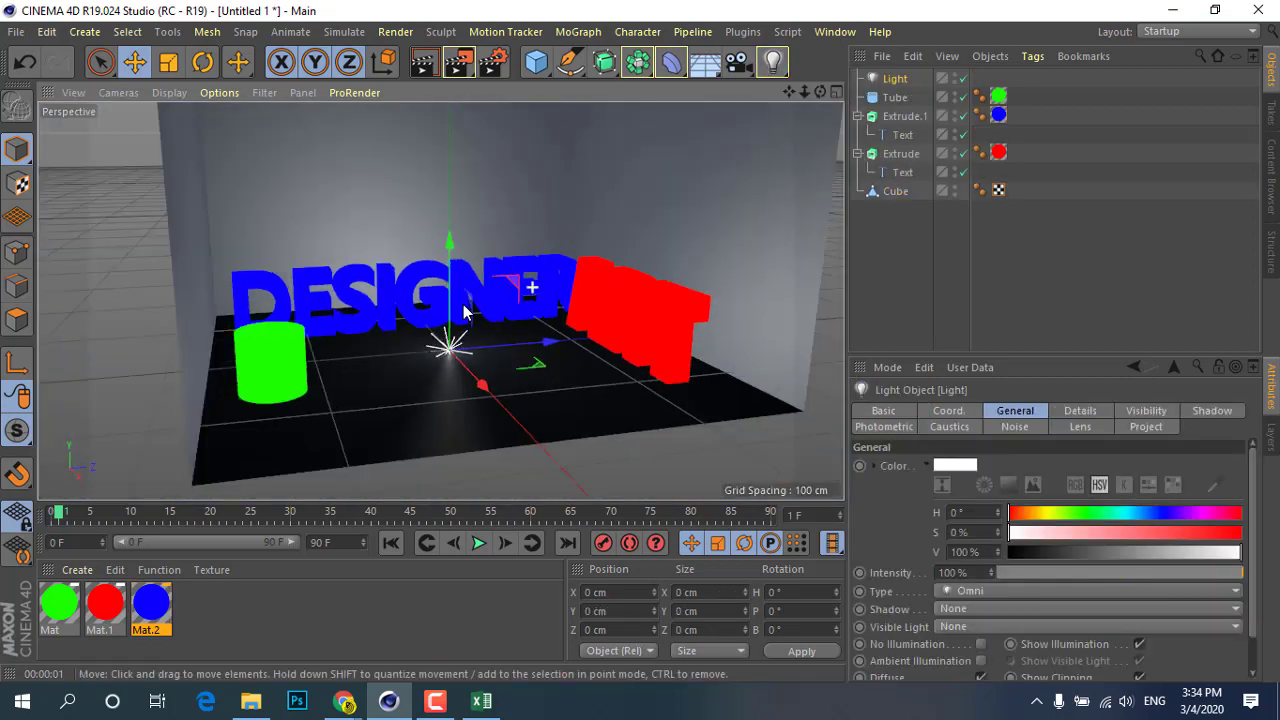
pyautogui.moveTo(452, 252)
pyautogui.mouseDown()
pyautogui.moveTo(491, 120)
pyautogui.moveTo(491, 40)
pyautogui.moveTo(491, 131)
pyautogui.mouseUp()
# Orbit to face the DESIGNER text and render a viewport preview lit by the new light
pyautogui.moveTo(367, 402)
pyautogui.keyDown('alt'); pyautogui.mouseDown()
pyautogui.moveTo(449, 363)
pyautogui.moveTo(482, 425)
pyautogui.moveTo(497, 428)
pyautogui.moveTo(487, 398)
pyautogui.mouseUp(); pyautogui.keyUp('alt')
pyautogui.scroll(5, 401, 382)
pyautogui.scroll(-2, 398, 384)
pyautogui.scroll(3, 487, 398)
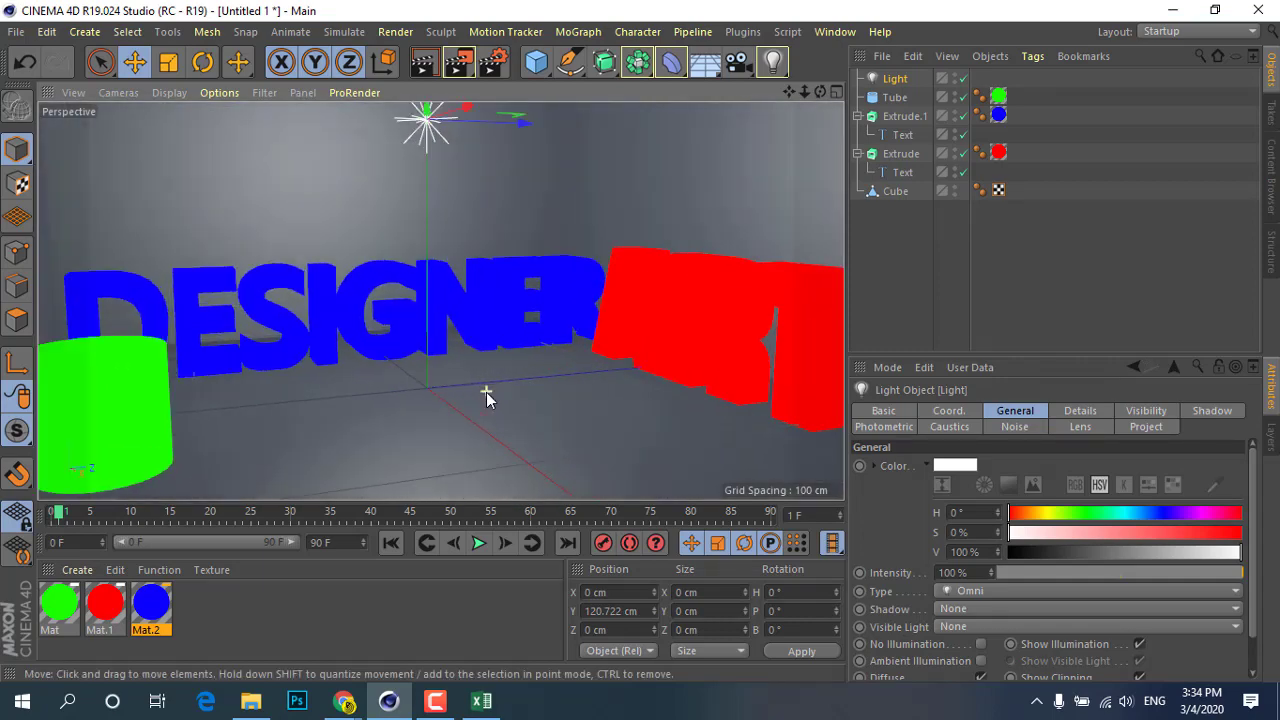
pyautogui.click(422, 62)
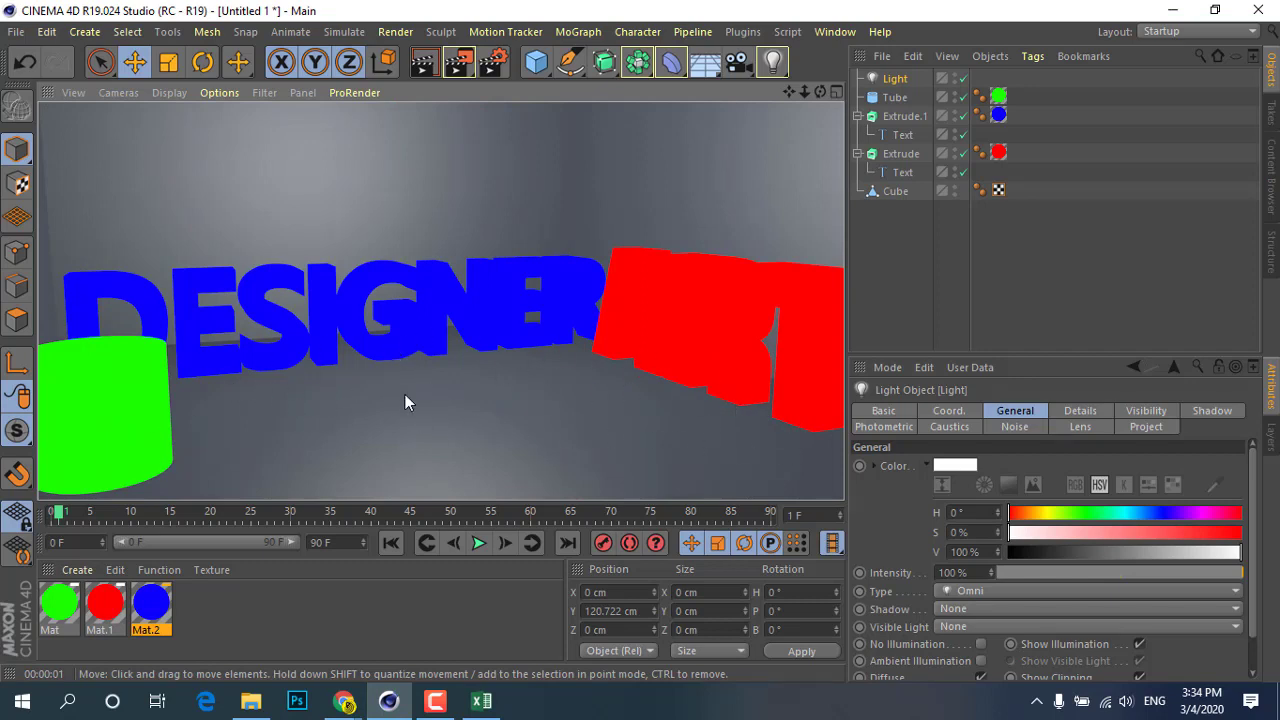
pyautogui.scroll(-2, 407, 399)
pyautogui.scroll(-3, 408, 399)
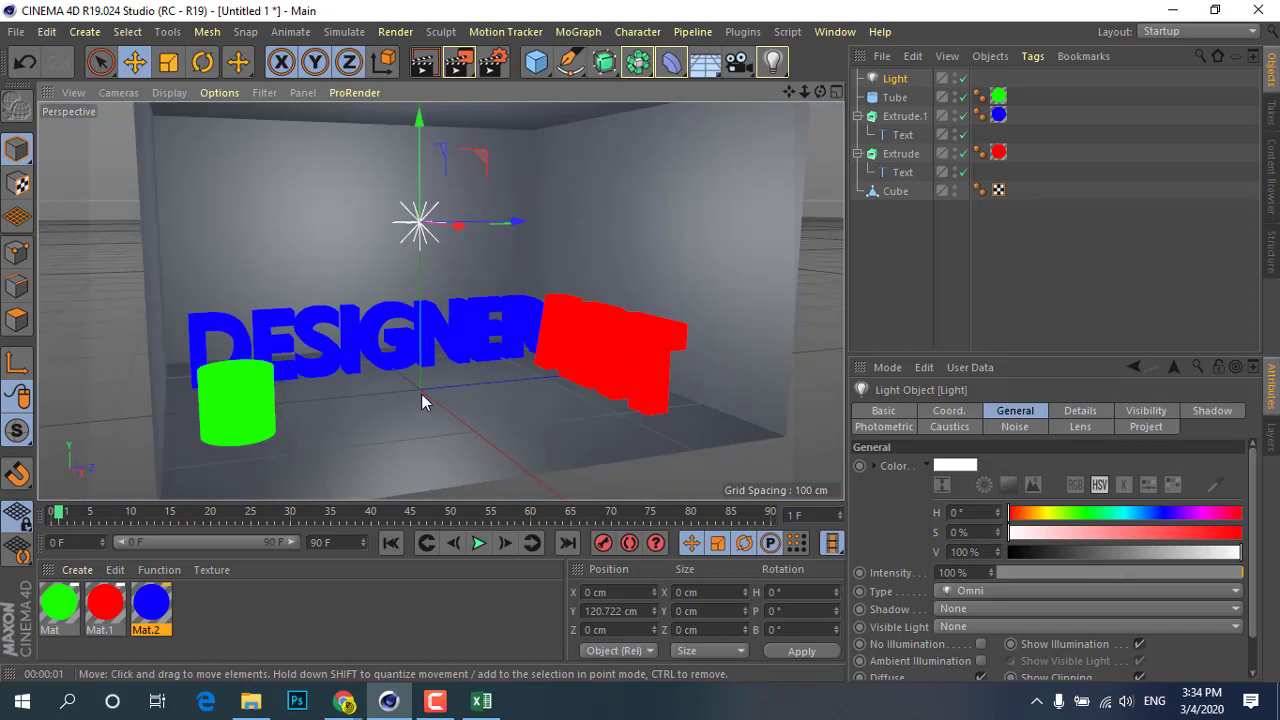
# Add the Global Illumination effect in the render settings
pyautogui.click(432, 400)
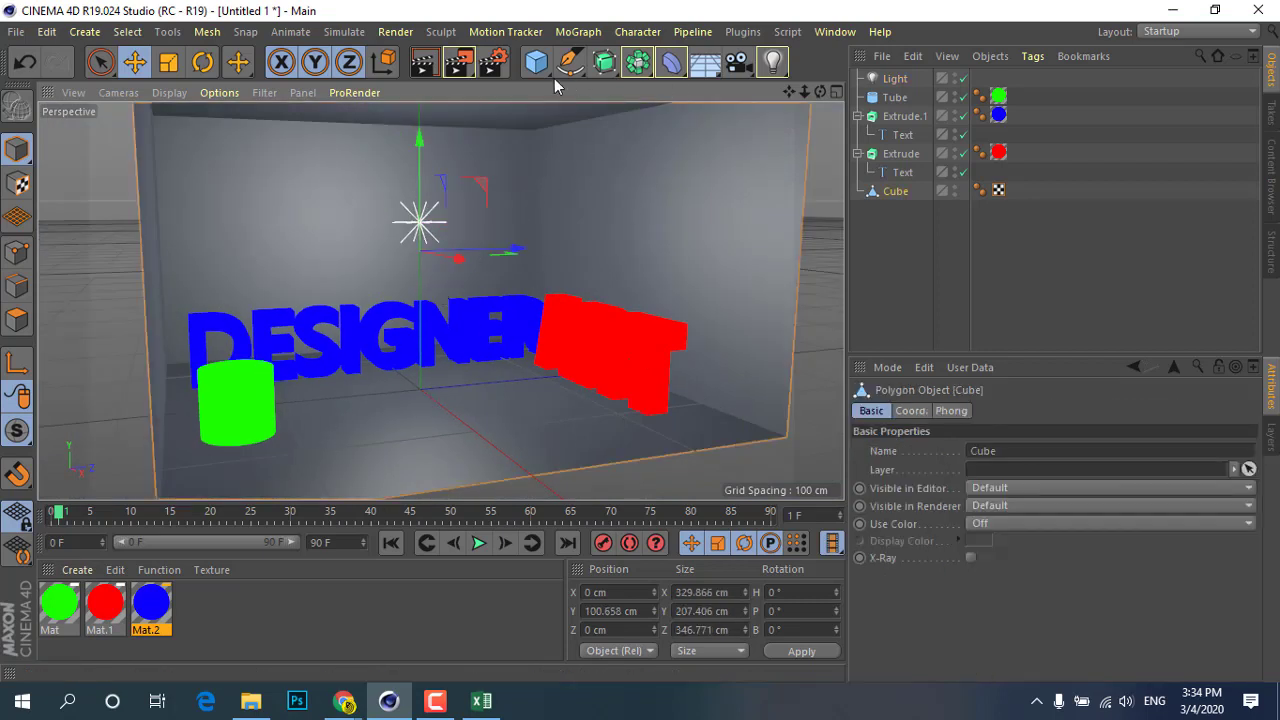
pyautogui.click(498, 70)
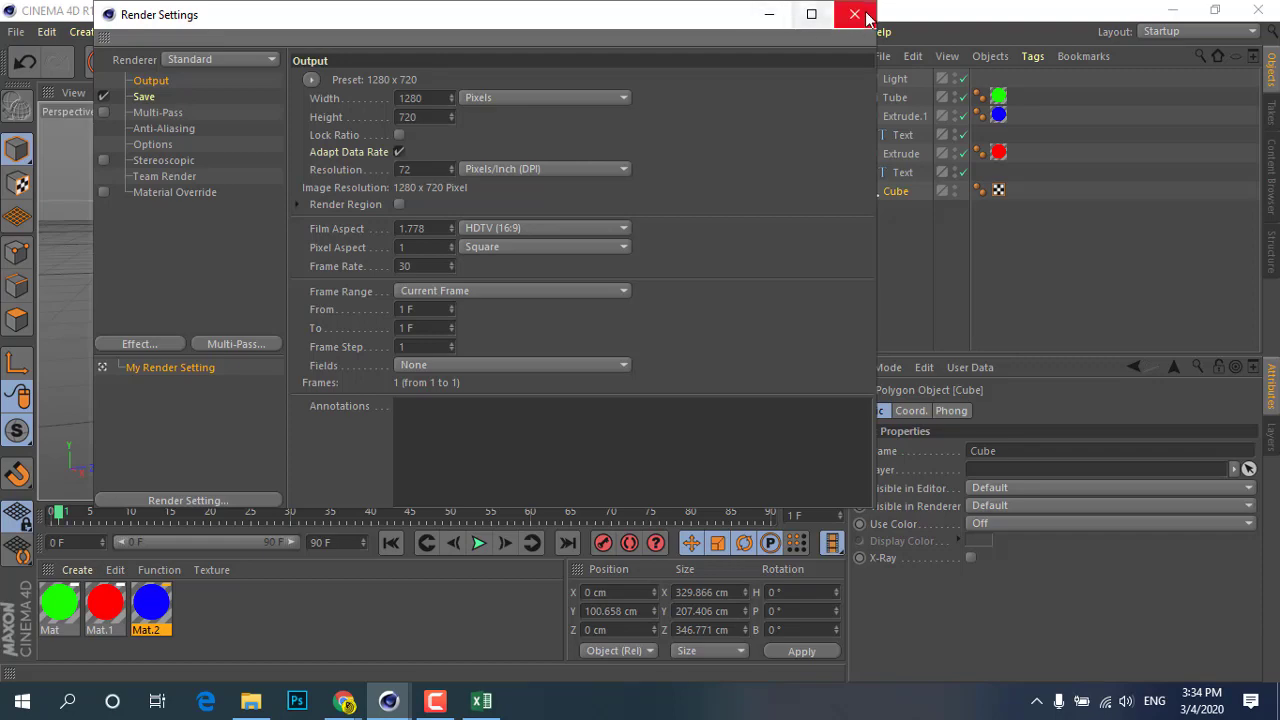
pyautogui.click(848, 14)
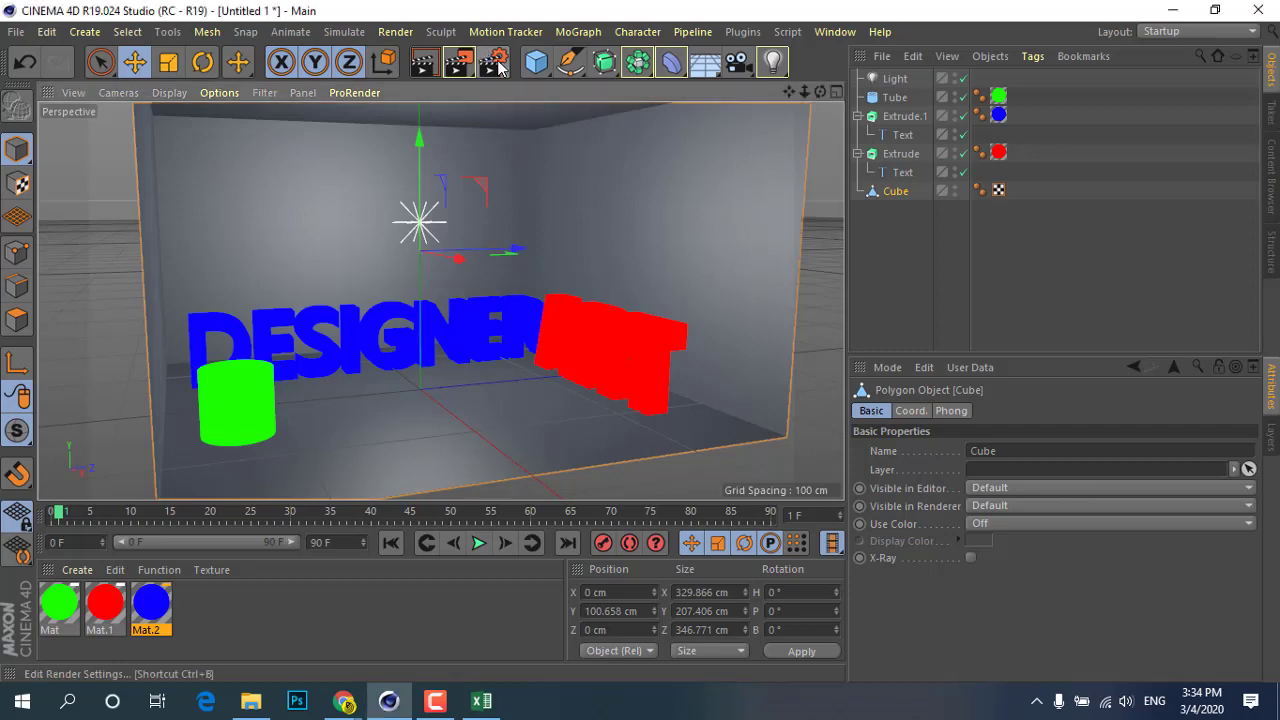
pyautogui.click(505, 60)
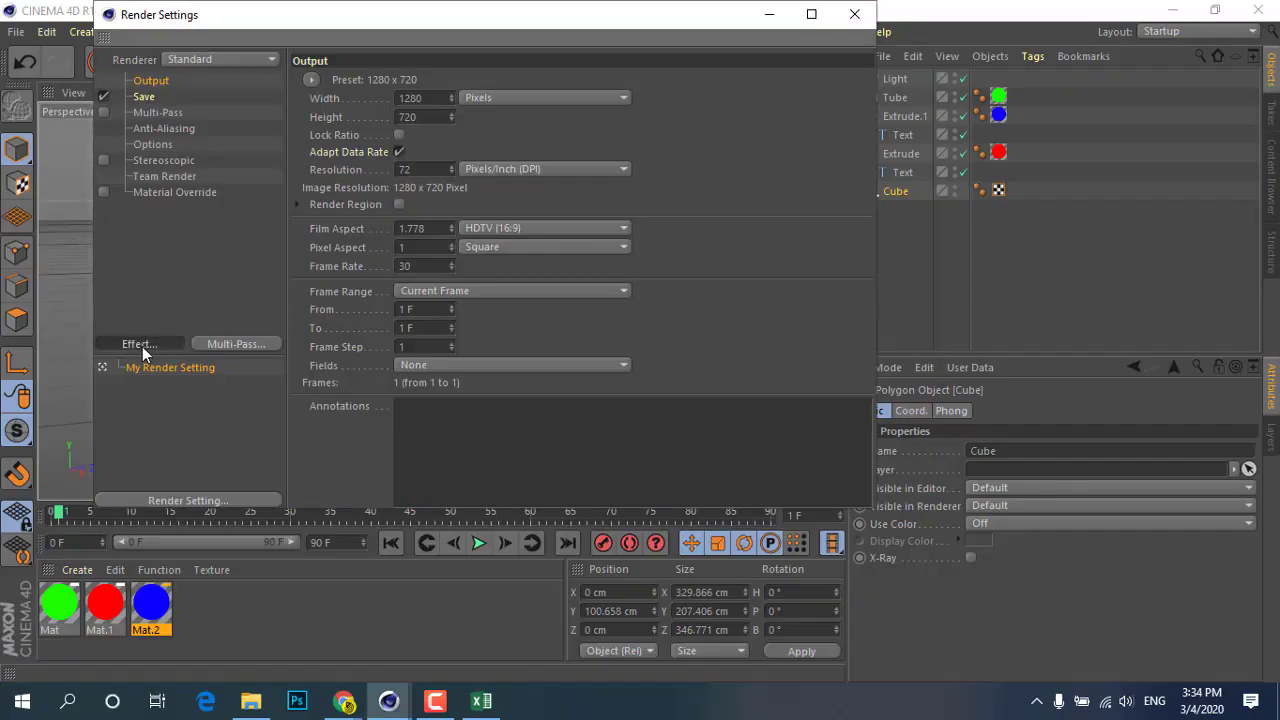
pyautogui.click(142, 346)
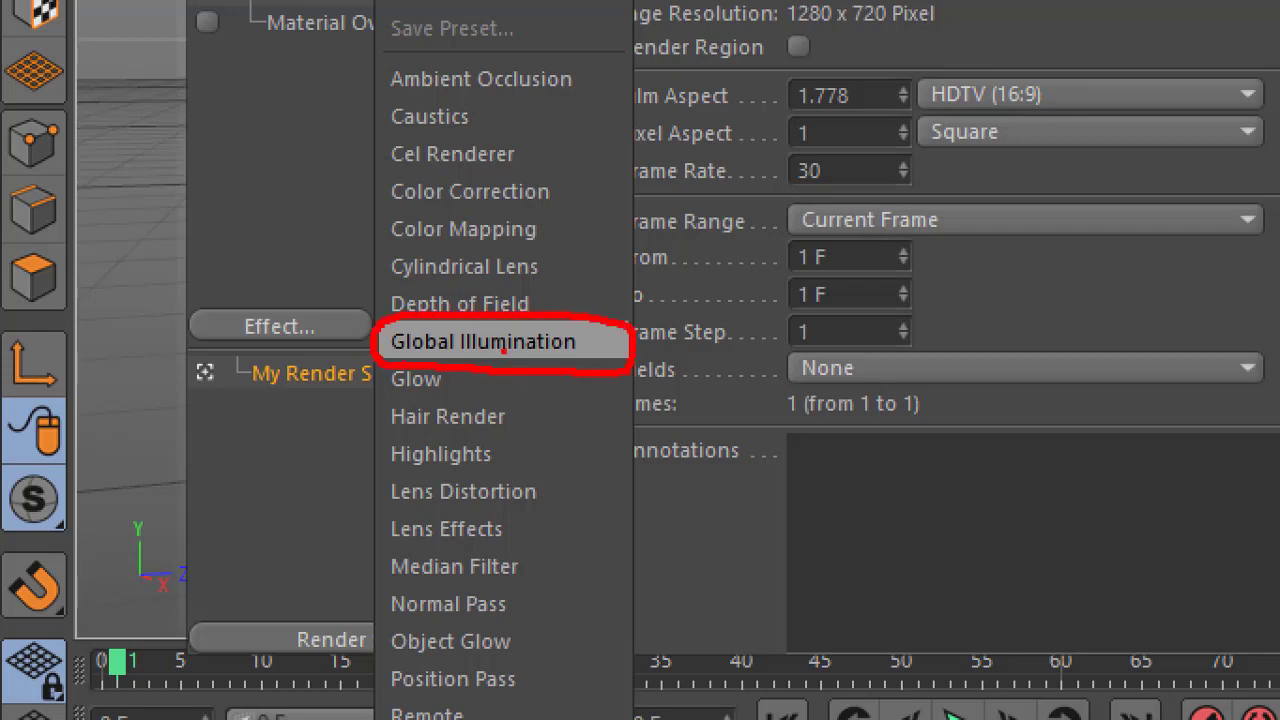
pyautogui.click(483, 341)
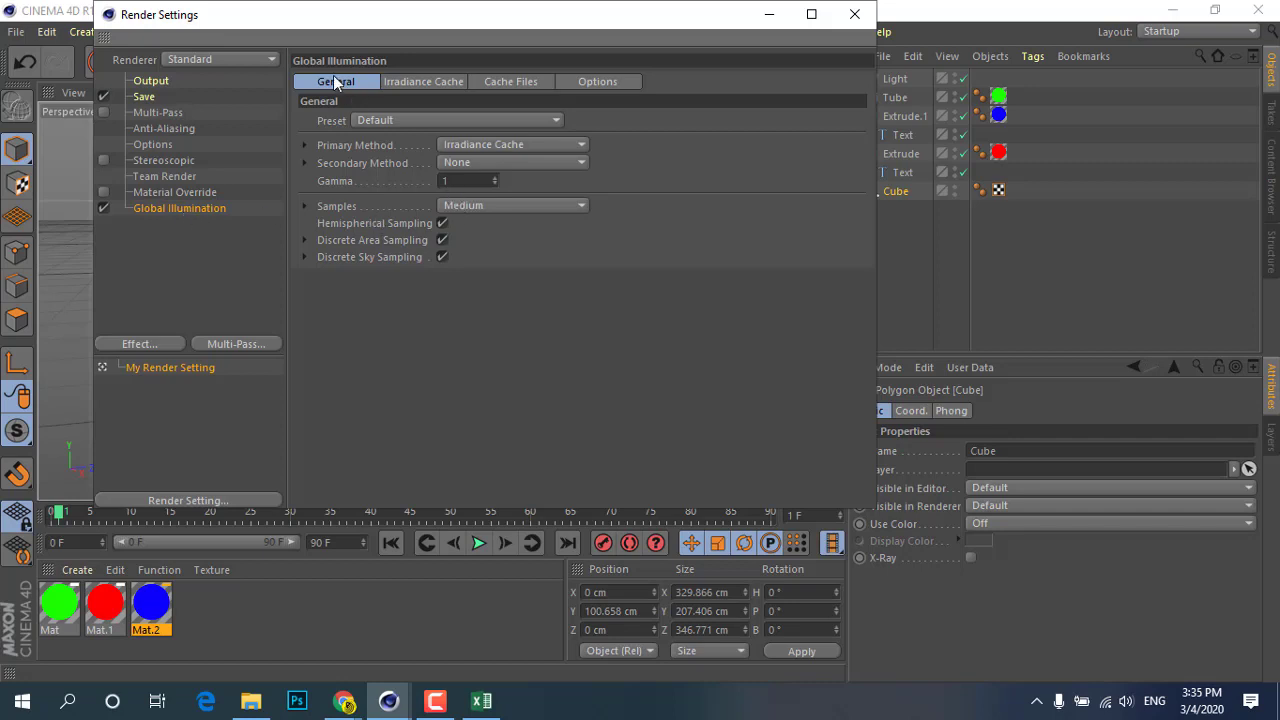
# Review the GI tabs, keeping Irradiance Cache with Medium samples, then close the settings
pyautogui.click(420, 85)
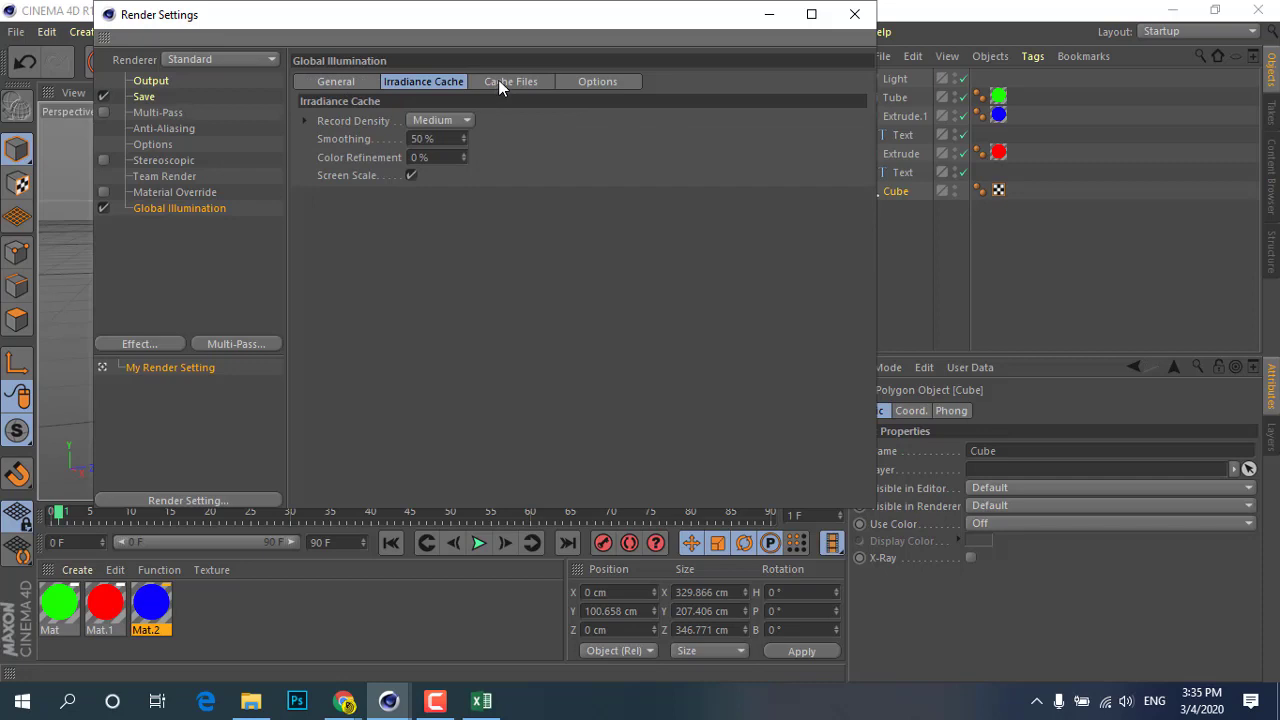
pyautogui.click(498, 81)
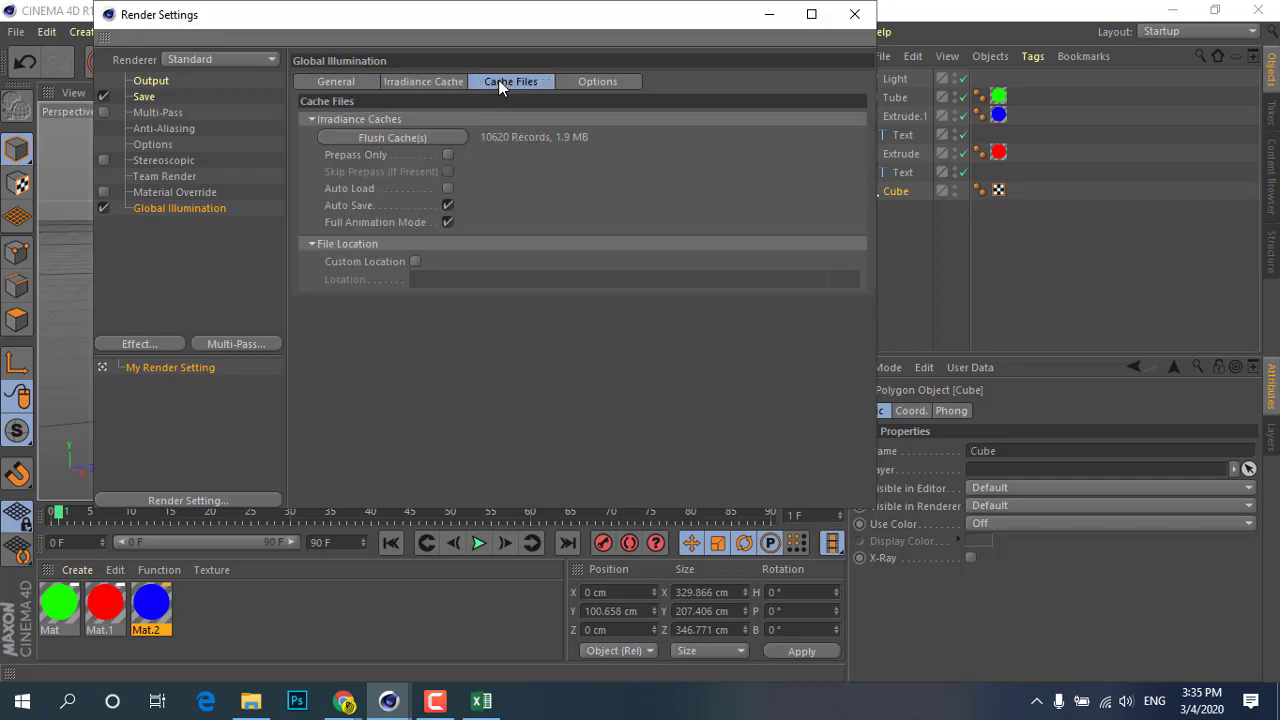
pyautogui.click(590, 82)
pyautogui.click(335, 80)
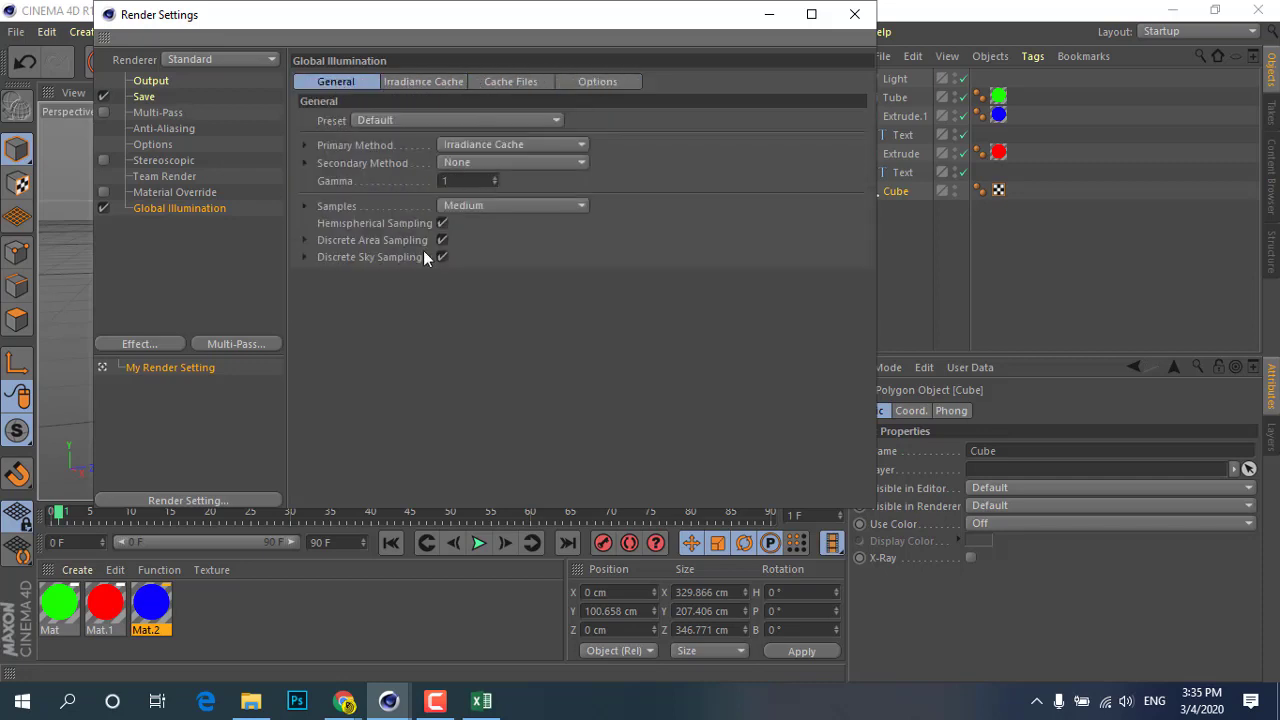
pyautogui.click(505, 205)
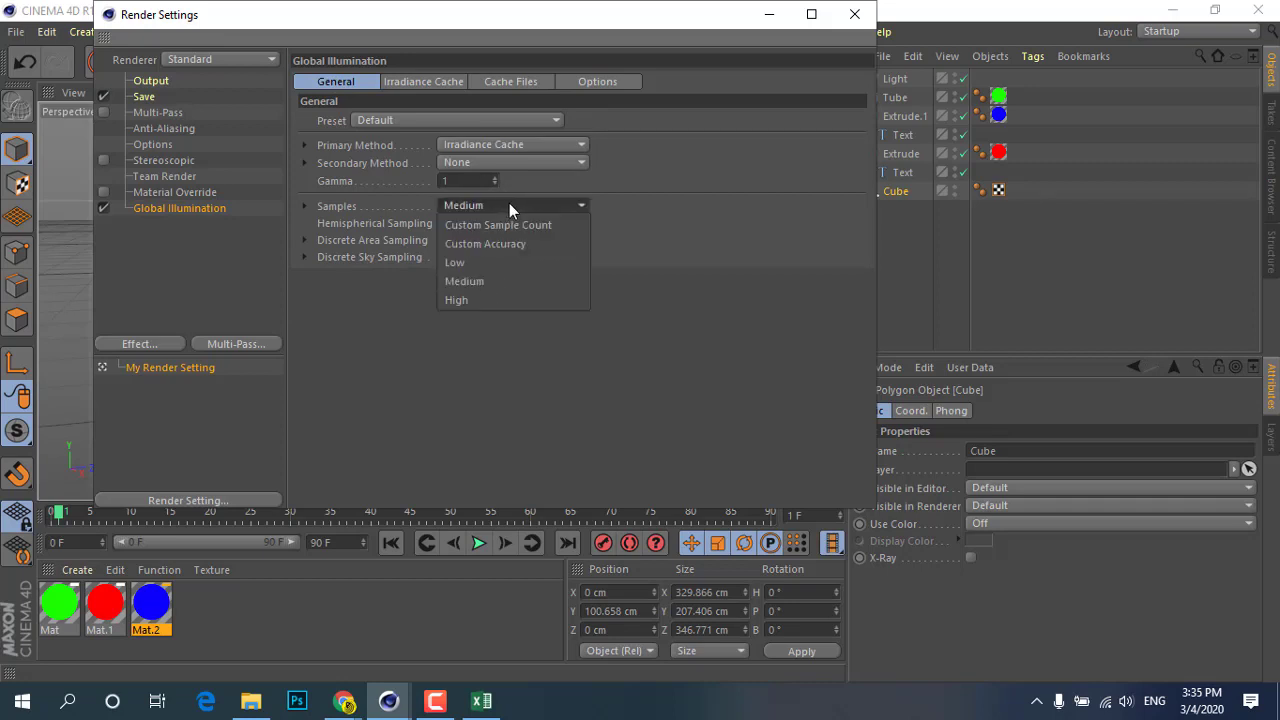
pyautogui.click(658, 180)
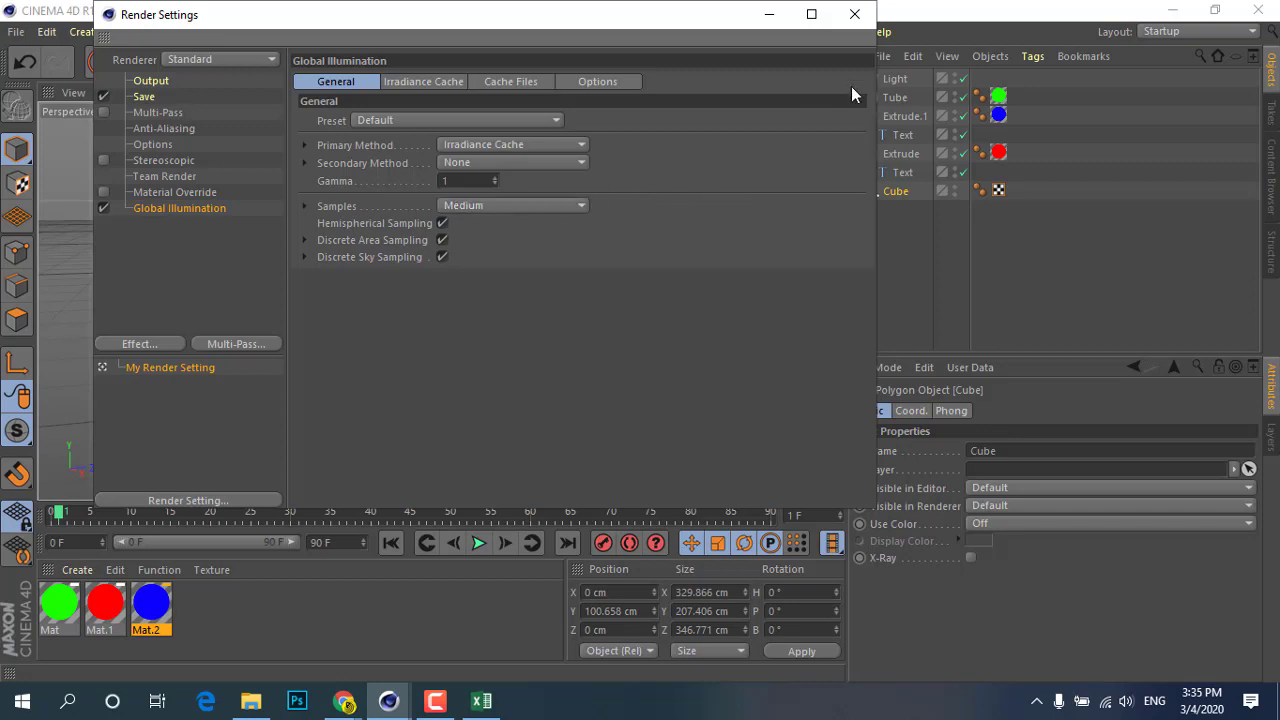
pyautogui.click(855, 14)
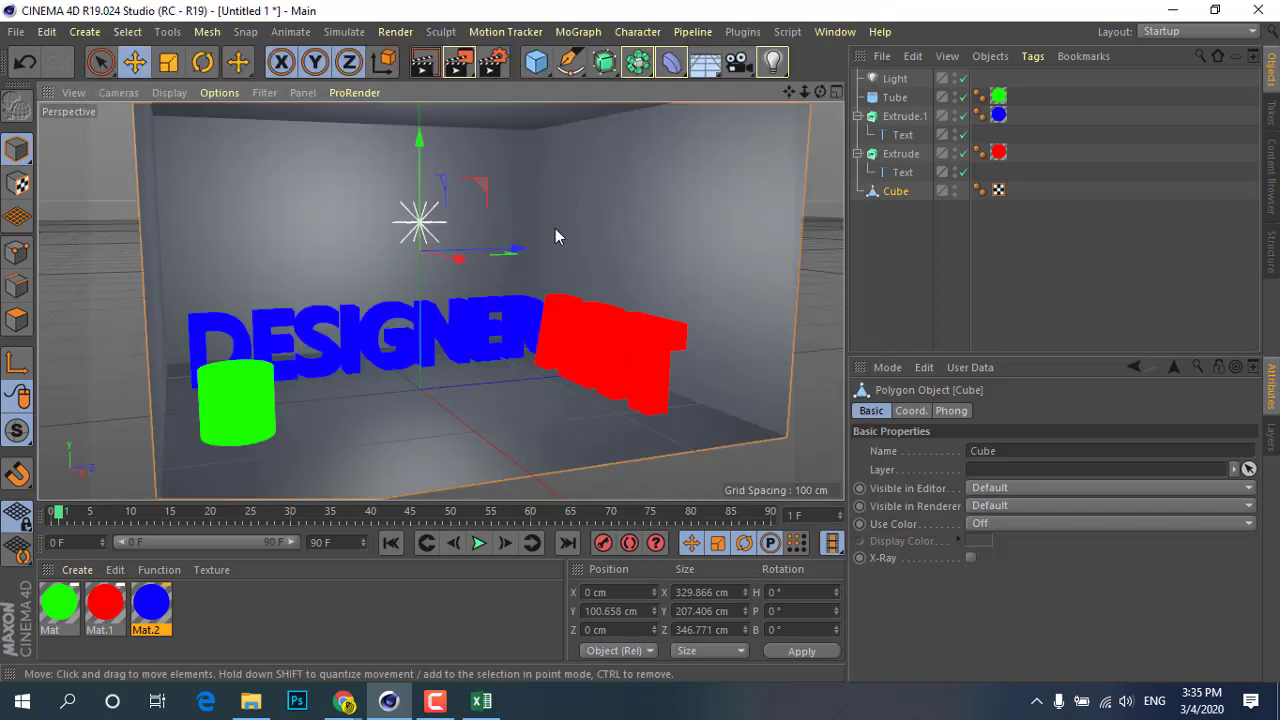
# Render a GI viewport preview, then select the Omni light to see its settings
pyautogui.click(423, 63)
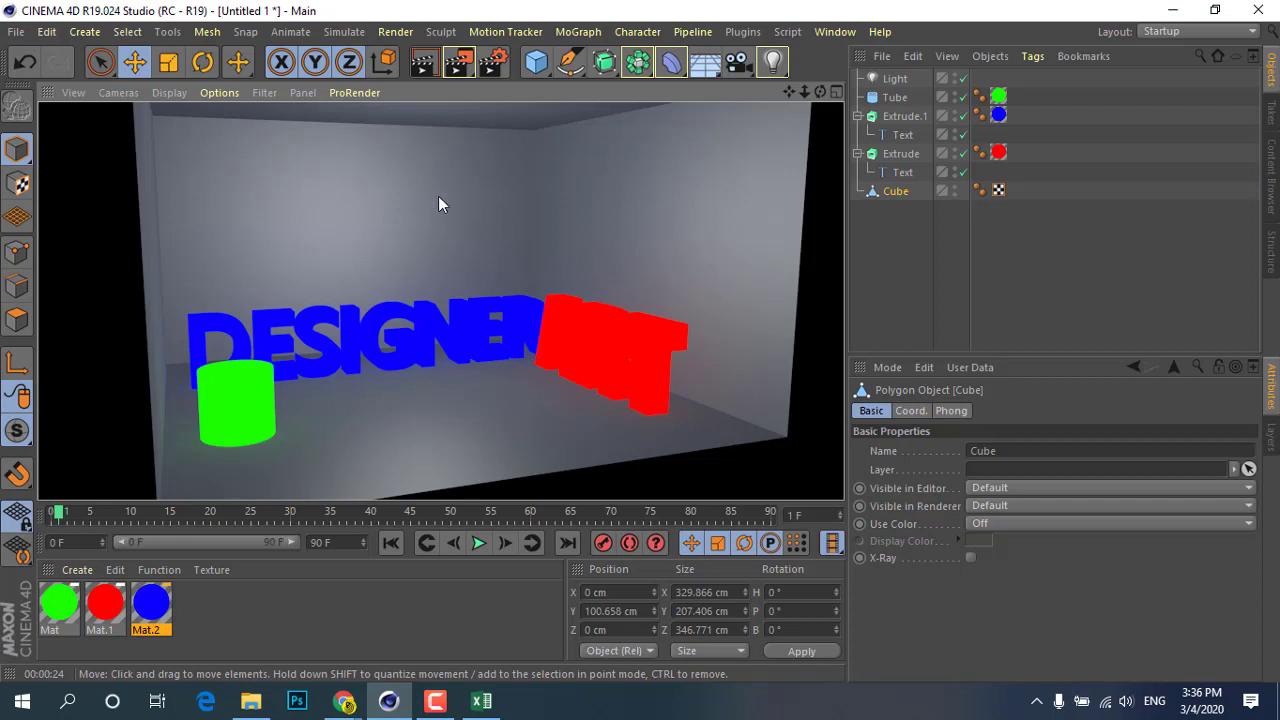
pyautogui.click(890, 83)
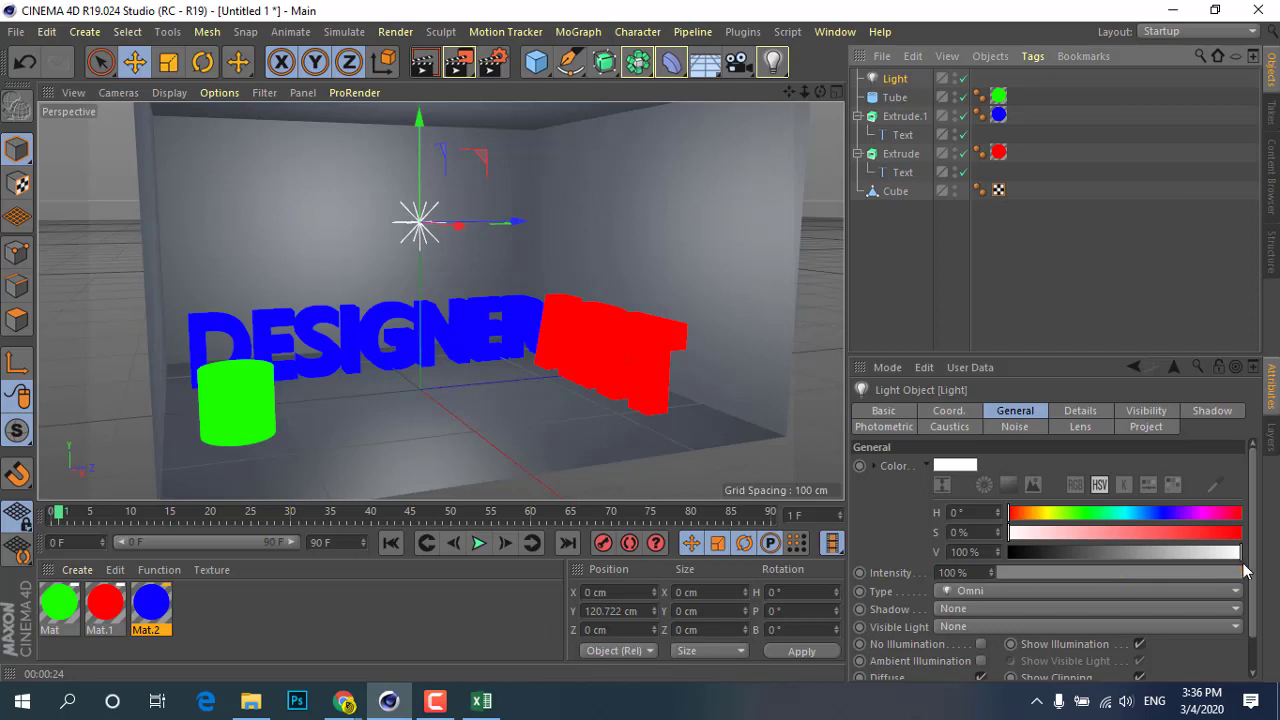
# Lower the Omni light intensity to 34% and re-render the viewport preview
pyautogui.moveTo(1240, 575); pyautogui.dragTo(1081, 579)
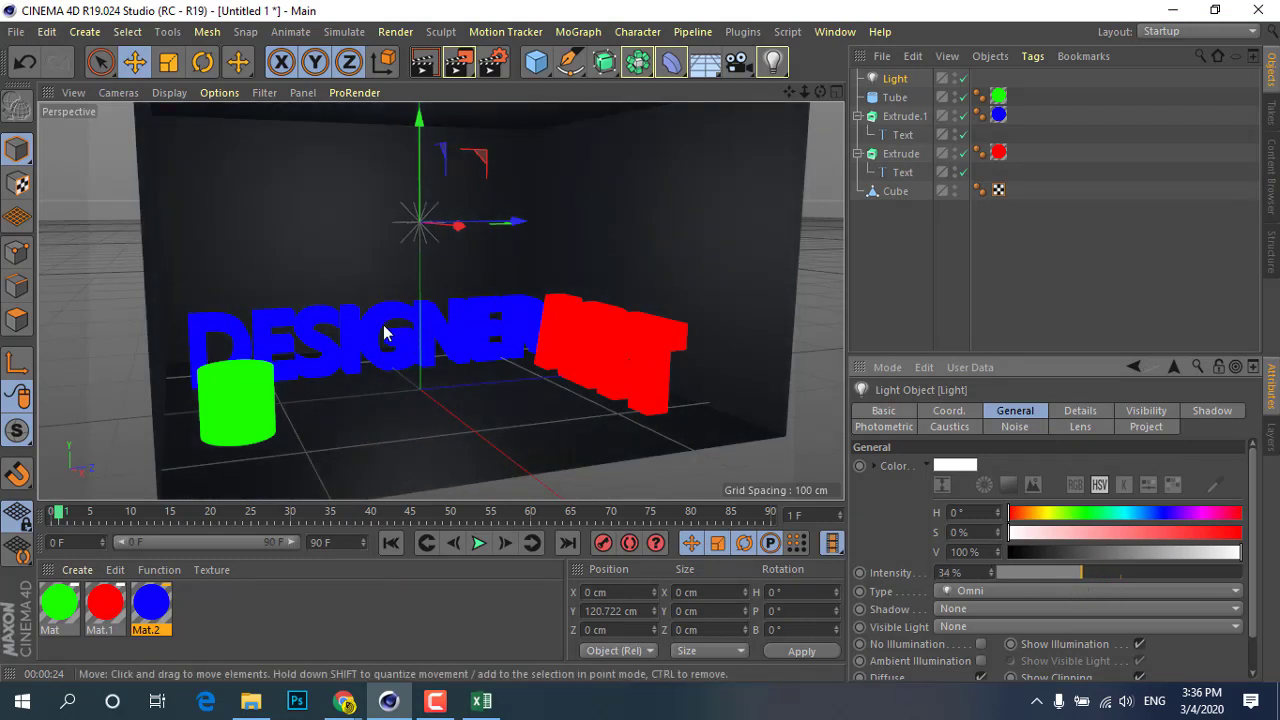
pyautogui.click(423, 63)
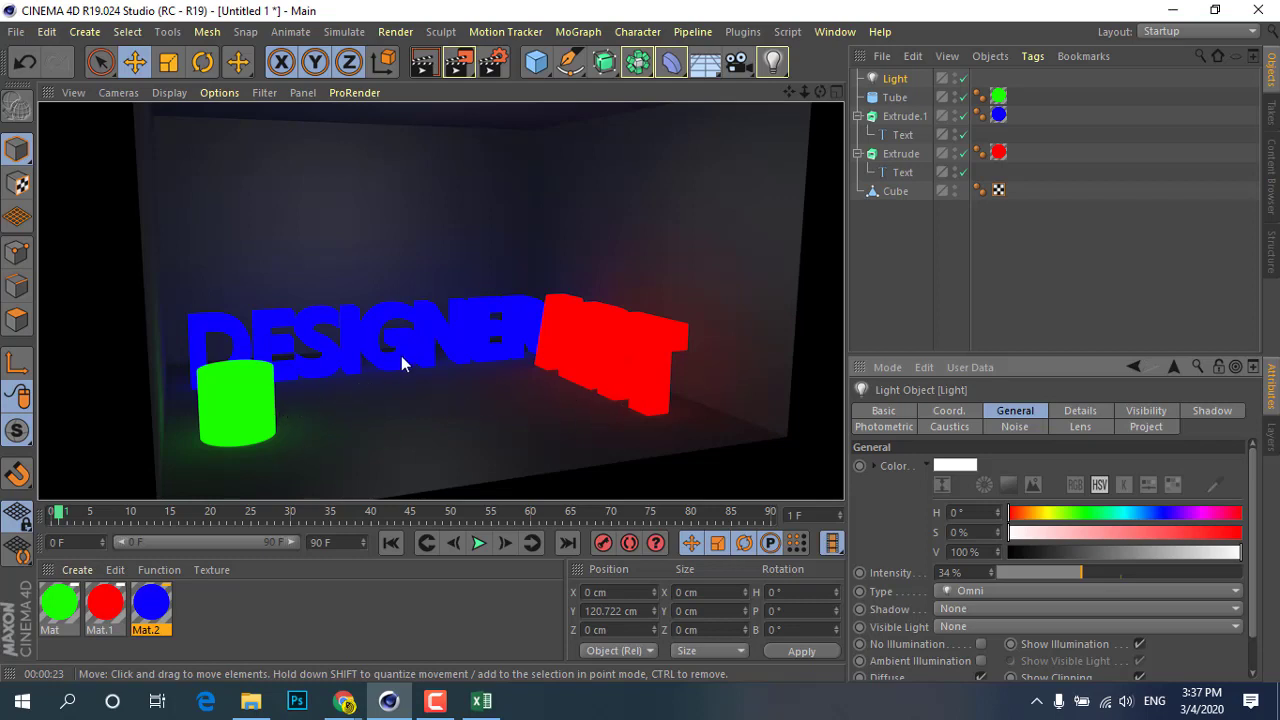
# Return to the editor view and orbit around the room, undoing an accidental box move
pyautogui.click(446, 358)
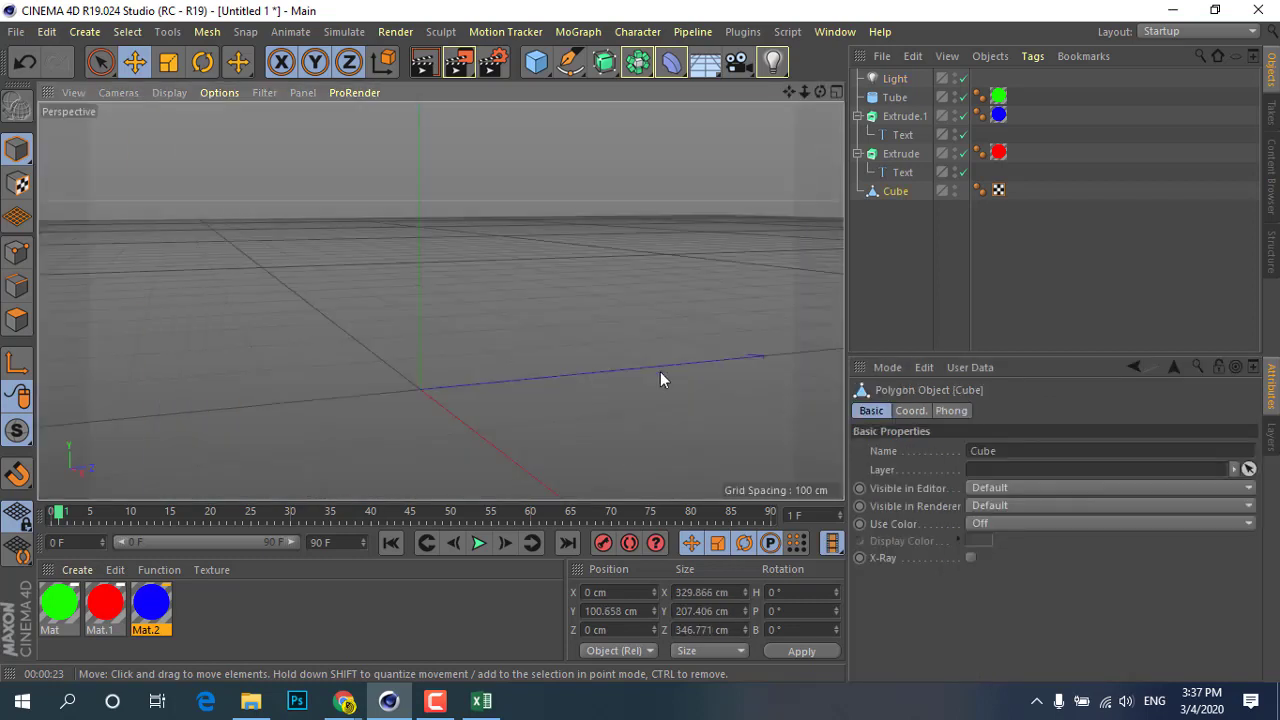
pyautogui.scroll(3, 651, 363)
pyautogui.scroll(2, 589, 359)
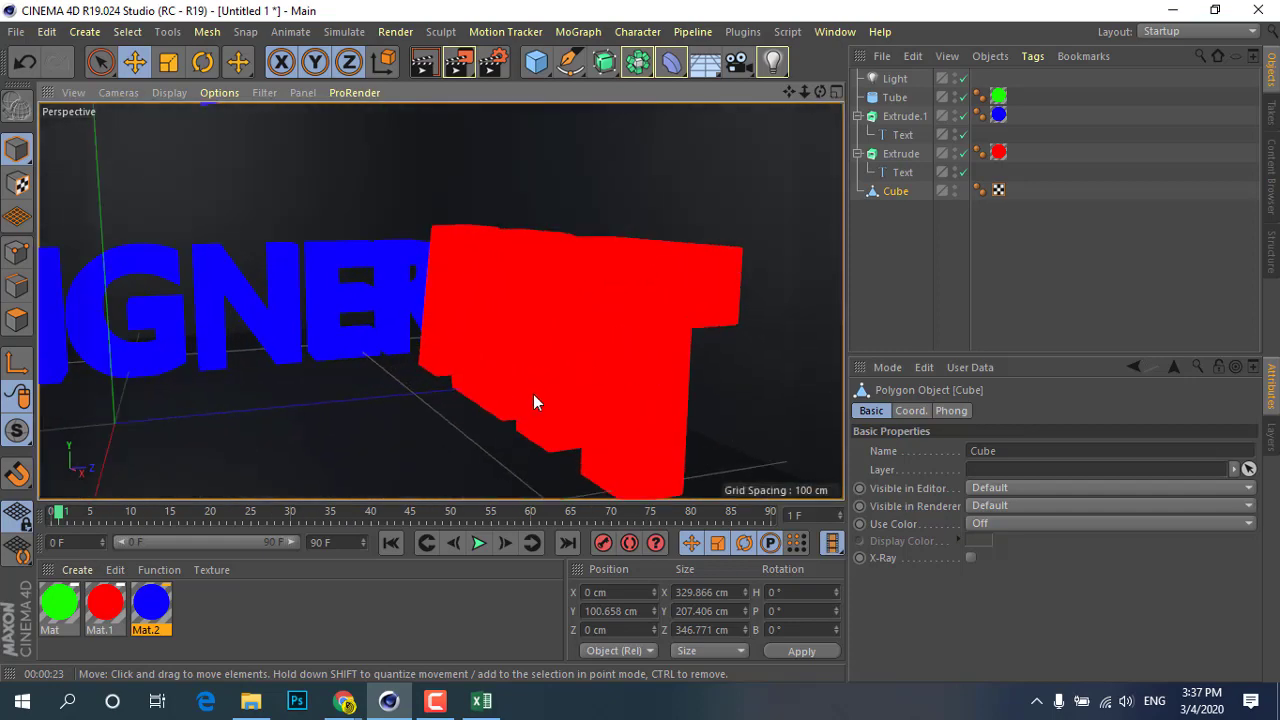
pyautogui.scroll(-1, 530, 398)
pyautogui.moveTo(528, 398)
pyautogui.keyDown('alt'); pyautogui.mouseDown()
pyautogui.moveTo(440, 374)
pyautogui.moveTo(543, 371)
pyautogui.moveTo(460, 383)
pyautogui.moveTo(509, 379)
pyautogui.moveTo(491, 386)
pyautogui.moveTo(466, 366)
pyautogui.moveTo(471, 380)
pyautogui.moveTo(594, 386)
pyautogui.moveTo(651, 354)
pyautogui.moveTo(535, 353)
pyautogui.moveTo(254, 410)
pyautogui.moveTo(271, 394)
pyautogui.moveTo(288, 266)
pyautogui.mouseUp(); pyautogui.keyUp('alt')
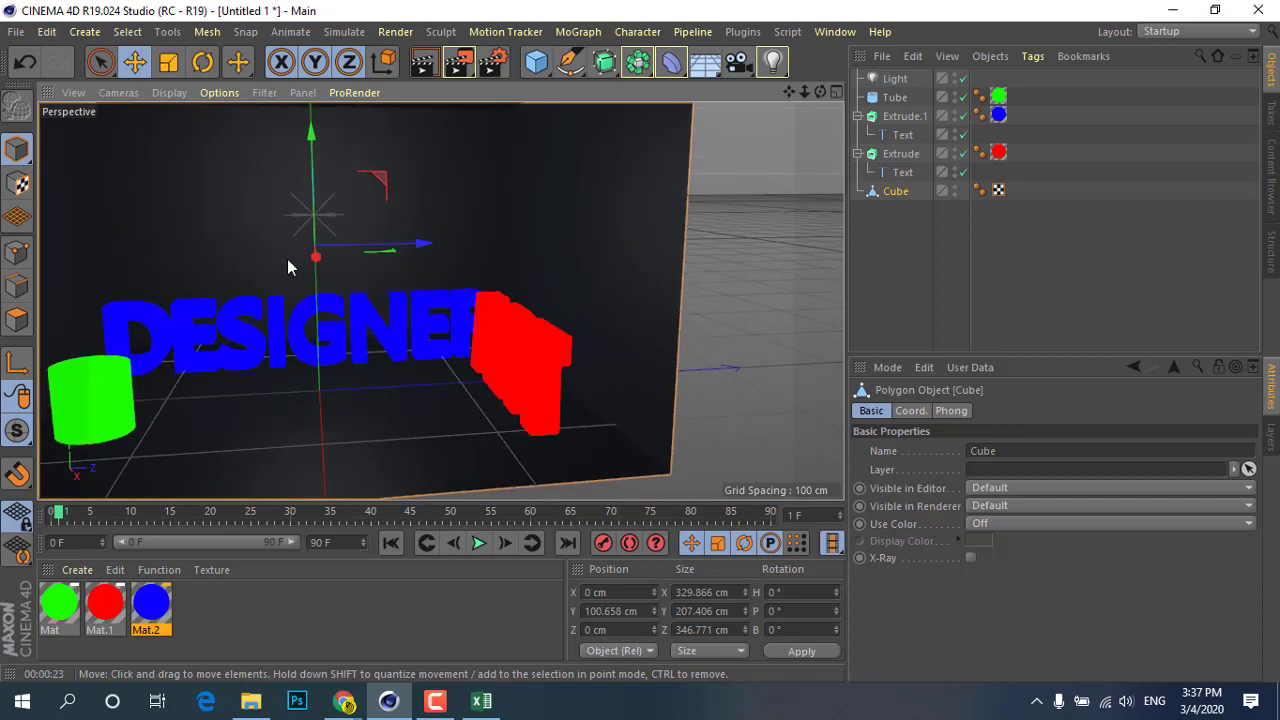
pyautogui.moveTo(309, 140); pyautogui.dragTo(312, 245)
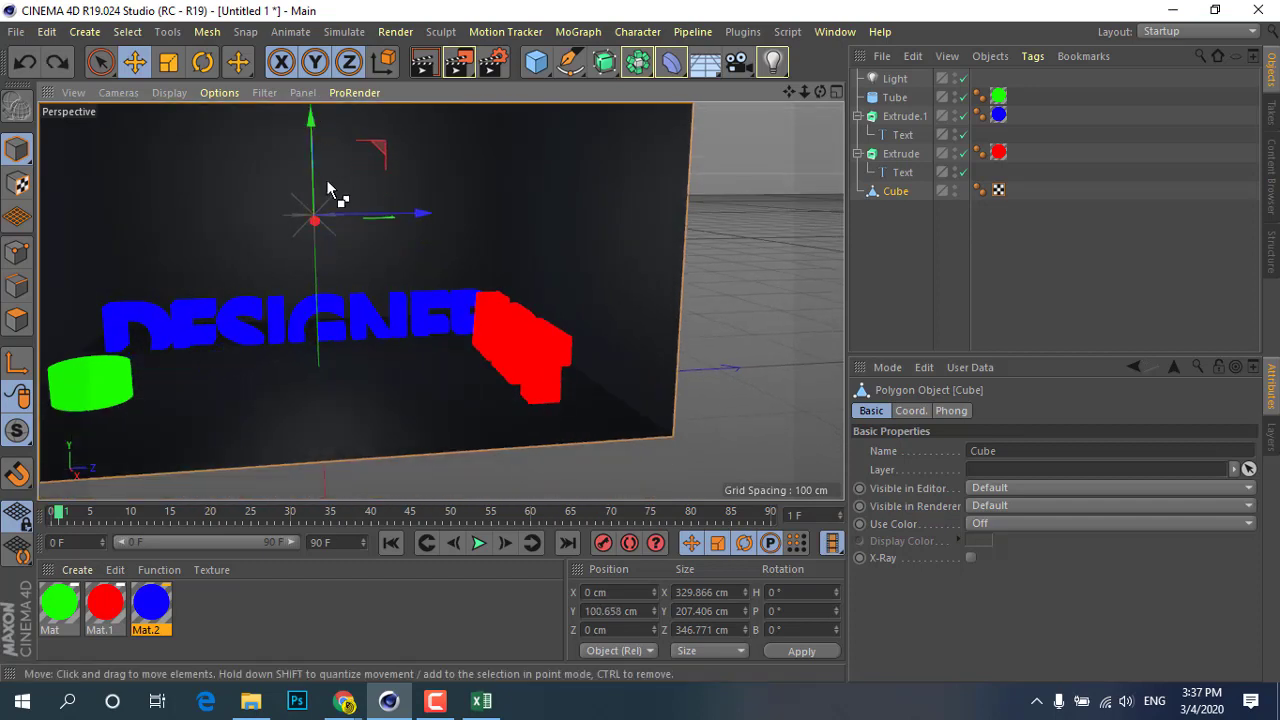
pyautogui.hotkey('ctrl', 'z')
# Raise the light higher in the room, dim it to 13%, and return to a frontal editor view
pyautogui.click(895, 78)
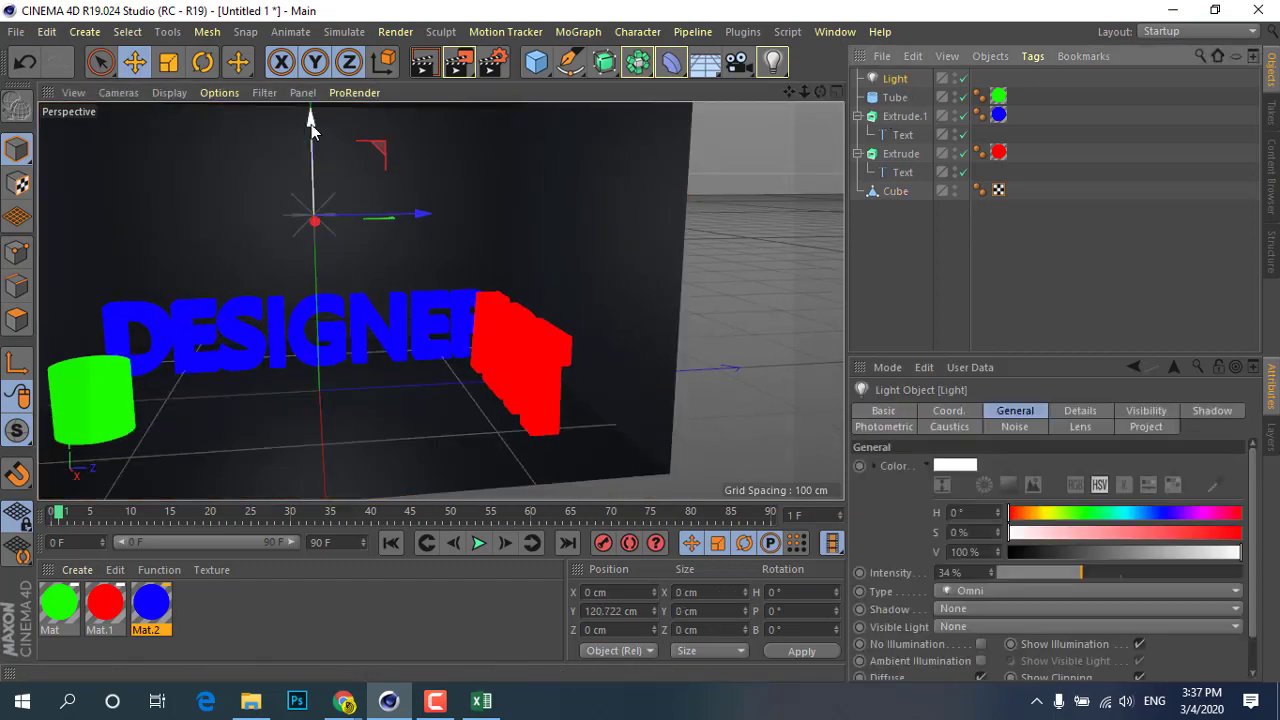
pyautogui.moveTo(311, 124)
pyautogui.mouseDown()
pyautogui.moveTo(309, 183)
pyautogui.moveTo(335, 104)
pyautogui.moveTo(316, 291)
pyautogui.moveTo(357, 163)
pyautogui.mouseUp()
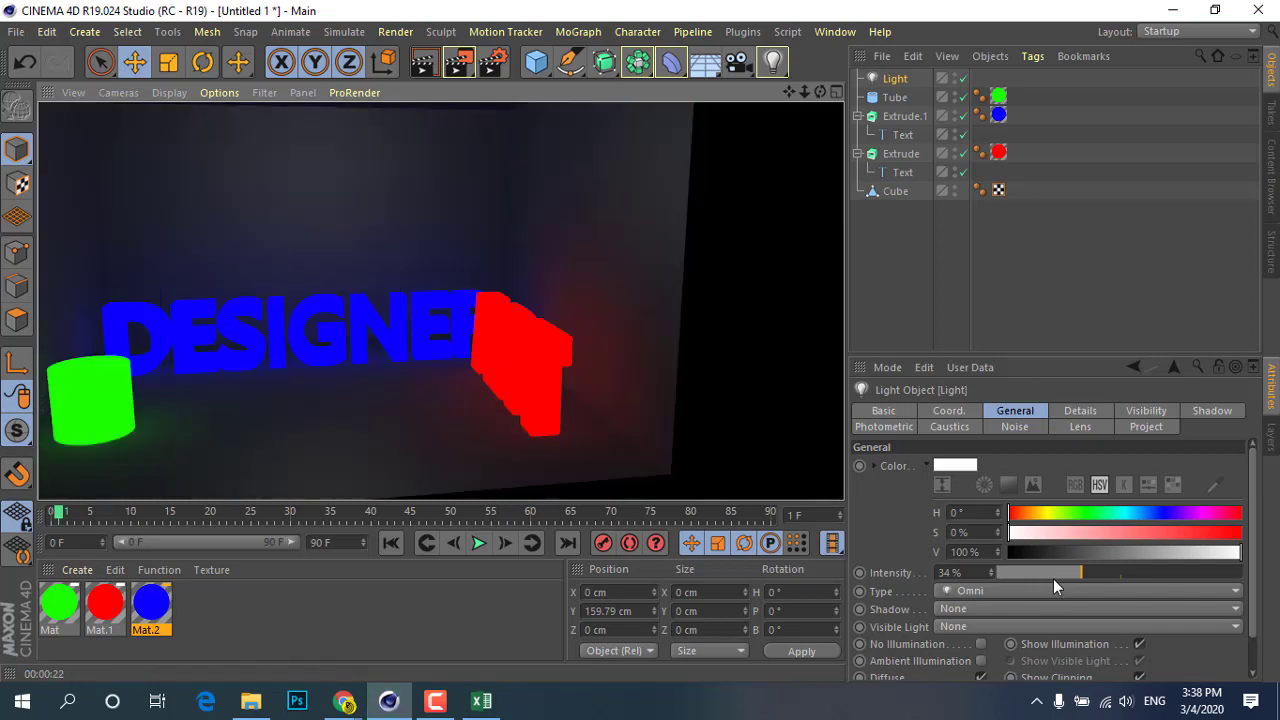
pyautogui.moveTo(1048, 578); pyautogui.dragTo(1030, 577)
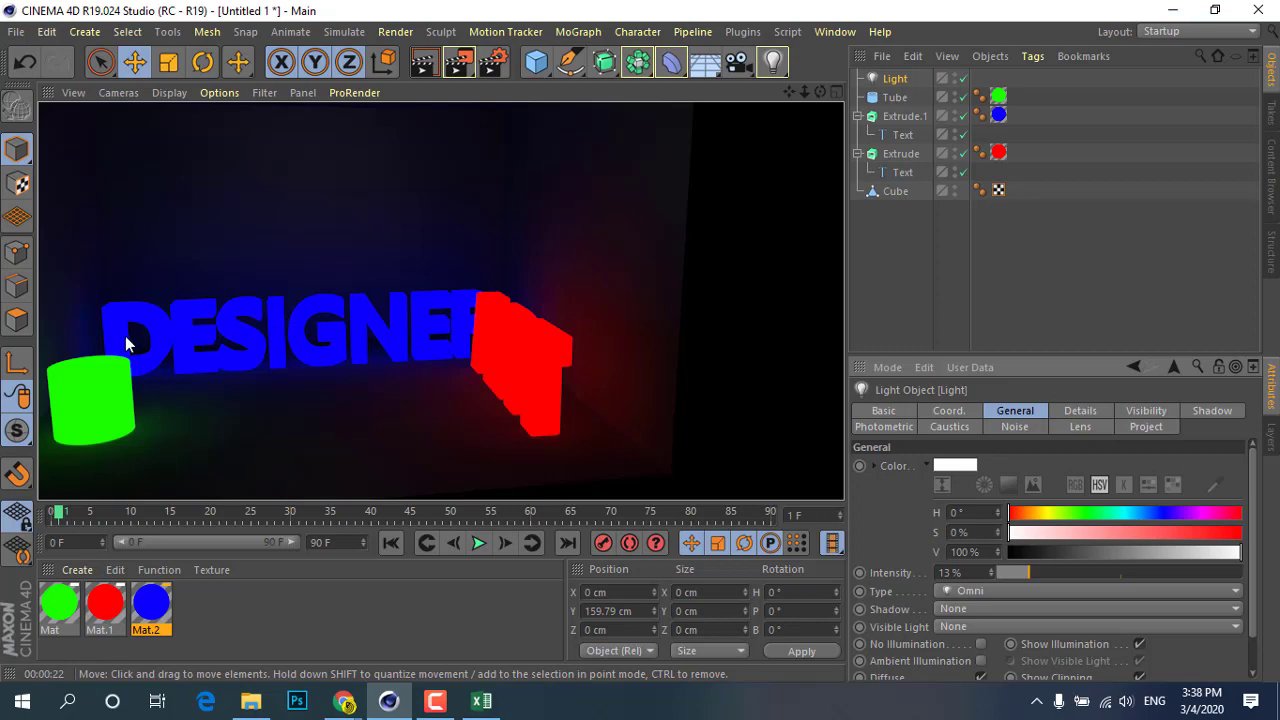
pyautogui.click(546, 265)
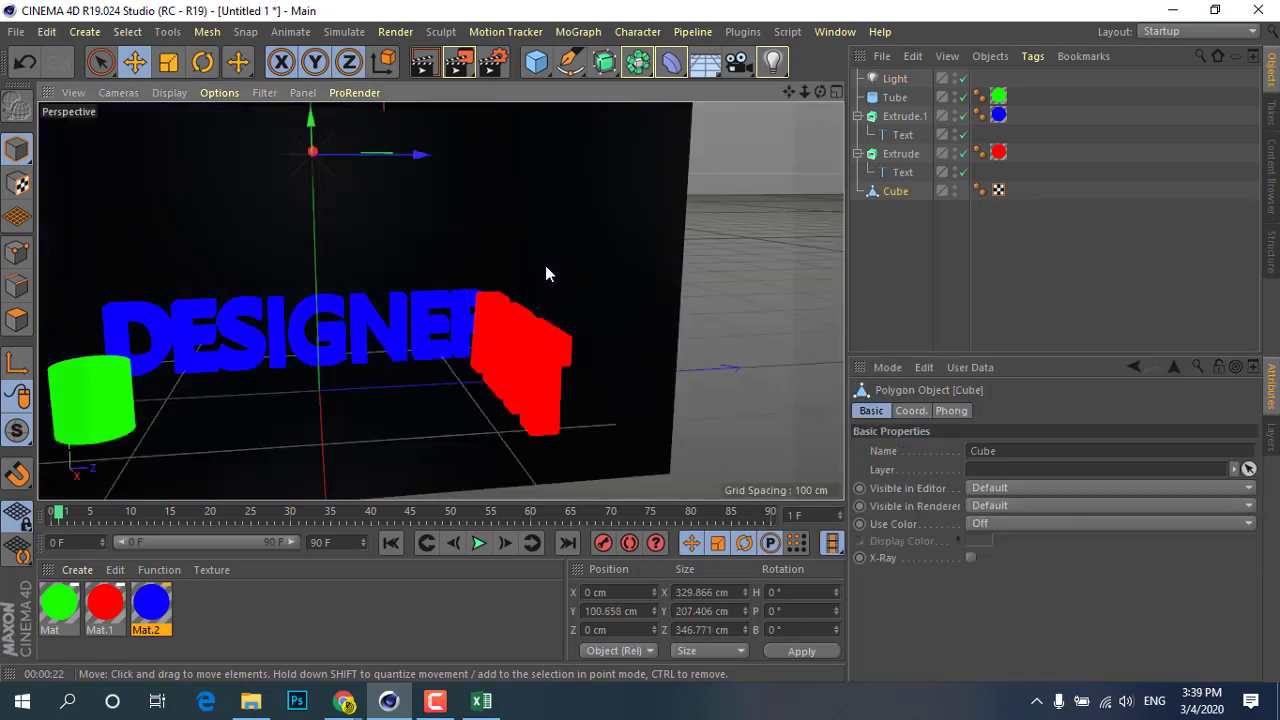
pyautogui.moveTo(542, 320)
pyautogui.keyDown('alt'); pyautogui.mouseDown()
pyautogui.moveTo(368, 280)
pyautogui.moveTo(448, 303)
pyautogui.moveTo(360, 287)
pyautogui.moveTo(358, 306)
pyautogui.mouseUp(); pyautogui.keyUp('alt')
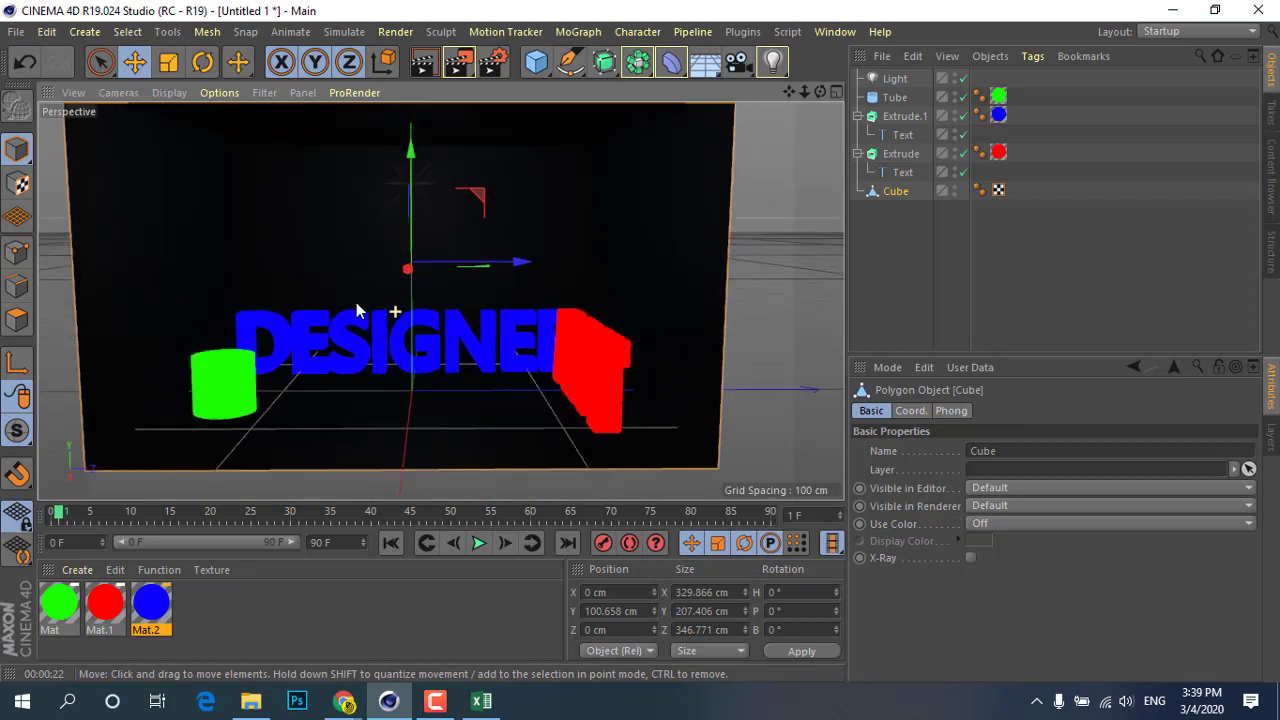
# Add a Cylinder and reduce its radius to make a thin 200 cm-tall rod
pyautogui.click(545, 75)
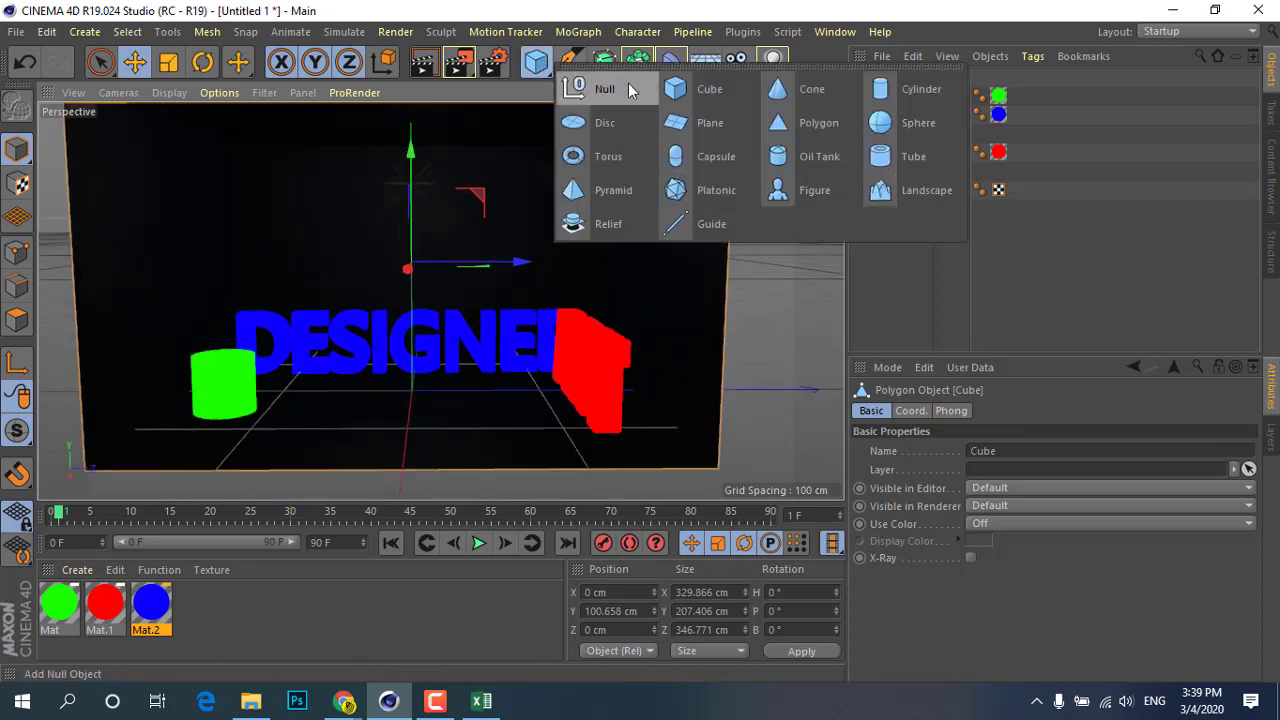
pyautogui.click(890, 92)
pyautogui.scroll(-5, 387, 350)
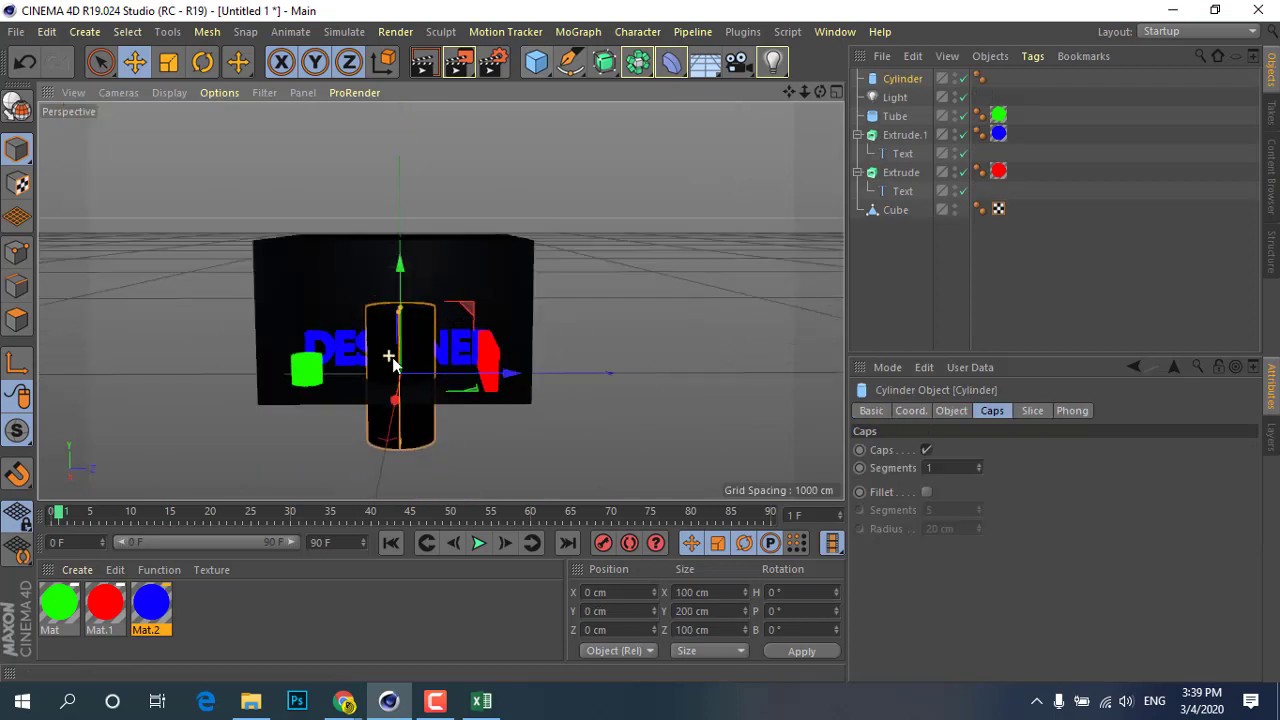
pyautogui.click(168, 62)
pyautogui.scroll(3, 392, 402)
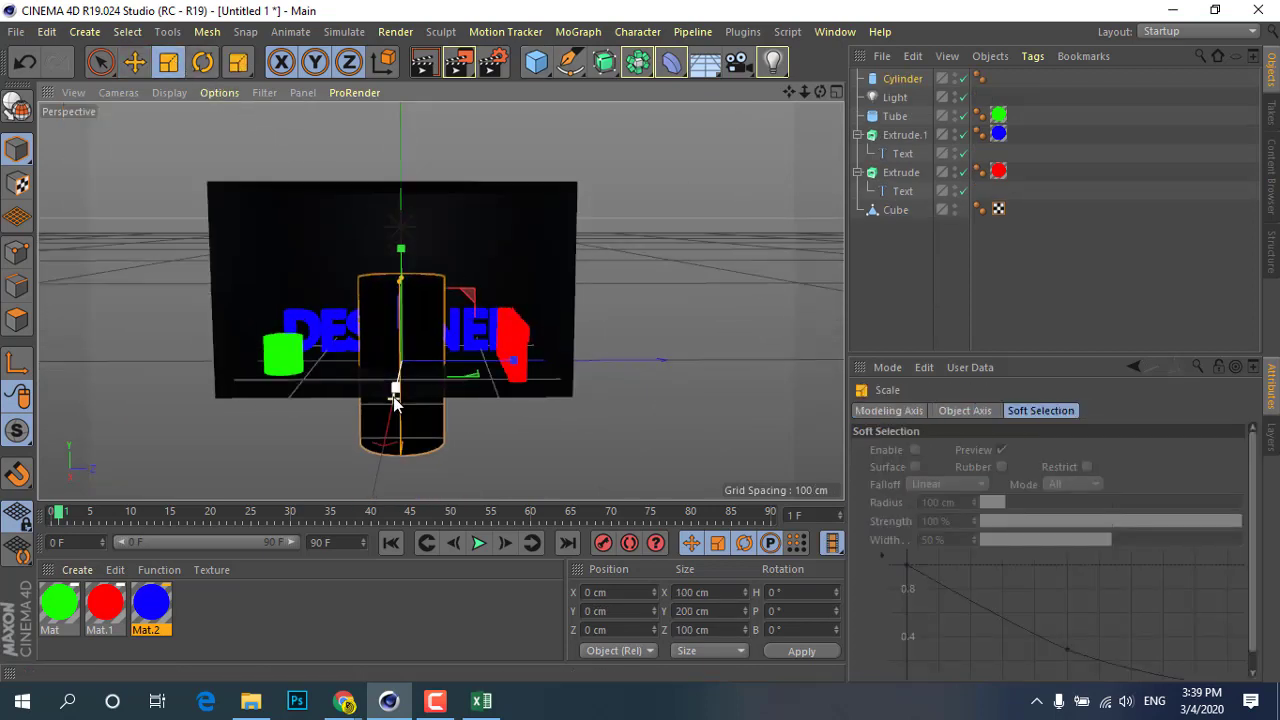
pyautogui.scroll(2, 395, 400)
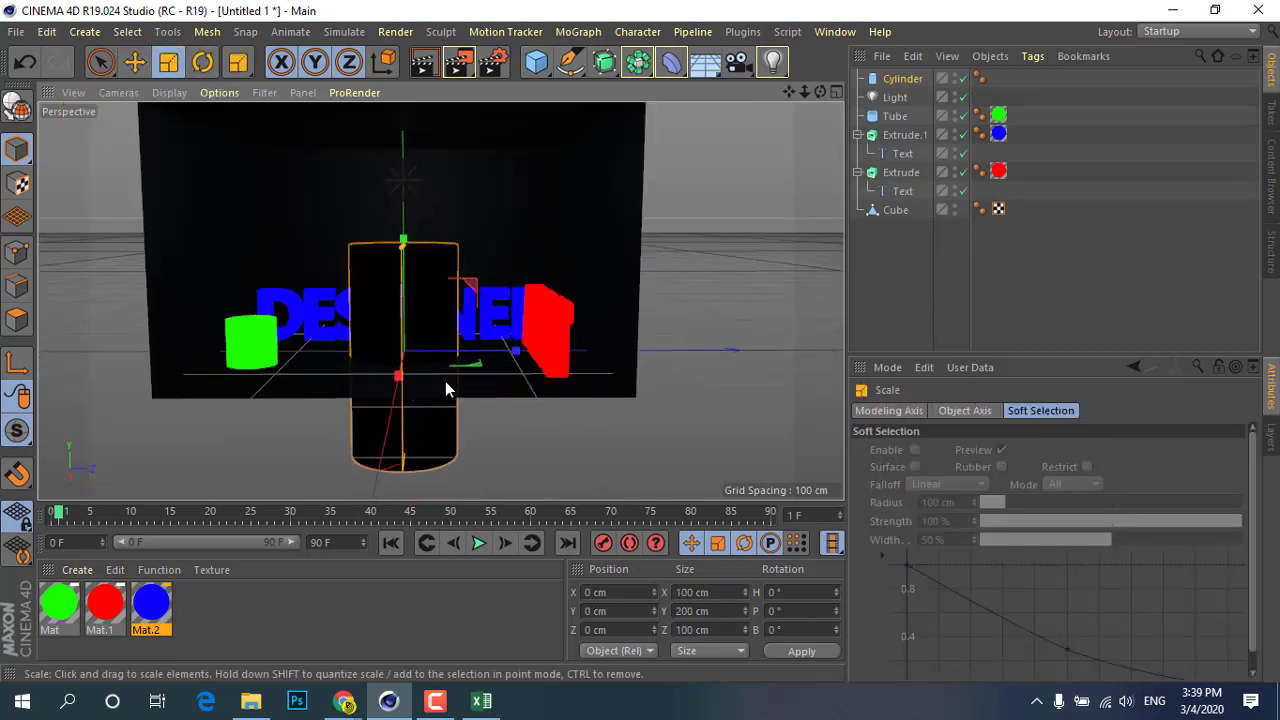
pyautogui.click(899, 80)
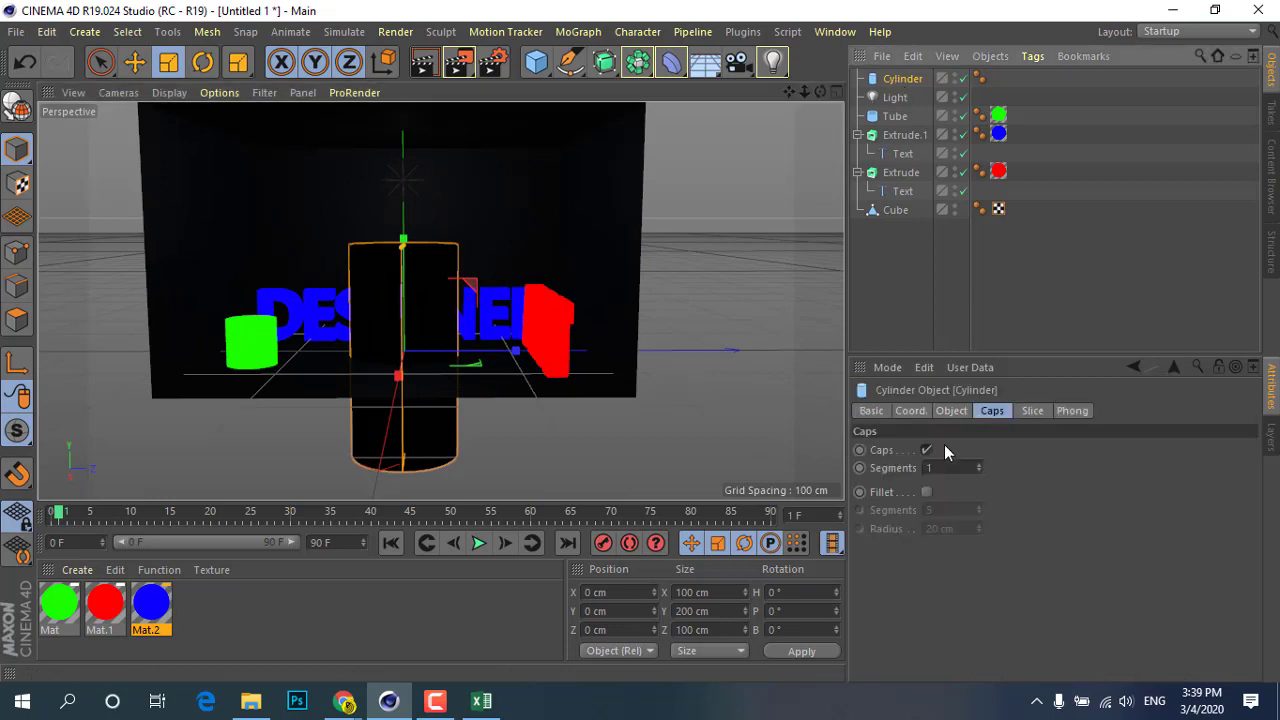
pyautogui.click(949, 411)
pyautogui.moveTo(1024, 451); pyautogui.dragTo(970, 451)
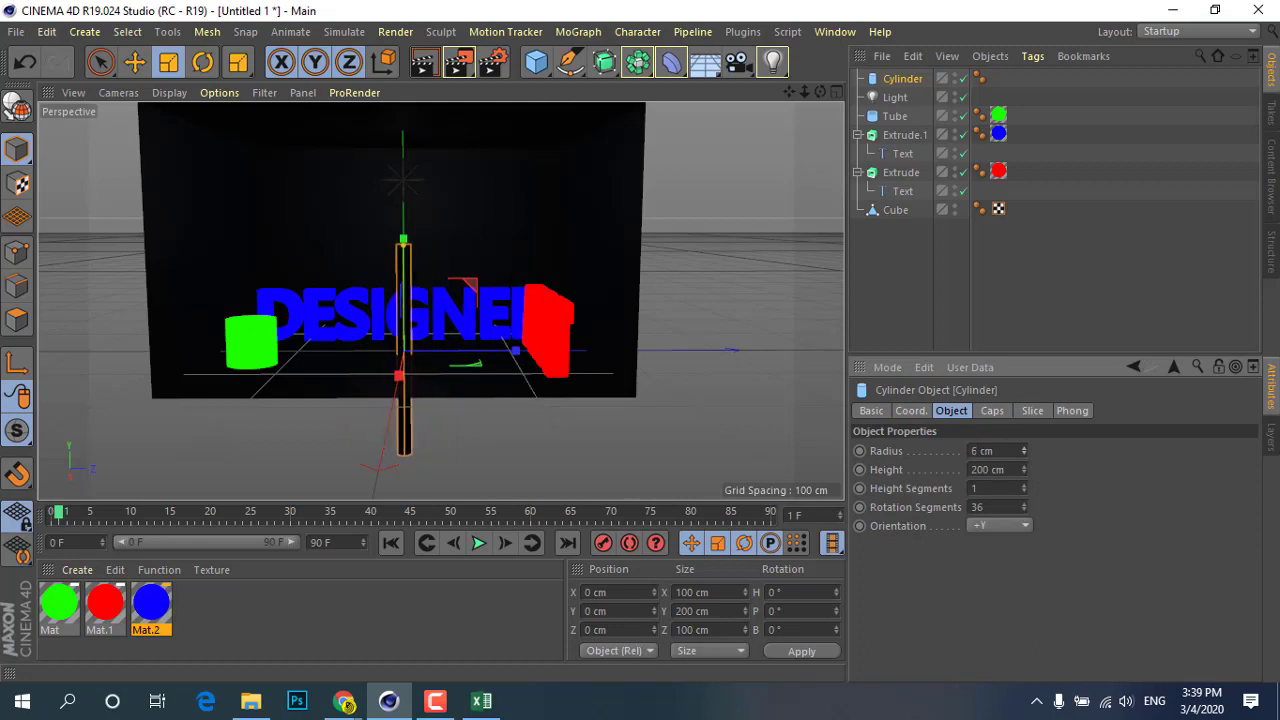
pyautogui.click(202, 62)
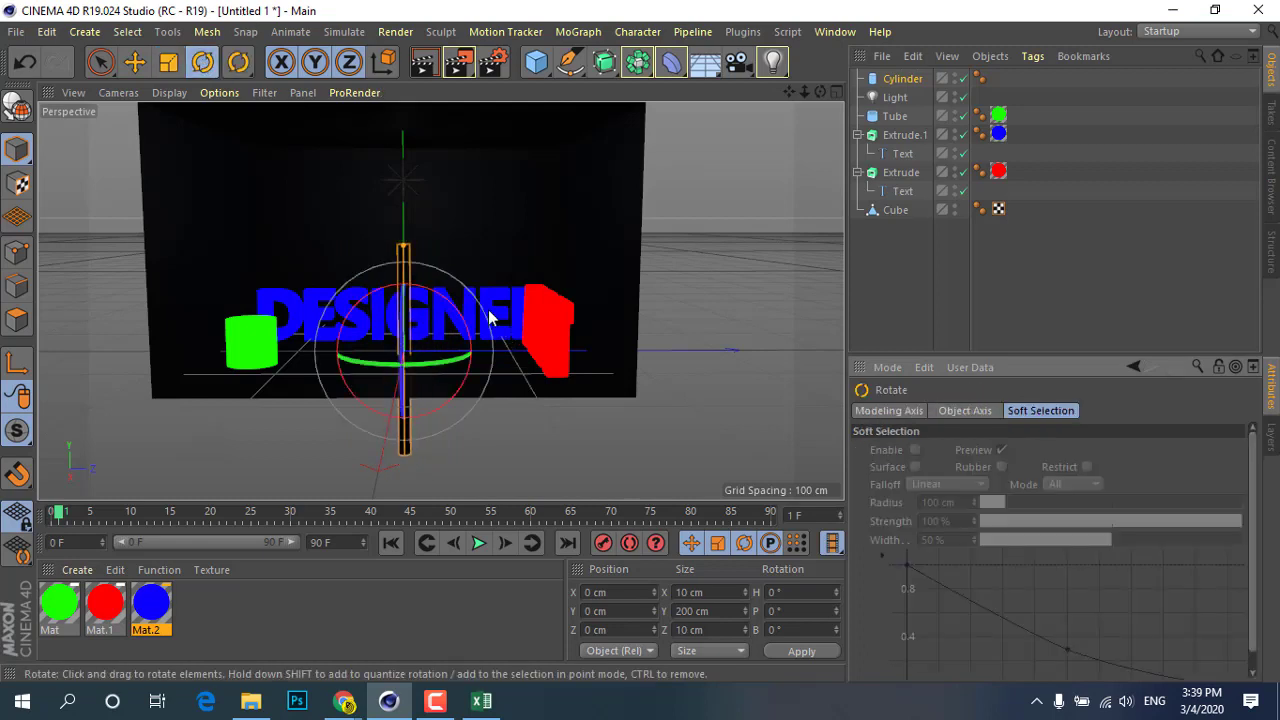
# Rotate the cylinder to pitch -270.7° so it lies horizontal
pyautogui.moveTo(460, 390)
pyautogui.mouseDown()
pyautogui.moveTo(521, 383)
pyautogui.moveTo(550, 497)
pyautogui.mouseUp()
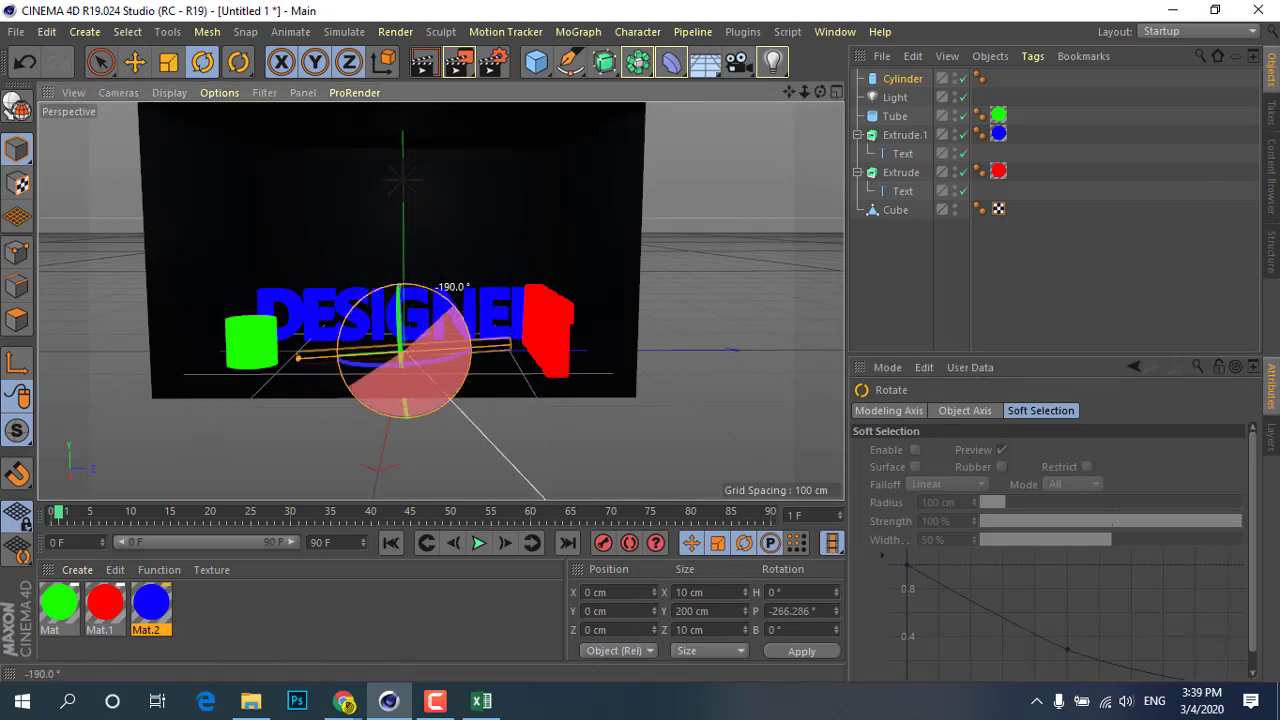
pyautogui.moveTo(547, 494)
pyautogui.mouseDown()
pyautogui.moveTo(512, 497)
pyautogui.moveTo(572, 497)
pyautogui.moveTo(535, 497)
pyautogui.mouseUp()
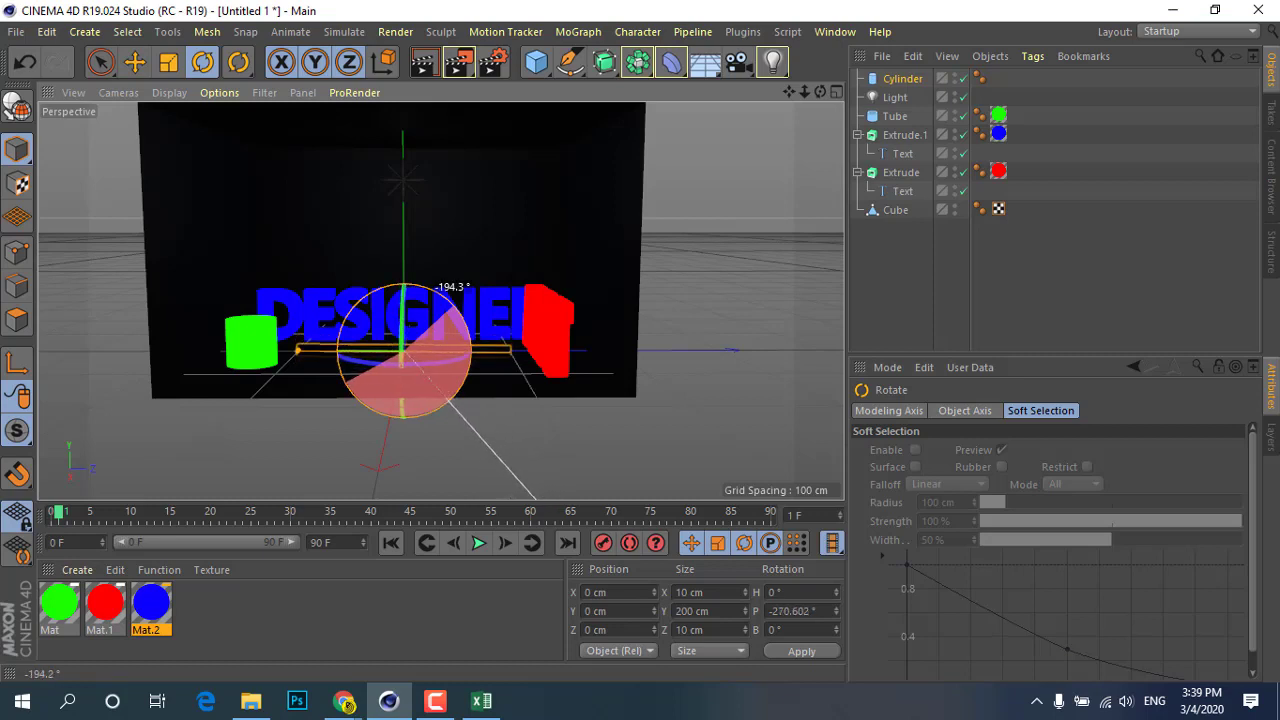
pyautogui.moveTo(535, 497); pyautogui.dragTo(530, 497)
pyautogui.keyDown('alt'); pyautogui.moveTo(389, 266); pyautogui.dragTo(352, 213); pyautogui.keyUp('alt')
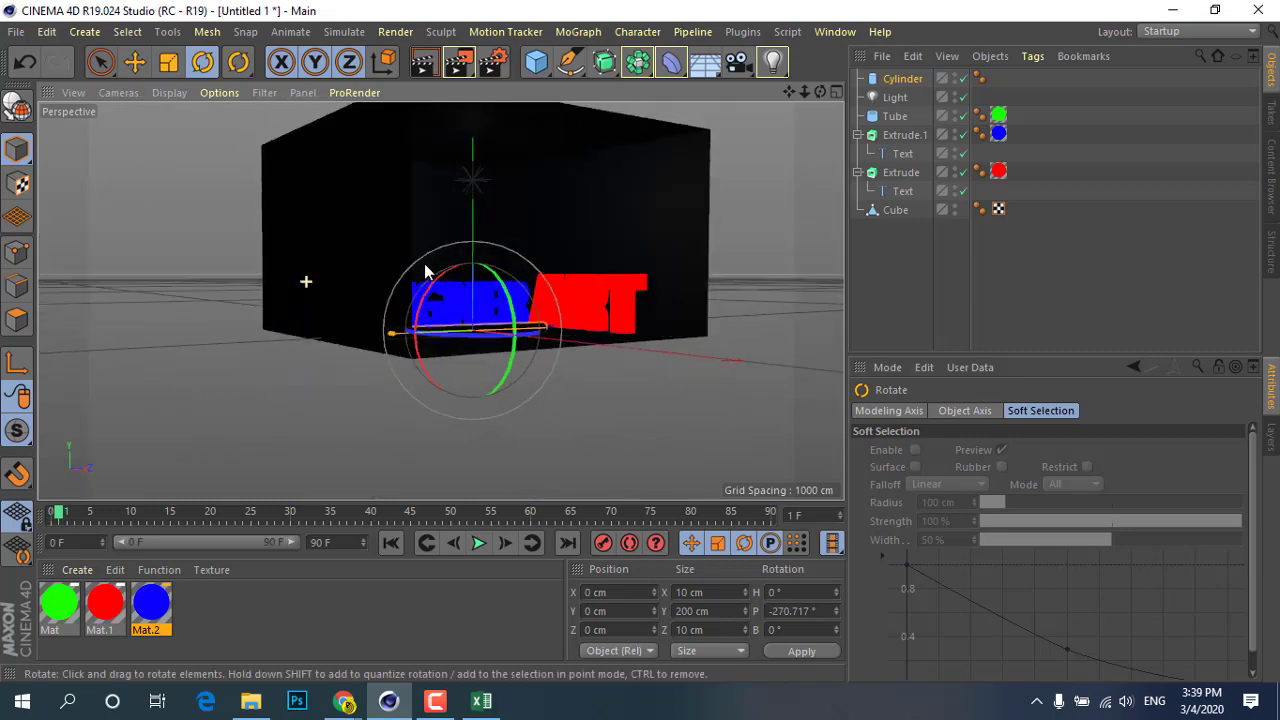
# Move the cylinder to about X -138.5, Y 86.9 cm inside the room
pyautogui.click(136, 62)
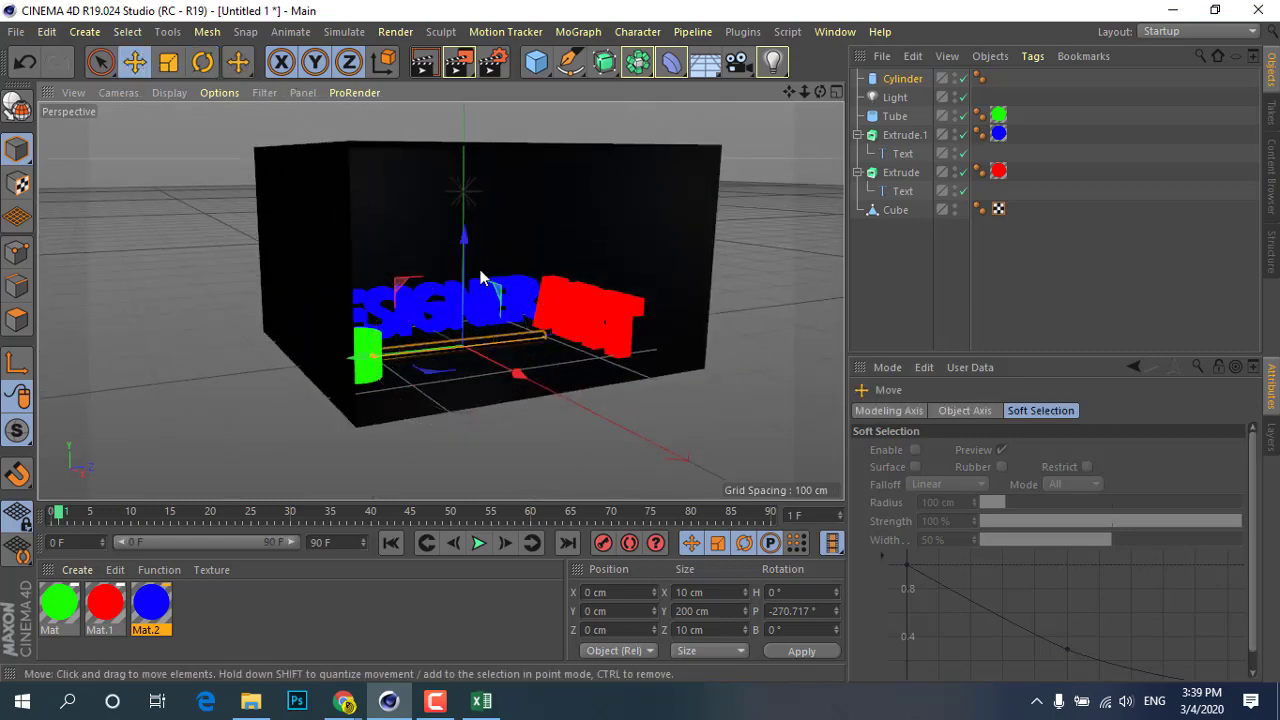
pyautogui.moveTo(466, 252); pyautogui.dragTo(477, 171)
pyautogui.moveTo(457, 294)
pyautogui.keyDown('alt'); pyautogui.mouseDown()
pyautogui.moveTo(362, 265)
pyautogui.moveTo(444, 229)
pyautogui.moveTo(449, 275)
pyautogui.moveTo(780, 266)
pyautogui.moveTo(722, 313)
pyautogui.mouseUp(); pyautogui.keyUp('alt')
pyautogui.moveTo(431, 210)
pyautogui.mouseDown()
pyautogui.moveTo(471, 214)
pyautogui.moveTo(473, 234)
pyautogui.moveTo(443, 237)
pyautogui.mouseUp()
# Nudge the cylinder to the left in the top view
pyautogui.press('F5')
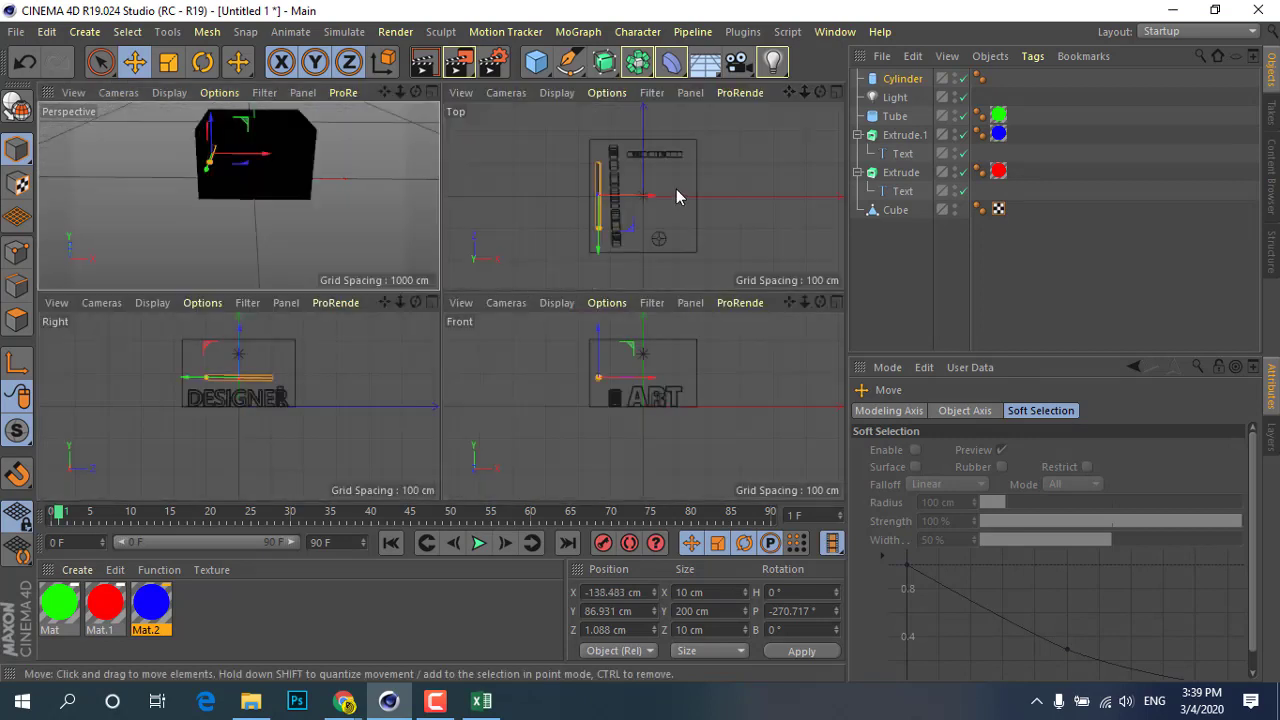
pyautogui.press('F2')
pyautogui.scroll(3, 380, 250)
pyautogui.scroll(2, 363, 318)
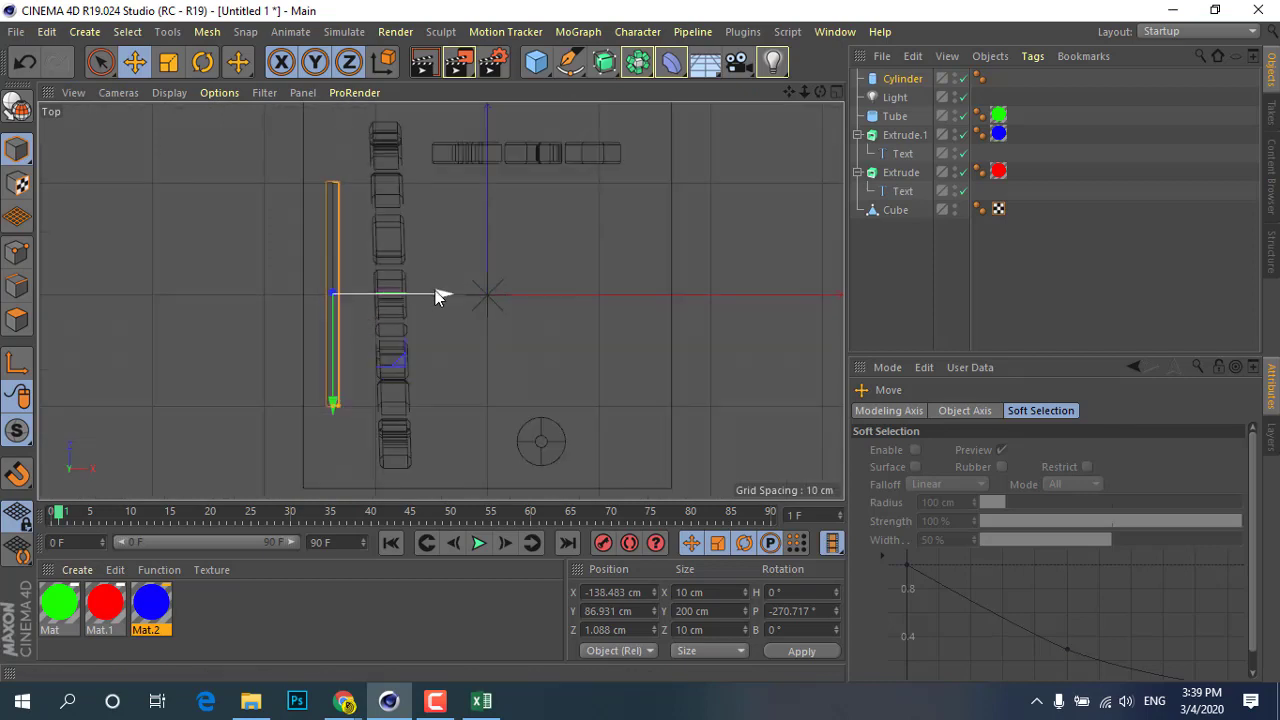
pyautogui.moveTo(440, 297); pyautogui.dragTo(417, 294)
pyautogui.press('F5')
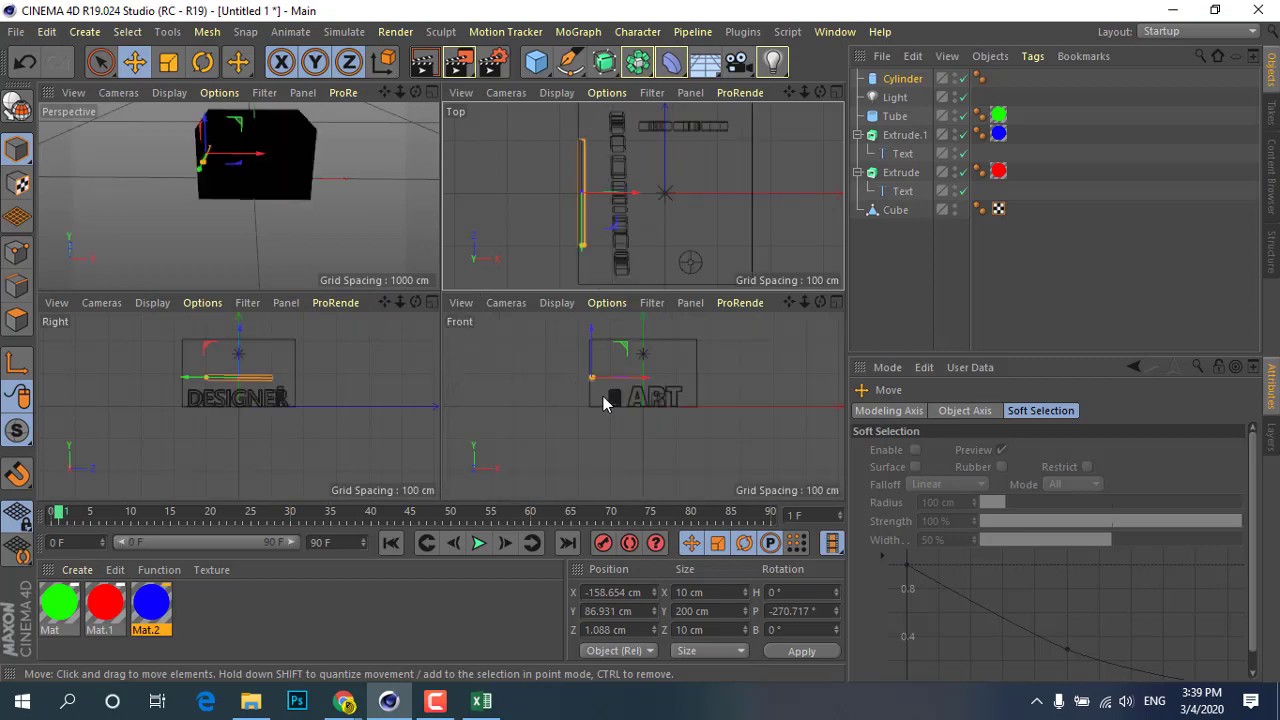
# Raise the cylinder above the DESIGNER text in the side view, to about Y 115.7 cm
pyautogui.middleClick(249, 397)
pyautogui.scroll(2, 475, 201)
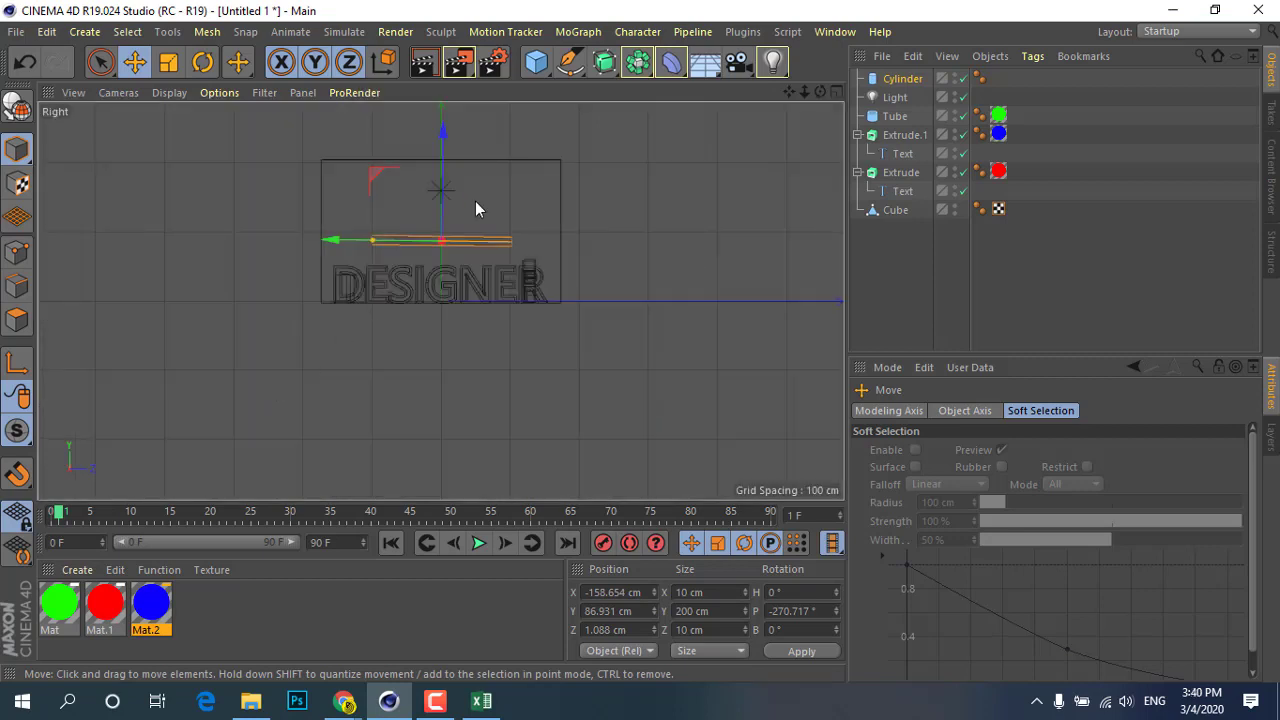
pyautogui.scroll(2, 501, 190)
pyautogui.moveTo(382, 201); pyautogui.dragTo(386, 168)
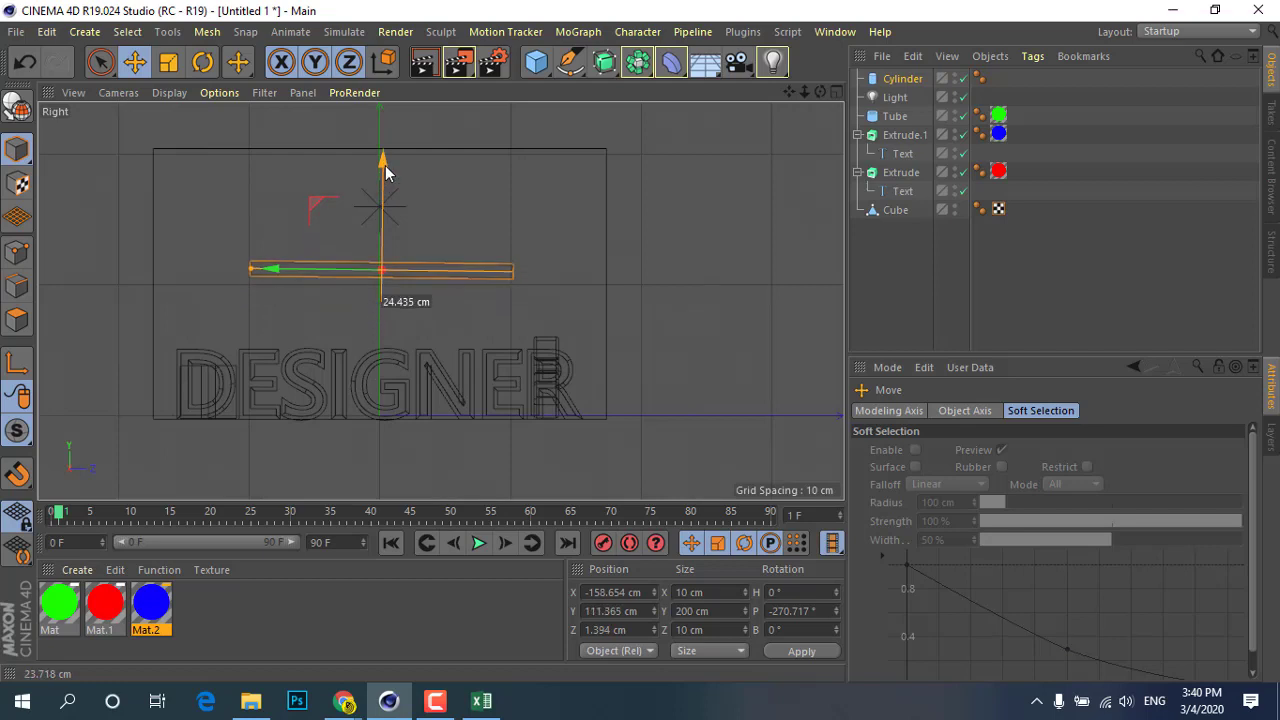
pyautogui.scroll(2, 354, 256)
pyautogui.scroll(1, 345, 262)
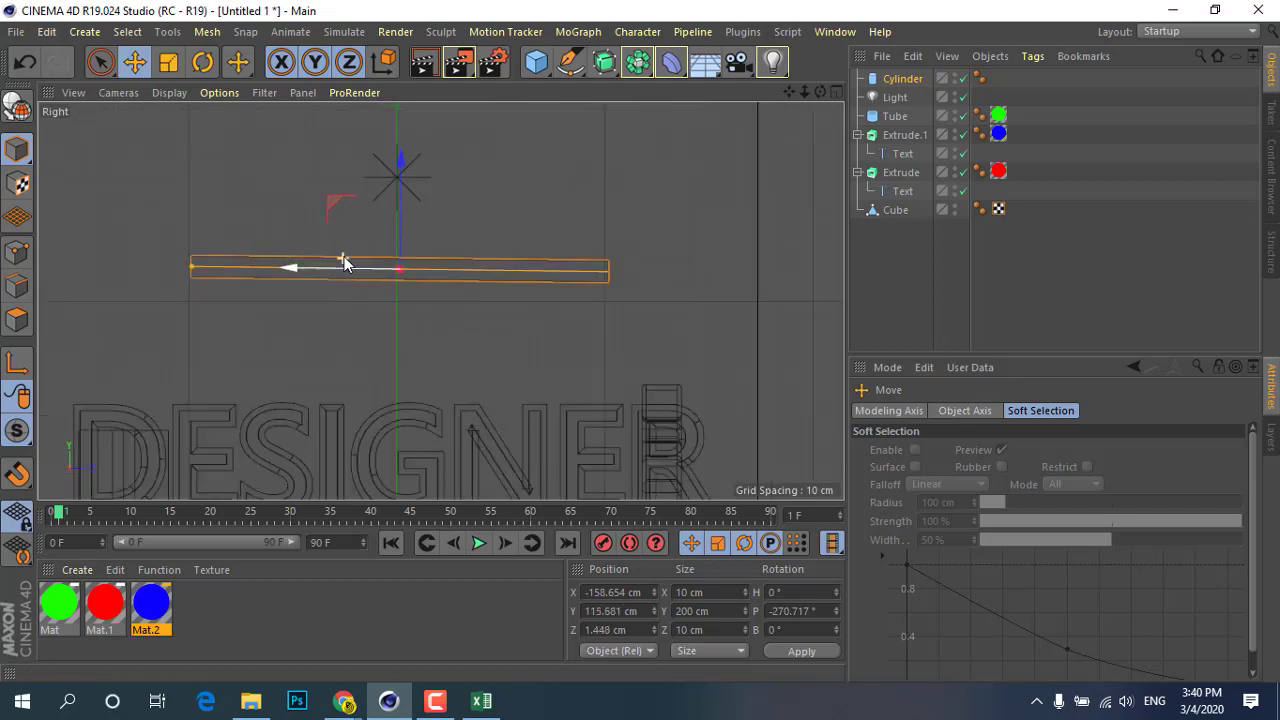
pyautogui.click(202, 62)
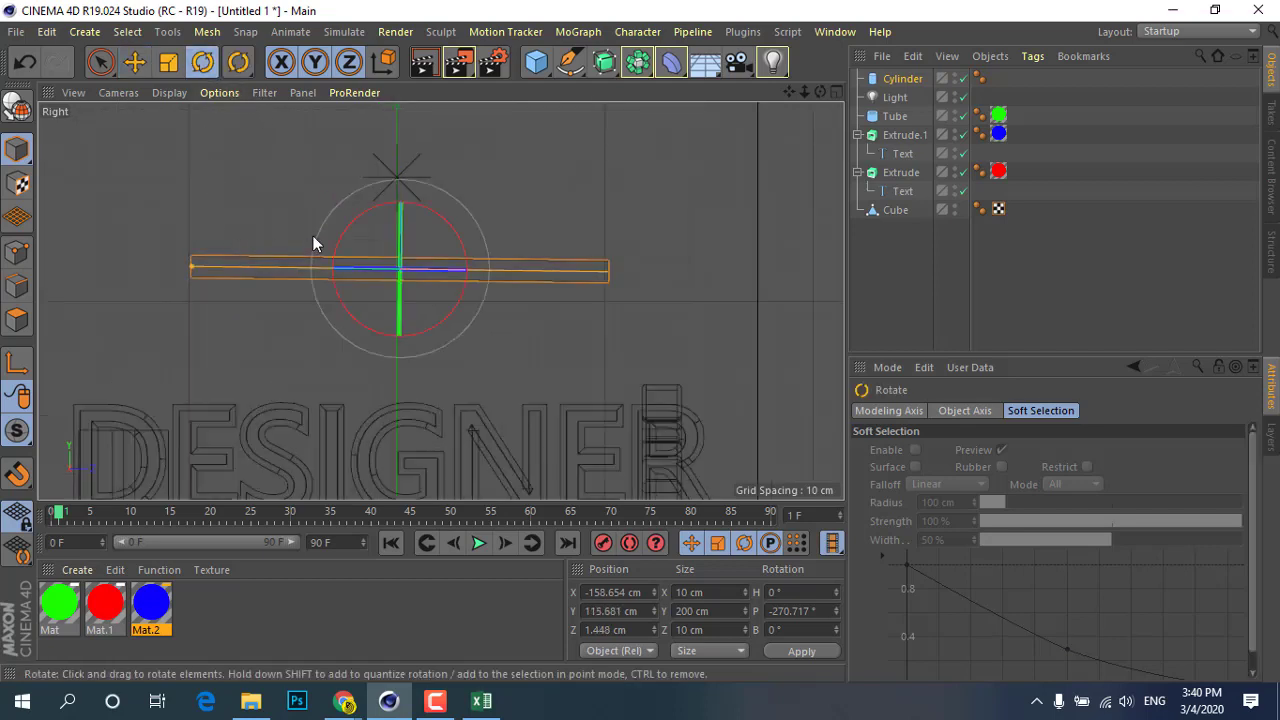
pyautogui.moveTo(338, 235)
pyautogui.mouseDown()
pyautogui.moveTo(330, 244)
pyautogui.moveTo(332, 231)
pyautogui.mouseUp()
pyautogui.hotkey('ctrl', 'z')
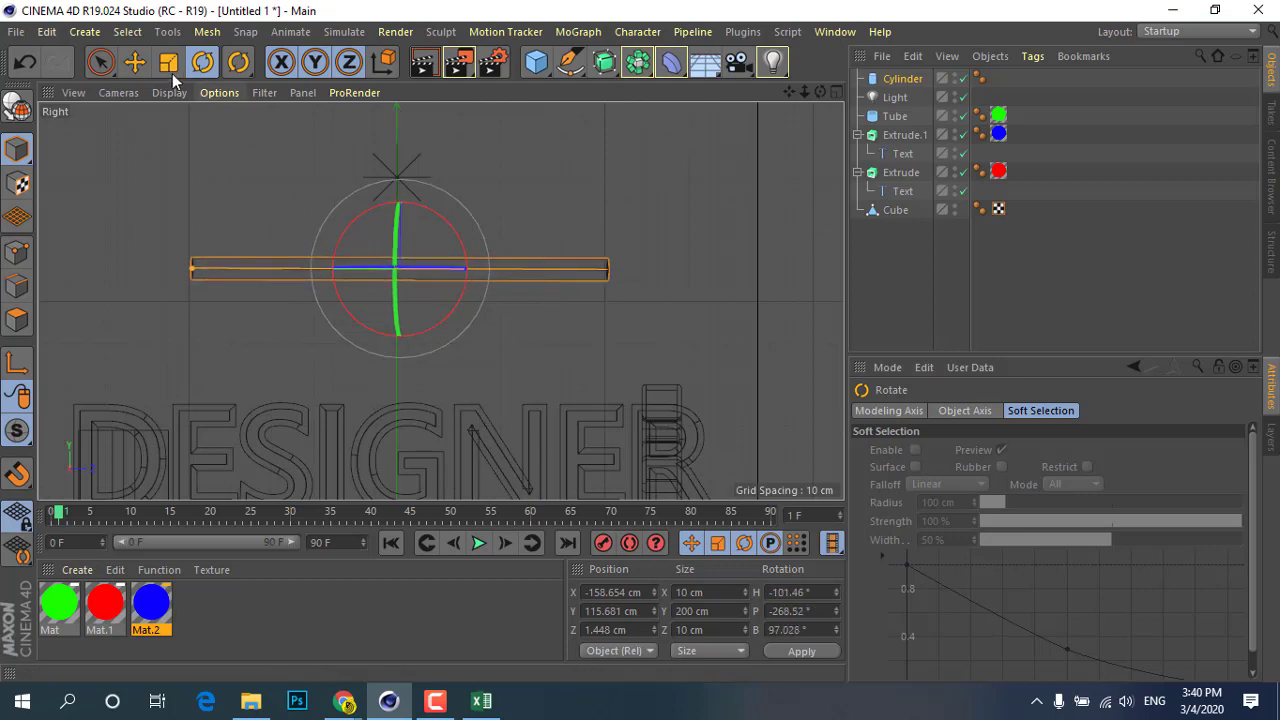
pyautogui.press('e')
# Maximize the Perspective view and orbit and zoom in on the cylinder bar
pyautogui.middleClick(262, 221)
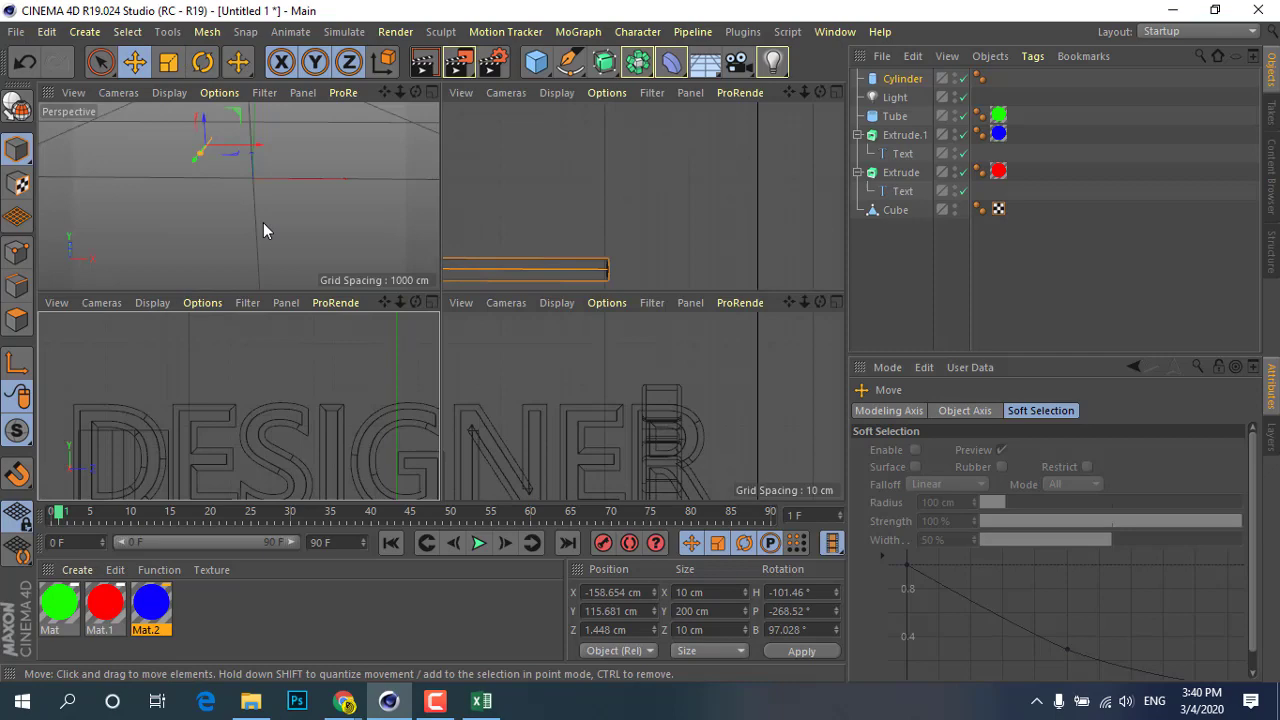
pyautogui.middleClick(306, 190)
pyautogui.scroll(3, 414, 171)
pyautogui.scroll(2, 530, 243)
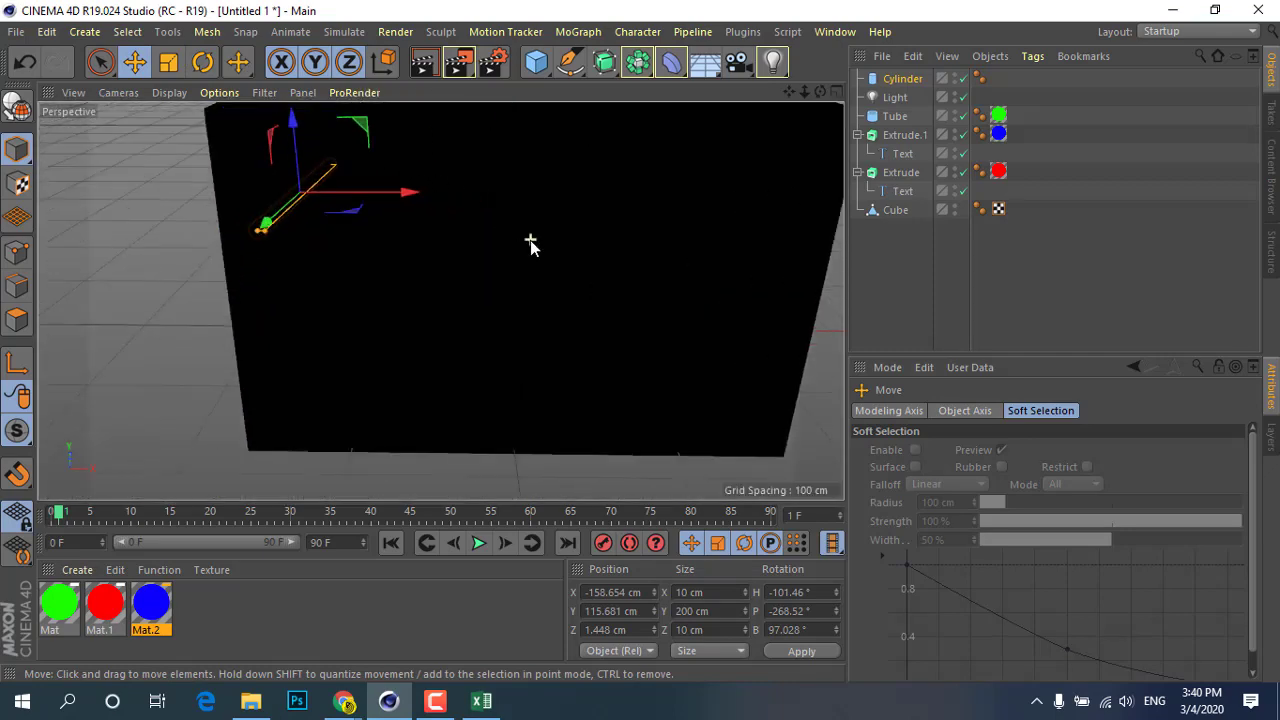
pyautogui.moveTo(296, 289)
pyautogui.keyDown('alt'); pyautogui.mouseDown()
pyautogui.moveTo(97, 274)
pyautogui.moveTo(76, 243)
pyautogui.mouseUp(); pyautogui.keyUp('alt')
pyautogui.scroll(-3, 304, 308)
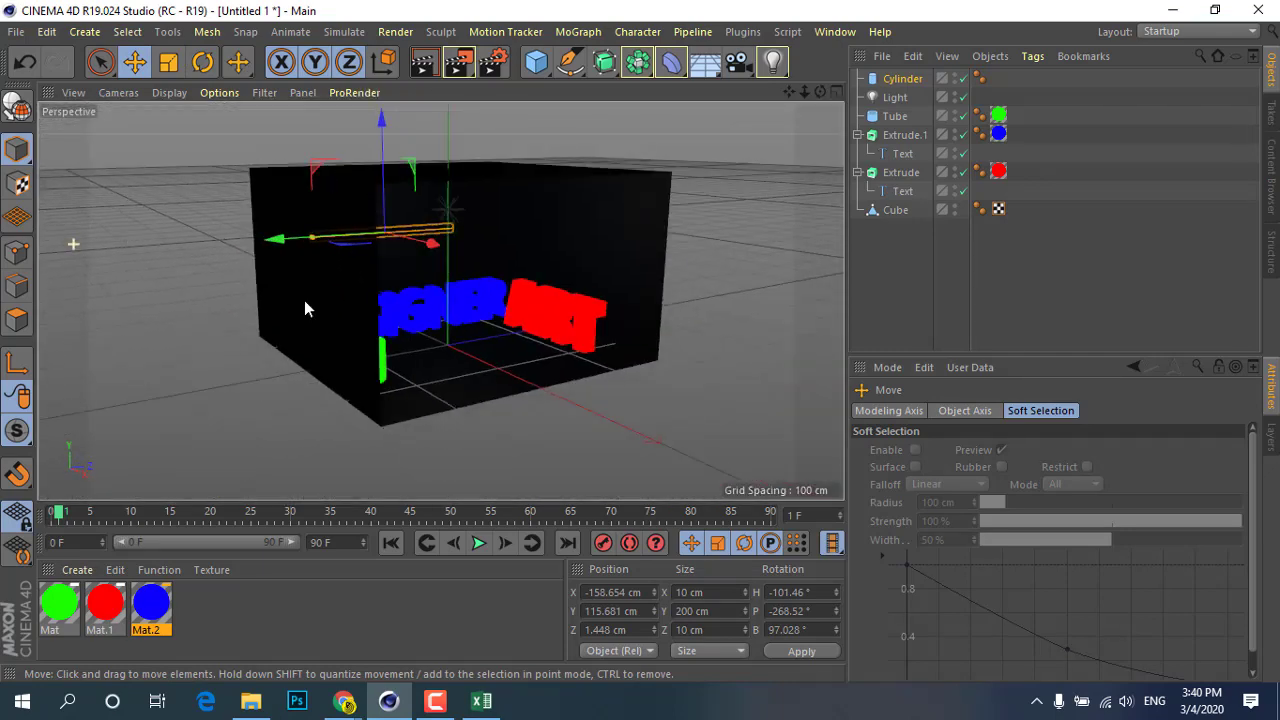
pyautogui.keyDown('alt'); pyautogui.moveTo(304, 308); pyautogui.dragTo(398, 345); pyautogui.keyUp('alt')
pyautogui.scroll(3, 400, 250)
pyautogui.scroll(1, 398, 248)
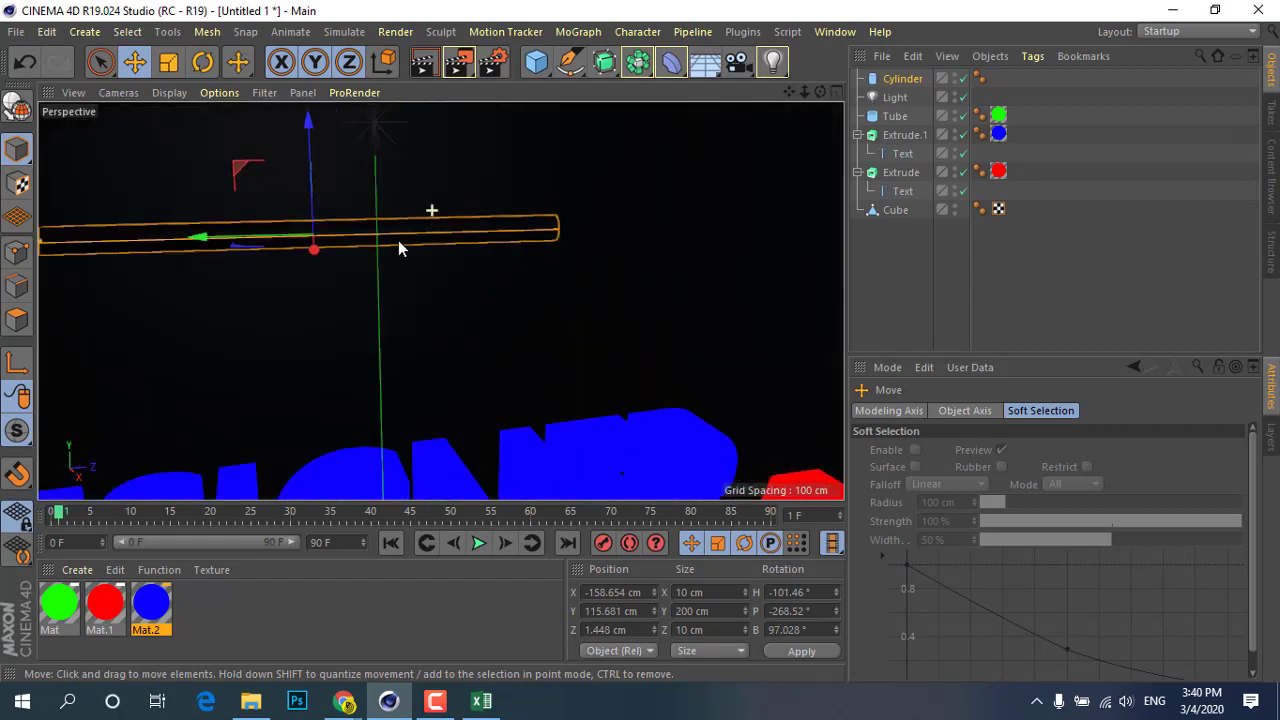
pyautogui.keyDown('alt'); pyautogui.moveTo(400, 269); pyautogui.dragTo(245, 217); pyautogui.keyUp('alt')
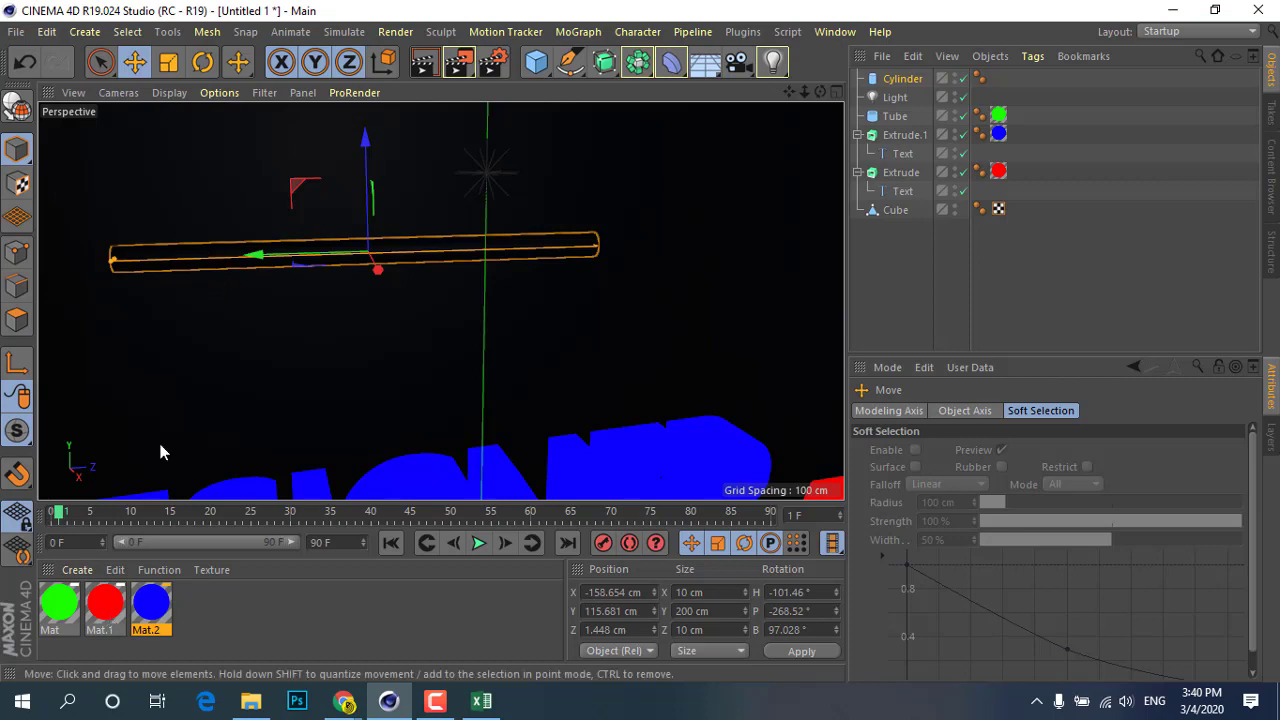
# Create Mat.3 with Color and Reflectance off and Luminance on, and apply it to the cylinder
pyautogui.click(245, 613)
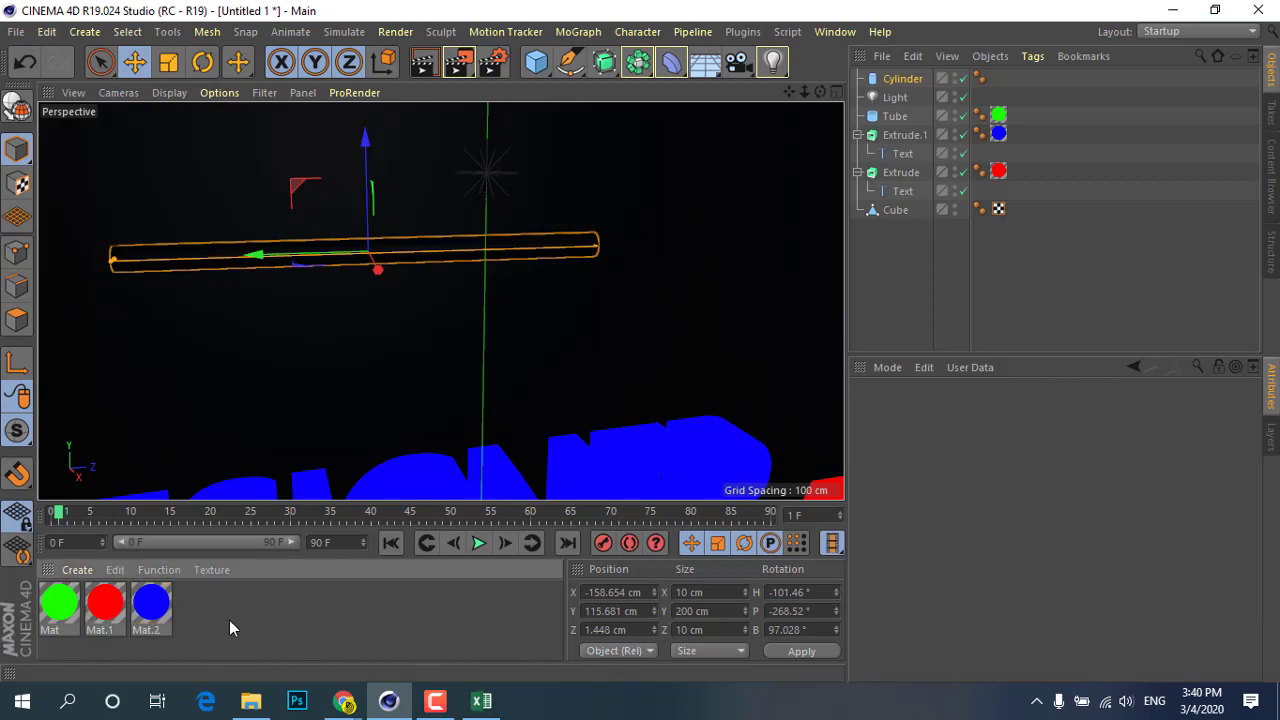
pyautogui.doubleClick(230, 628)
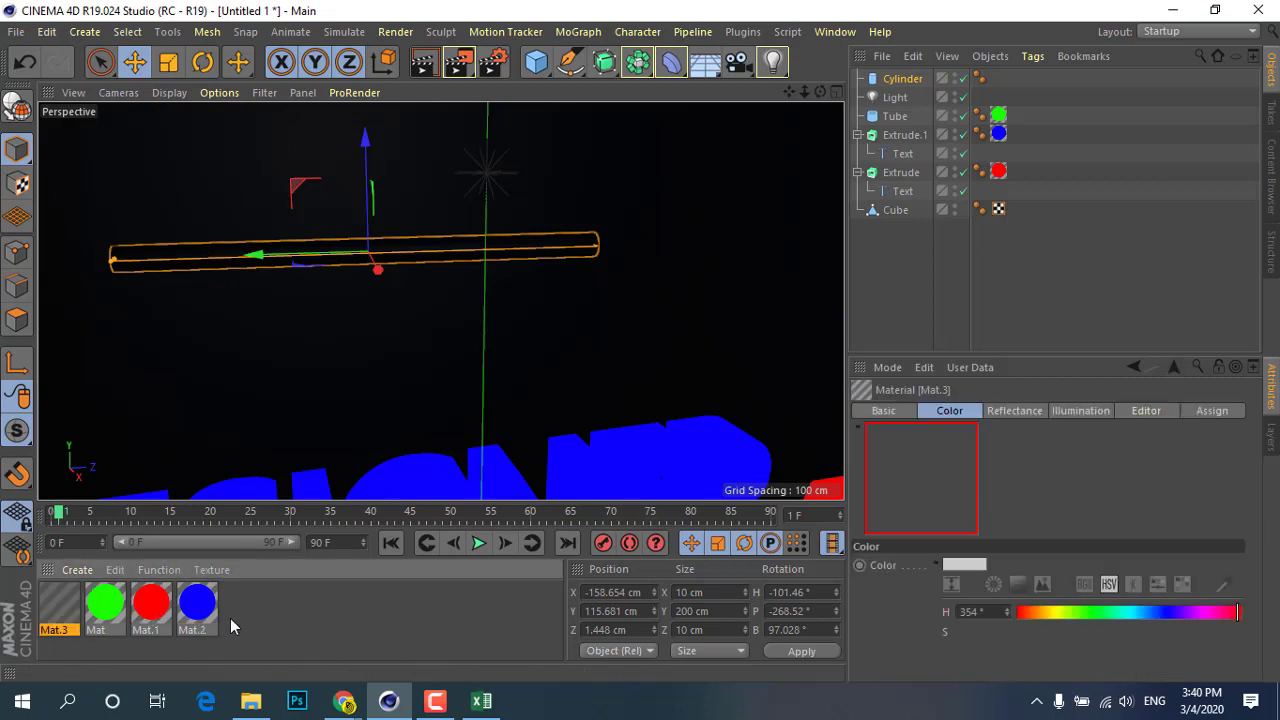
pyautogui.doubleClick(66, 612)
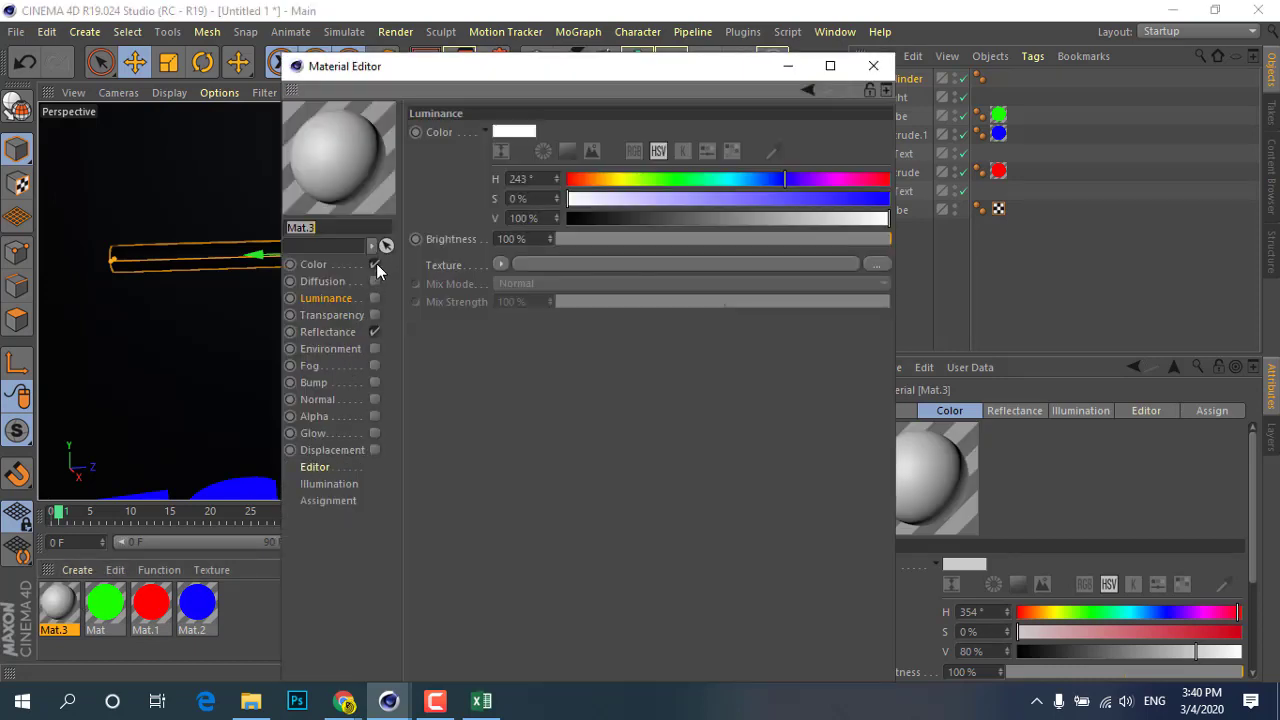
pyautogui.click(376, 263)
pyautogui.click(374, 331)
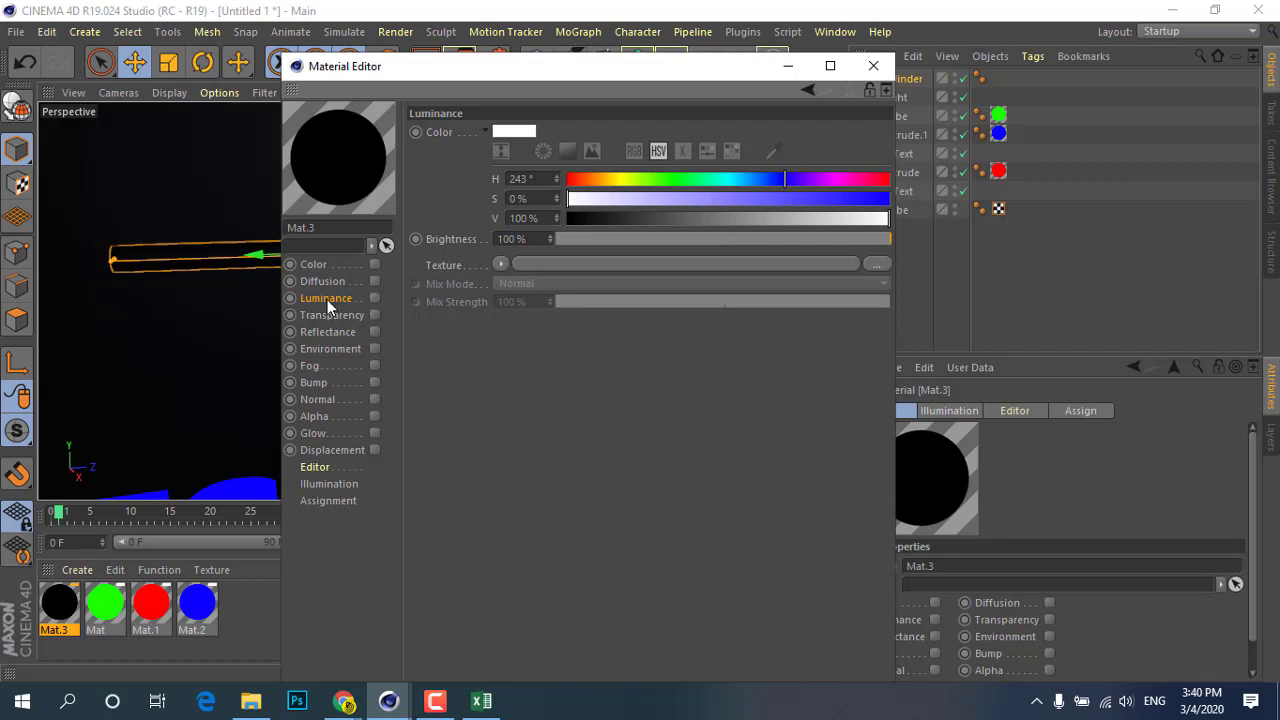
pyautogui.click(374, 298)
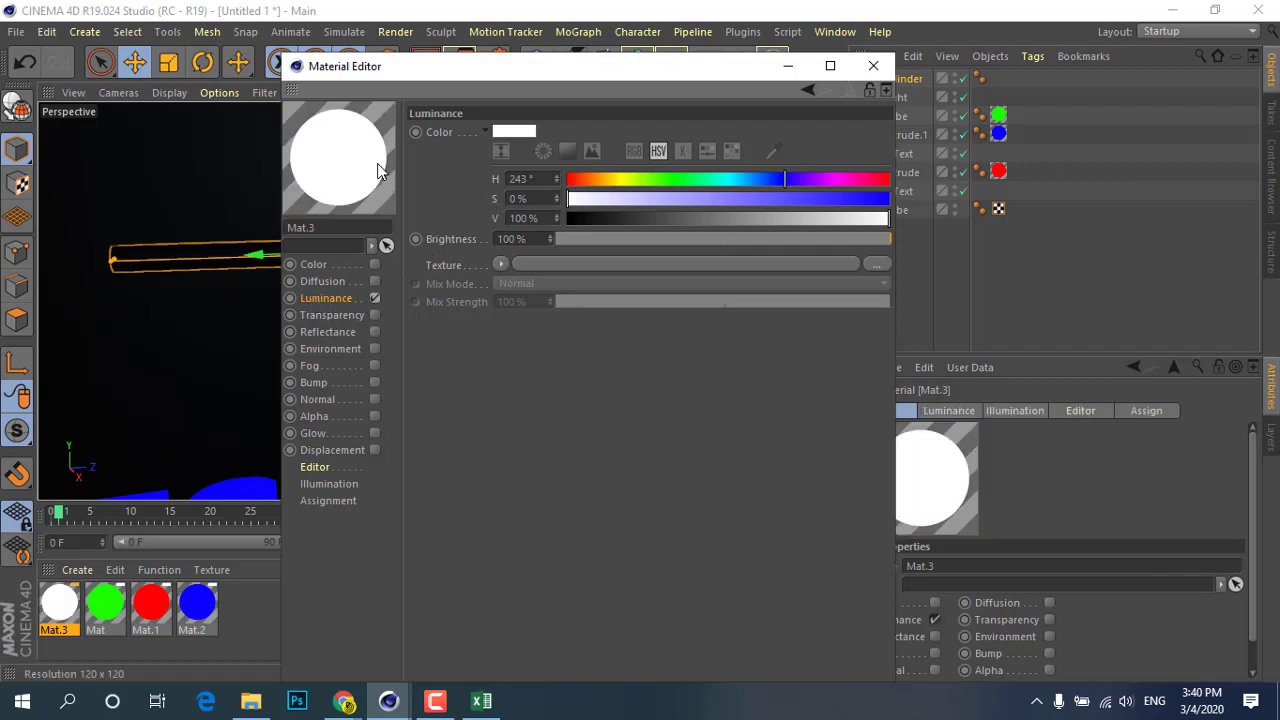
pyautogui.click(888, 66)
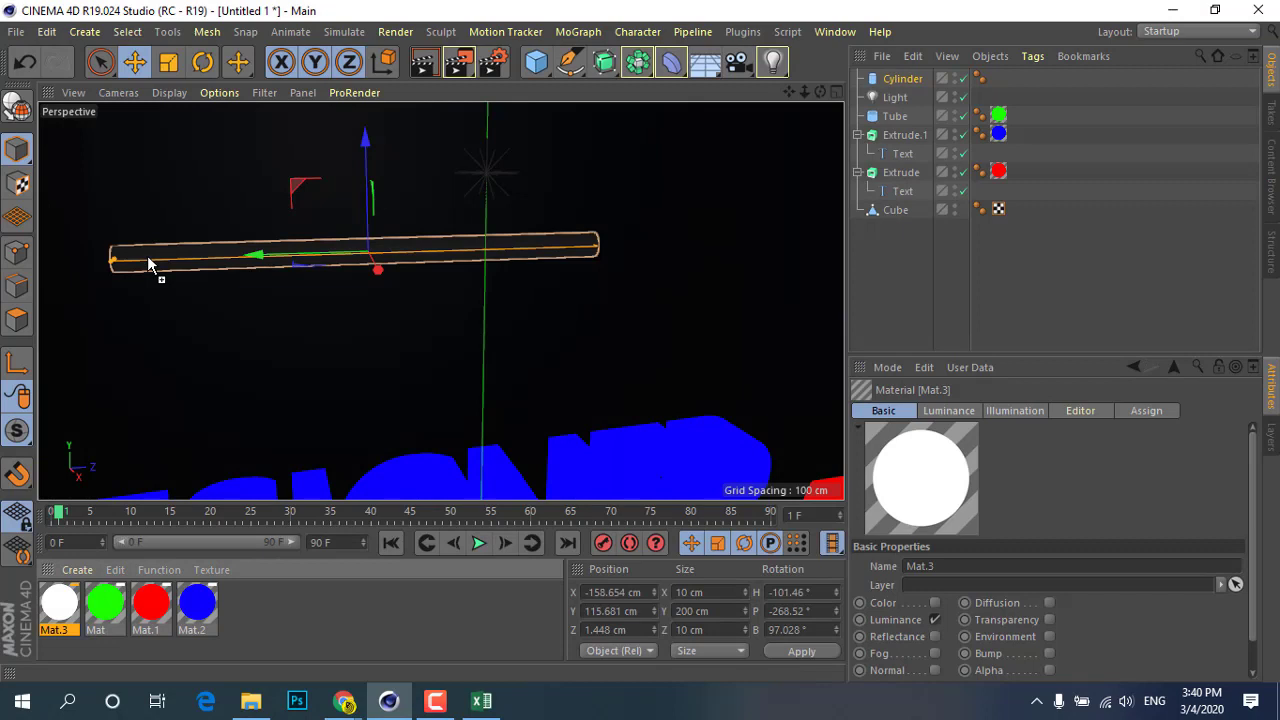
pyautogui.moveTo(154, 298); pyautogui.dragTo(147, 255)
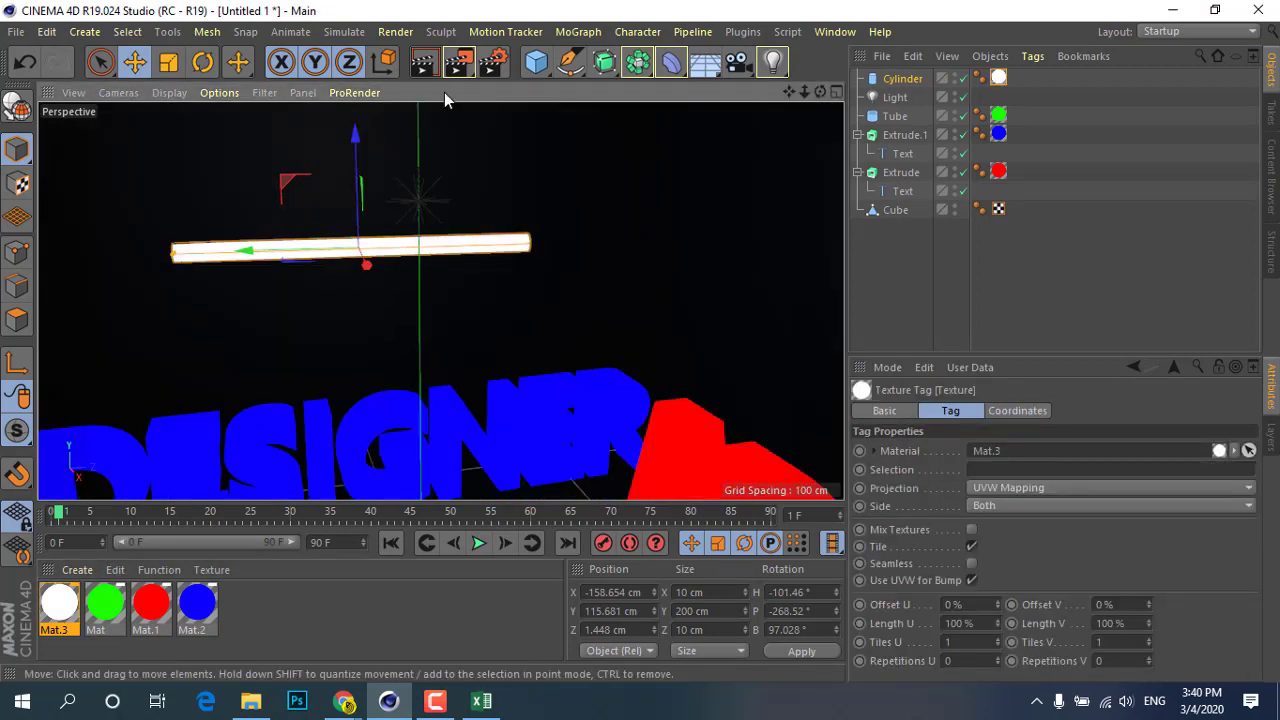
pyautogui.click(422, 79)
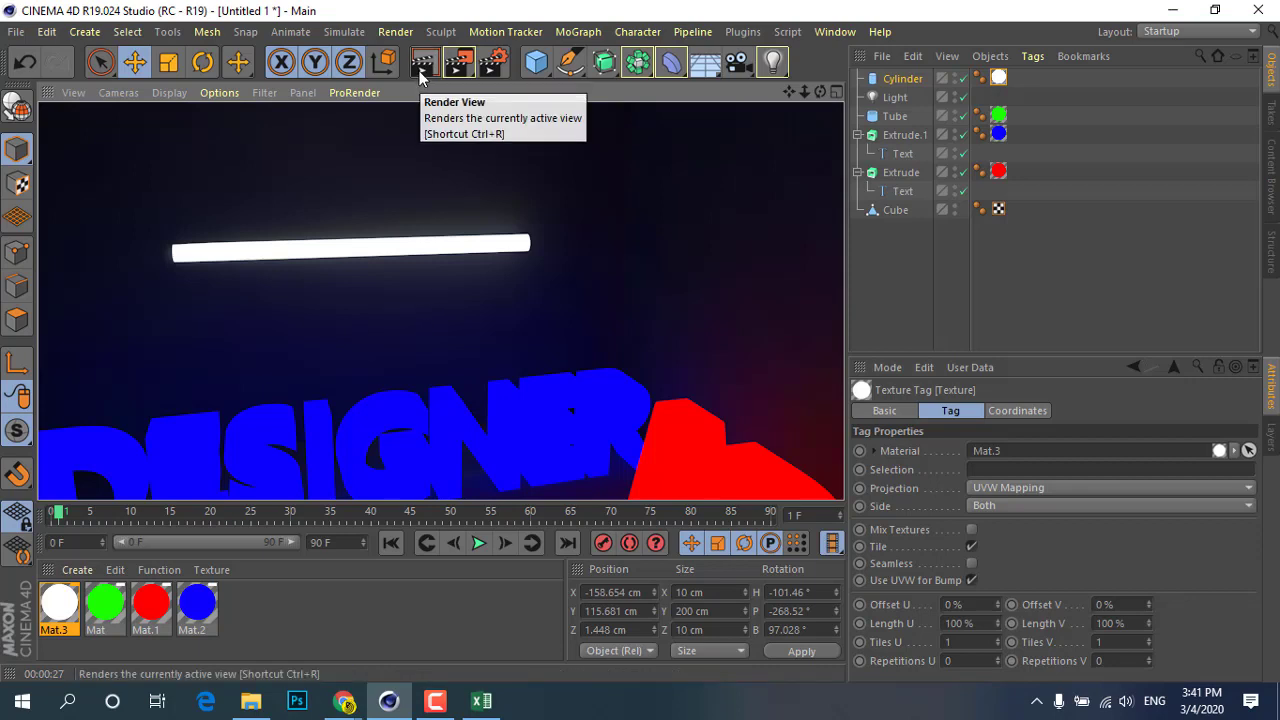
pyautogui.press('F2')
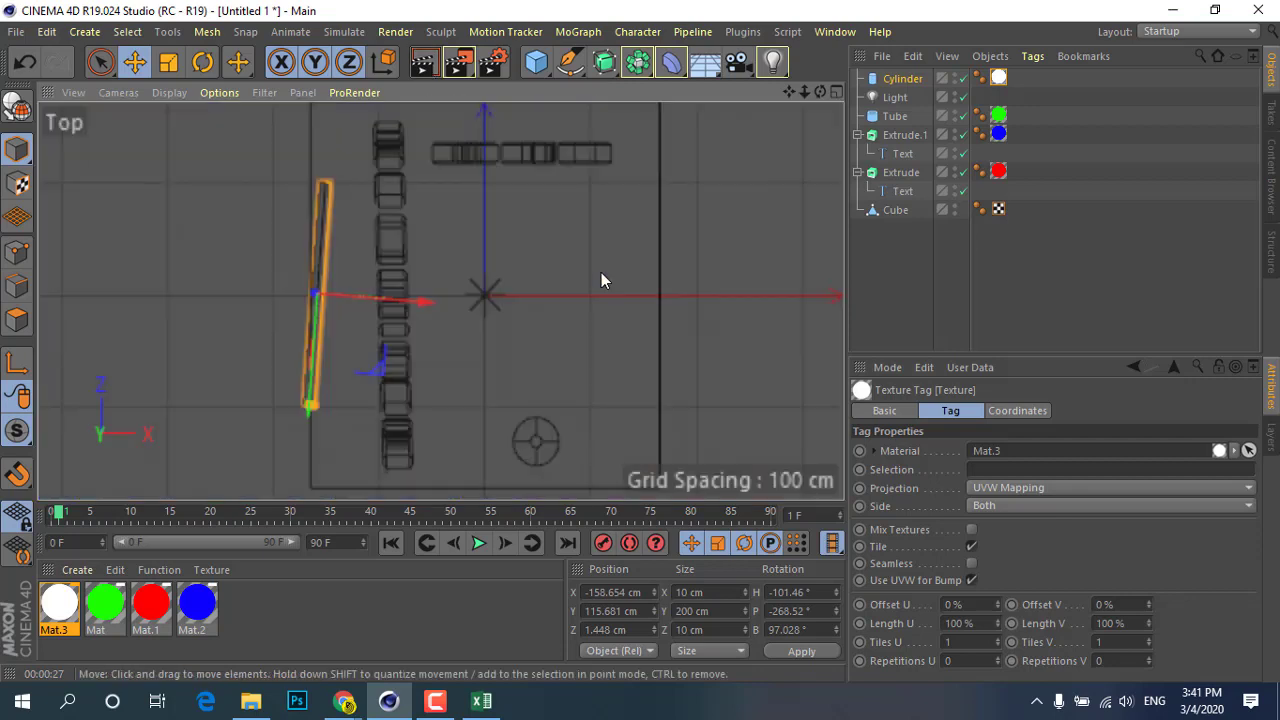
pyautogui.press('F1')
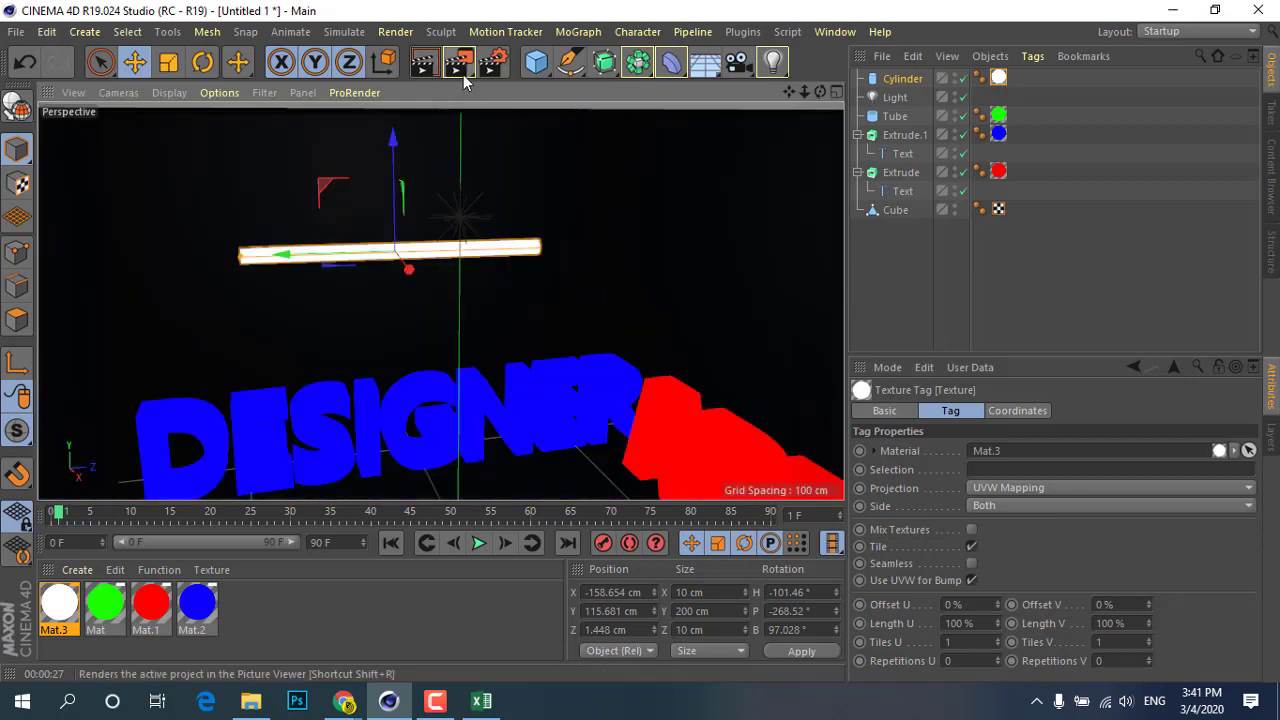
# Render the scene to the Picture Viewer at 1280×720, then dismiss the stop-render prompt
pyautogui.click(463, 72)
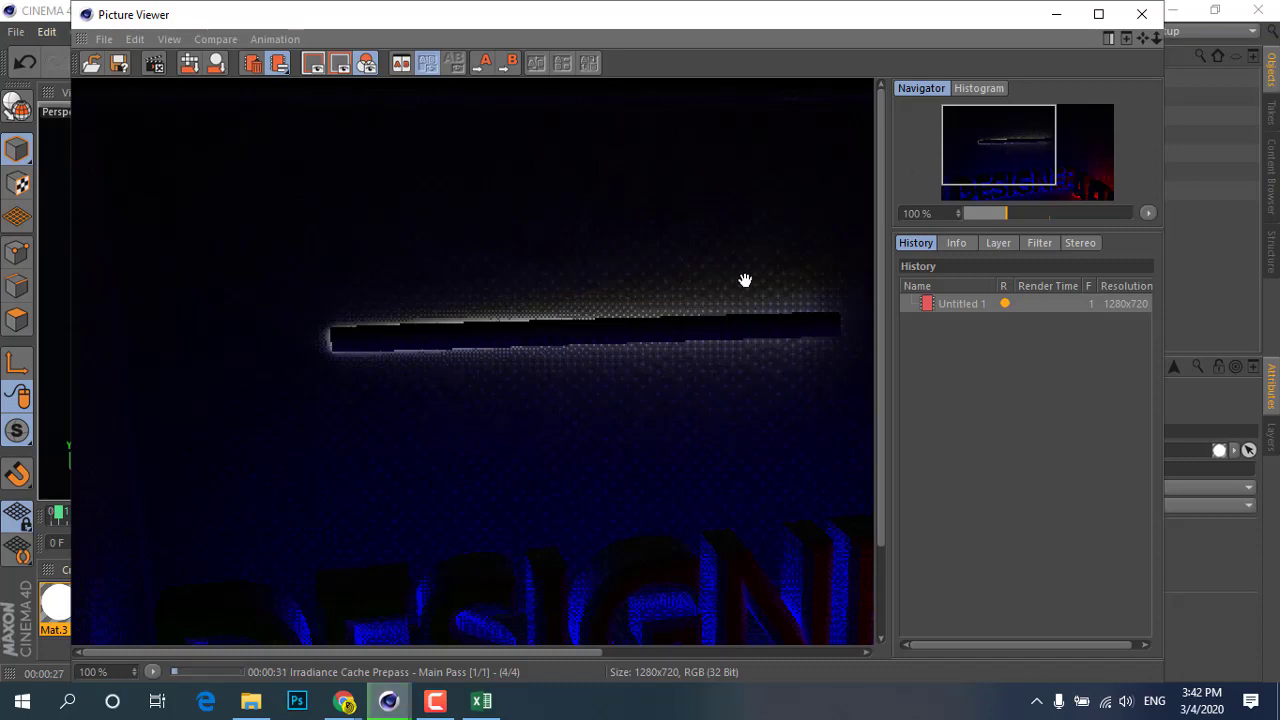
pyautogui.click(1138, 16)
pyautogui.click(674, 418)
# Render a frontal viewport view of DESIGNER ART, the green tube and glowing bar after closing the Picture Viewer
pyautogui.click(1141, 14)
pyautogui.scroll(-3, 582, 283)
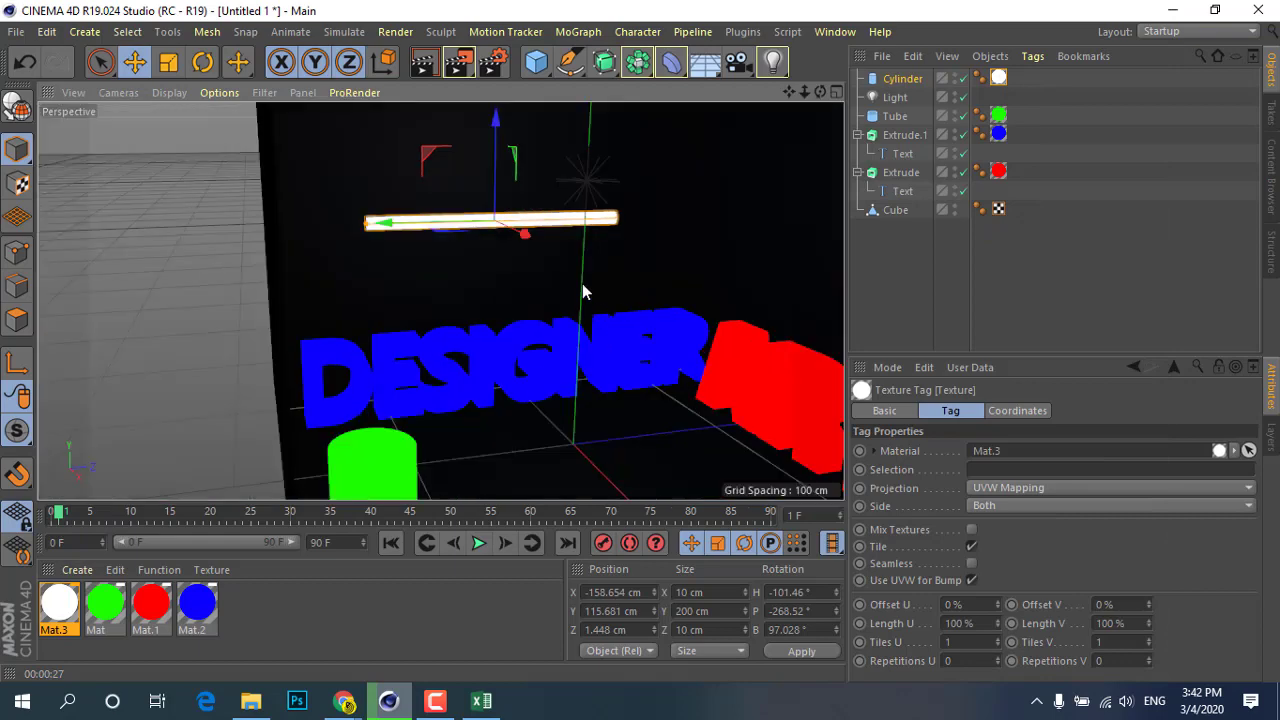
pyautogui.scroll(-2, 618, 343)
pyautogui.scroll(3, 417, 376)
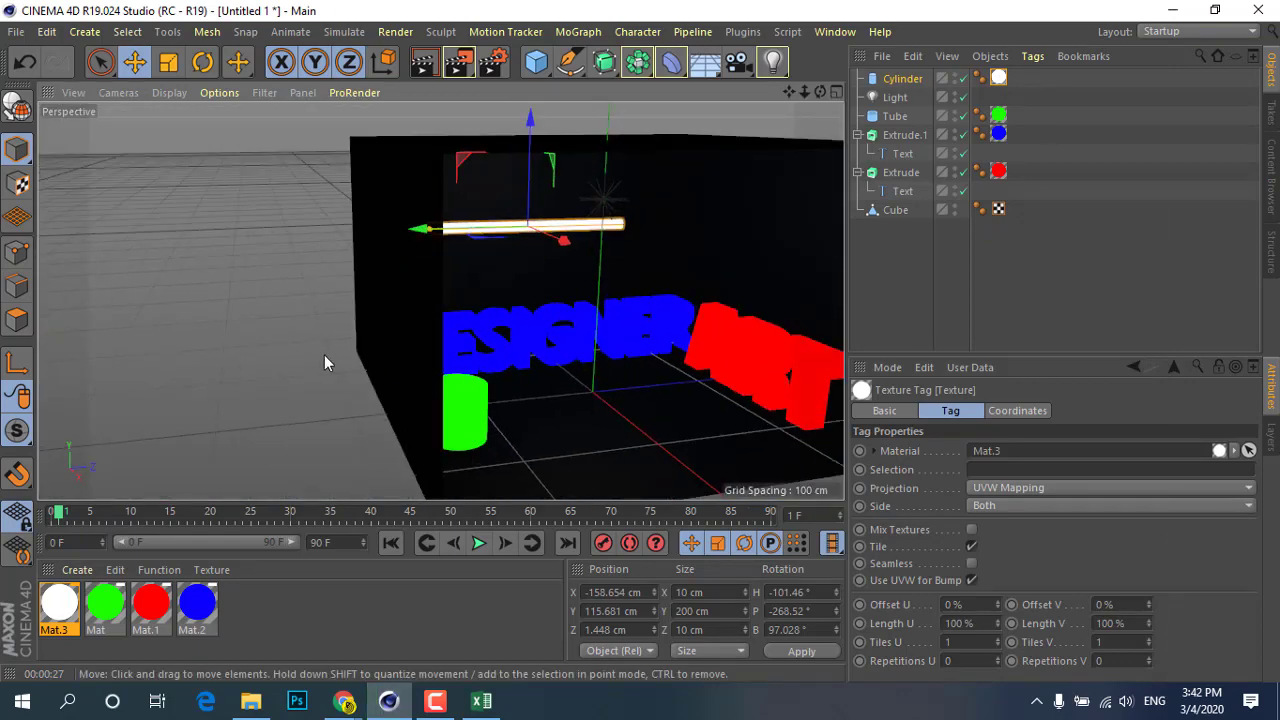
pyautogui.moveTo(324, 363)
pyautogui.keyDown('alt'); pyautogui.mouseDown()
pyautogui.moveTo(804, 397)
pyautogui.moveTo(589, 389)
pyautogui.moveTo(604, 400)
pyautogui.mouseUp(); pyautogui.keyUp('alt')
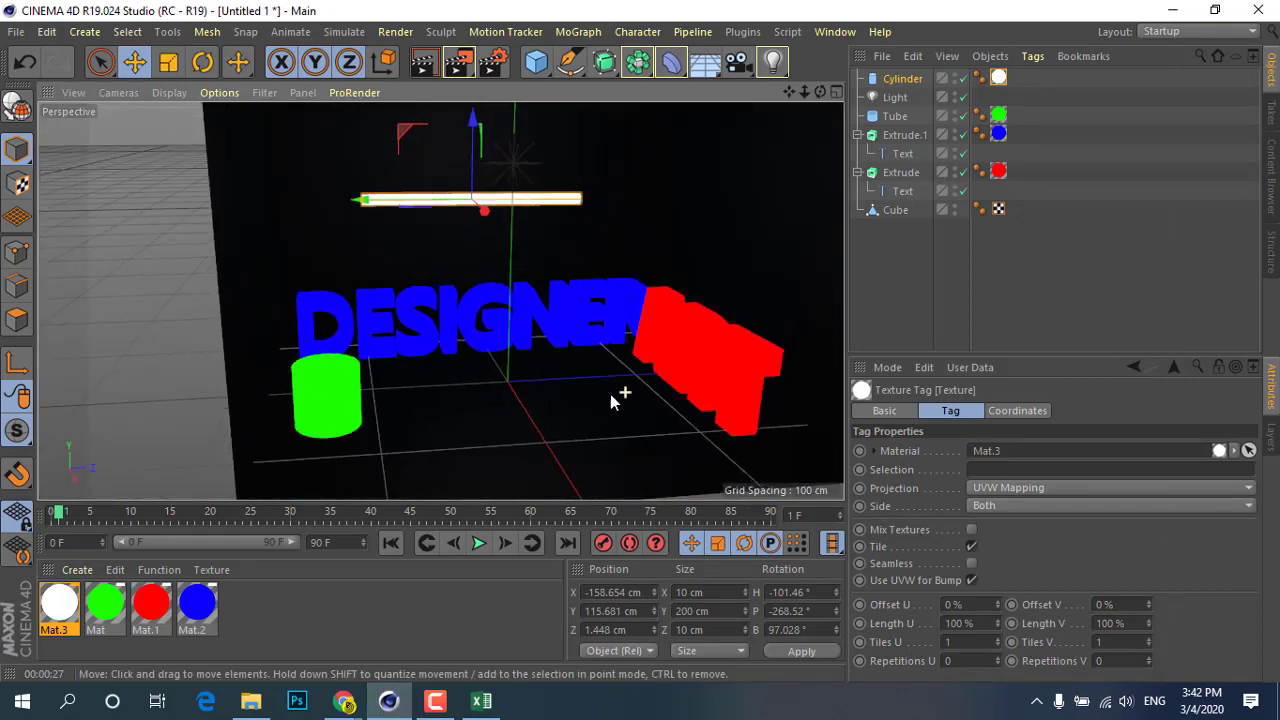
pyautogui.scroll(2, 610, 394)
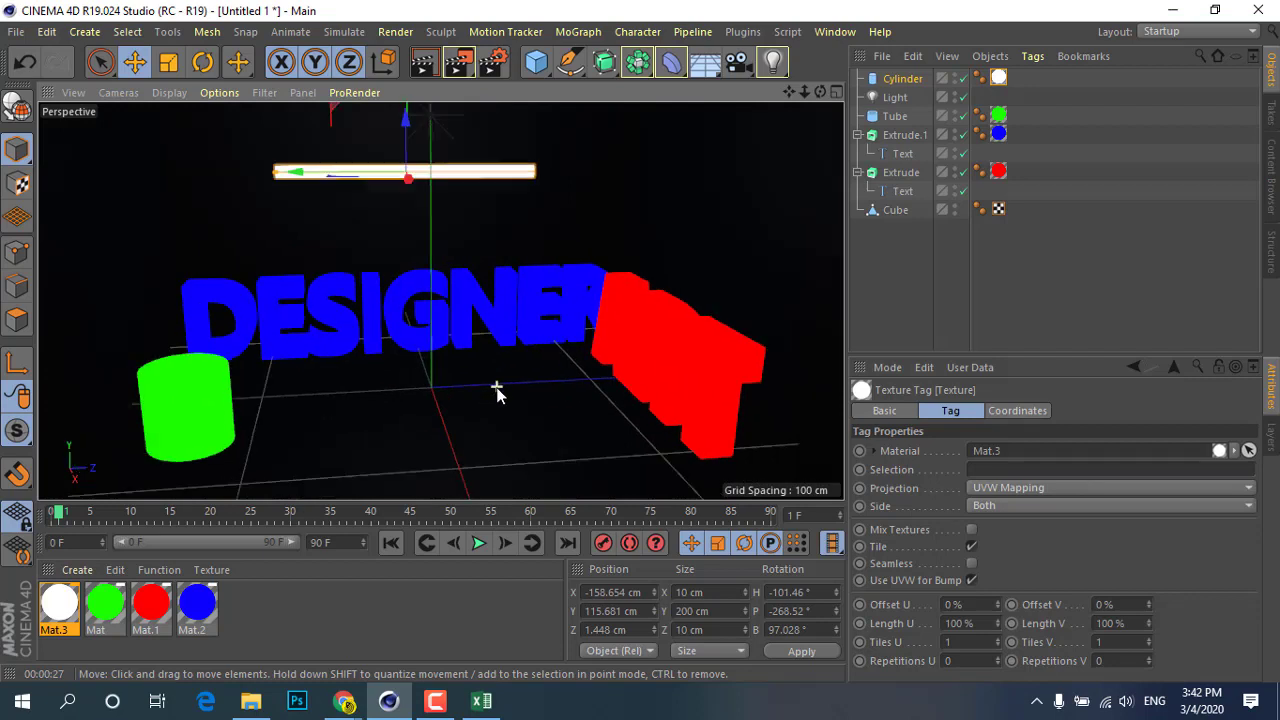
pyautogui.keyDown('alt'); pyautogui.moveTo(456, 388); pyautogui.dragTo(466, 389); pyautogui.keyUp('alt')
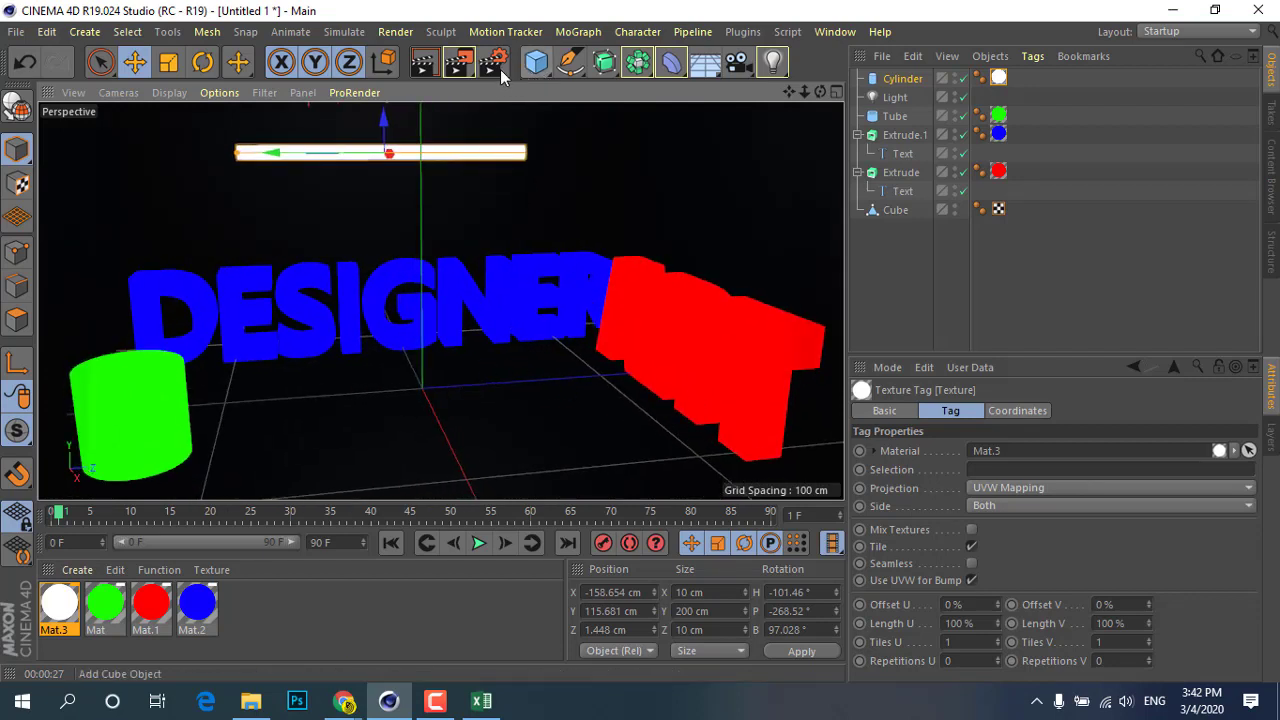
pyautogui.click(423, 66)
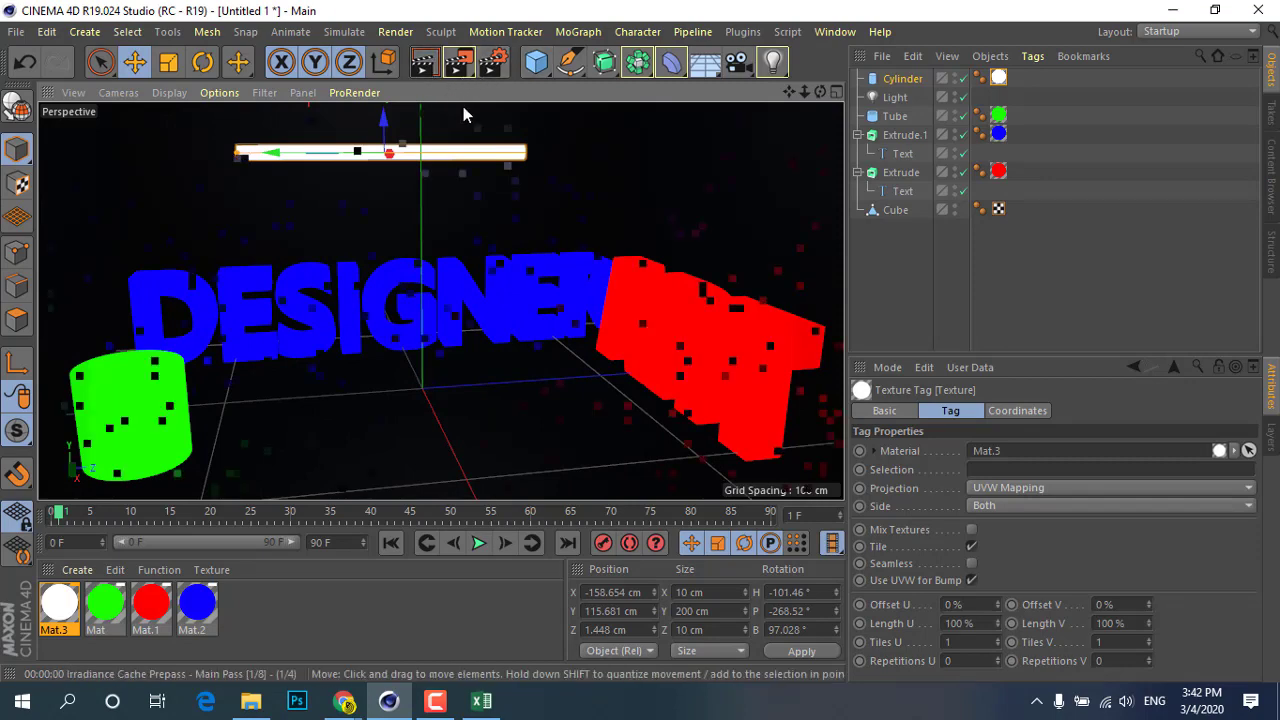